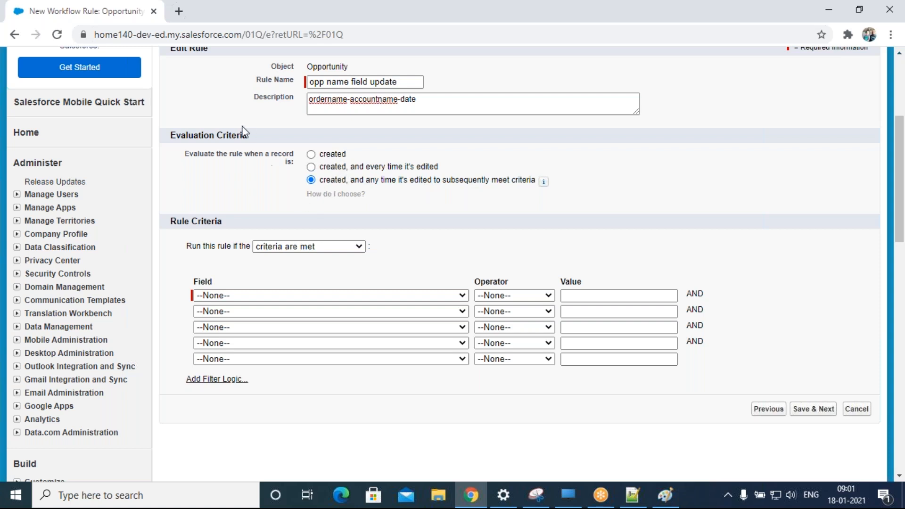
- Switch to Notepad++ and delete the formula, formula field and validation rule notes below the oppname examples
left_click_drag(253, 135, 163, 136)
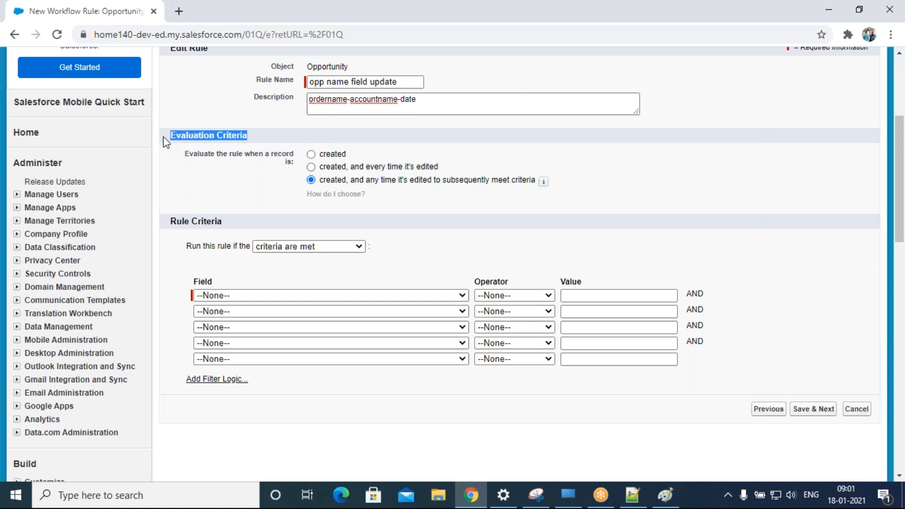
left_click(632, 494)
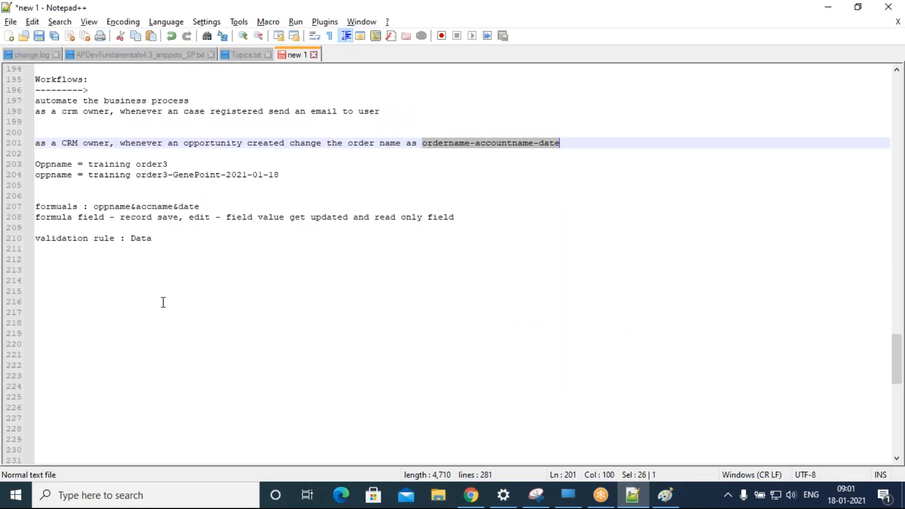
left_click(122, 267)
left_click_drag(183, 249, 35, 196)
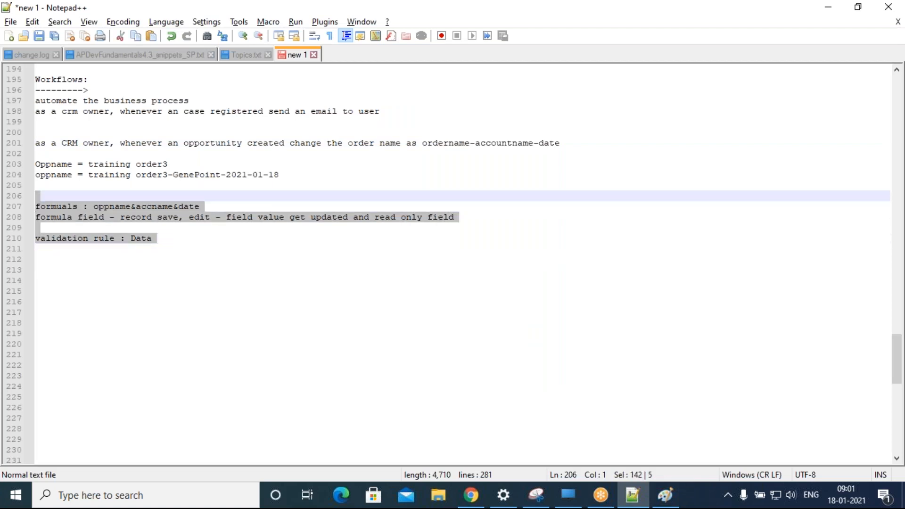
key("Delete")
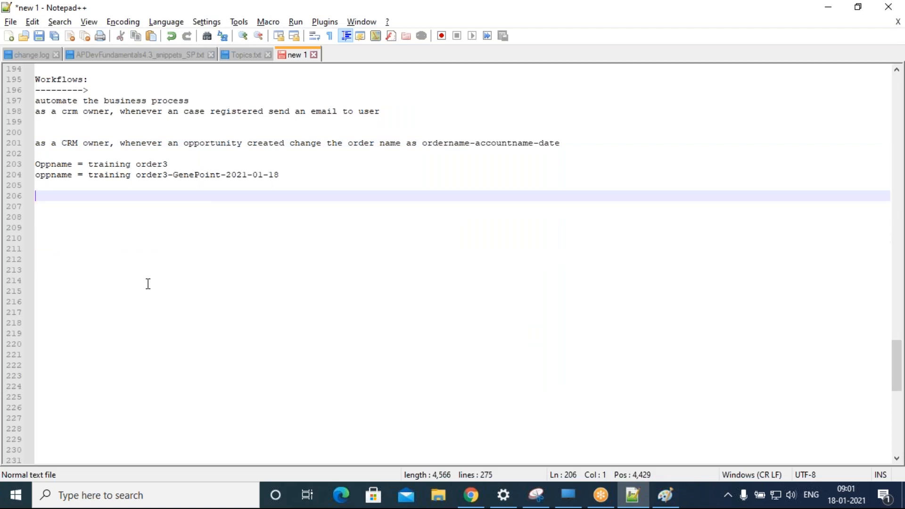
- Add a "workflow:" heading with the line "setup - create - workflows" below the oppname examples
type("workflow:")
key("Return")
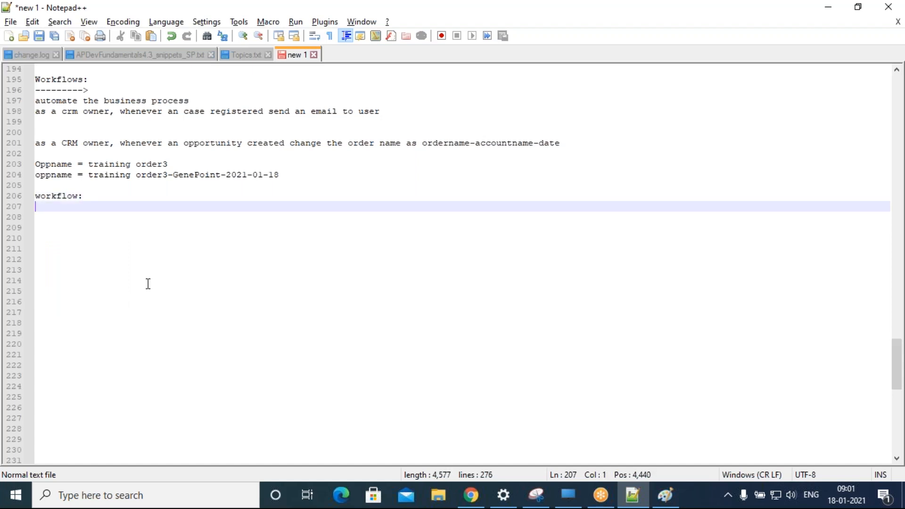
key("Return")
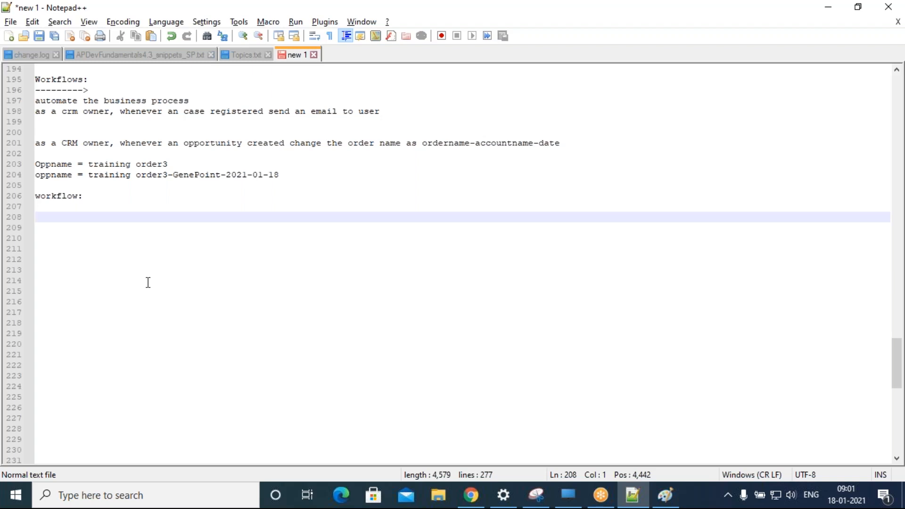
type("setup ")
type("- caret")
type("reate ")
type("- workflows")
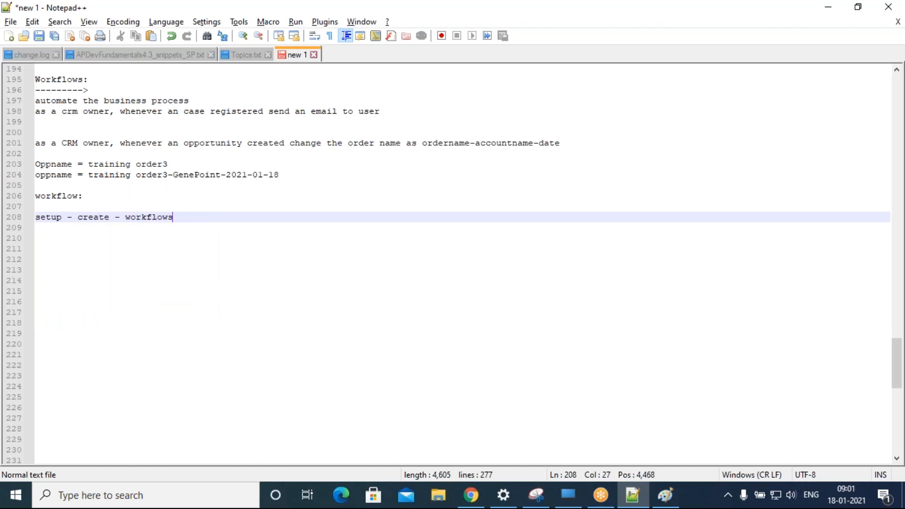
key("Return")
key("Return")
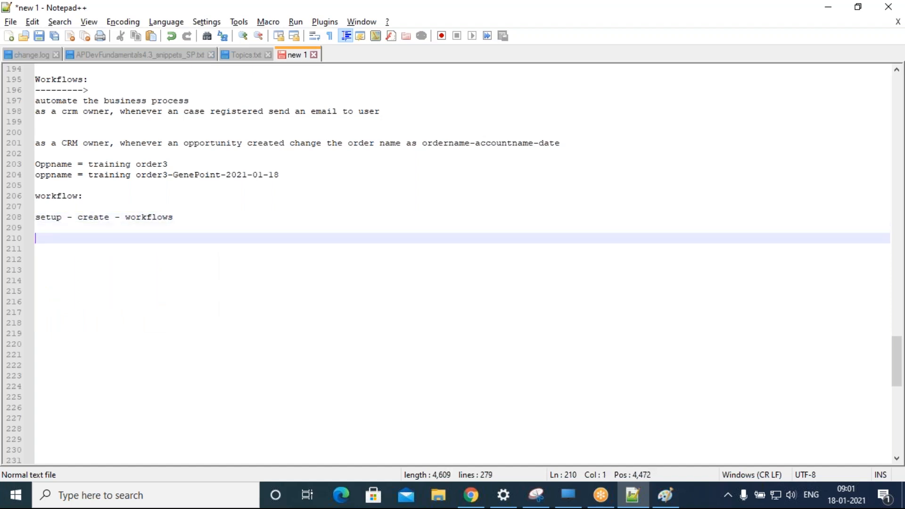
- Return to Salesforce in Chrome and try to open Lightning Experience in a new browser tab
key("alt+Tab")
scroll(586, 246, "up", 5)
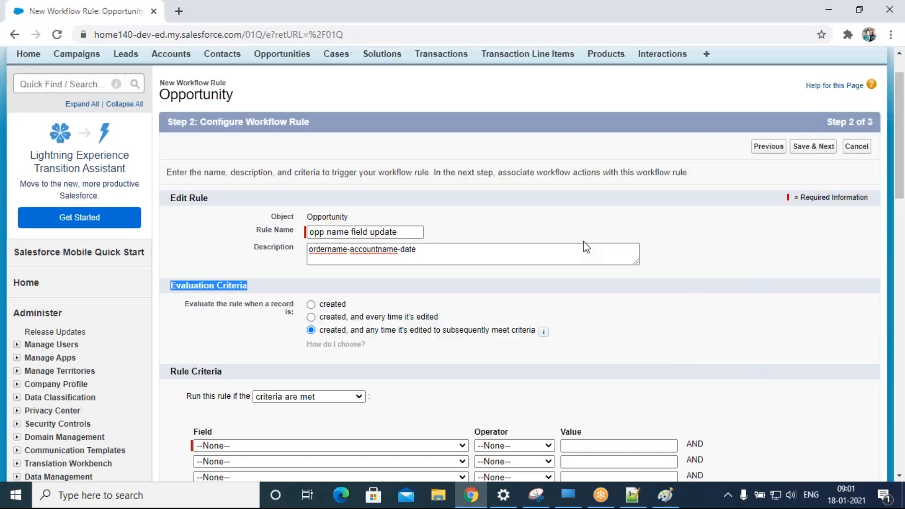
right_click(601, 67)
left_click(621, 76)
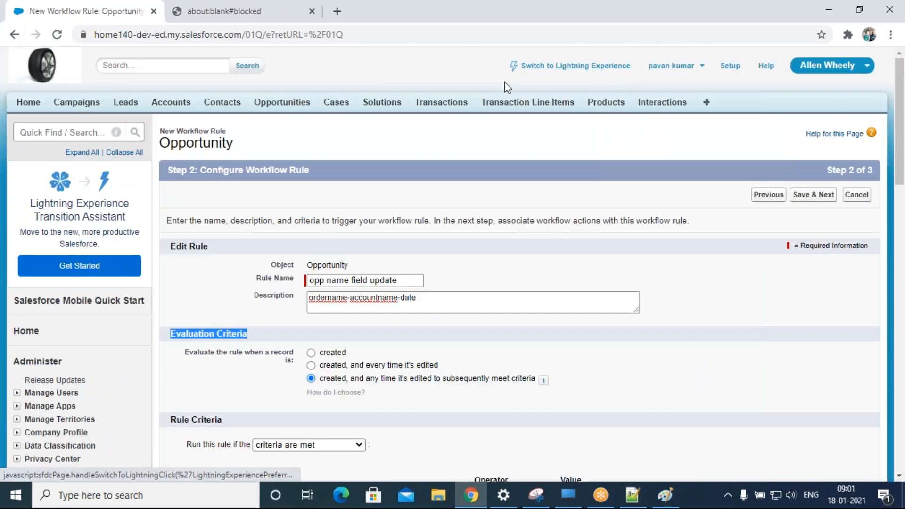
left_click(245, 11)
left_click(312, 11)
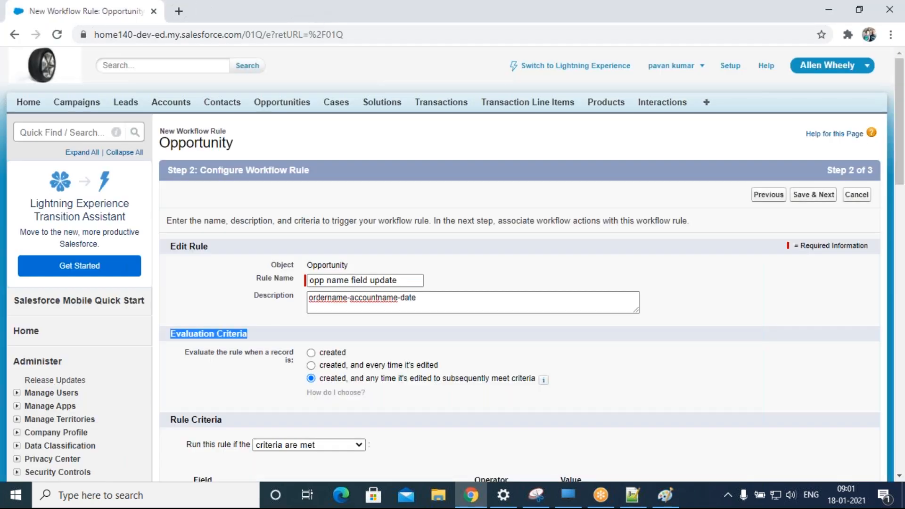
- Switch Salesforce to Lightning Experience and open Setup for the current app
left_click(576, 66)
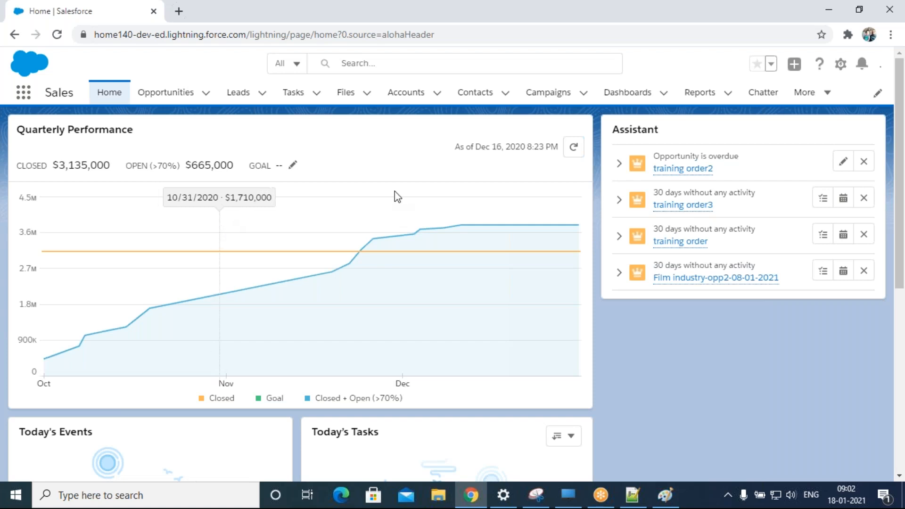
left_click(820, 66)
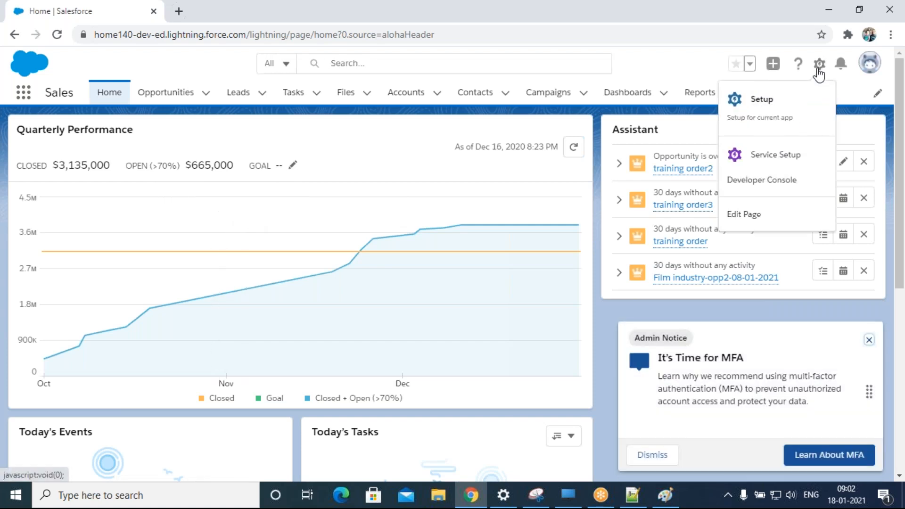
left_click(760, 100)
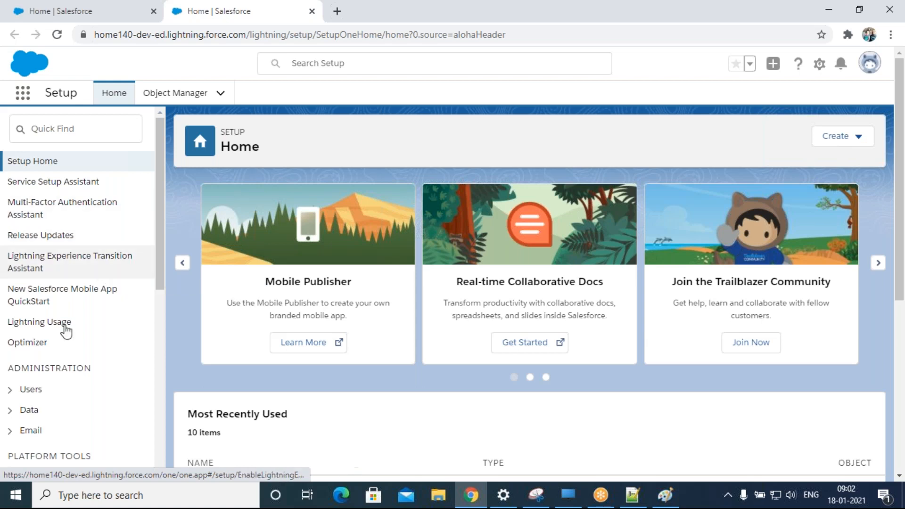
- Find Workflow Rules under Process Automation and continue past the introduction to the list of all workflow rules
scroll(71, 378, "down", 4)
scroll(66, 317, "down", 4)
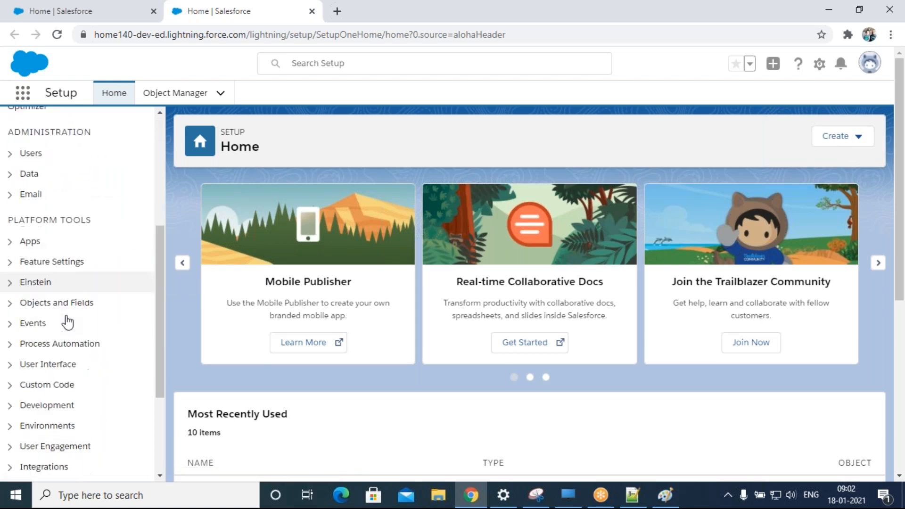
scroll(109, 354, "down", 3)
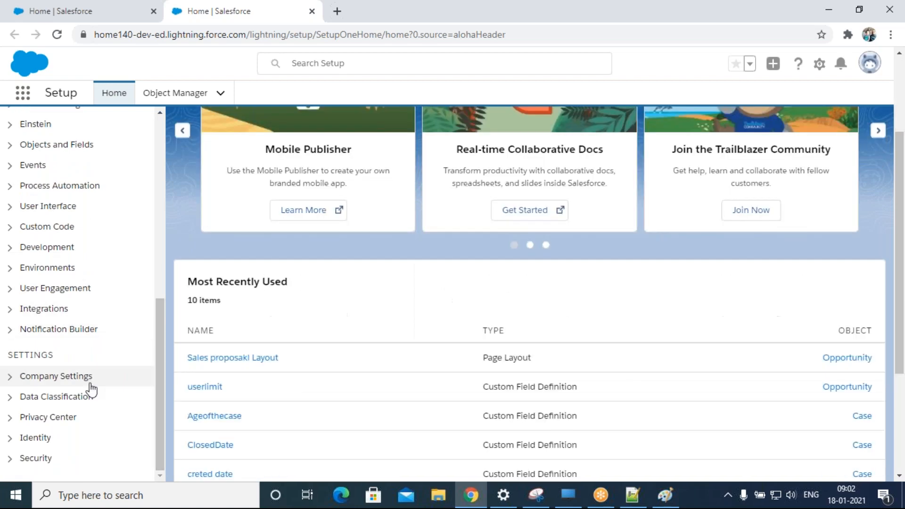
scroll(91, 388, "up", 1)
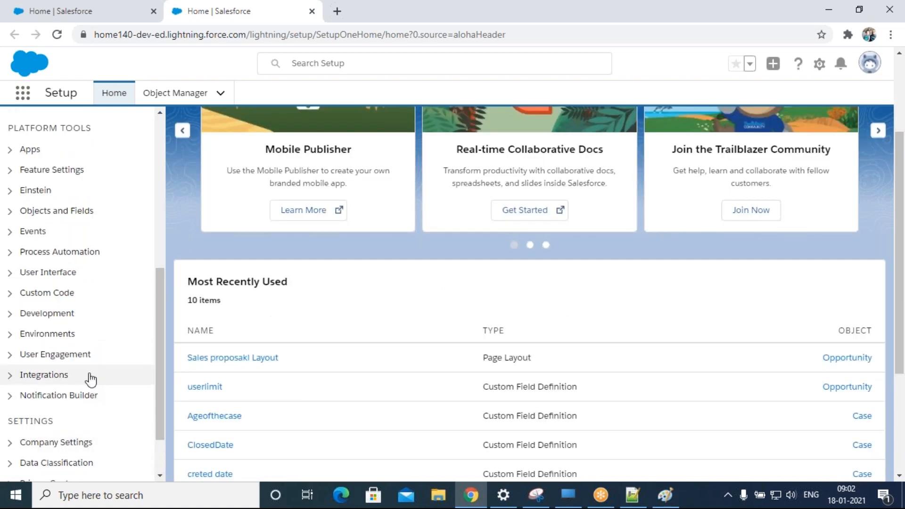
scroll(91, 396, "down", 1)
scroll(91, 417, "up", 2)
left_click(10, 319)
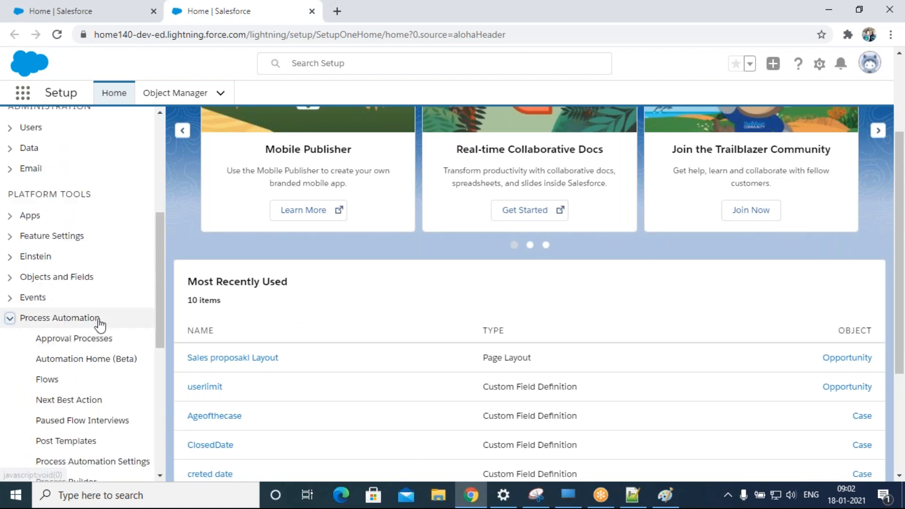
scroll(94, 316, "down", 2)
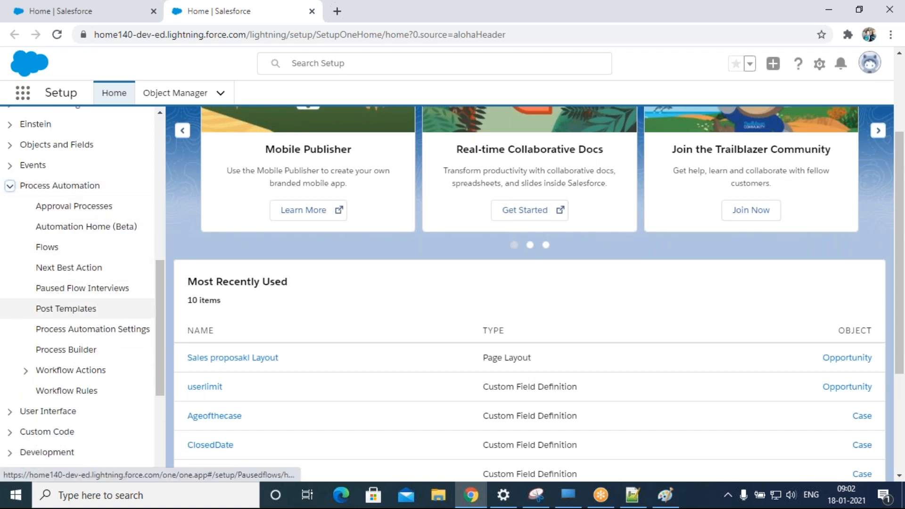
left_click(69, 393)
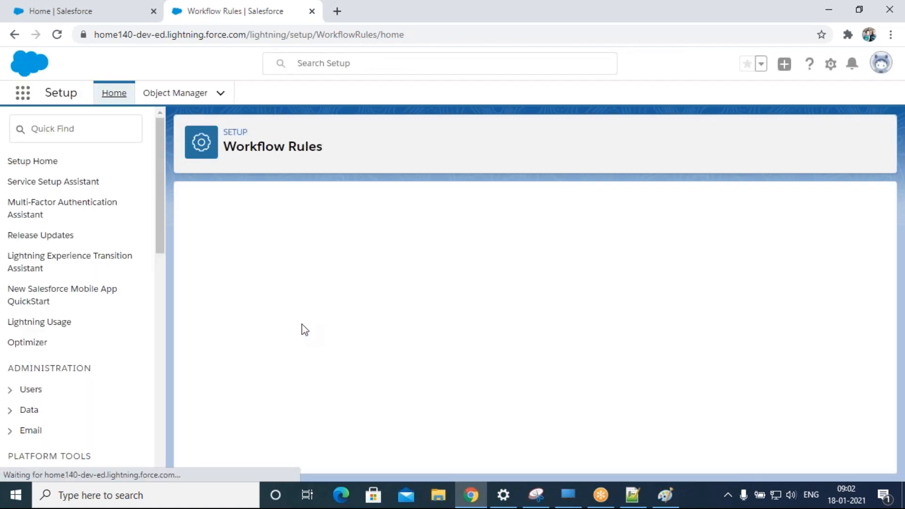
scroll(330, 324, "down", 5)
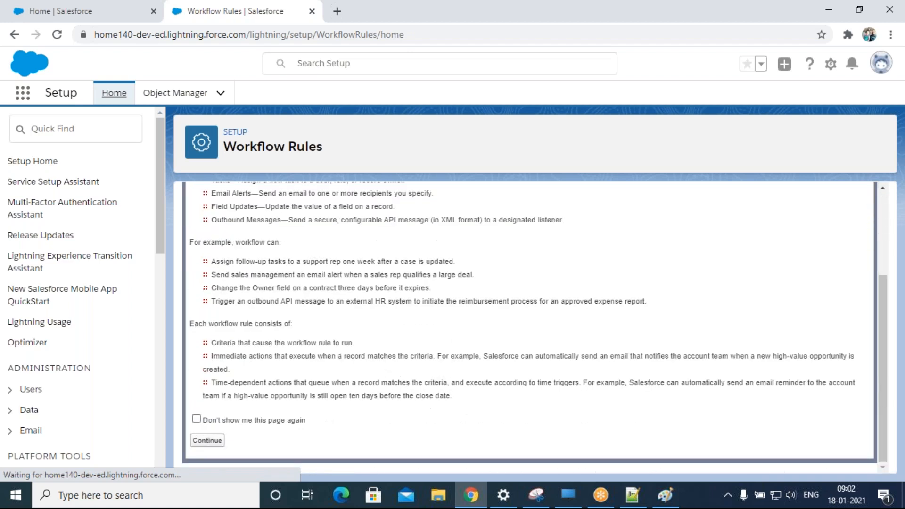
left_click(208, 440)
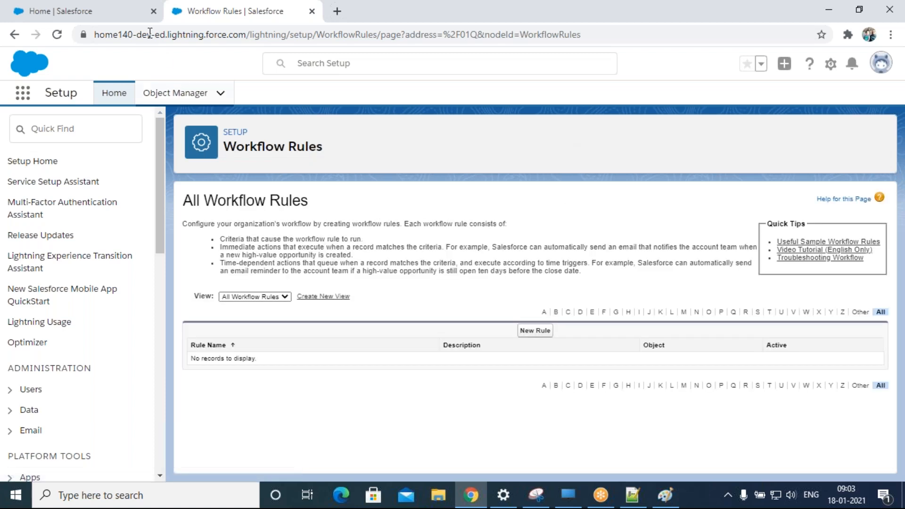
- Return to the Lightning home page and switch it back to Salesforce Classic
left_click(72, 13)
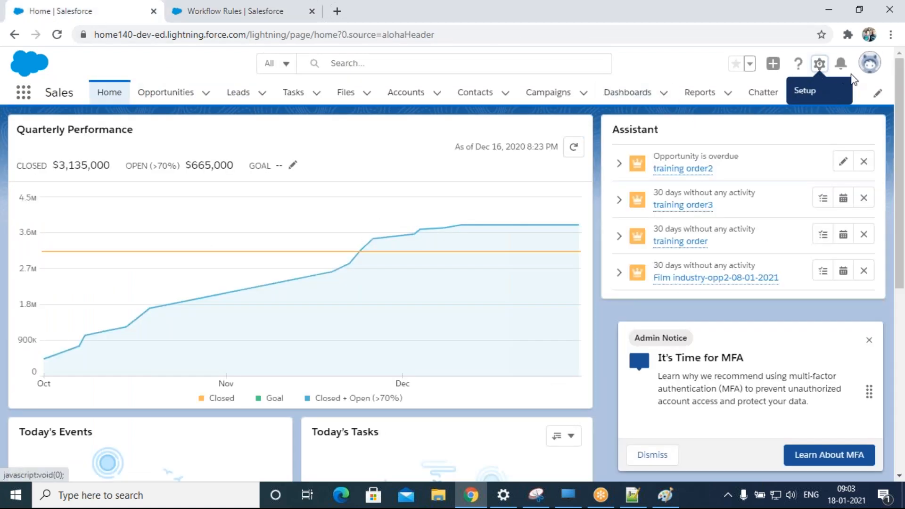
left_click(870, 68)
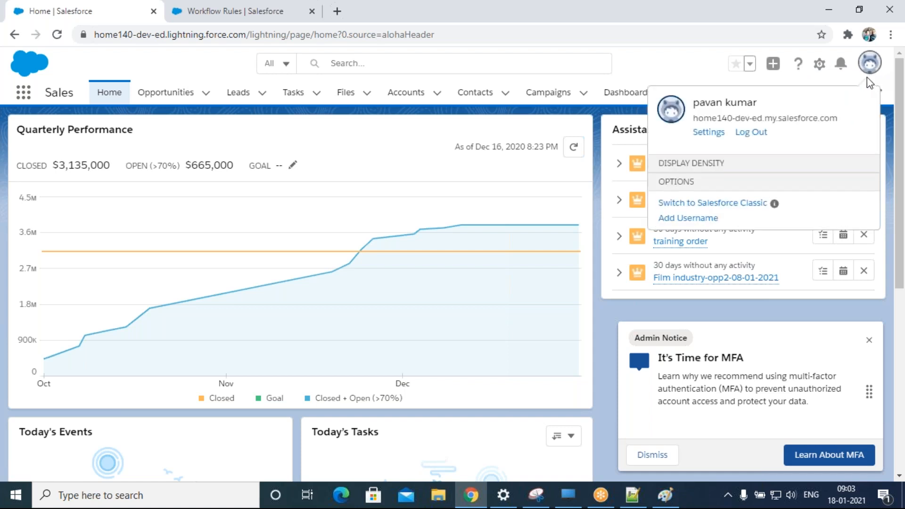
left_click(708, 314)
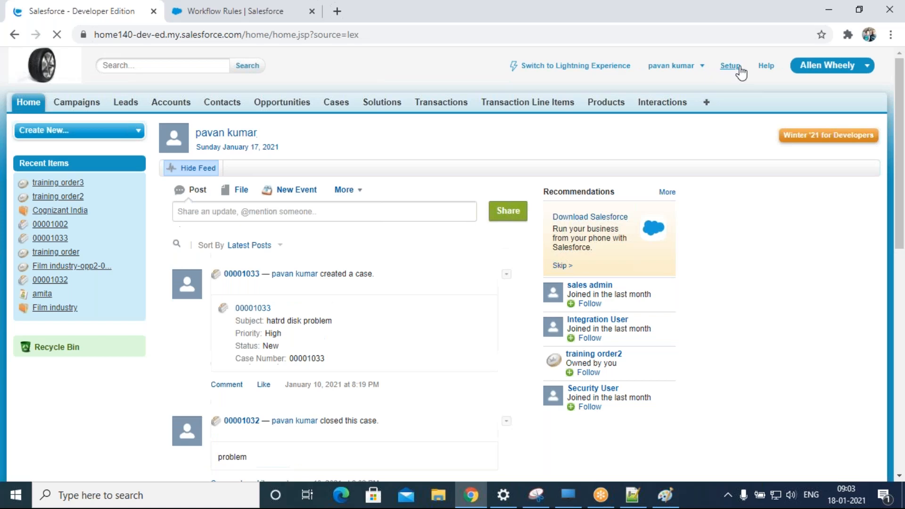
- Open Setup in Salesforce Classic and go to Workflow & Approvals under Create
left_click(736, 67)
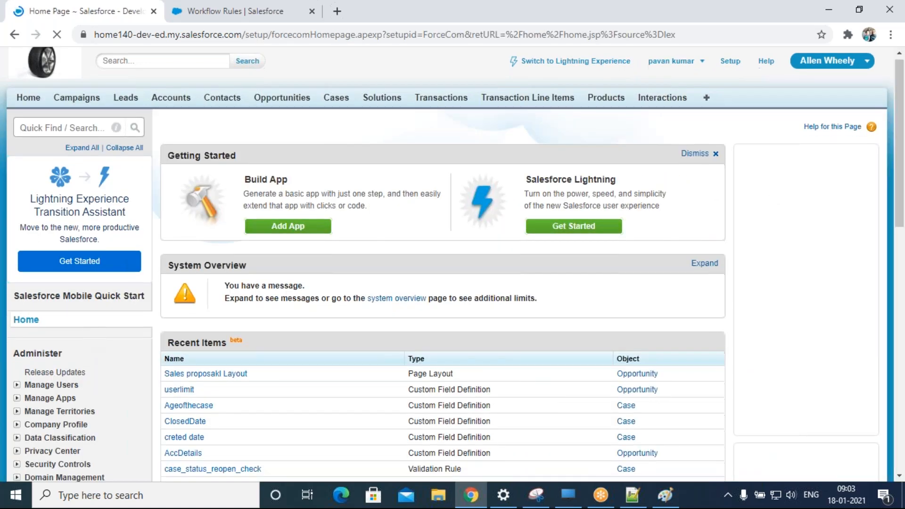
scroll(83, 335, "down", 10)
left_click(17, 228)
left_click(57, 400)
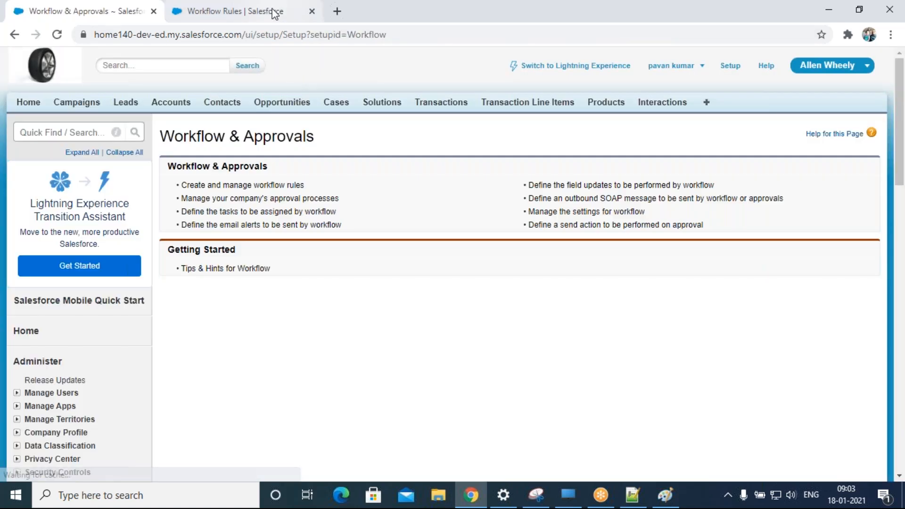
- Review the Process Automation entries in the Lightning Setup for comparison with Classic
left_click(236, 11)
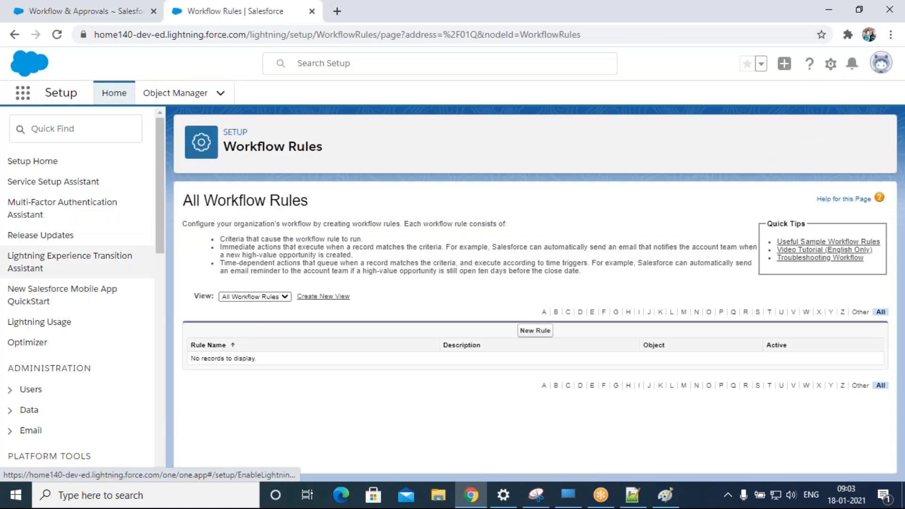
scroll(48, 364, "down", 6)
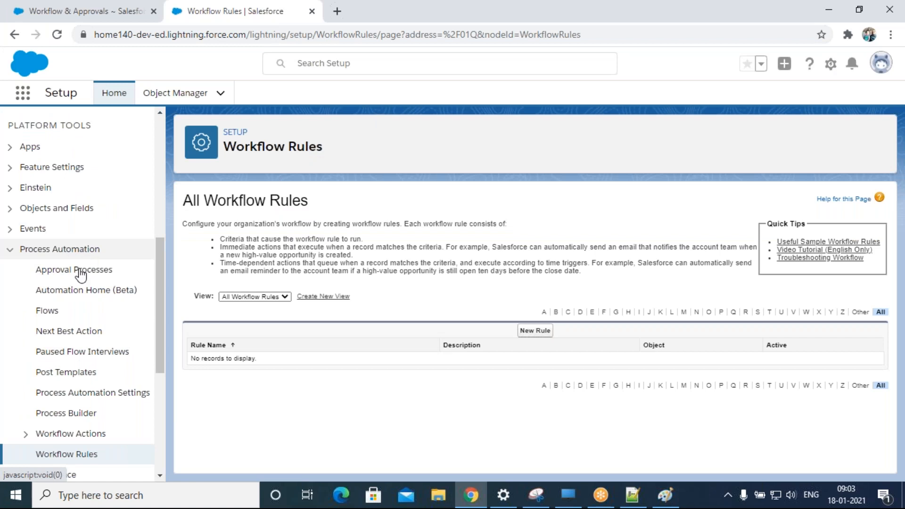
scroll(75, 344, "down", 3)
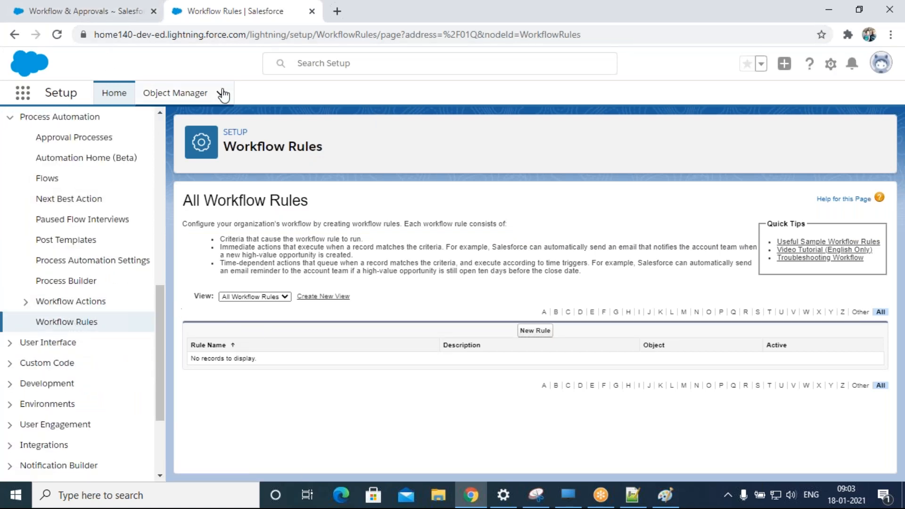
- Open the All Workflow Rules list in Salesforce Classic and close the Lightning Workflow Rules page
left_click(88, 15)
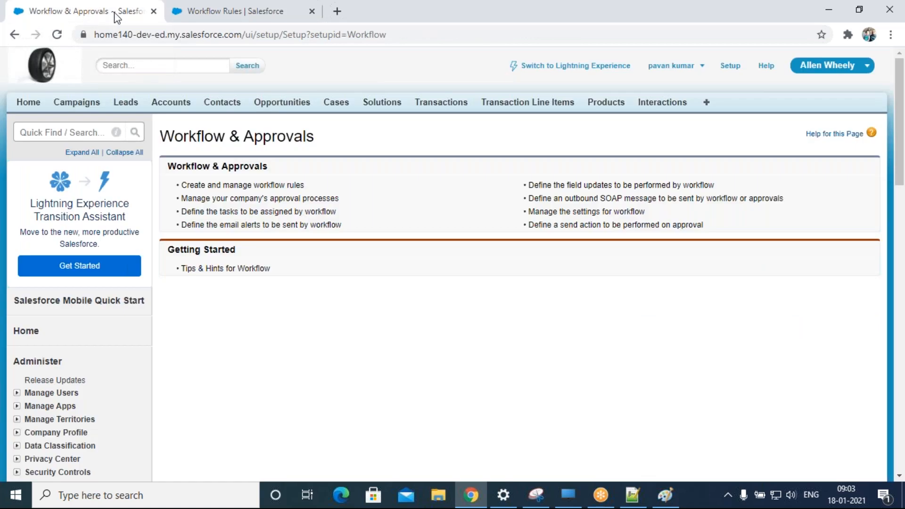
scroll(52, 355, "down", 14)
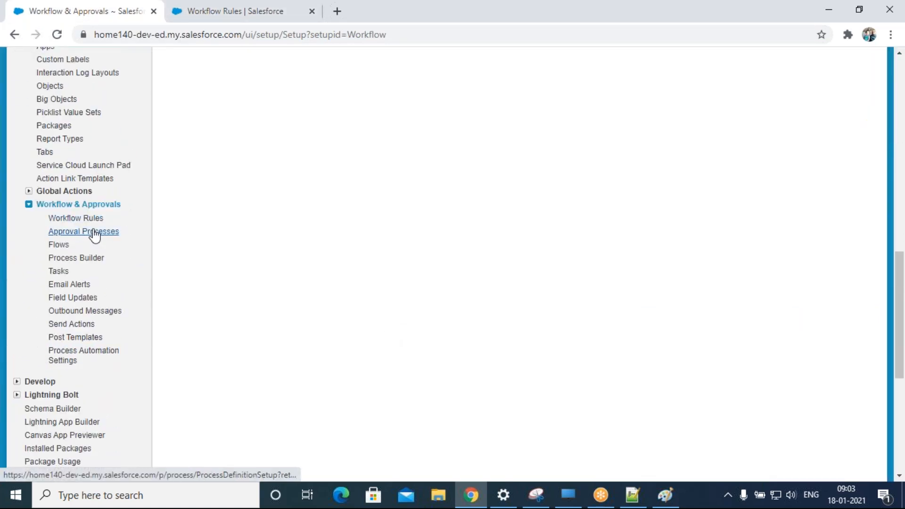
left_click(82, 218)
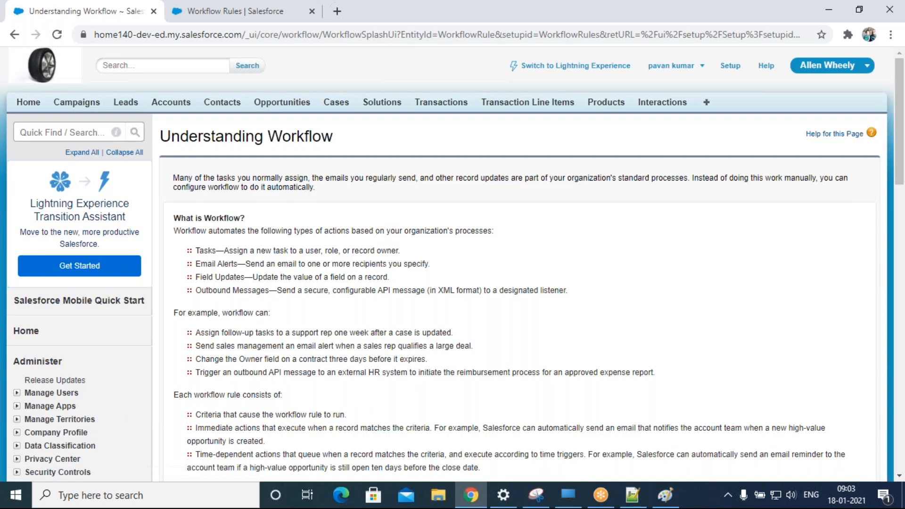
scroll(229, 295, "down", 5)
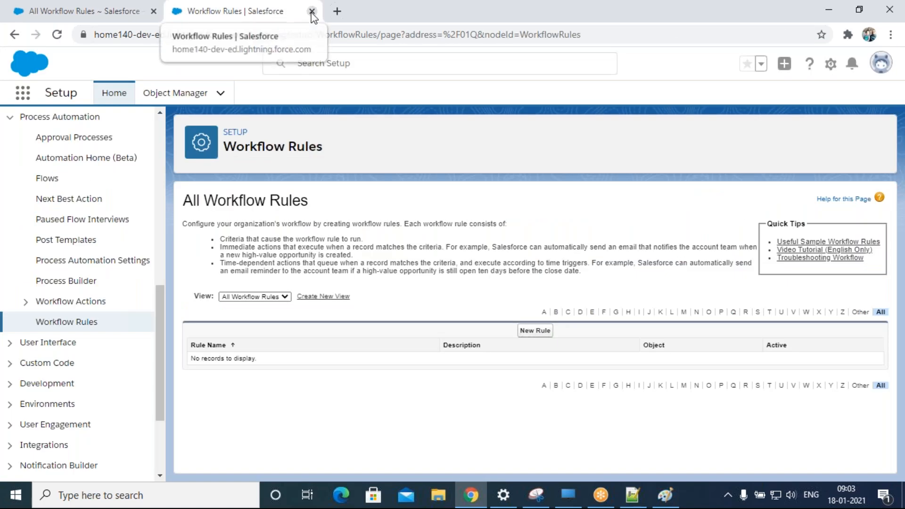
left_click(312, 11)
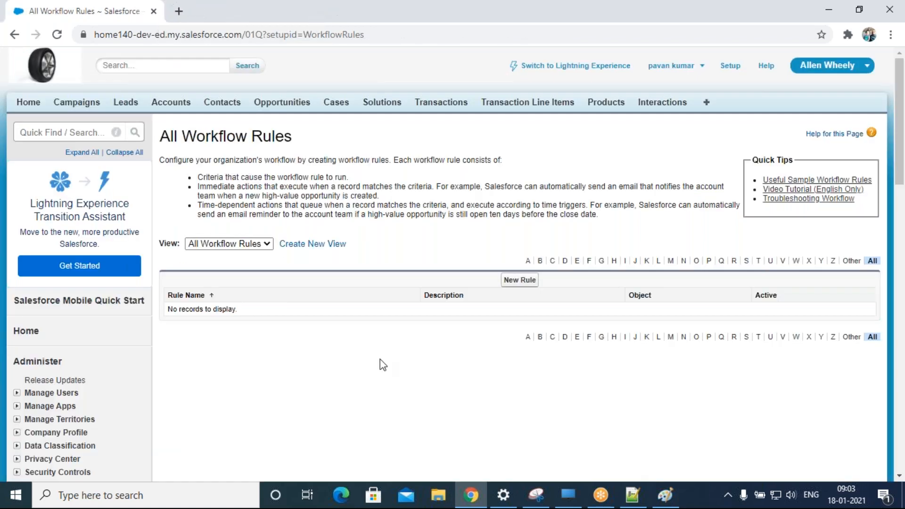
- Start a new workflow rule for the Opportunity object and continue to its configuration
left_click(524, 280)
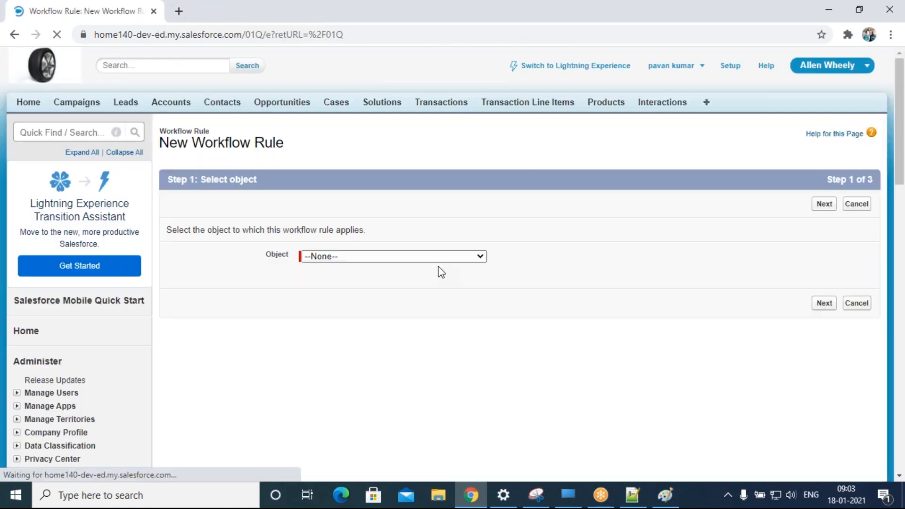
left_click(380, 259)
key("o")
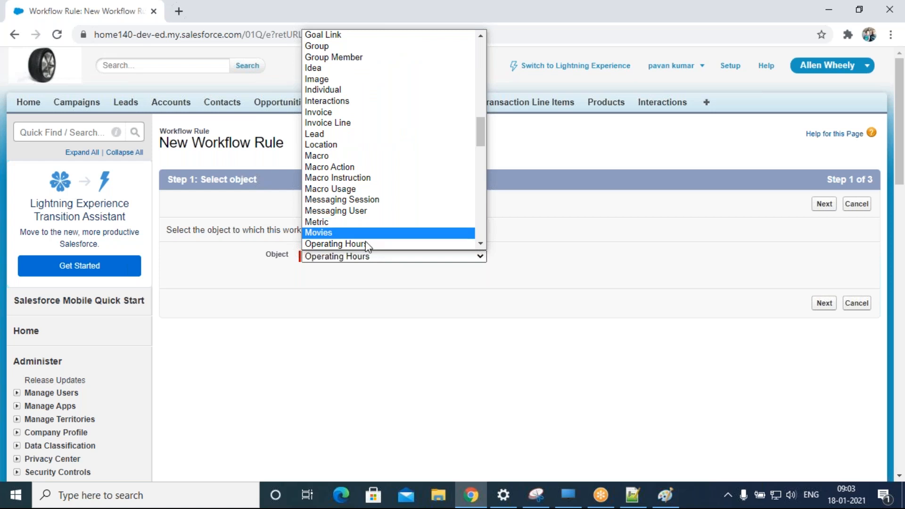
scroll(373, 226, "down", 3)
left_click(361, 123)
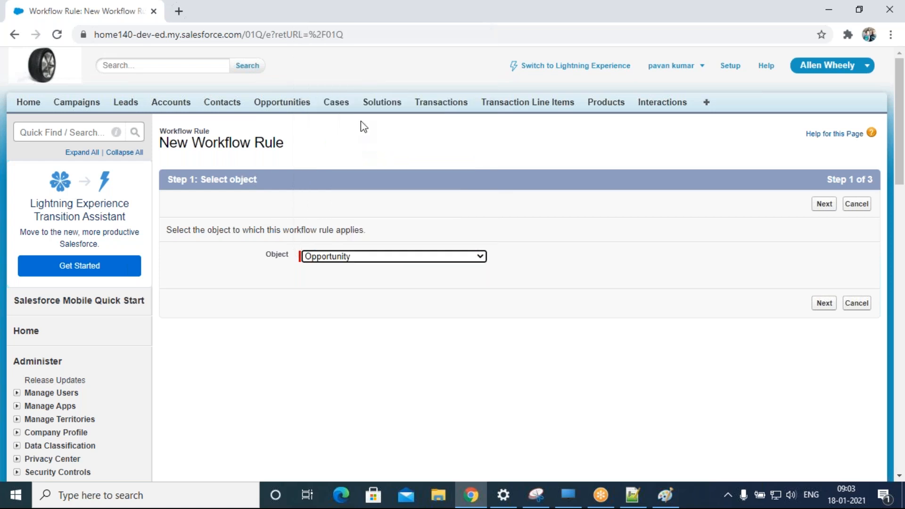
left_click(824, 302)
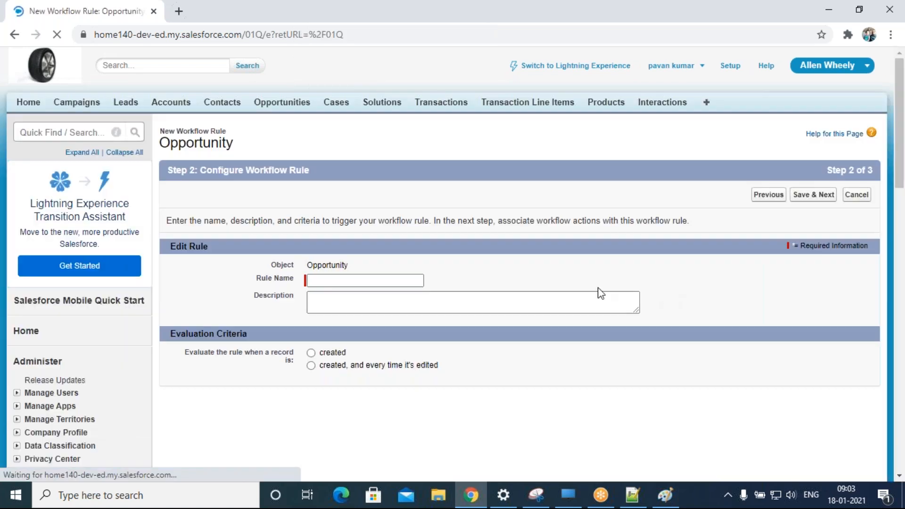
- Name the workflow rule "opp name field update"
left_click(333, 280)
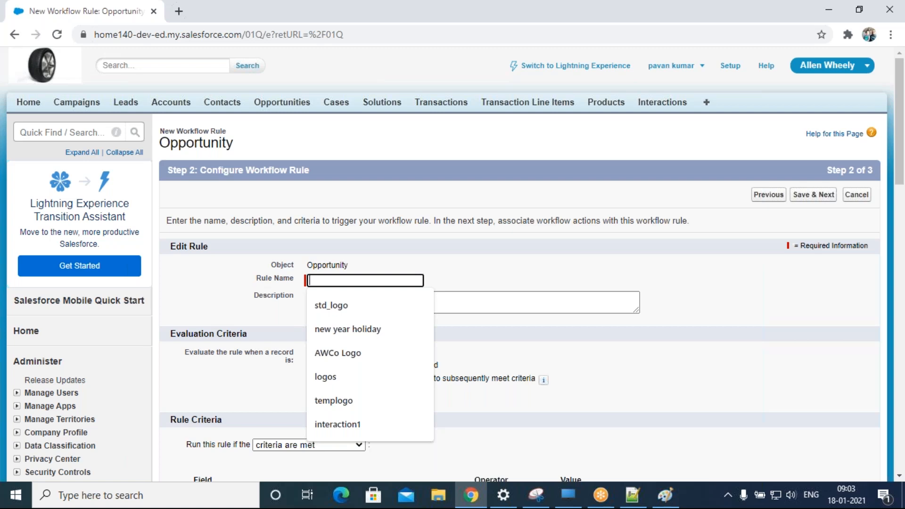
type("o")
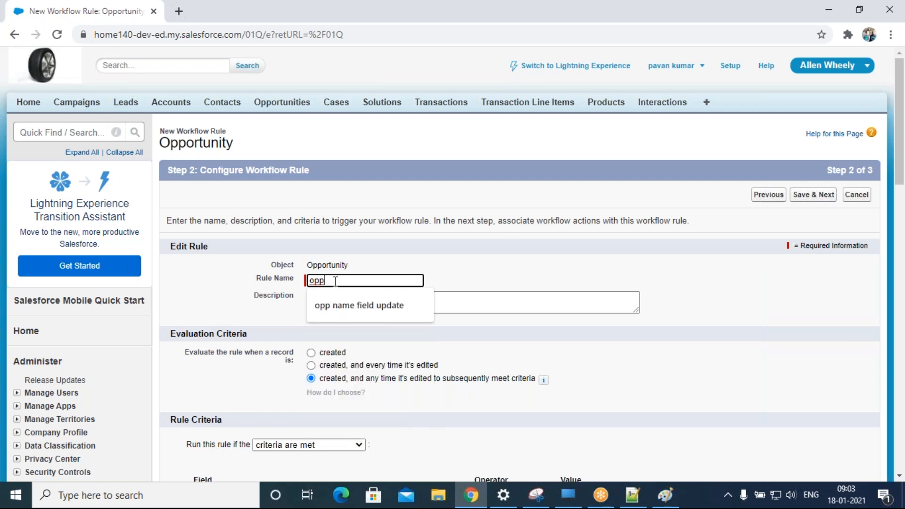
type("pp")
left_click(358, 305)
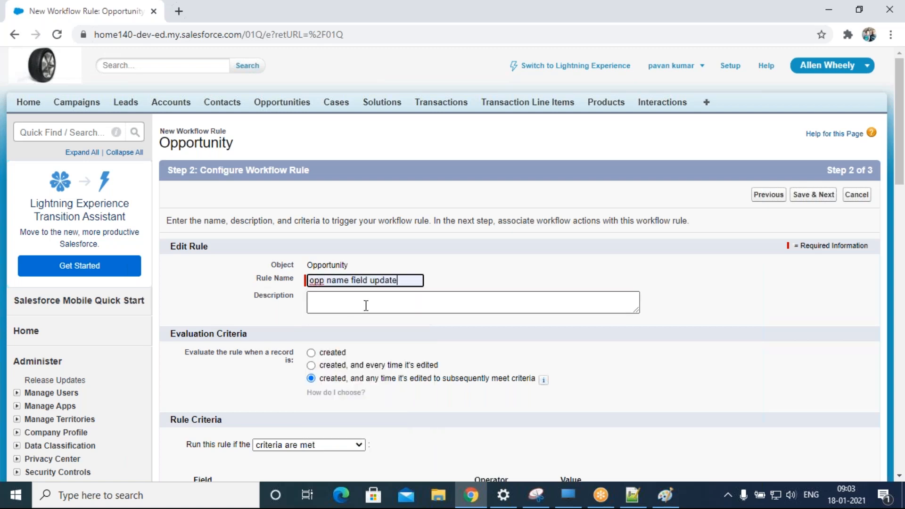
- Copy "ordername-accountname-date" from the open notes and paste it as the workflow rule's description
left_click(639, 495)
left_click_drag(423, 143, 568, 148)
key("ctrl+c")
key("alt+Tab")
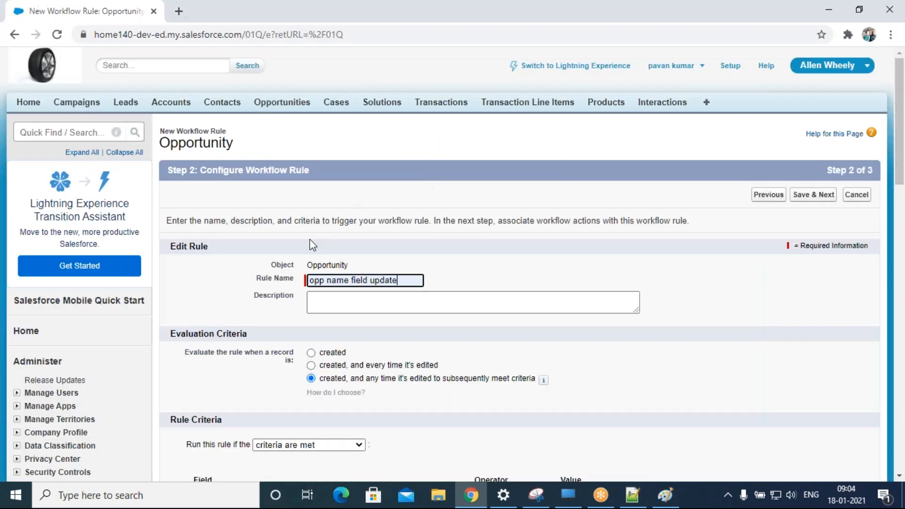
left_click(366, 303)
key("ctrl+v")
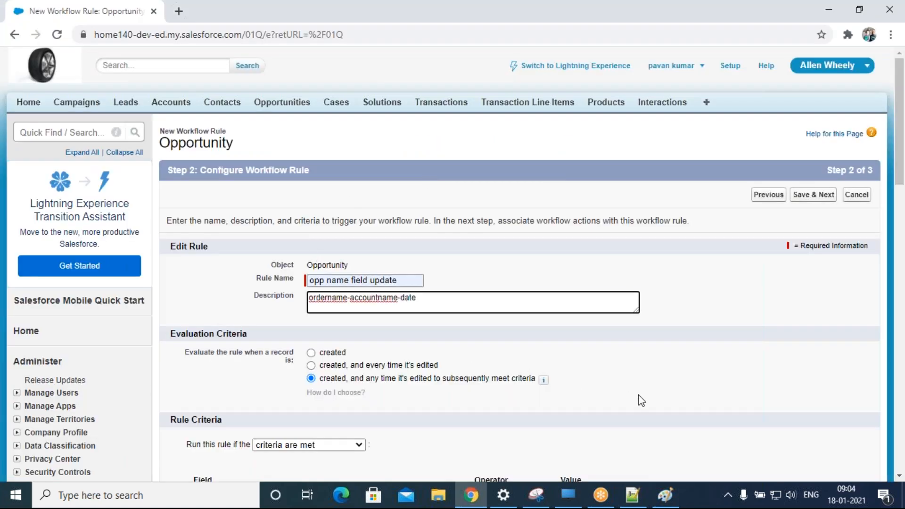
- Evaluate the rule only when a record is created and run it if the formula evaluates to true
scroll(631, 392, "down", 3)
left_click(311, 221)
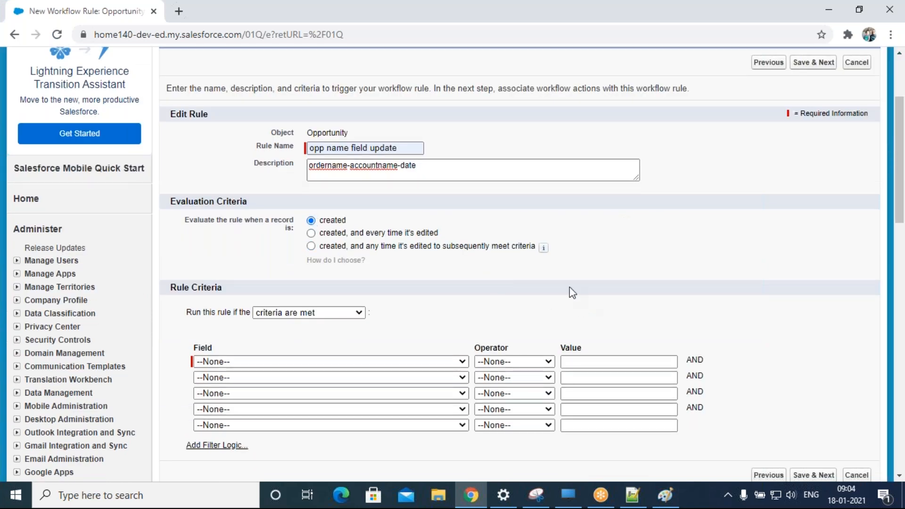
left_click_drag(443, 174, 259, 176)
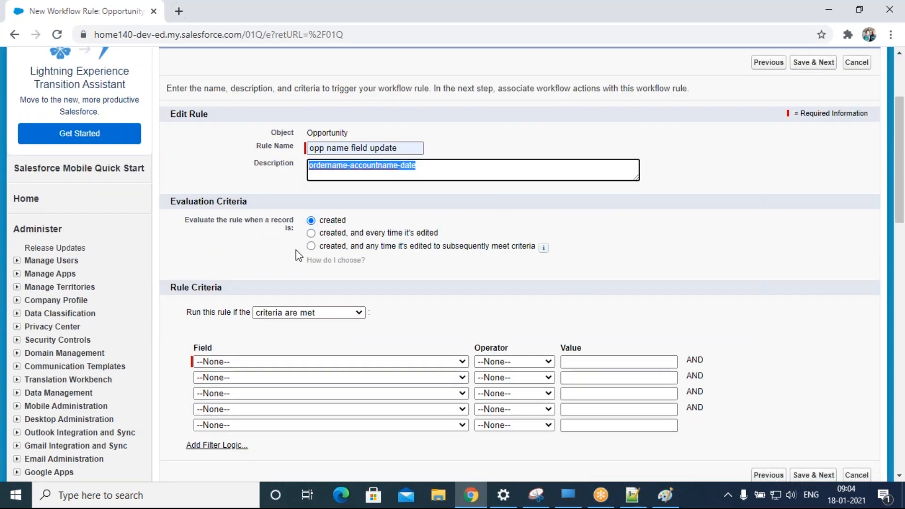
scroll(316, 341, "down", 1)
scroll(316, 342, "down", 1)
left_click(339, 247)
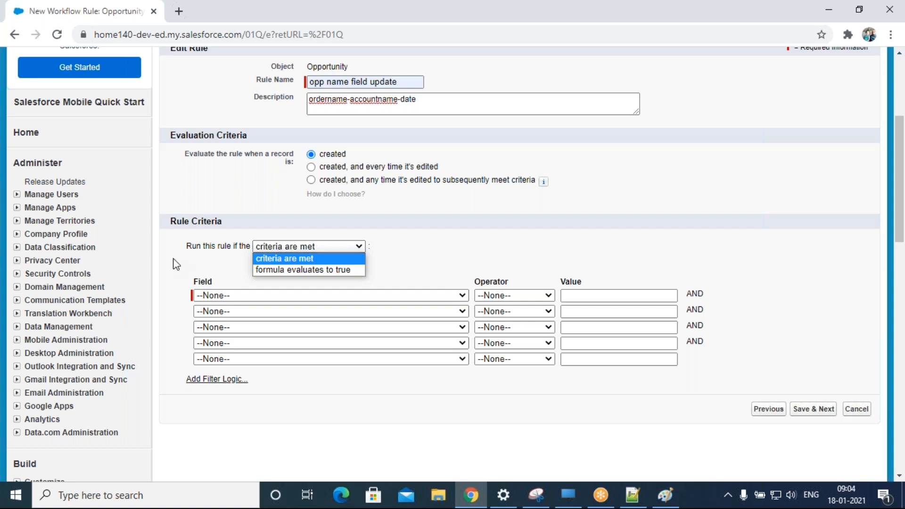
left_click(327, 277)
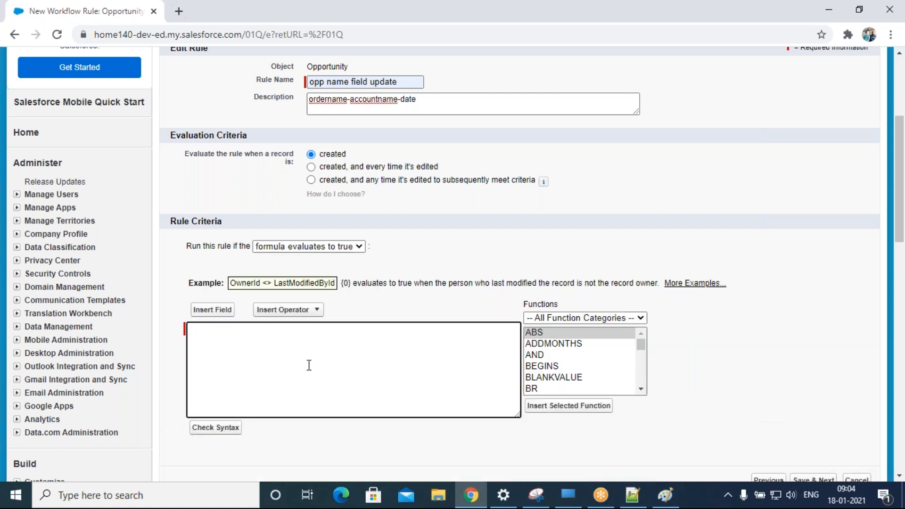
- Insert the opportunity's related Account Name field into the rule criteria formula
left_click(214, 310)
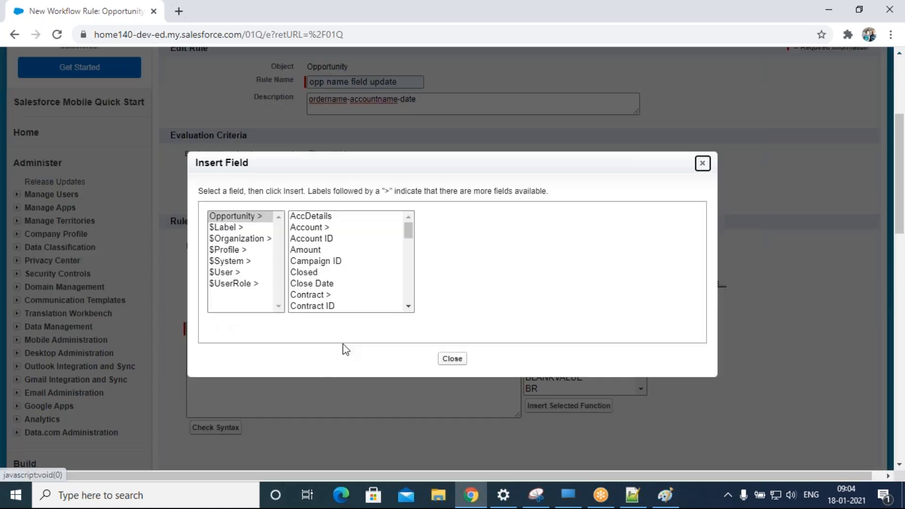
left_click(323, 228)
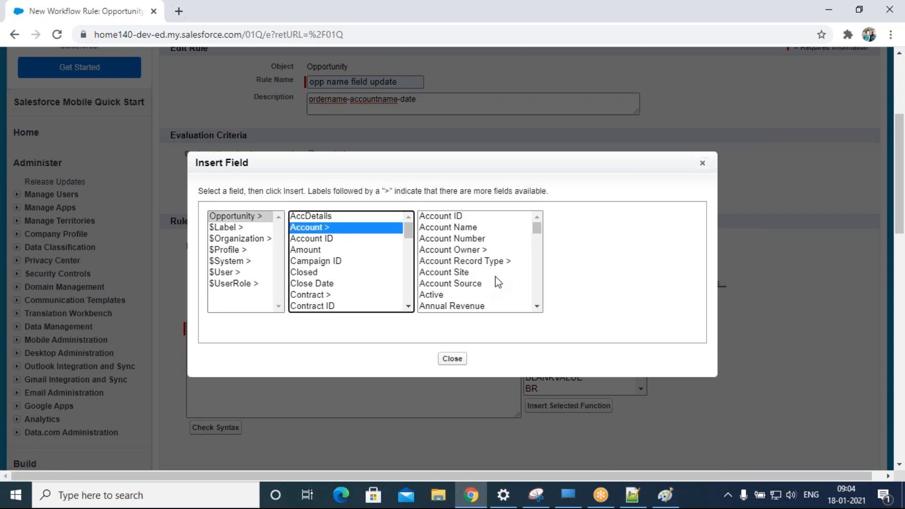
left_click(491, 226)
left_click(597, 288)
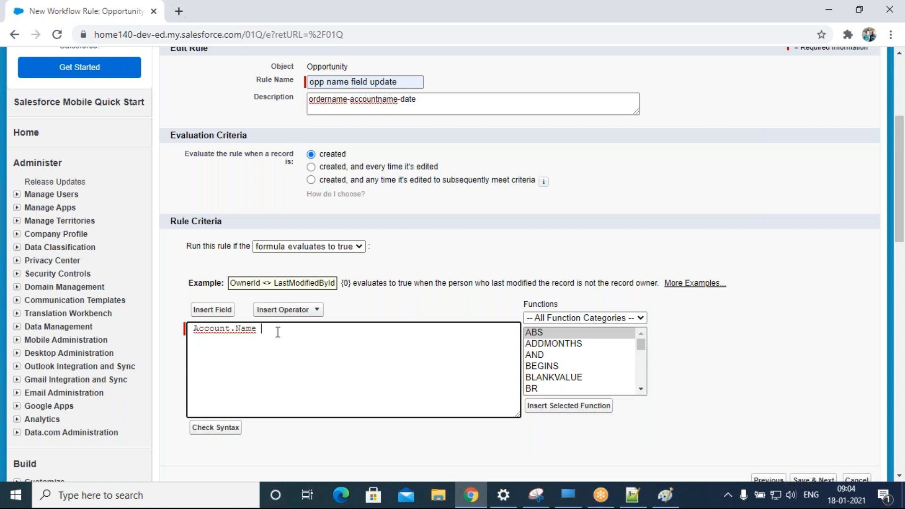
- Insert the ISBLANK function into the formula after Account.Name
left_click(596, 366)
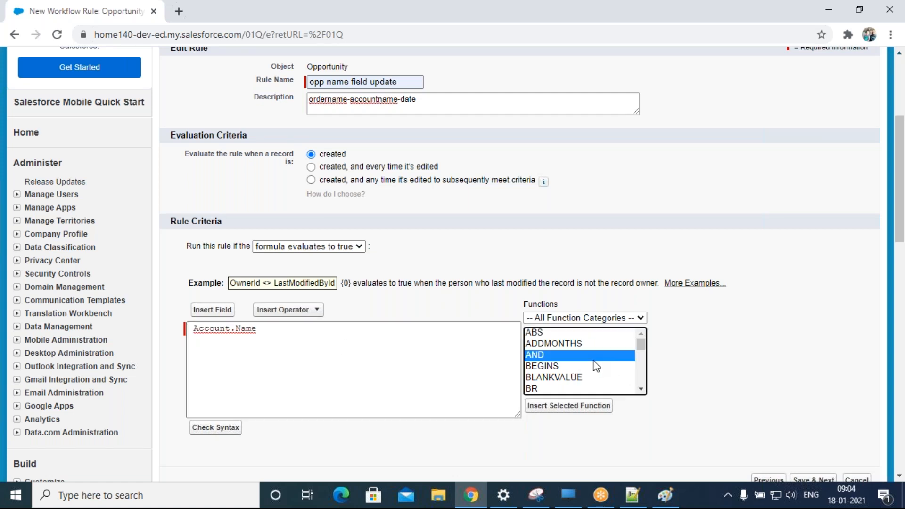
key("i")
key("Down")
key("Down")
key("Down")
left_click(586, 376)
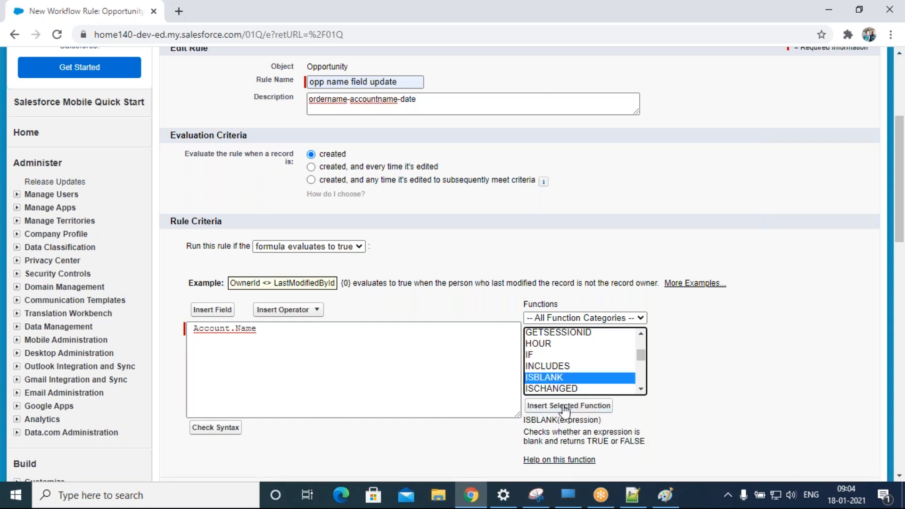
left_click(564, 406)
- Move Account.Name inside the ISBLANK parentheses in place of the expression placeholder
left_click_drag(265, 331, 191, 328)
key("ctrl+c")
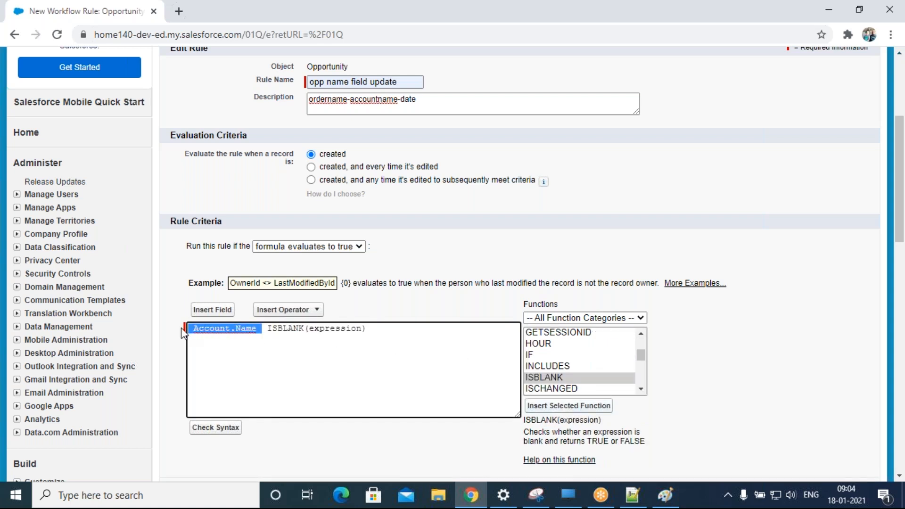
key("BackSpace")
double_click(279, 331)
key("ctrl+v")
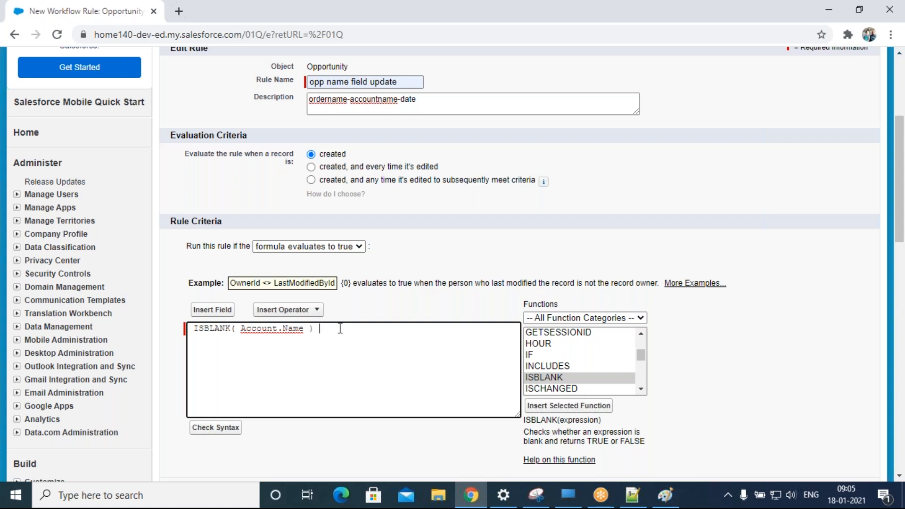
- Wrap the formula as Not( ISBLANK( Account.Name ) ) and check its syntax
double_click(382, 98)
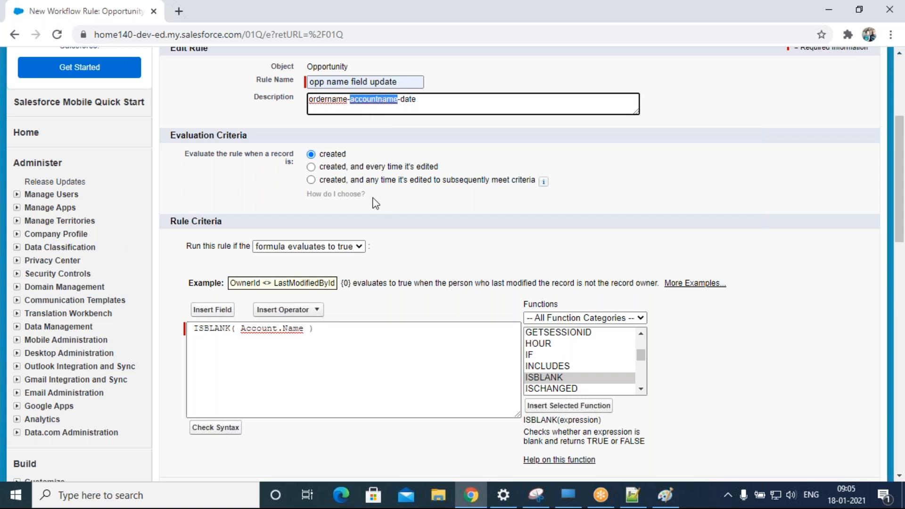
left_click(332, 333)
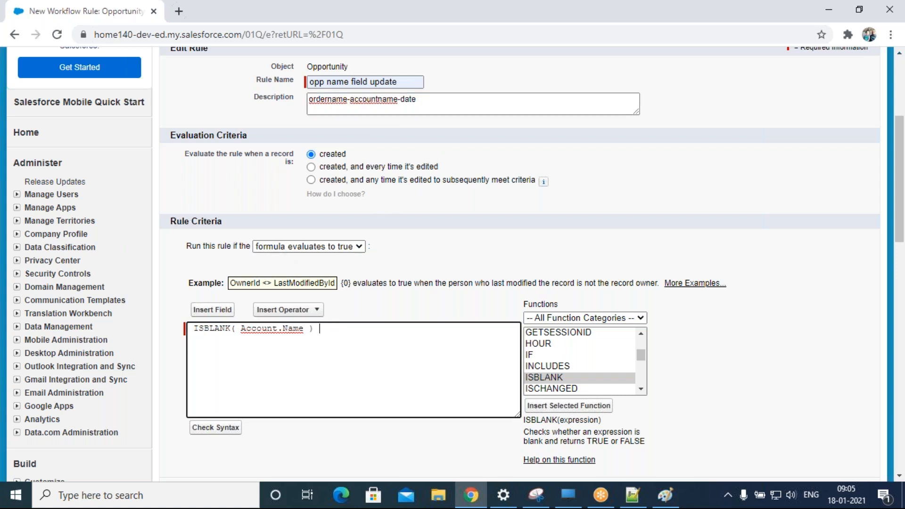
left_click_drag(172, 222, 221, 222)
left_click(335, 332)
key("Home")
type("(")
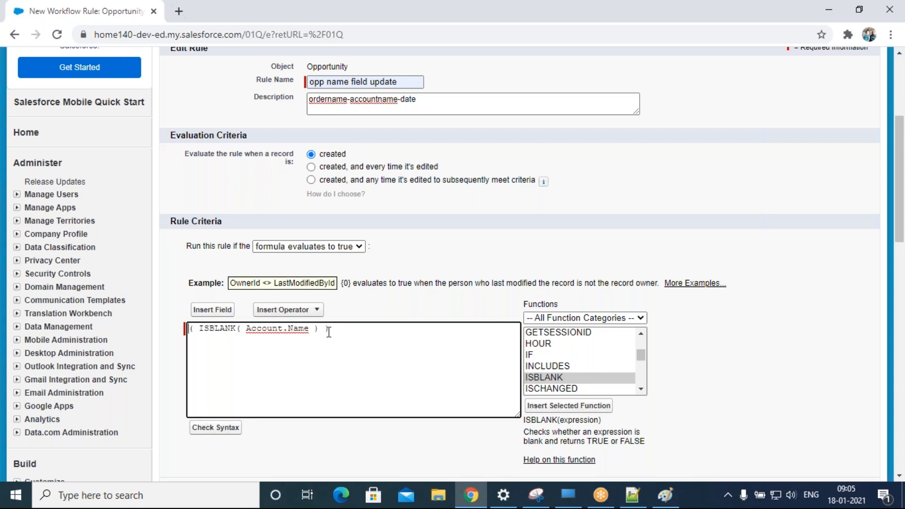
type("Not")
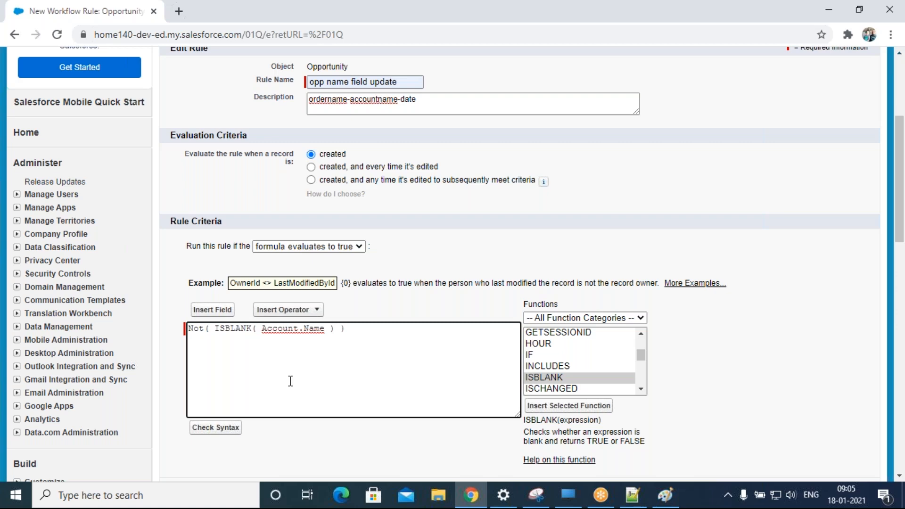
left_click(216, 427)
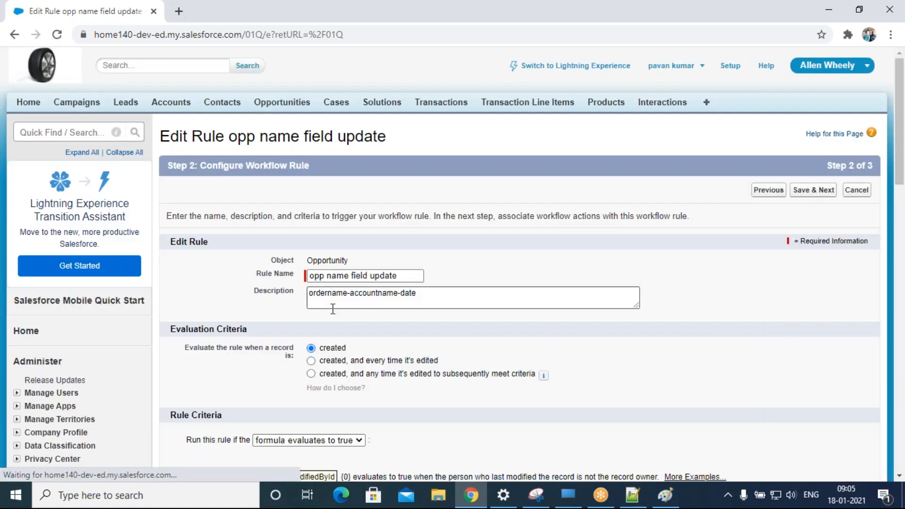
- Compare the order name, account name and date parts of the description with the rule criteria formula
scroll(392, 325, "down", 3)
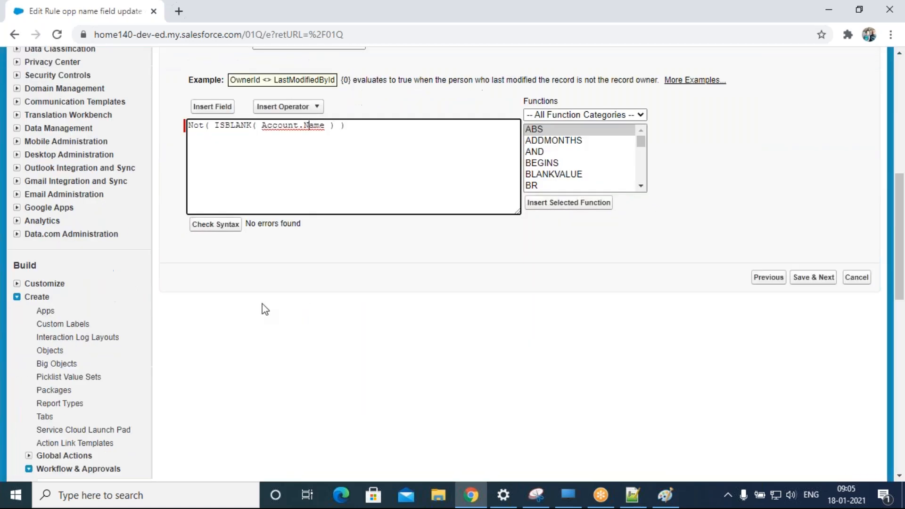
scroll(271, 308, "up", 3)
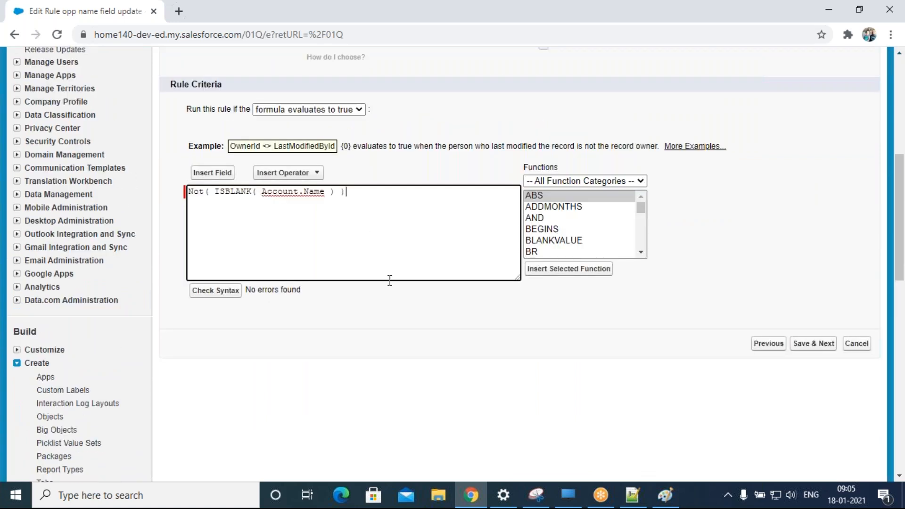
left_click(381, 296)
scroll(380, 293, "up", 3)
double_click(378, 163)
left_click(331, 163)
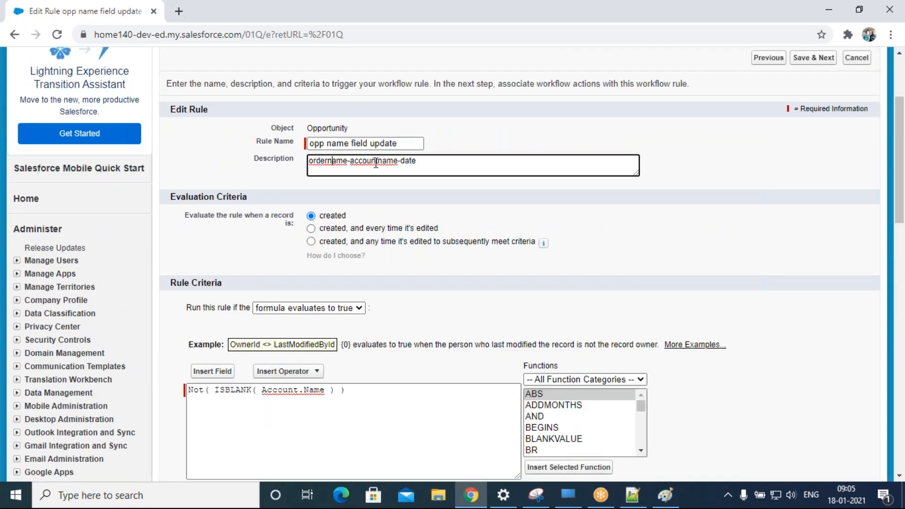
scroll(294, 358, "down", 2)
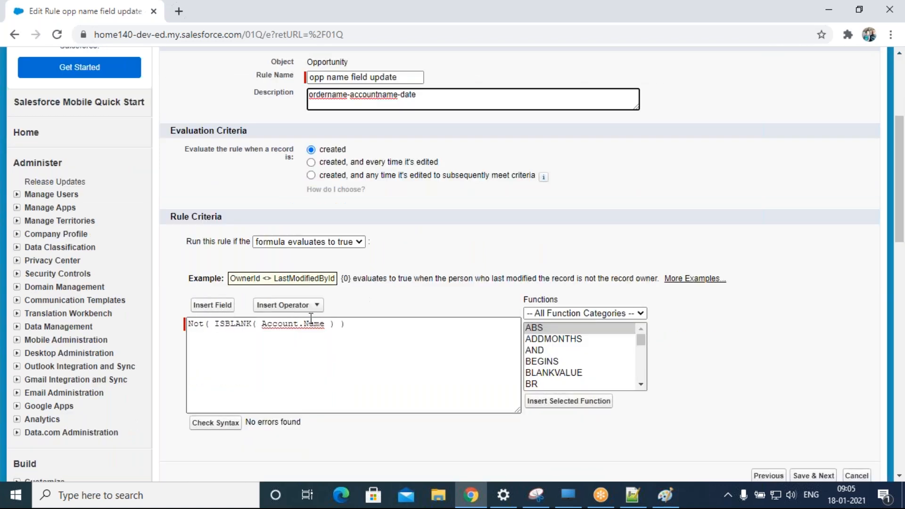
double_click(336, 95)
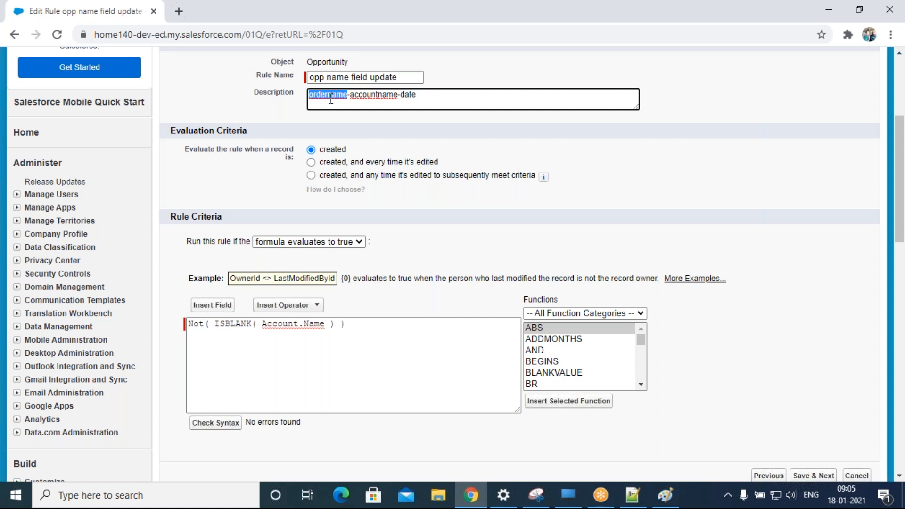
double_click(411, 96)
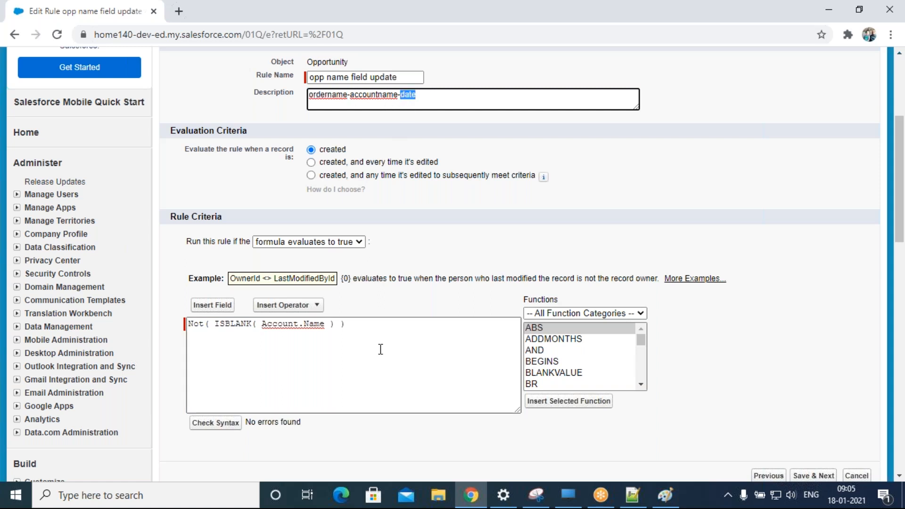
left_click(359, 328)
double_click(359, 328)
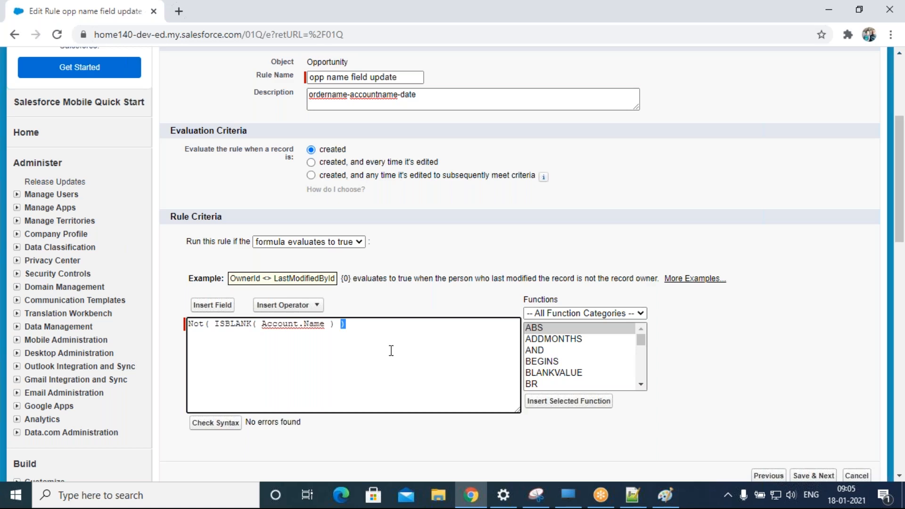
scroll(391, 351, "down", 3)
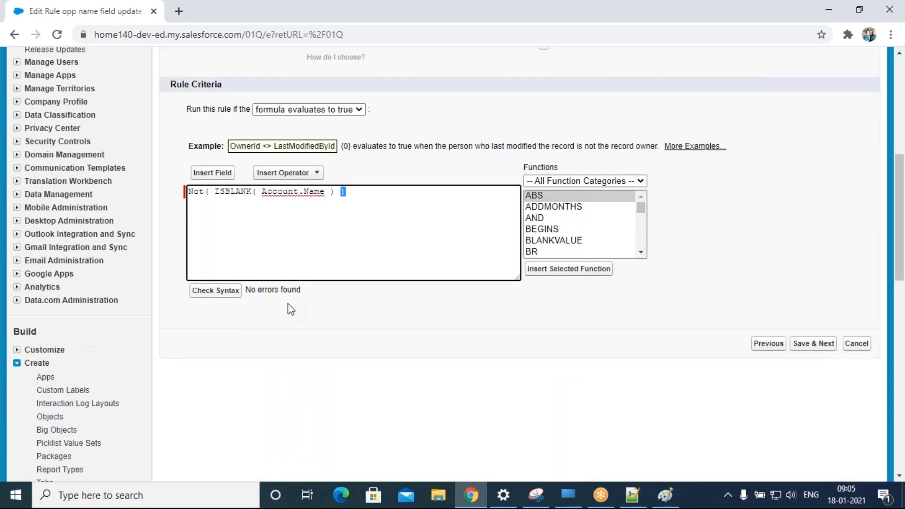
- Save the rule configuration, continue to the workflow actions, and review the evaluation and rule criteria there
left_click(813, 344)
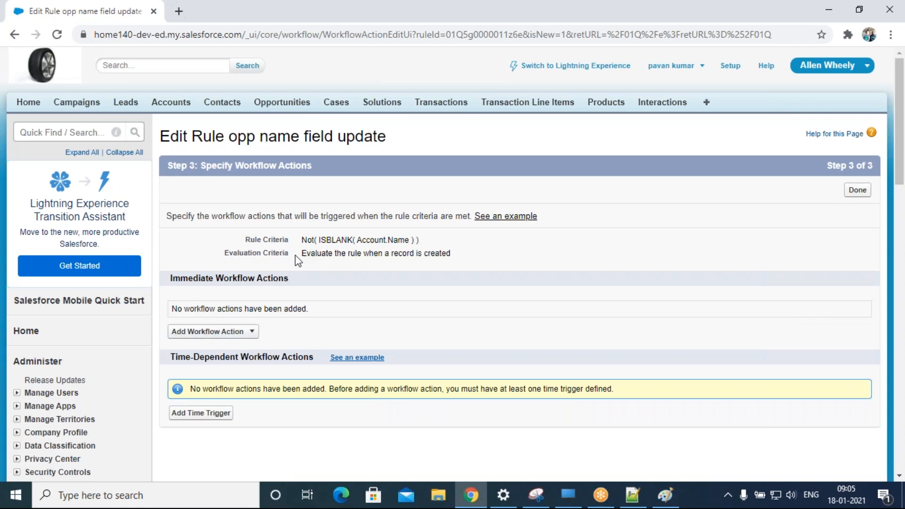
left_click_drag(226, 262, 449, 257)
left_click(381, 258)
left_click_drag(382, 256, 460, 260)
left_click_drag(364, 256, 458, 261)
left_click_drag(247, 239, 421, 241)
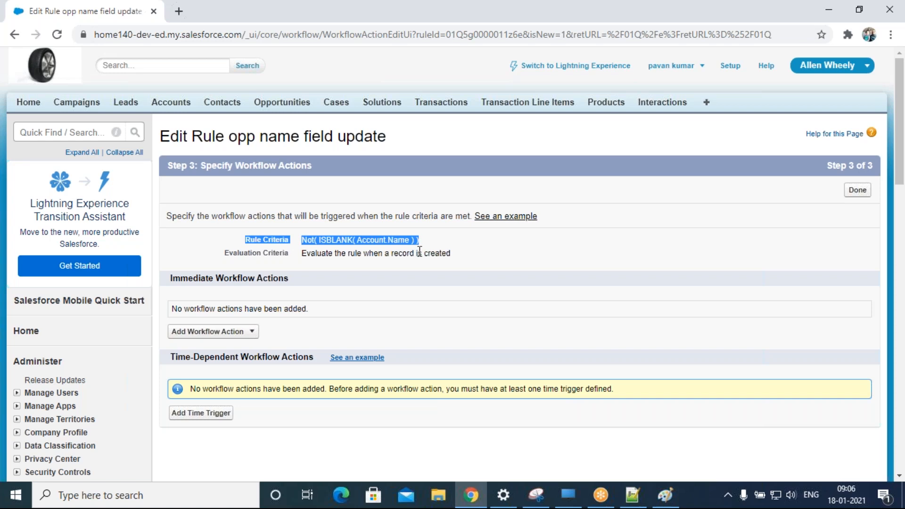
- Review the rule criteria, switch to Paint and examine the evaluation criteria options in the workflow diagram
left_click(356, 254)
triple_click(363, 240)
left_click(369, 241)
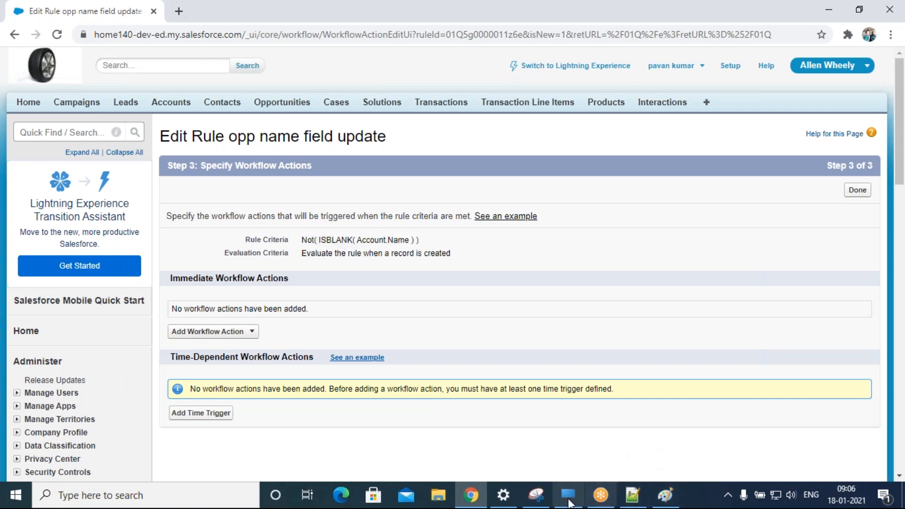
left_click(666, 496)
left_click(343, 286)
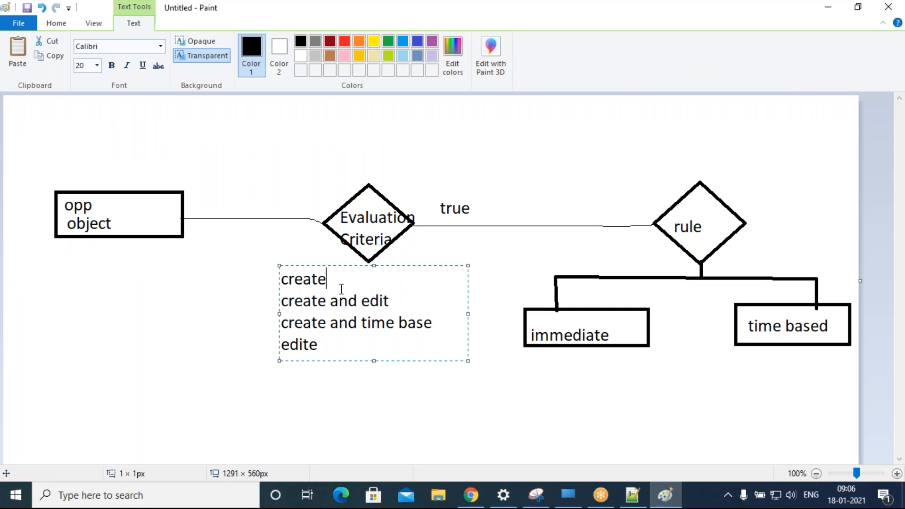
left_click(397, 247)
left_click(369, 263)
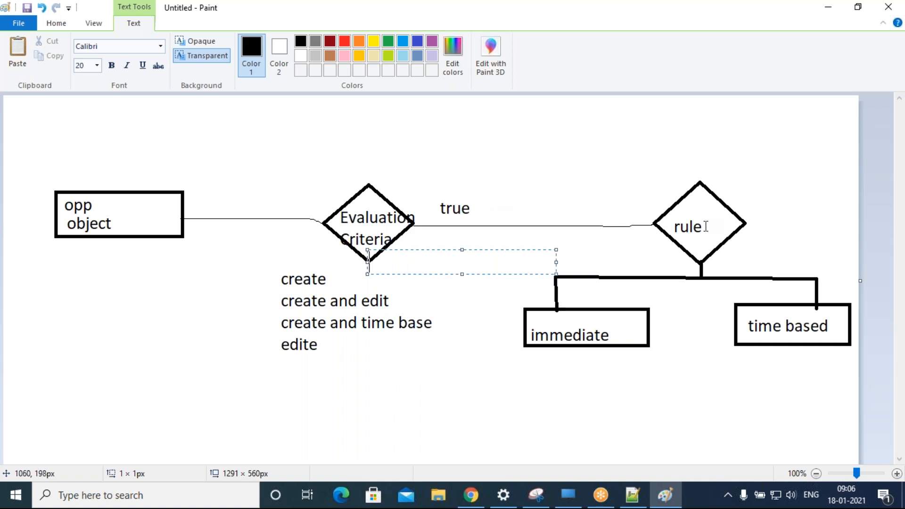
- Add the text "action" inside the rule diamond of the workflow diagram
left_click(693, 210)
left_click(693, 210)
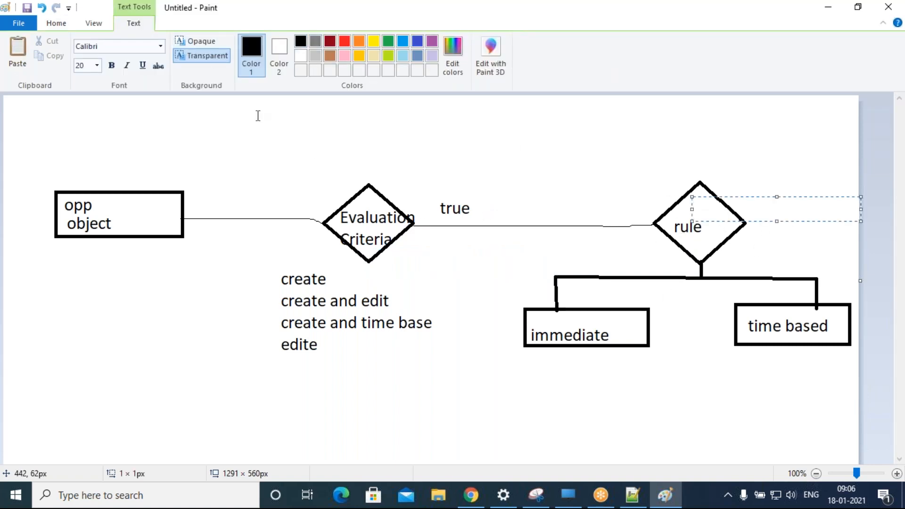
left_click(58, 23)
left_click(194, 46)
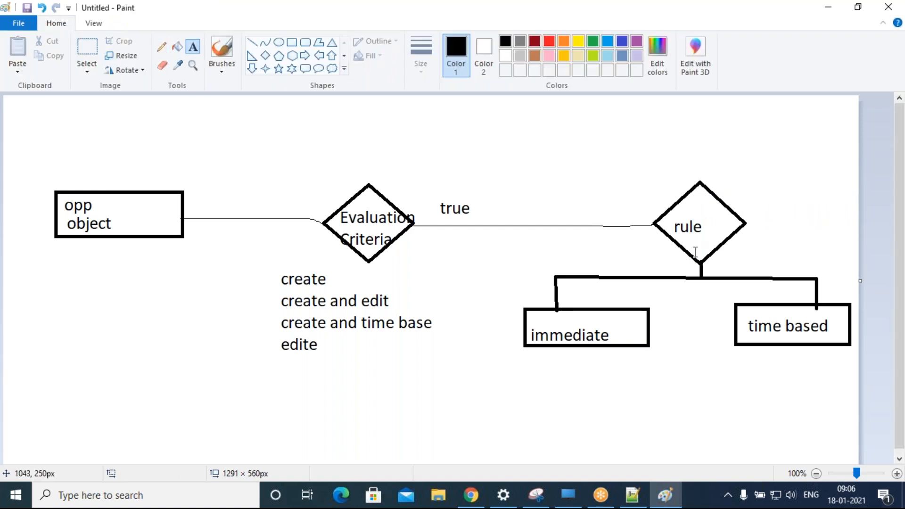
left_click(690, 214)
type("action")
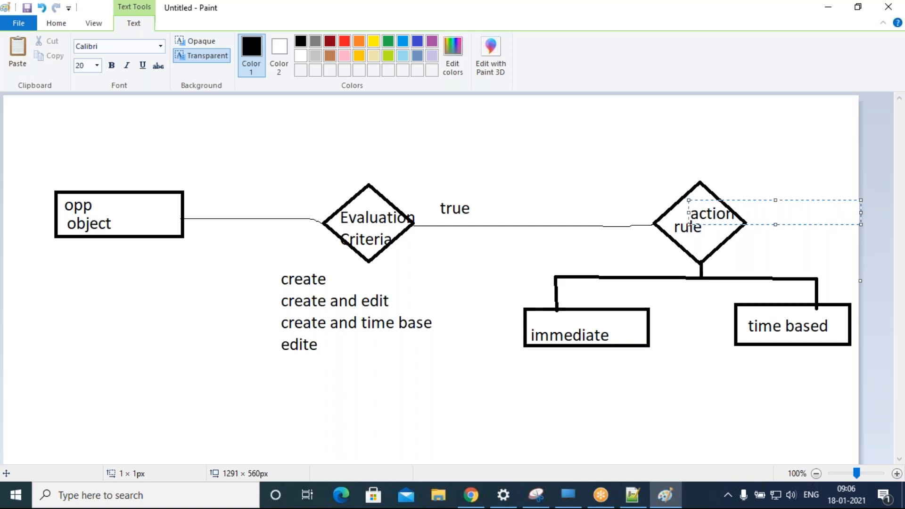
left_click(716, 414)
- Switch to Chrome and compare the immediate and time-dependent workflow action sections with the branches of the Paint diagram
key("alt+Tab")
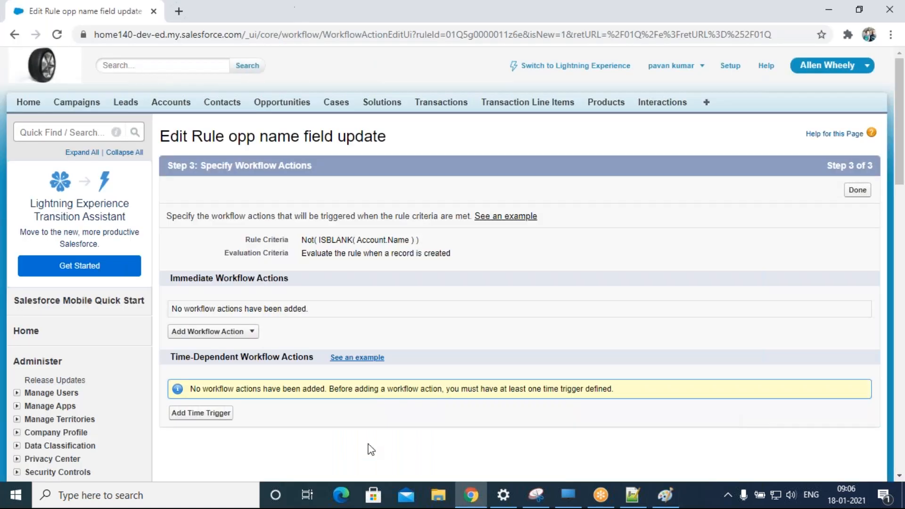
scroll(278, 376, "down", 3)
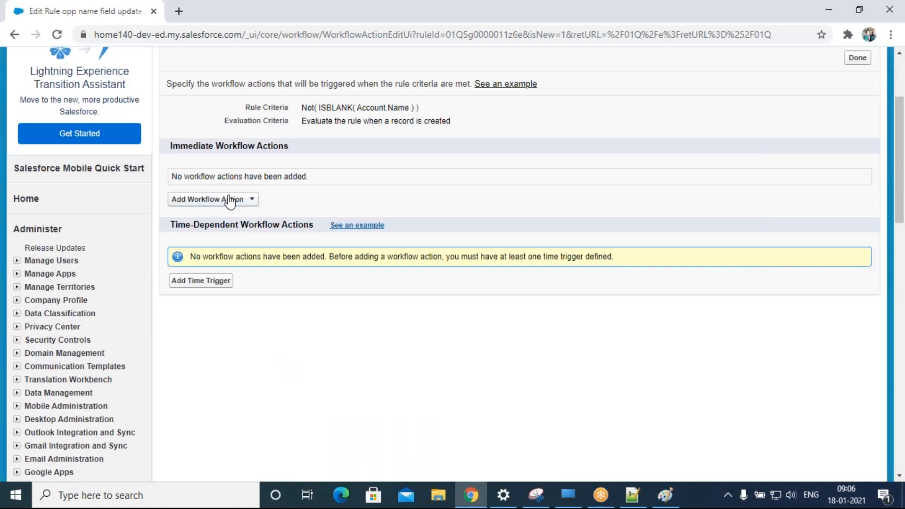
left_click(233, 201)
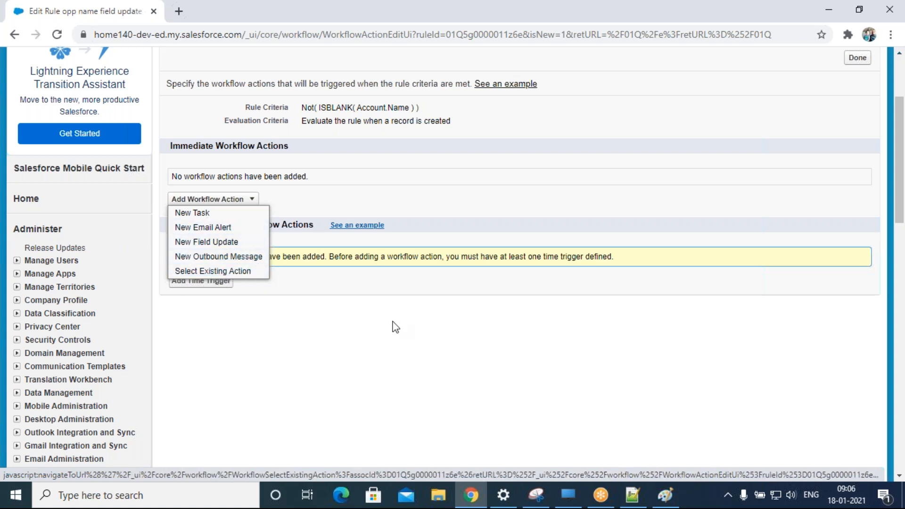
left_click_drag(169, 153, 301, 158)
left_click_drag(170, 227, 313, 230)
left_click(665, 495)
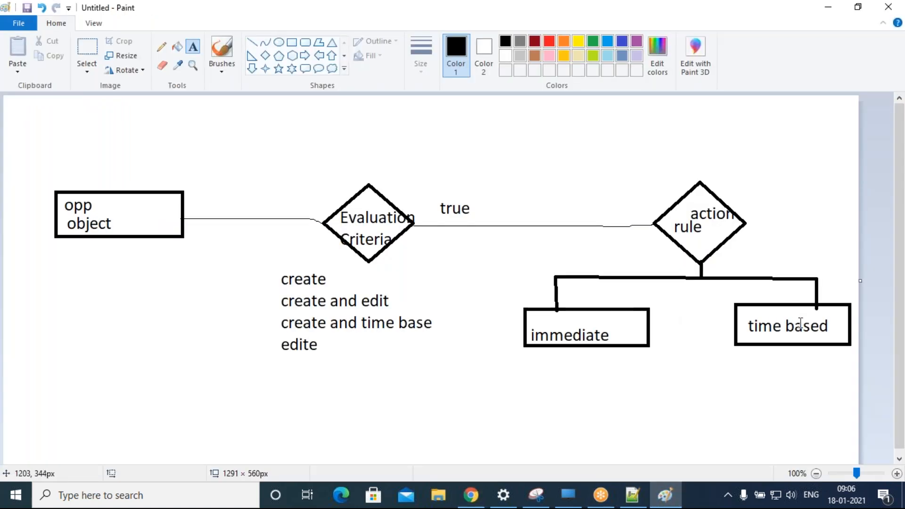
left_click(664, 490)
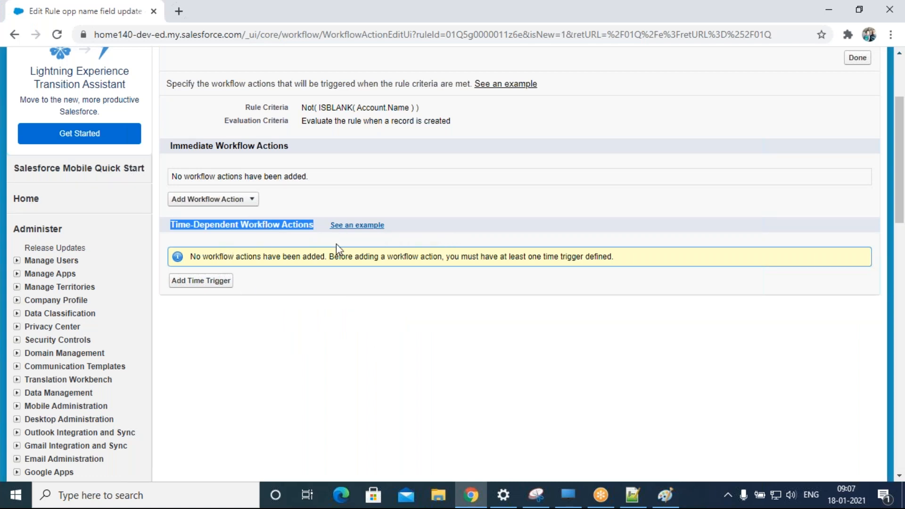
- Compare the evaluation criteria wording with the Time-Dependent Workflow Actions section
left_click_drag(413, 121, 451, 122)
left_click(507, 328)
left_click(358, 301)
left_click_drag(172, 236, 312, 237)
left_click_drag(416, 122, 505, 129)
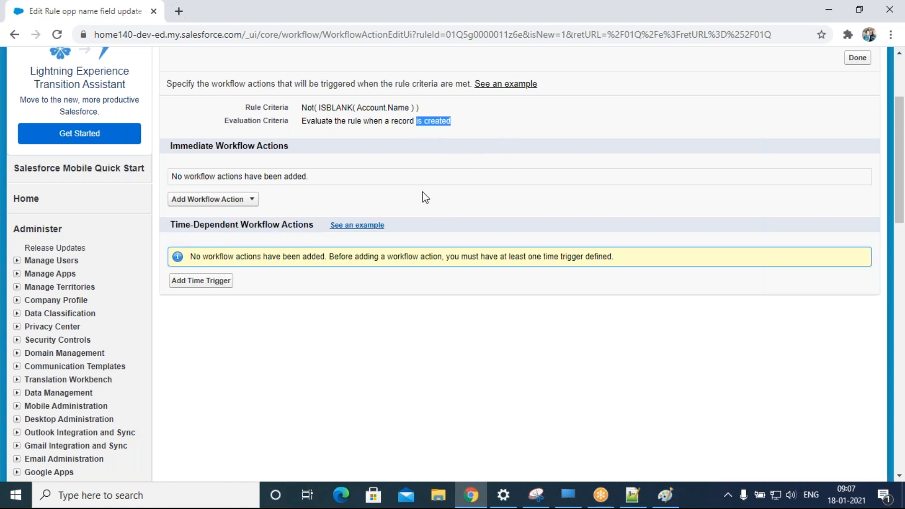
- Review the action types available for immediate workflow actions alongside the evaluation criteria
left_click(229, 200)
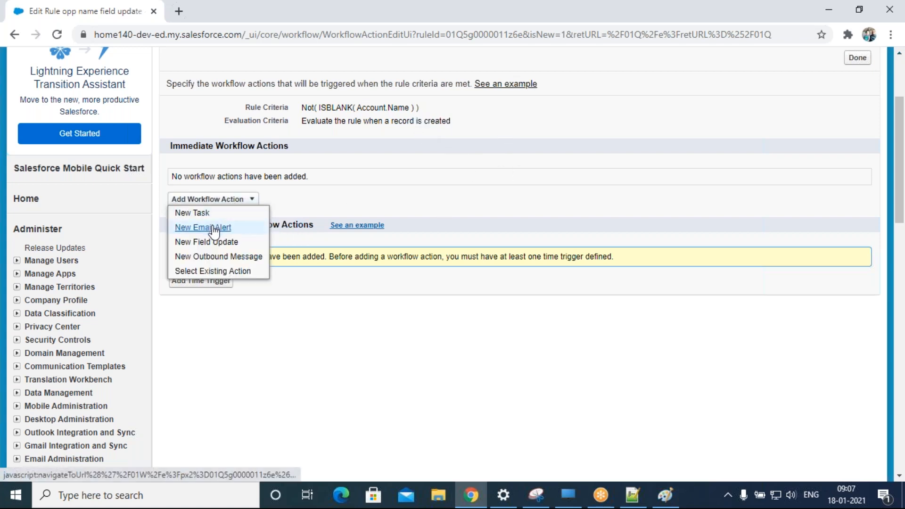
left_click(485, 178)
left_click_drag(411, 124, 453, 125)
left_click(238, 200)
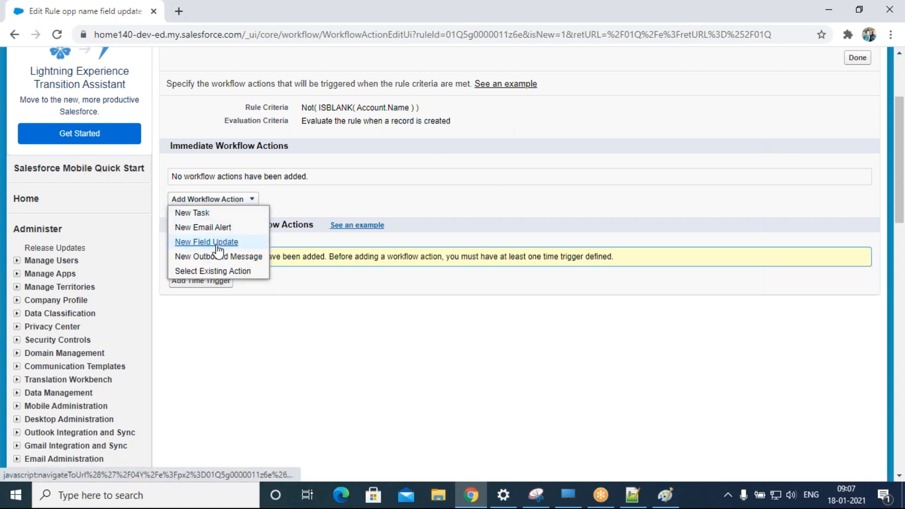
left_click(437, 348)
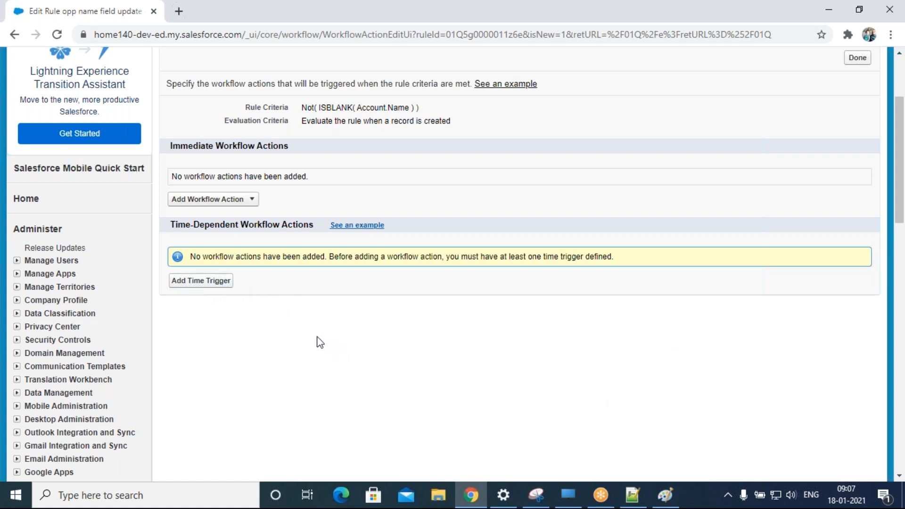
- Switch to Notepad++ and add the lines "workflows" and "approval process" above the Workflows heading in the notes
left_click(632, 495)
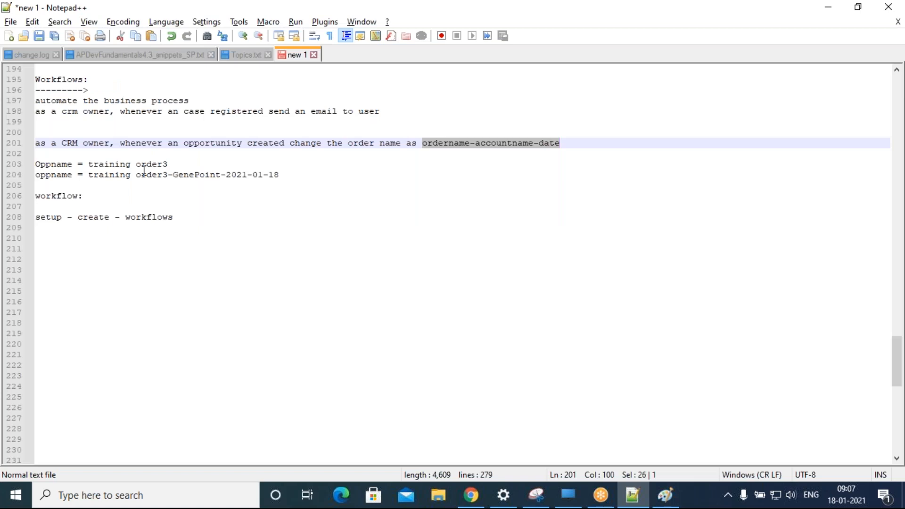
left_click(101, 131)
left_click(104, 81)
scroll(148, 93, "up", 2)
scroll(148, 94, "up", 2)
left_click(88, 196)
key("Return")
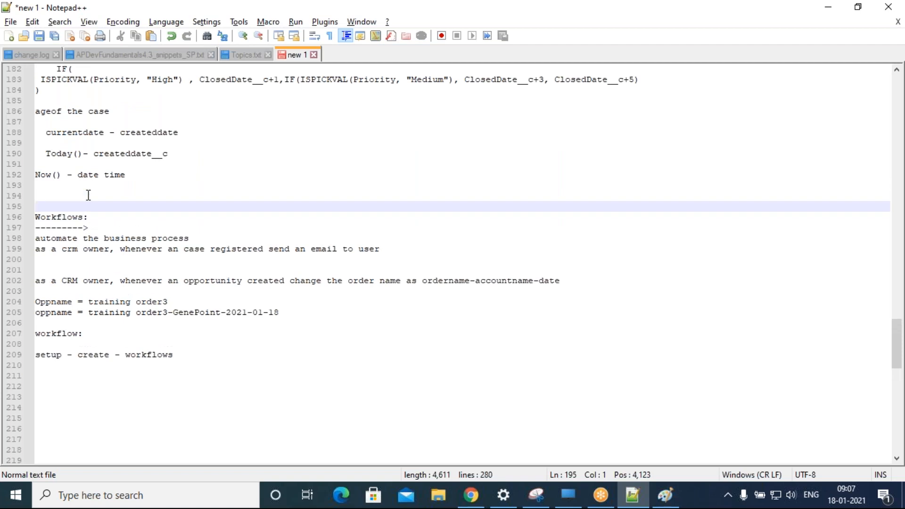
left_click(88, 195)
type("workflows")
key("Return")
type("approval process")
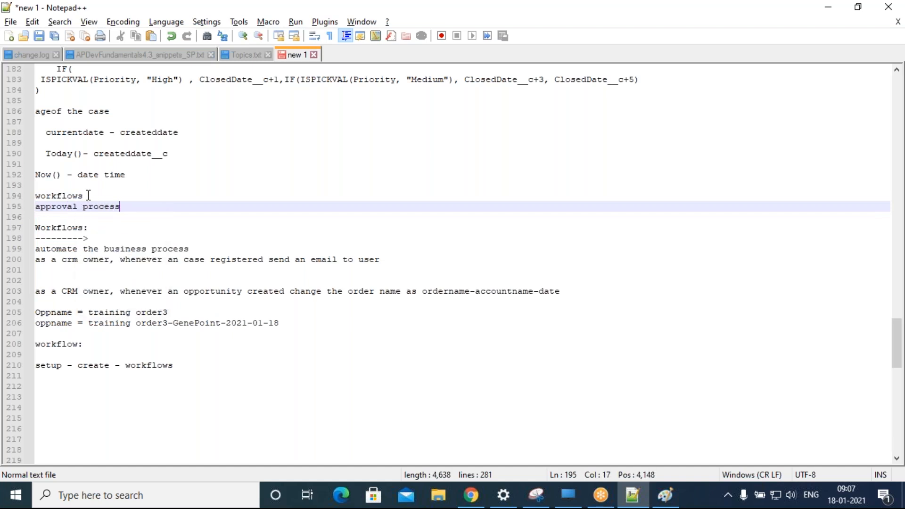
- Extend the automation list in the notes with the lines "process bulder", "flows" and "triggers"
key("Return")
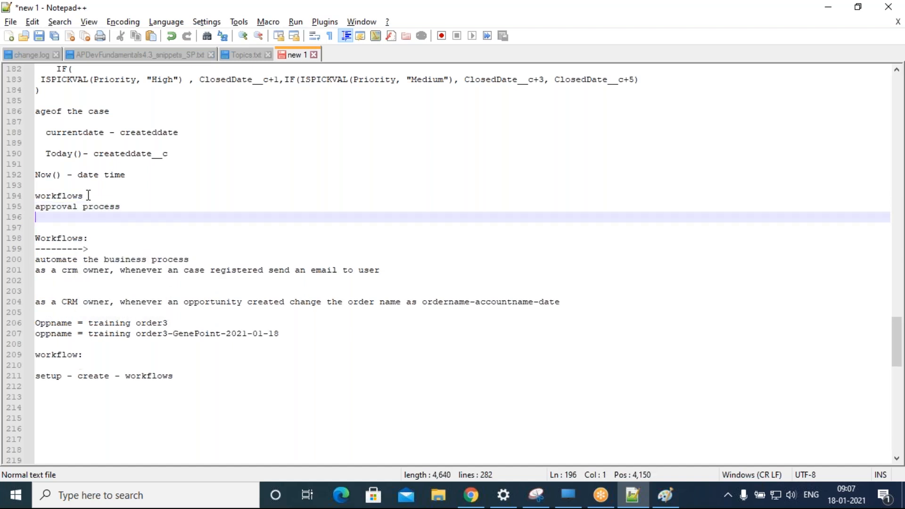
type("process bulder")
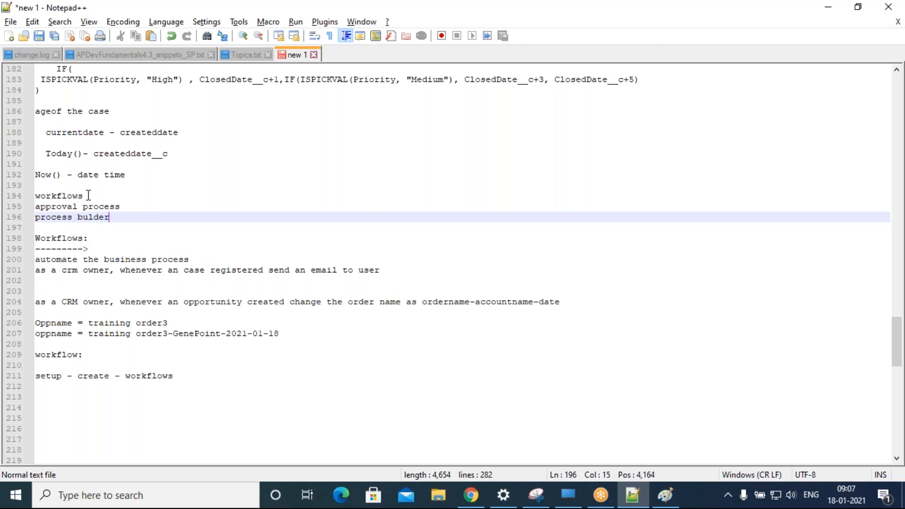
key("Return")
type("flows]")
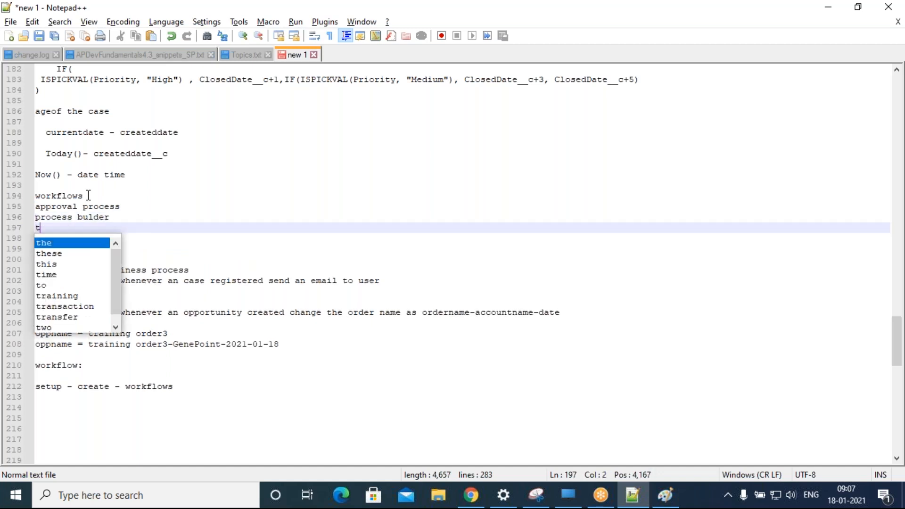
key("Return")
key("BackSpace")
key("BackSpace")
key("Return")
type("triggers")
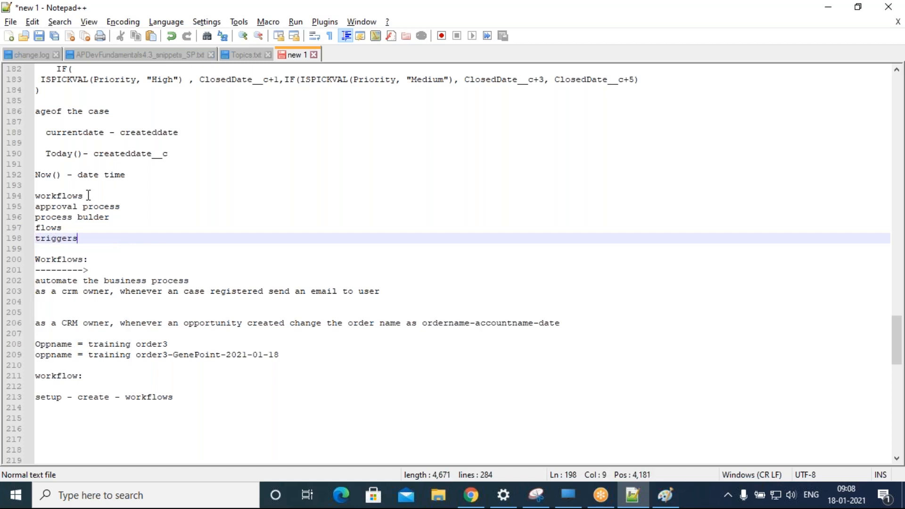
key("Return")
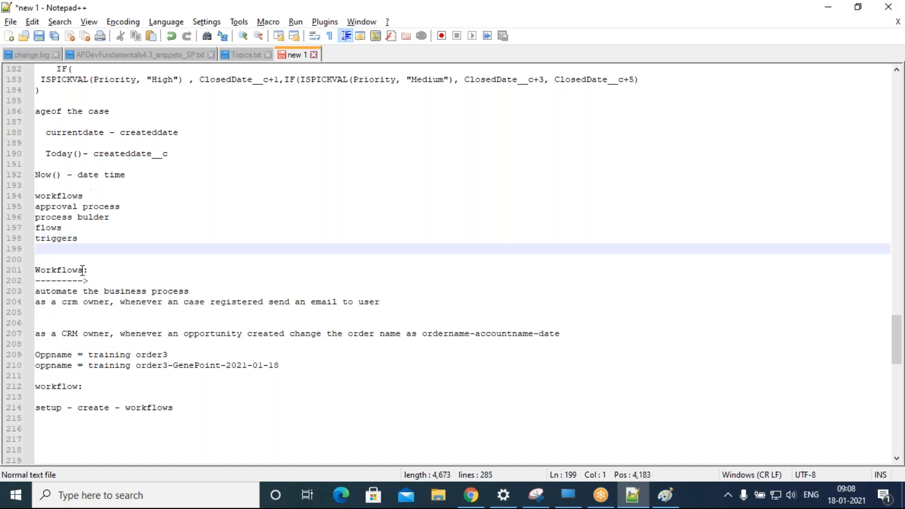
- Remove the "flows" line from the automation list and check the remaining entries
double_click(53, 217)
double_click(53, 228)
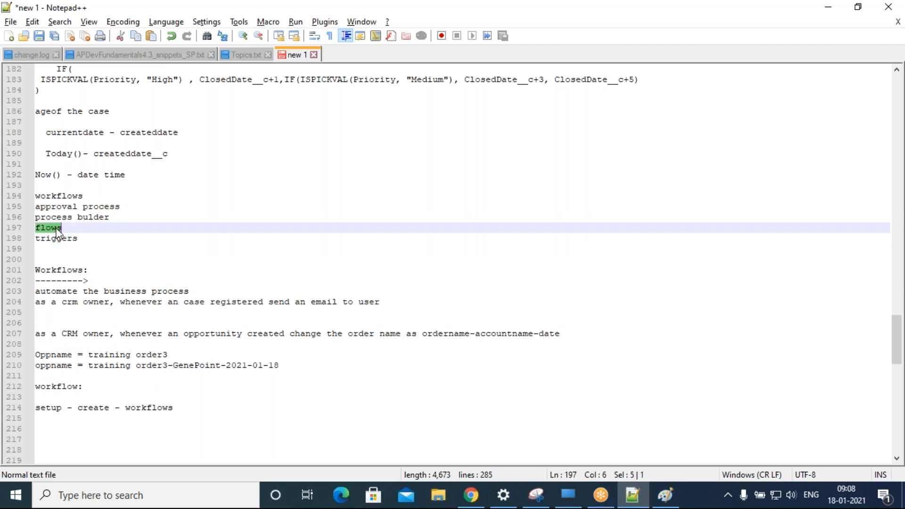
key("BackSpace")
key("Insert")
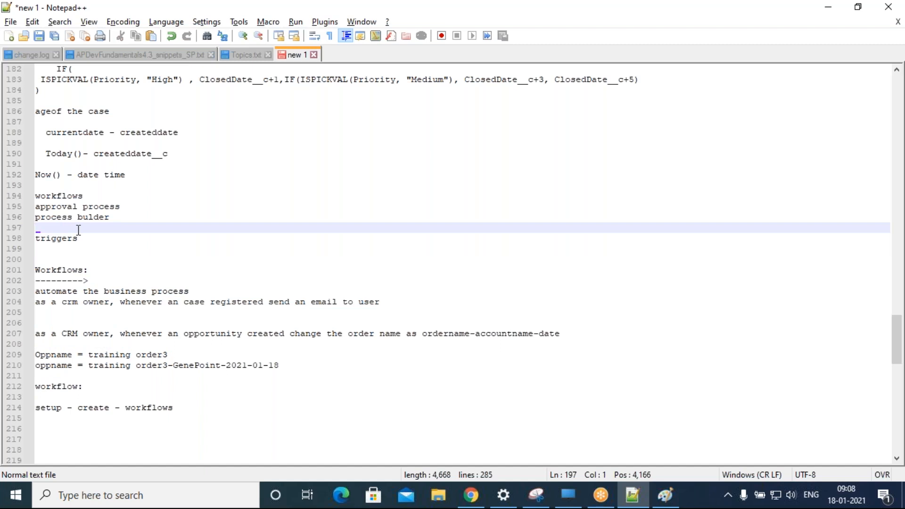
key("Delete")
left_click(99, 228)
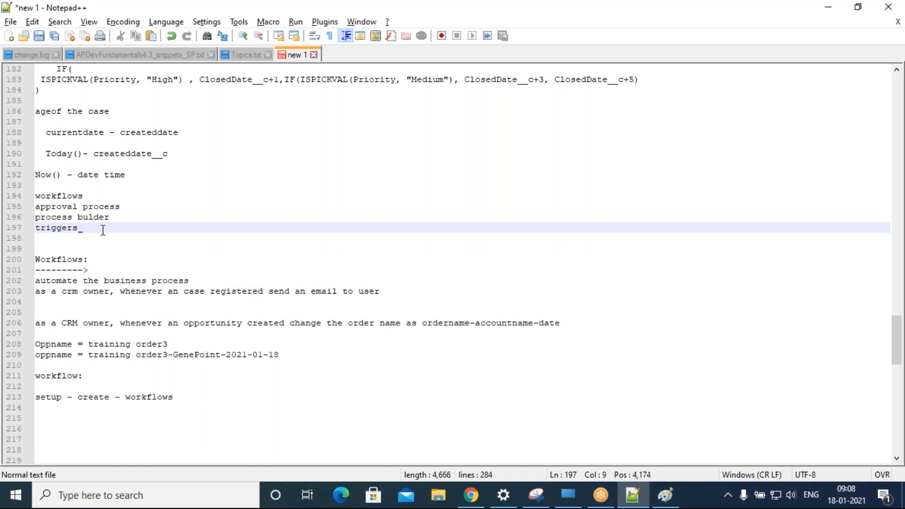
left_click_drag(100, 228, 26, 194)
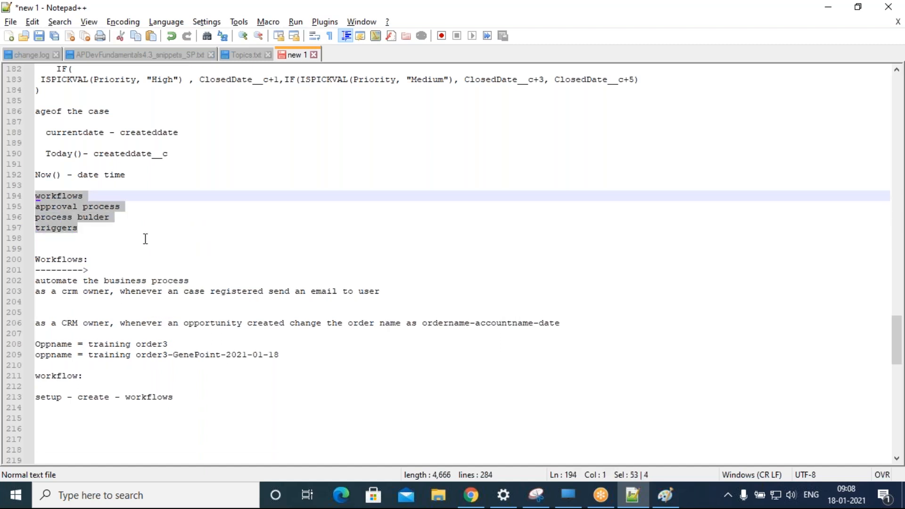
left_click(73, 237)
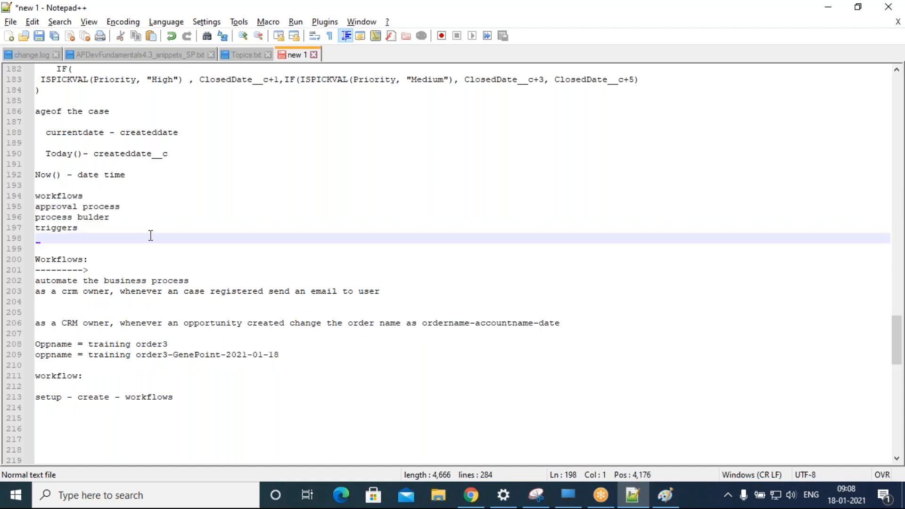
- Check the available workflow actions in Chrome against the opportunity renaming requirement and sample names in the Notepad++ notes
key("alt+Tab")
left_click(226, 200)
key("alt+Tab")
scroll(172, 356, "down", 5)
scroll(172, 355, "down", 2)
scroll(245, 240, "up", 1)
left_click(299, 240)
left_click(110, 142)
left_click(301, 152)
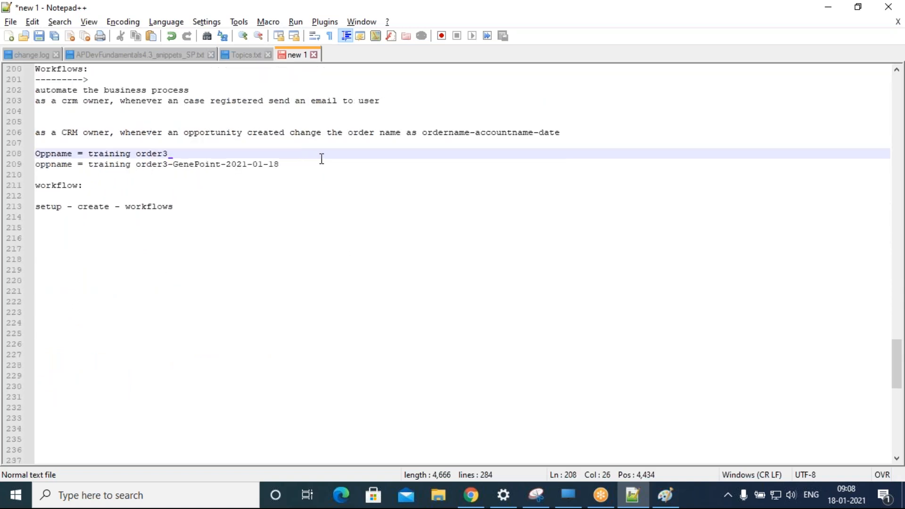
left_click_drag(204, 134, 293, 133)
left_click(322, 155)
double_click(51, 164)
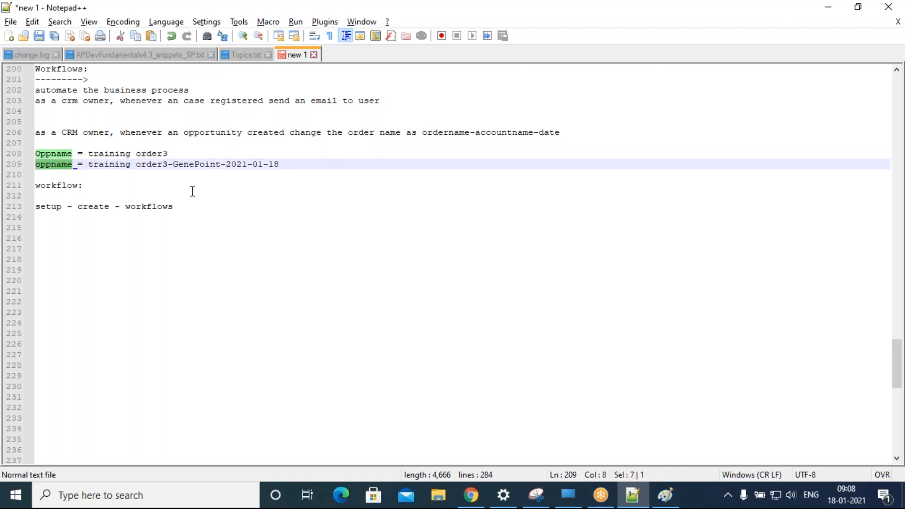
- Switch to Chrome and review the rule criteria and evaluation criteria of the workflow rule
key("alt+Tab")
left_click(242, 200)
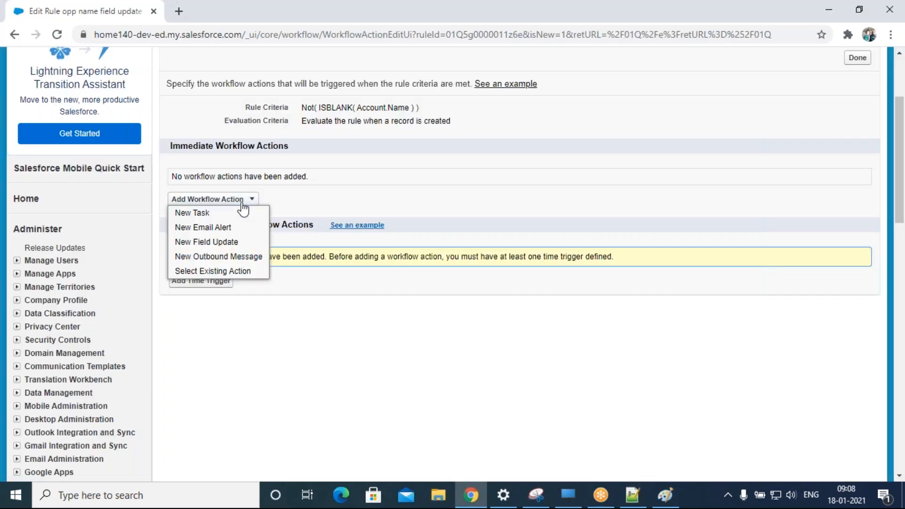
left_click(380, 122)
left_click_drag(349, 121, 487, 124)
left_click_drag(303, 107, 441, 115)
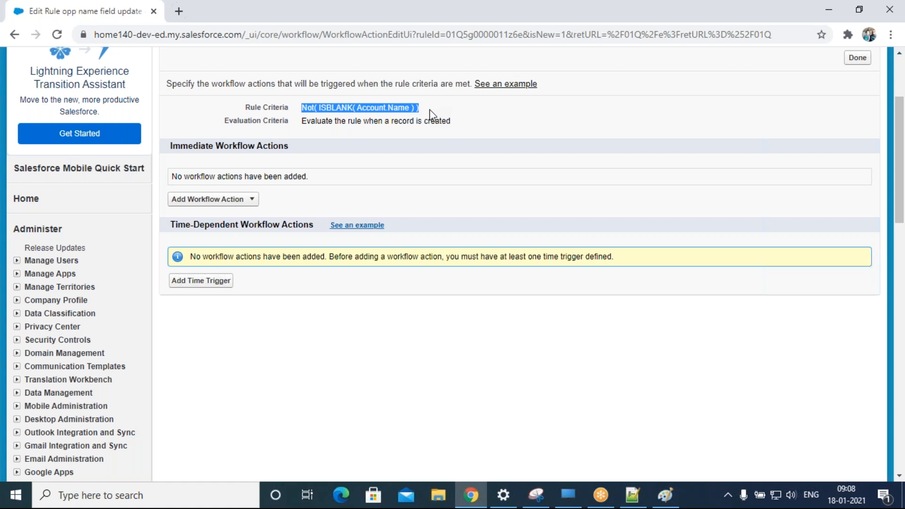
left_click_drag(418, 109, 472, 117)
left_click(417, 131)
left_click_drag(377, 122, 504, 125)
left_click_drag(343, 108, 452, 108)
- Start a new field update as an immediate workflow action and name it "opp name field update"
left_click(246, 200)
left_click(221, 241)
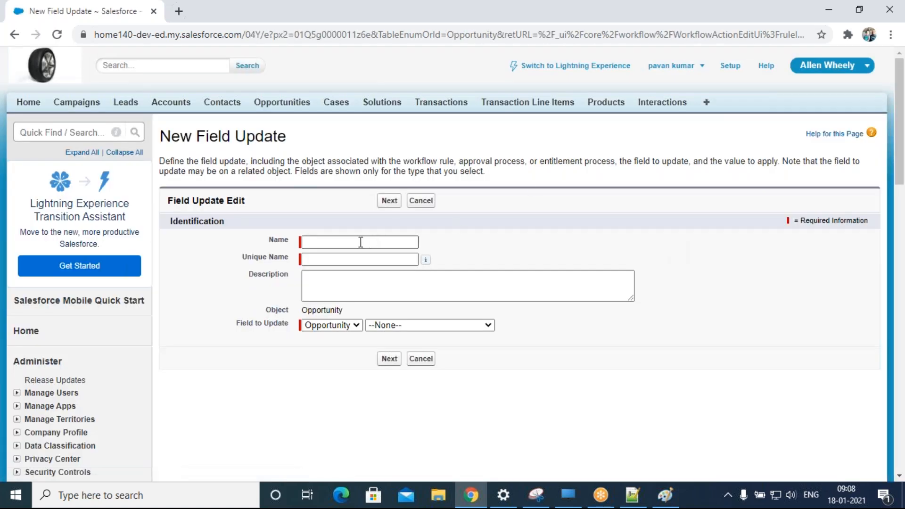
left_click(359, 241)
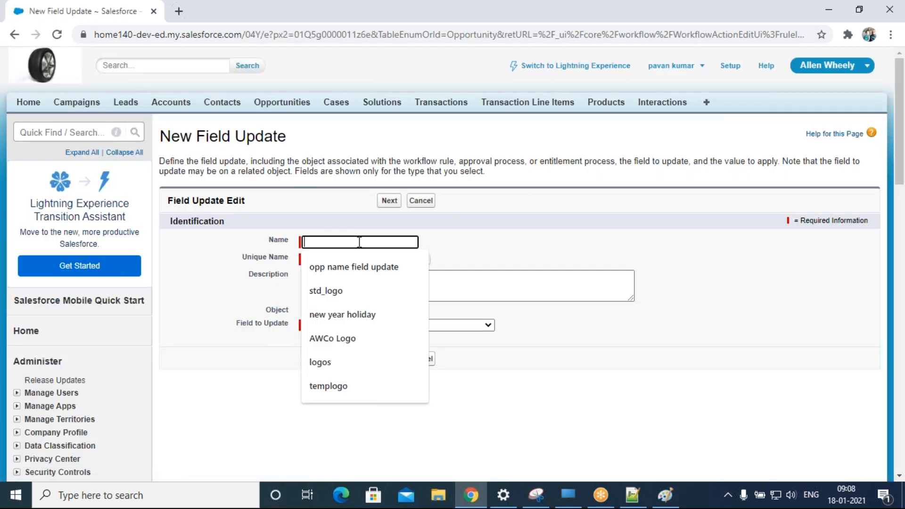
left_click(369, 266)
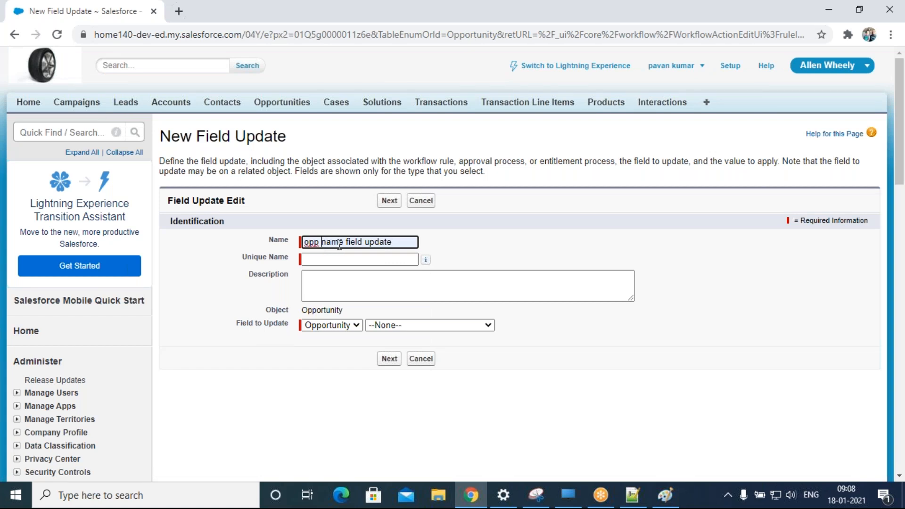
- Rename the field update to "Opportunitynameupdate" and fill in its unique name to match
key("BackSpace")
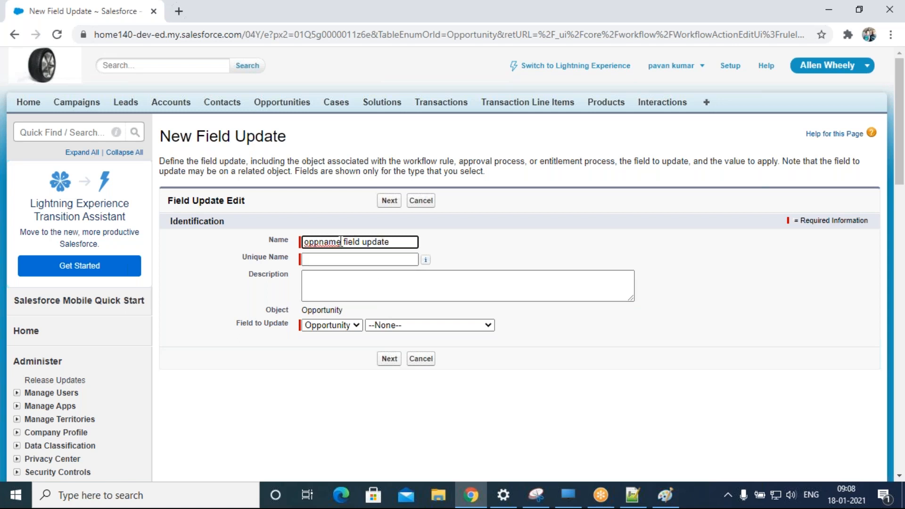
left_click_drag(393, 242, 297, 246)
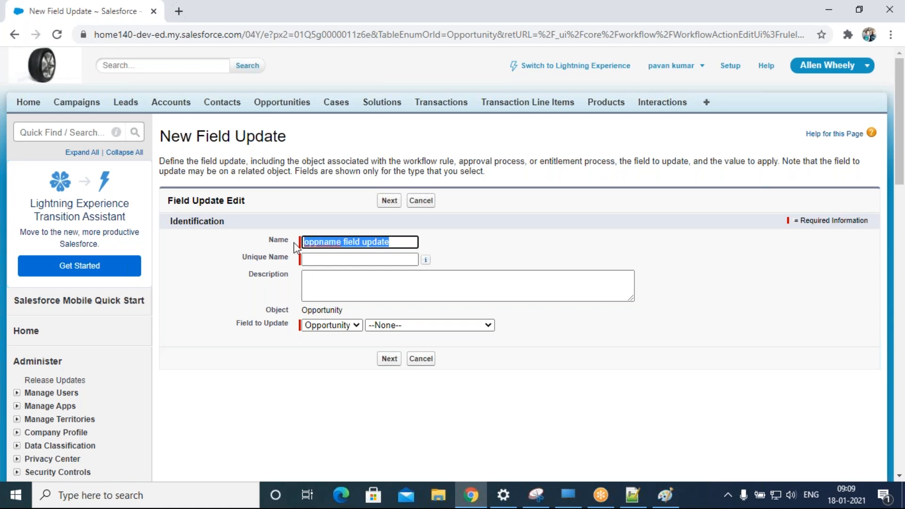
type("Opportunity")
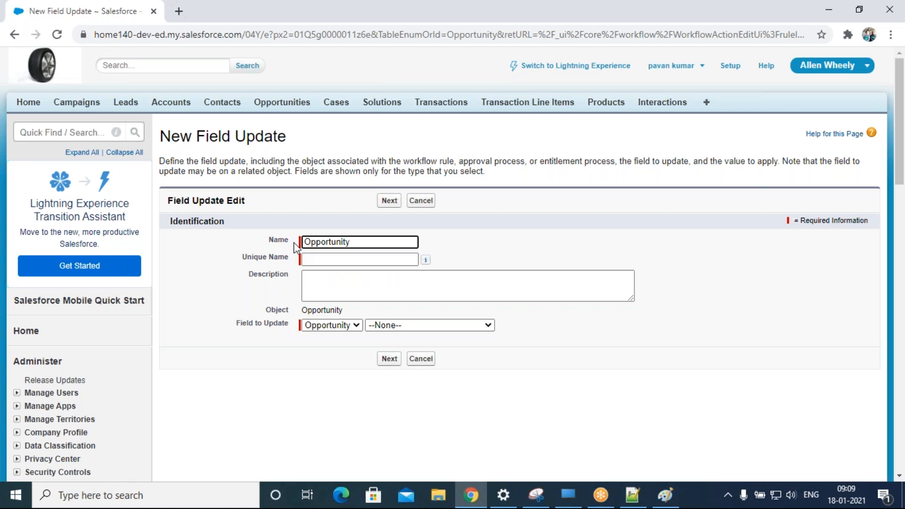
type("name")
type("update")
key("Tab")
key("Tab")
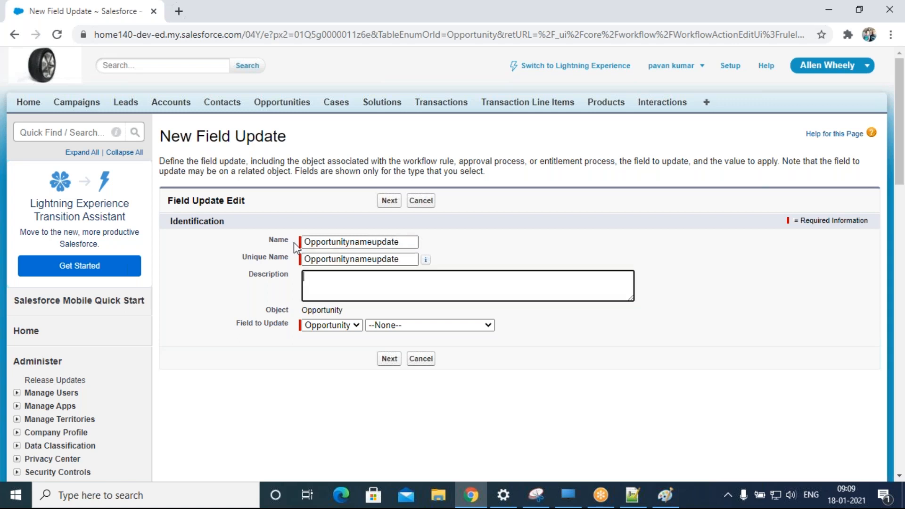
- Copy "ordername-accountname-date" from the Notepad++ notes into the field update's description in Chrome
left_click(665, 495)
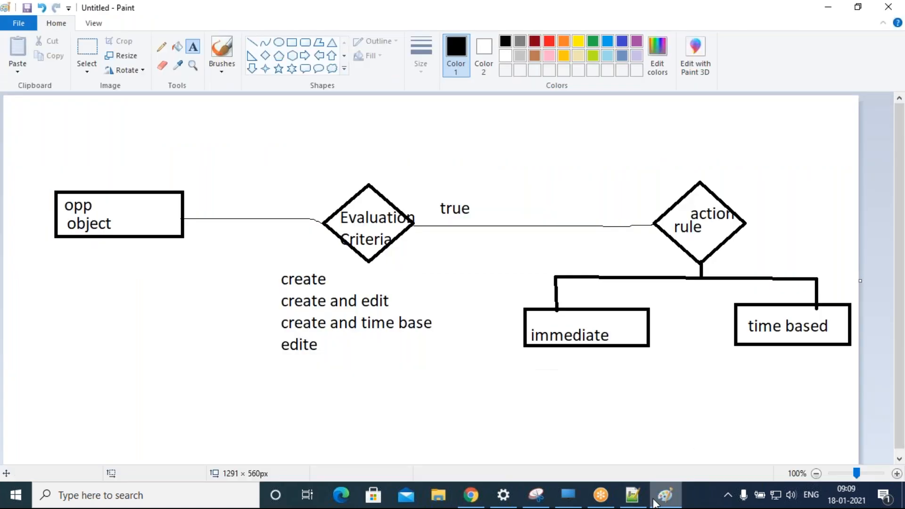
left_click(632, 495)
left_click_drag(422, 133, 560, 134)
key("ctrl+c")
key("alt+Tab")
key("ctrl+v")
left_click(273, 344)
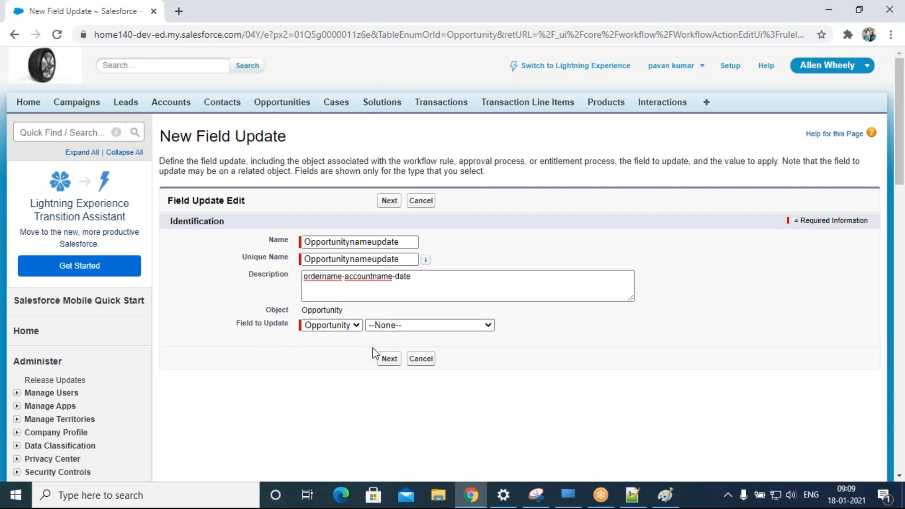
- Set the field to update to Opportunity Name on the Opportunity object and continue to the new value settings
left_click(331, 325)
left_click(314, 393)
left_click(327, 327)
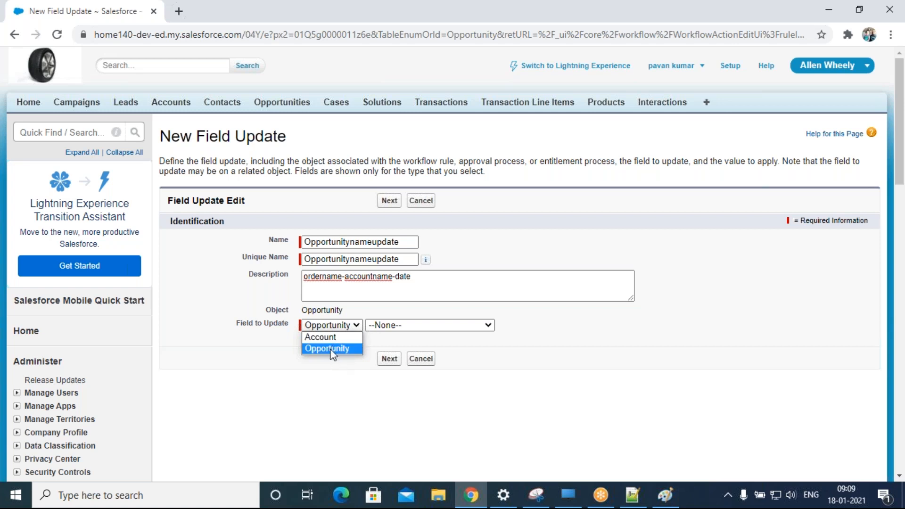
left_click(332, 350)
left_click(333, 326)
left_click(332, 348)
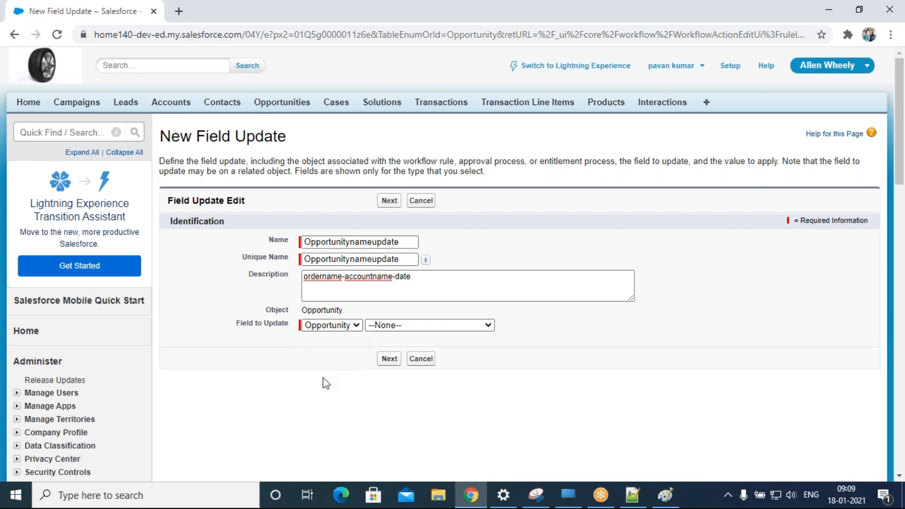
left_click(428, 325)
scroll(467, 297, "down", 1)
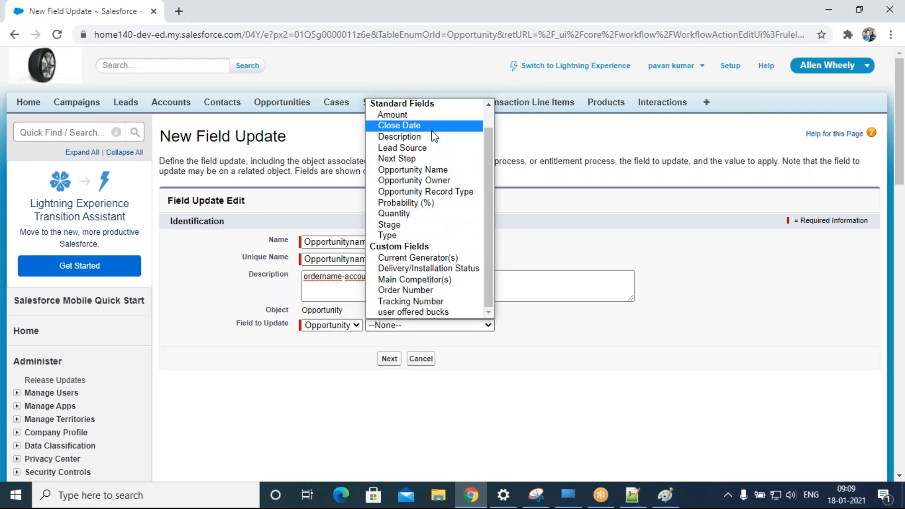
left_click(426, 169)
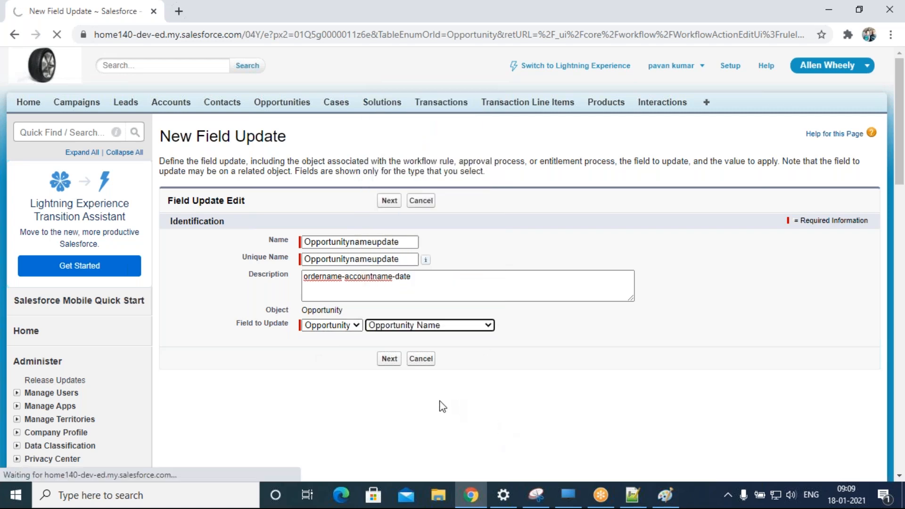
left_click(389, 358)
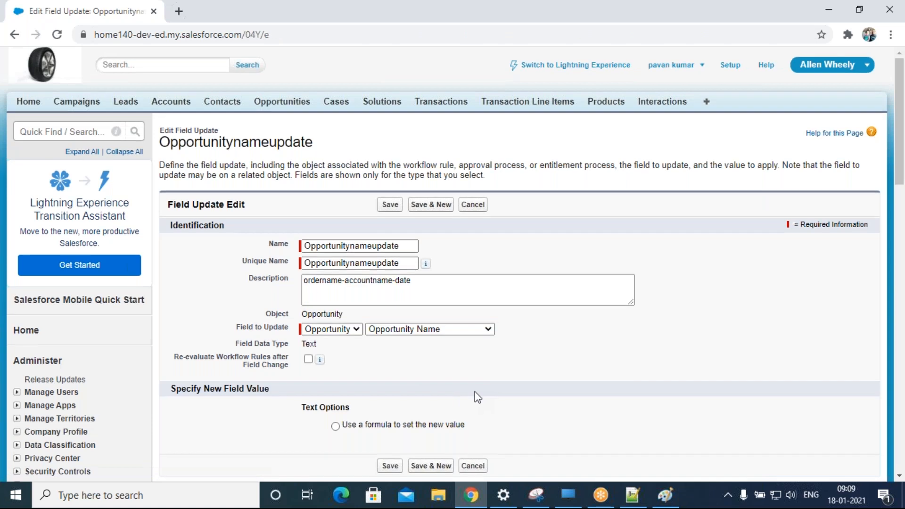
- Choose to set the new field value with a formula and show the formula editor
scroll(474, 391, "down", 4)
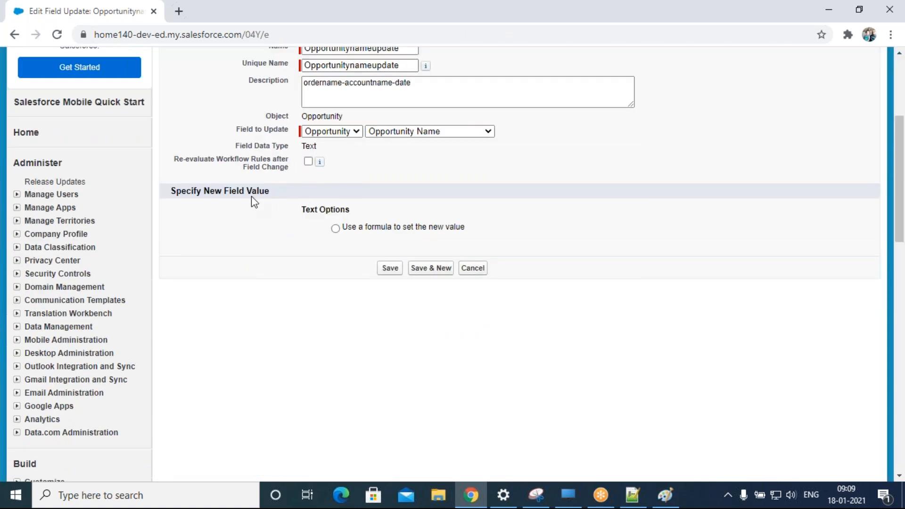
left_click(336, 229)
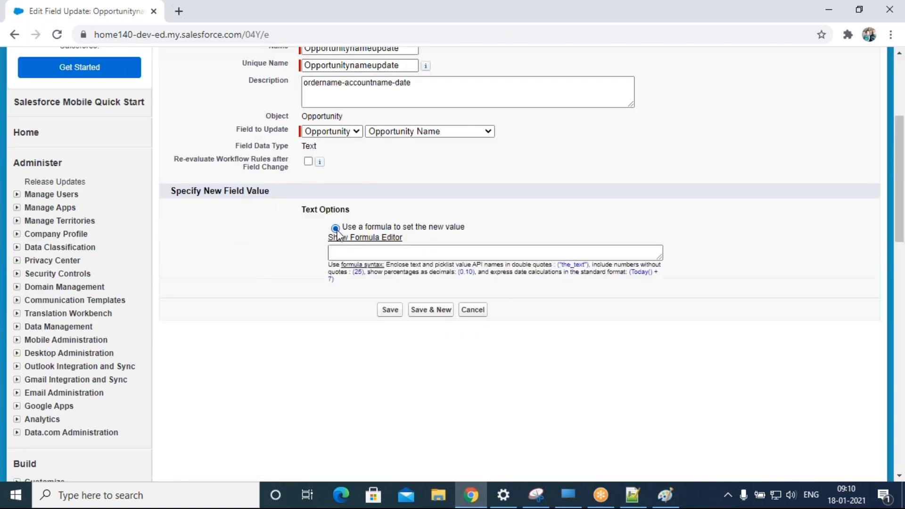
left_click(378, 241)
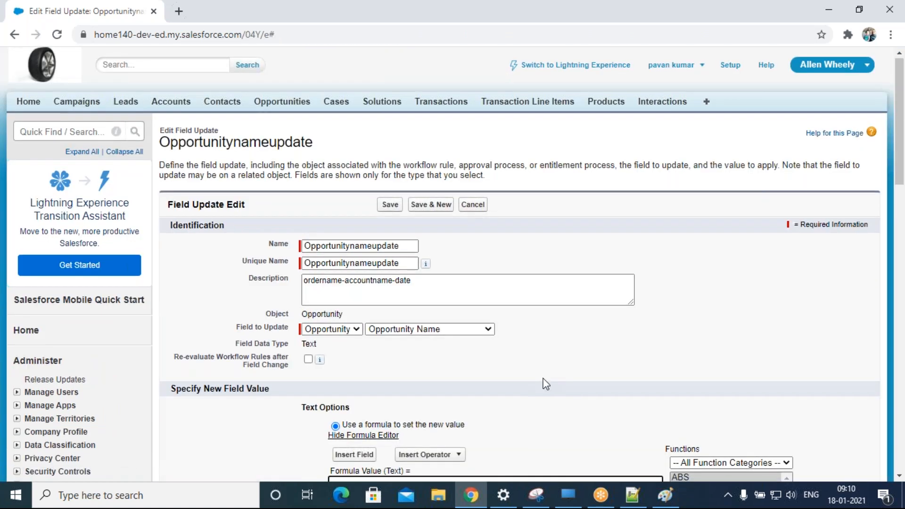
- Insert the Opportunity Name field into the formula
scroll(545, 384, "down", 5)
left_click(354, 190)
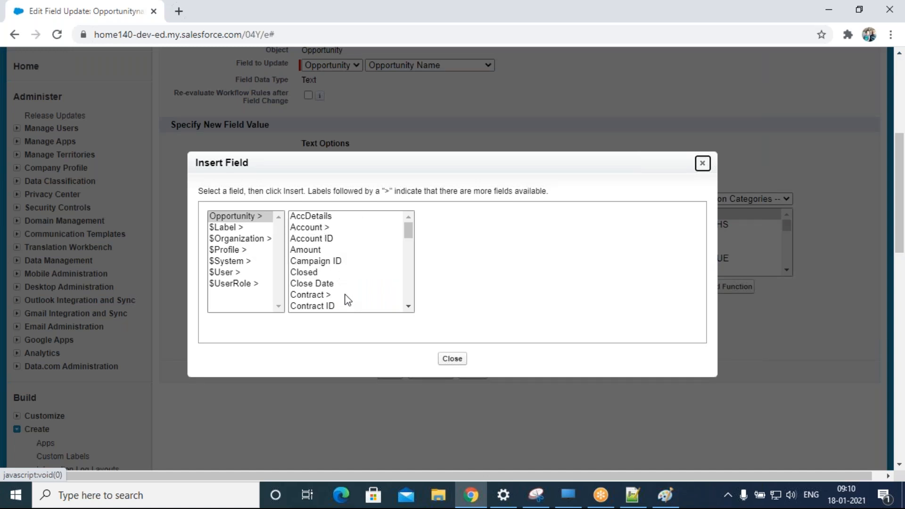
left_click(408, 306)
left_click(408, 307)
left_click(408, 306)
left_click(408, 306)
left_click(408, 306)
left_click(408, 306)
left_click(408, 306)
left_click_drag(409, 253, 414, 280)
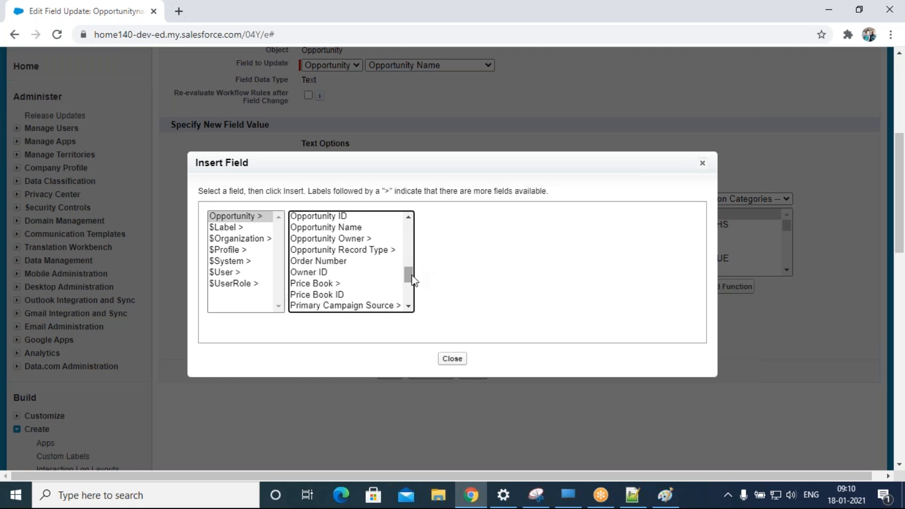
left_click(354, 228)
left_click(451, 285)
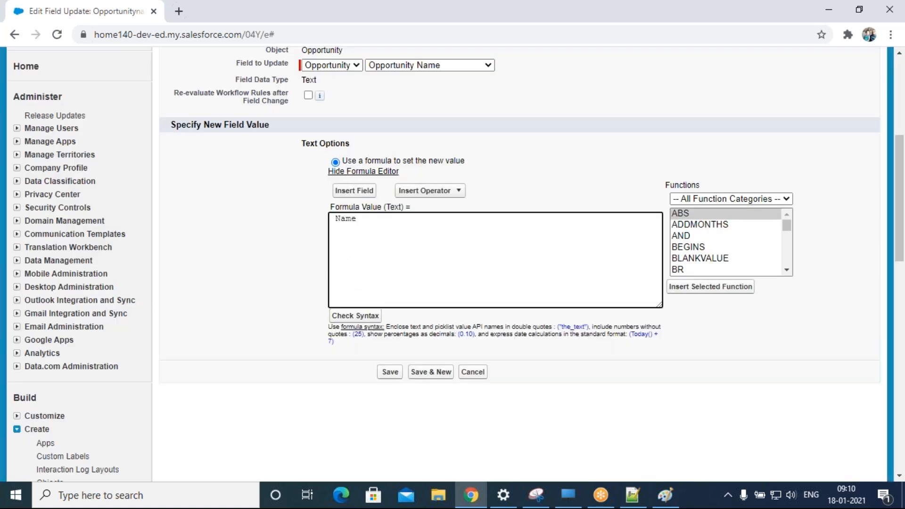
- Insert the related account's Account Name field after Name in the formula
left_click(361, 191)
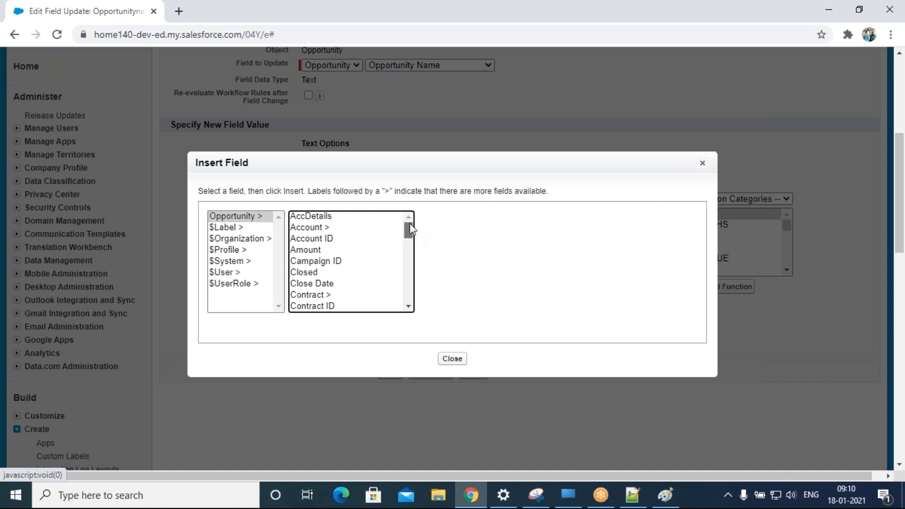
left_click(317, 227)
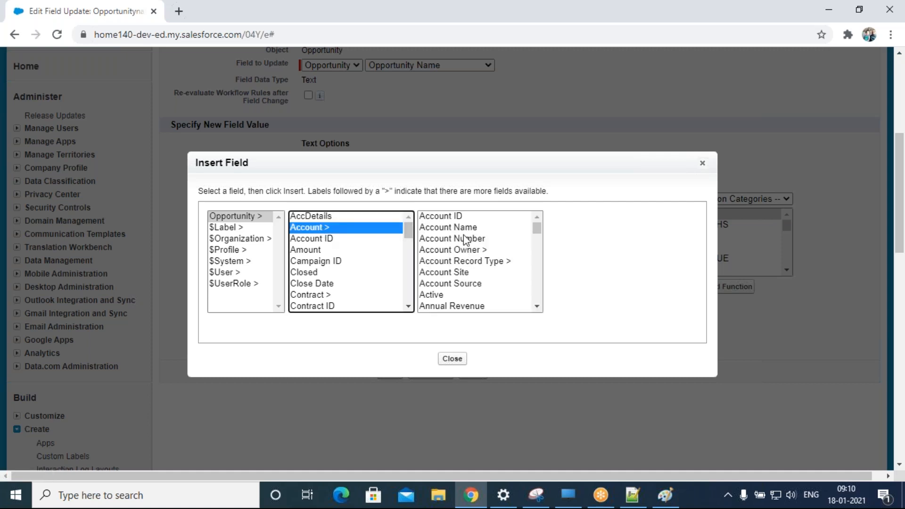
left_click(466, 228)
left_click(594, 287)
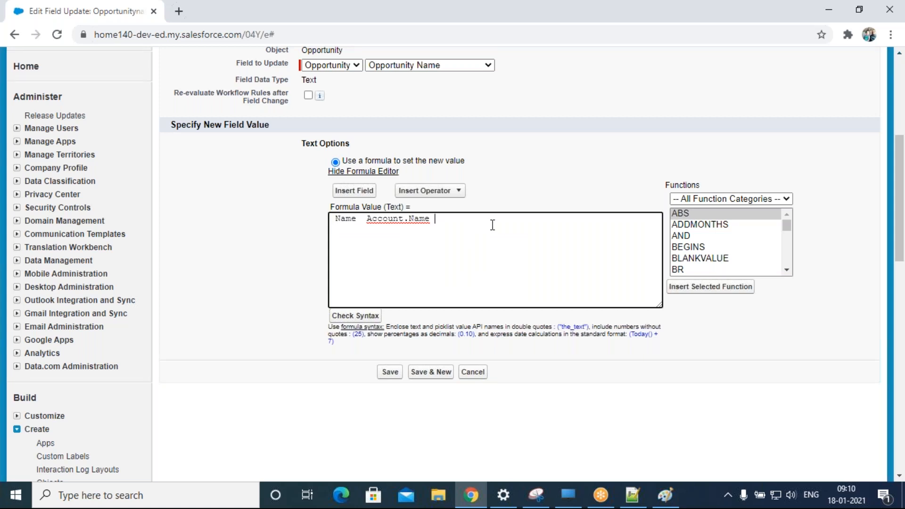
- Add the TODAY function to the end of the formula and wrap it as TEXT(TODAY())
left_click(686, 261)
key("t")
key("t")
key("t")
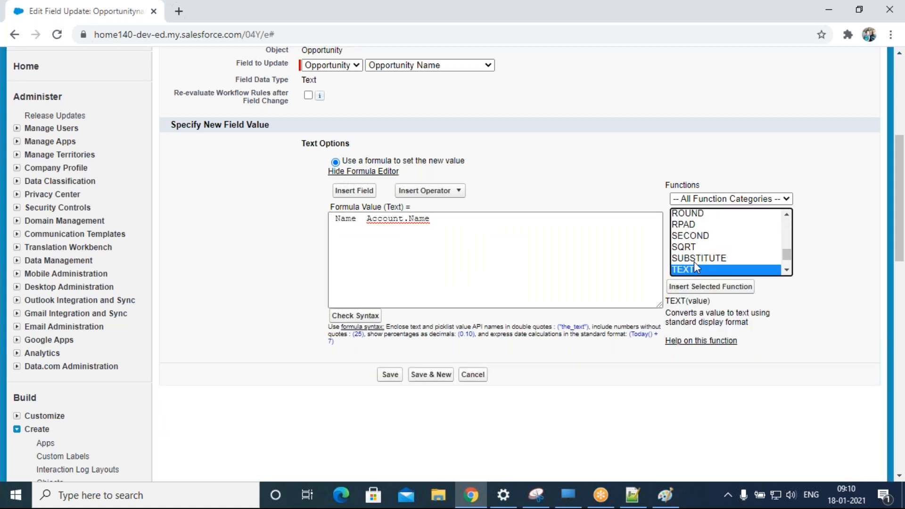
key("t")
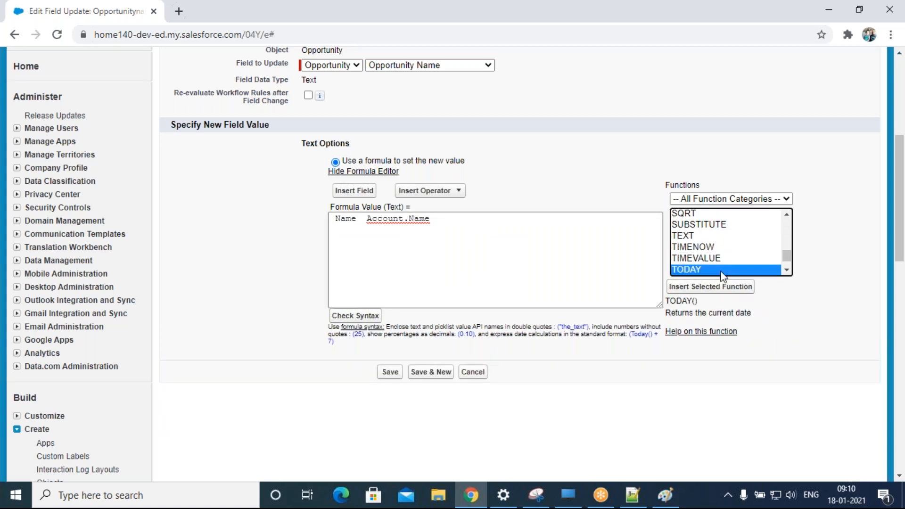
left_click(703, 286)
left_click(441, 218)
type("T")
type("EX")
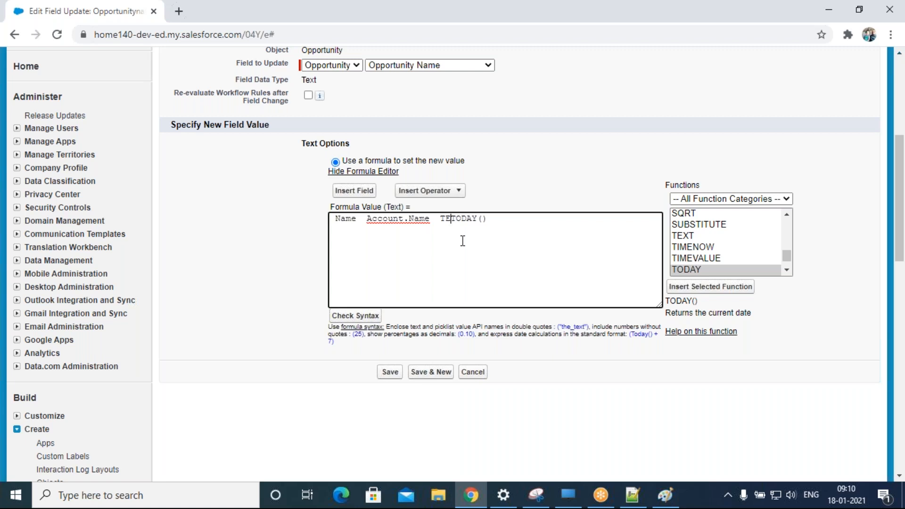
type("T(")
- Join the three formula parts with hyphens so it reads Name&"-"& Account.Name &"-"& TEXT(TODAY())
left_click(363, 220)
type("&")
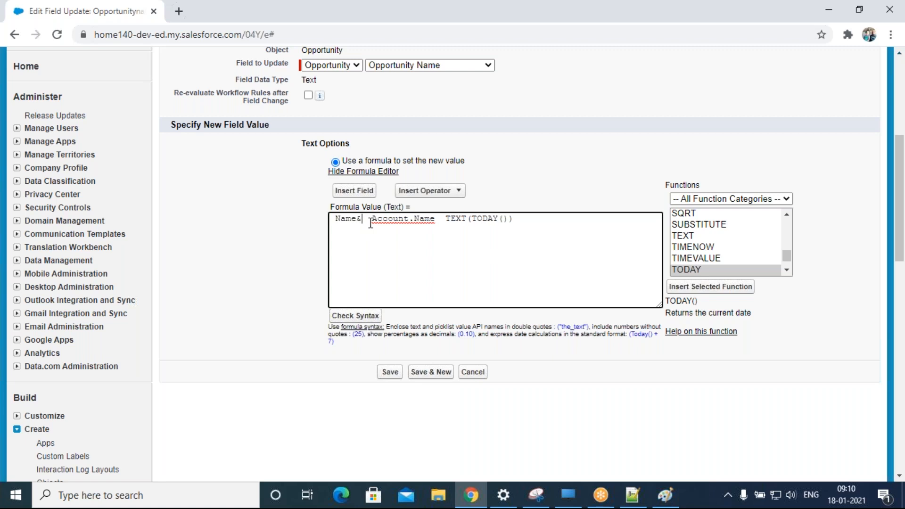
type("-")
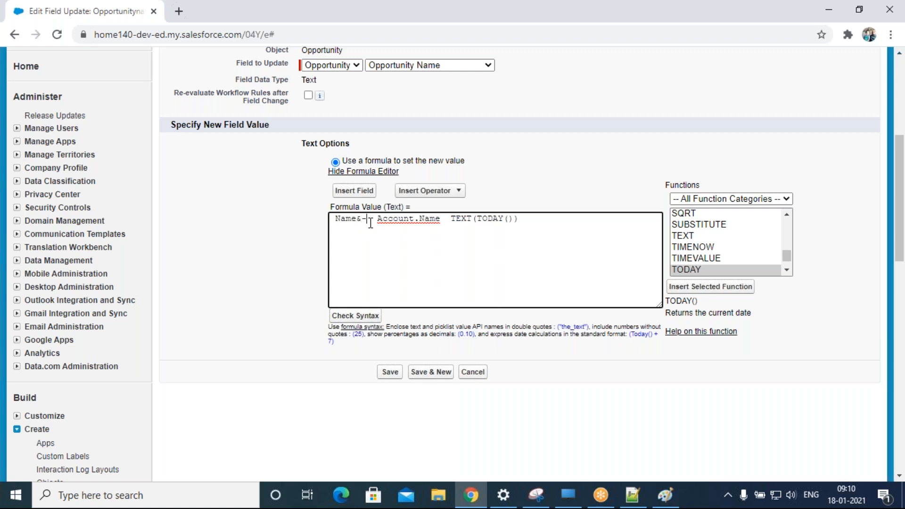
type("&")
key("Delete")
left_click(445, 221)
type("&-&")
type("\"")
type("\"")
left_click(362, 220)
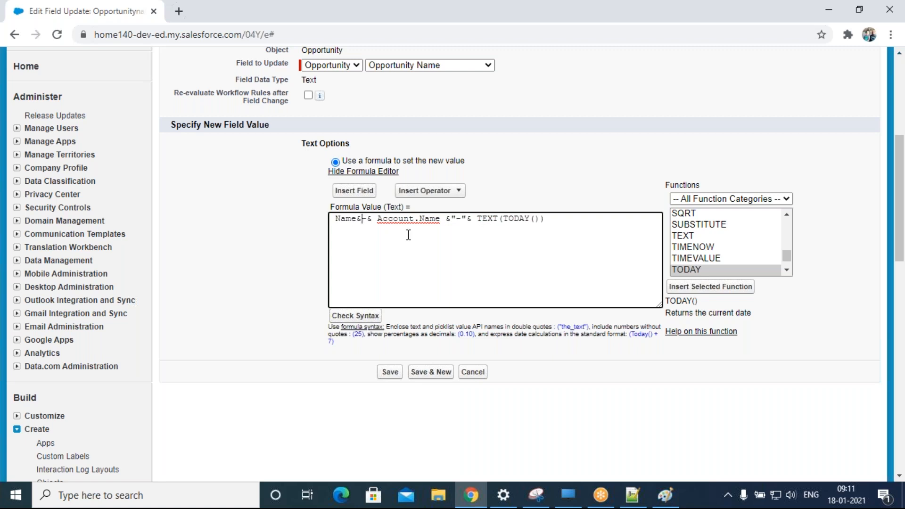
type("\"")
- Check the formula's syntax and save the field update
left_click(381, 313)
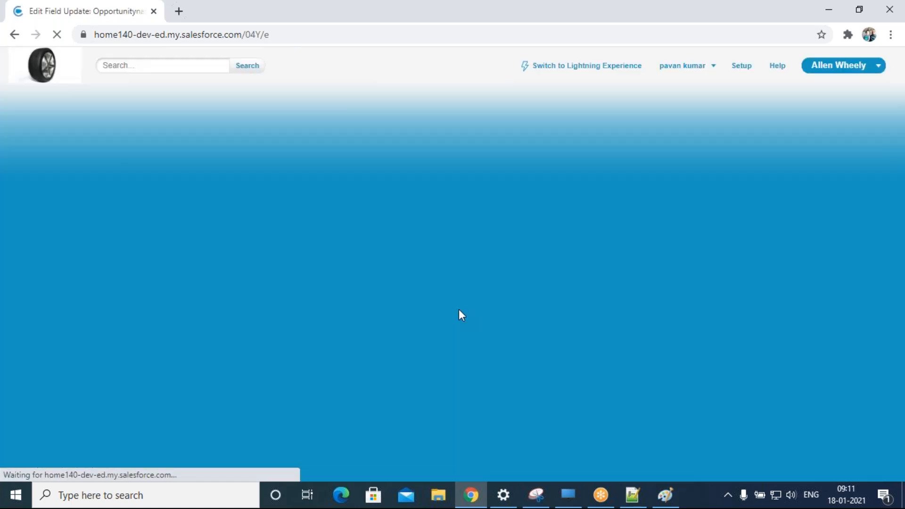
scroll(460, 316, "down", 5)
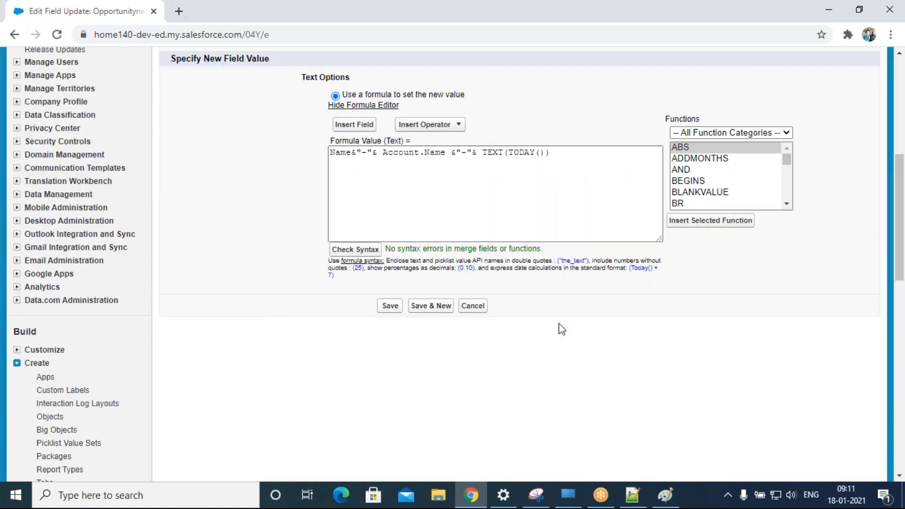
left_click(390, 308)
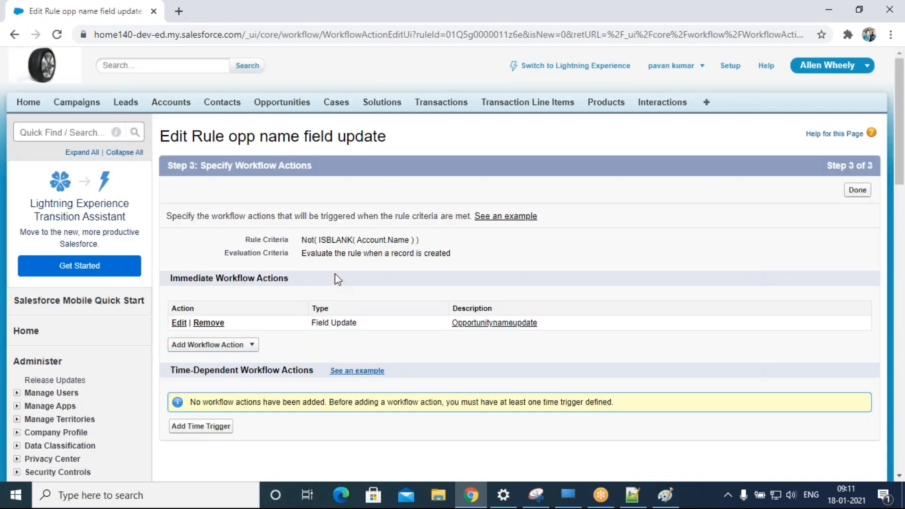
- Finish the workflow action setup, activate the "opp name field update" rule and review its details
left_click(856, 189)
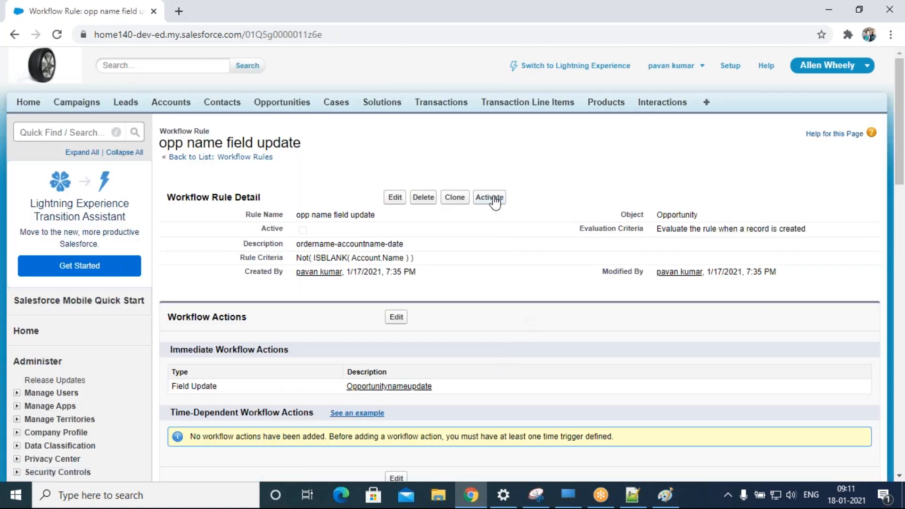
left_click(494, 198)
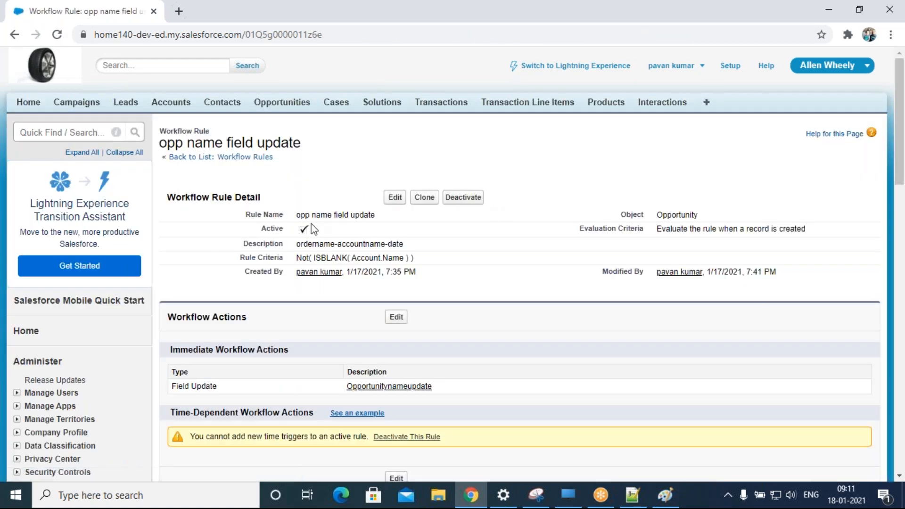
left_click_drag(314, 232, 249, 231)
scroll(472, 334, "down", 4)
scroll(472, 366, "up", 1)
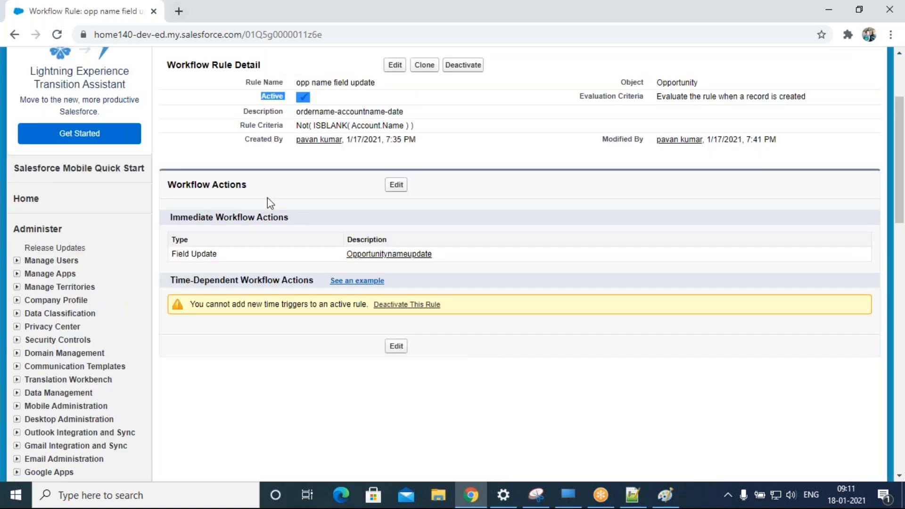
- Open Opportunities in a new browser tab and start a new opportunity with record type "Awco - Open order proposal"
scroll(284, 234, "up", 2)
right_click(316, 105)
left_click(353, 111)
left_click(236, 14)
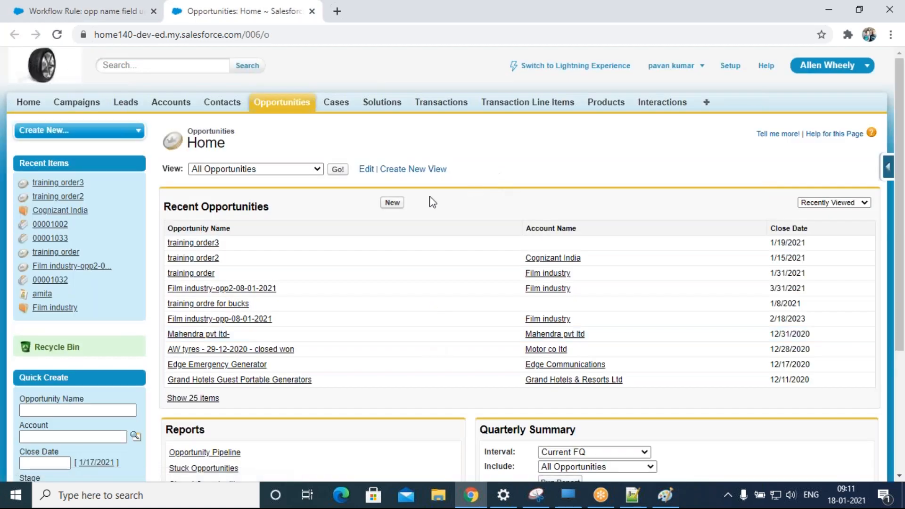
left_click(392, 203)
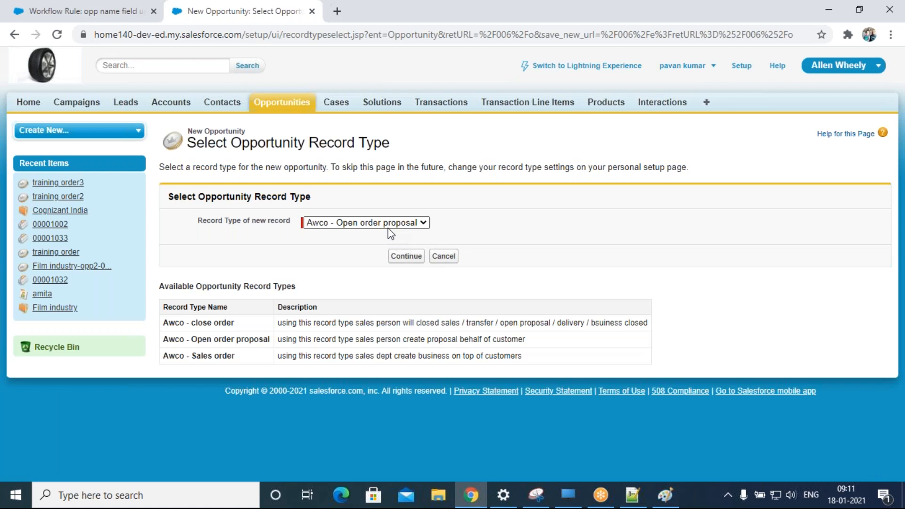
left_click(417, 257)
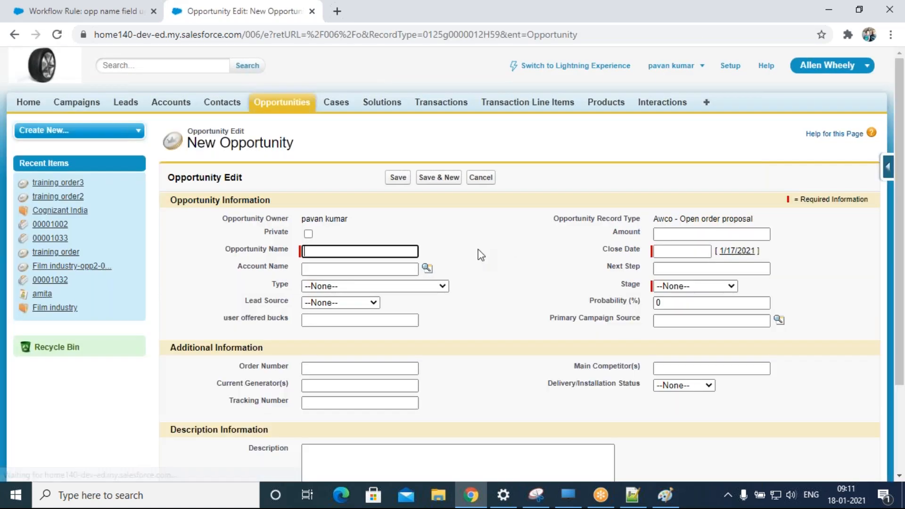
- Enter genpactorder as the new opportunity's name and look up GenePoint as its account
left_click(485, 253)
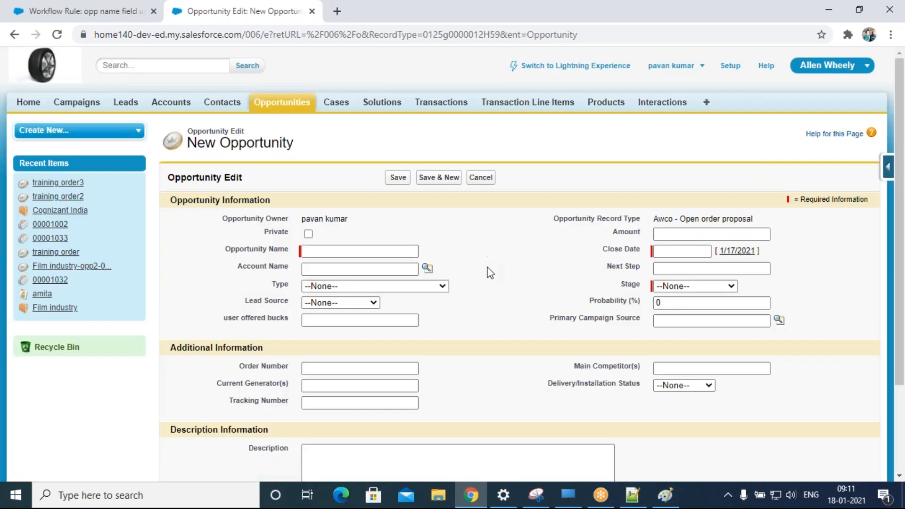
left_click(333, 252)
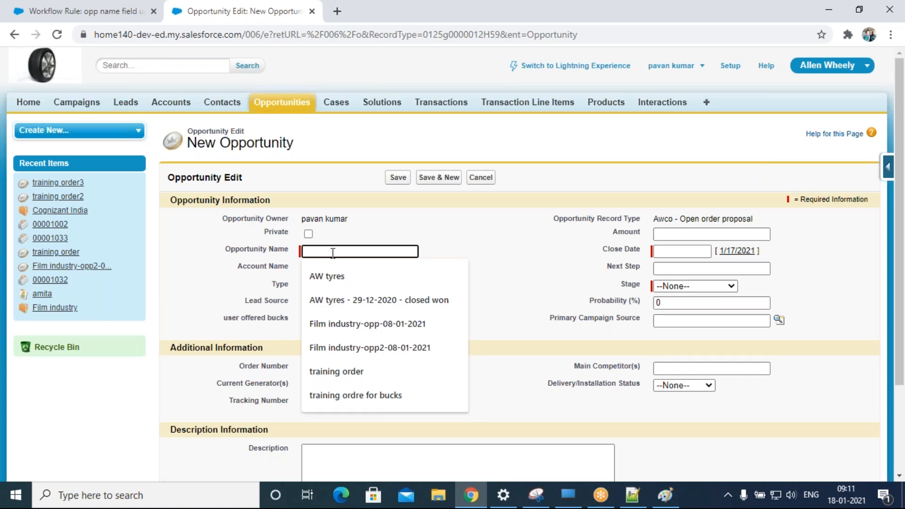
type("genpactorder")
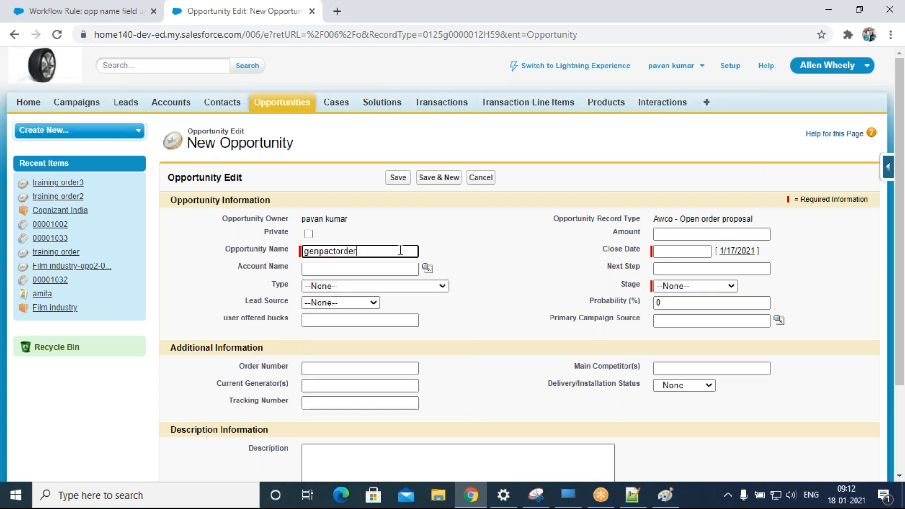
key("Tab")
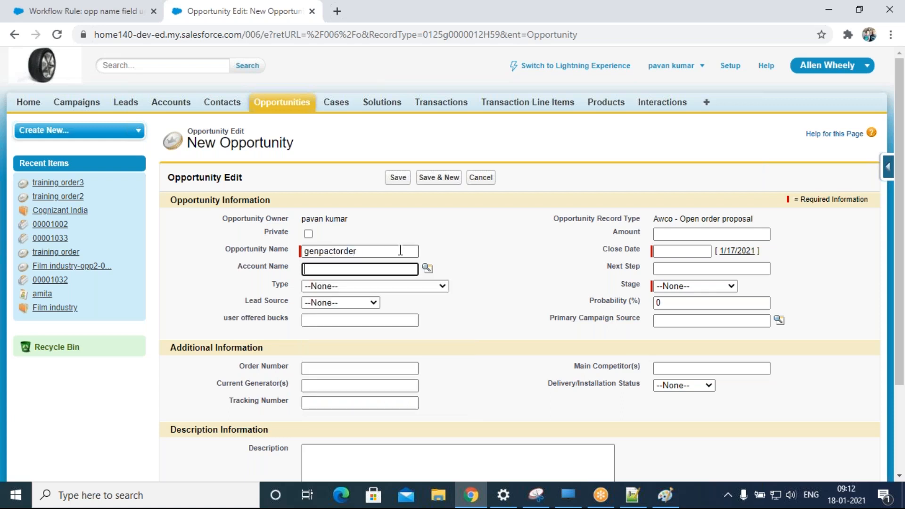
left_click(427, 268)
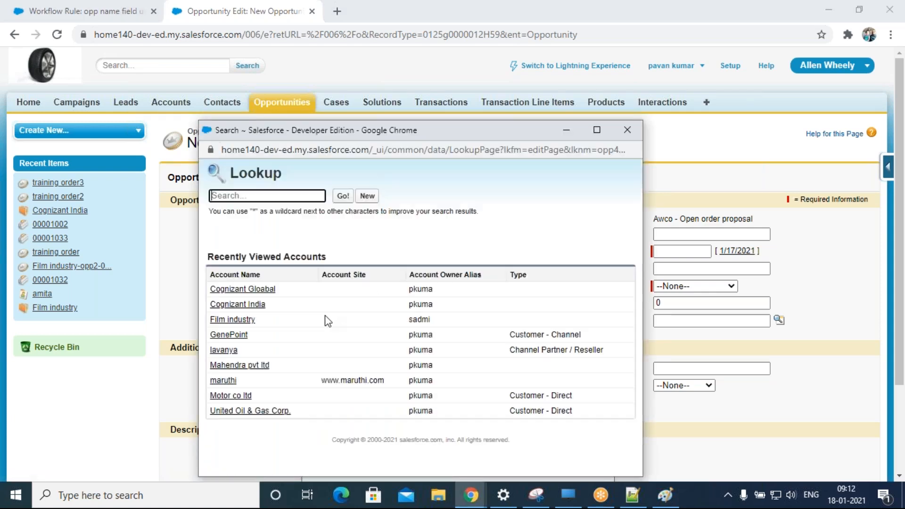
left_click(229, 337)
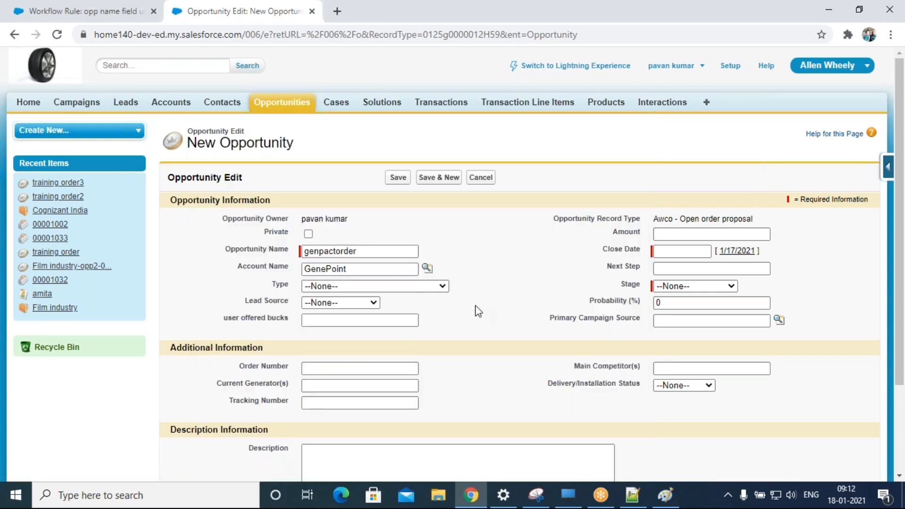
- Set the close date to 1/27/2021 and the stage to Prospecting, and save the opportunity
left_click(683, 252)
left_click(697, 286)
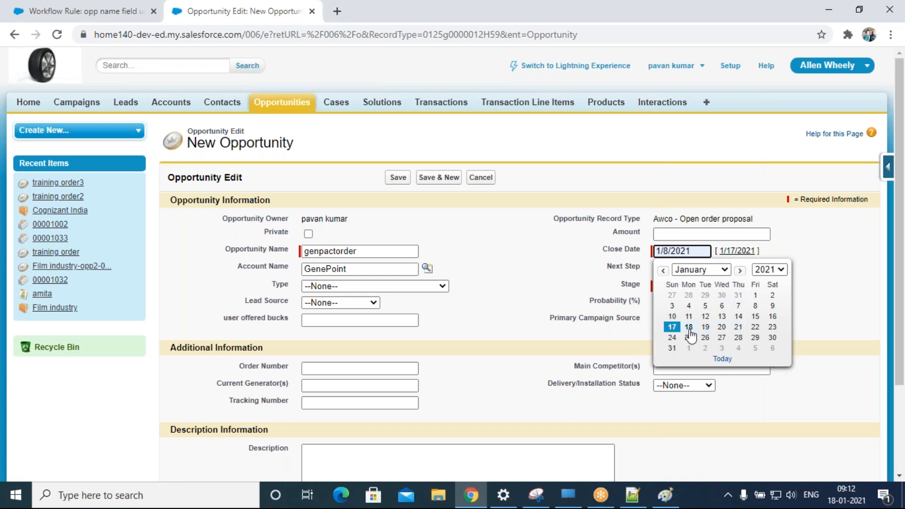
left_click(722, 338)
left_click(712, 289)
left_click(715, 310)
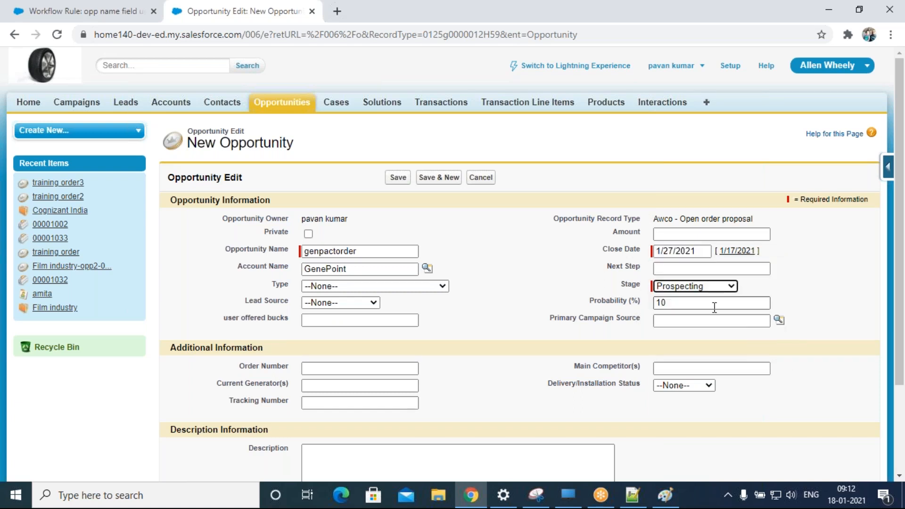
scroll(534, 332, "down", 2)
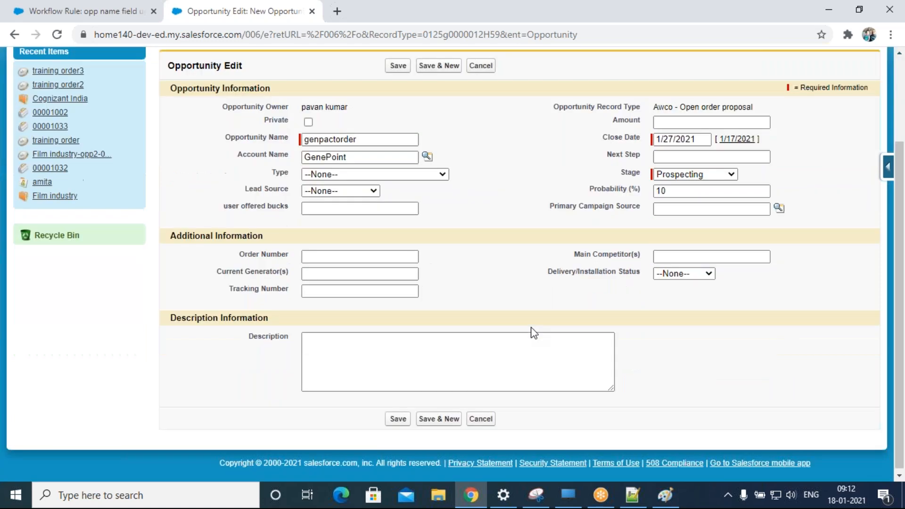
left_click(401, 418)
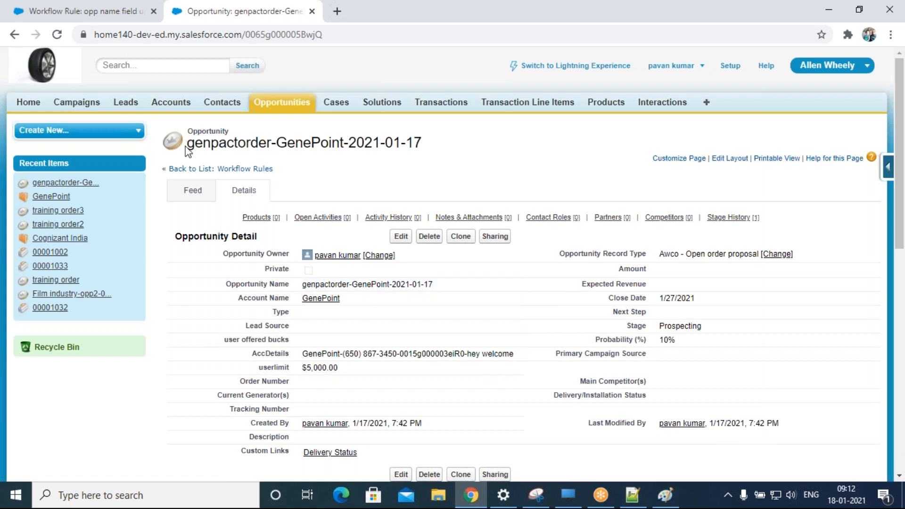
- Examine the saved opportunity's name on its detail page and in its edit form, leaving the record unedited
left_click_drag(189, 150, 457, 153)
left_click(498, 164)
left_click_drag(192, 147, 476, 152)
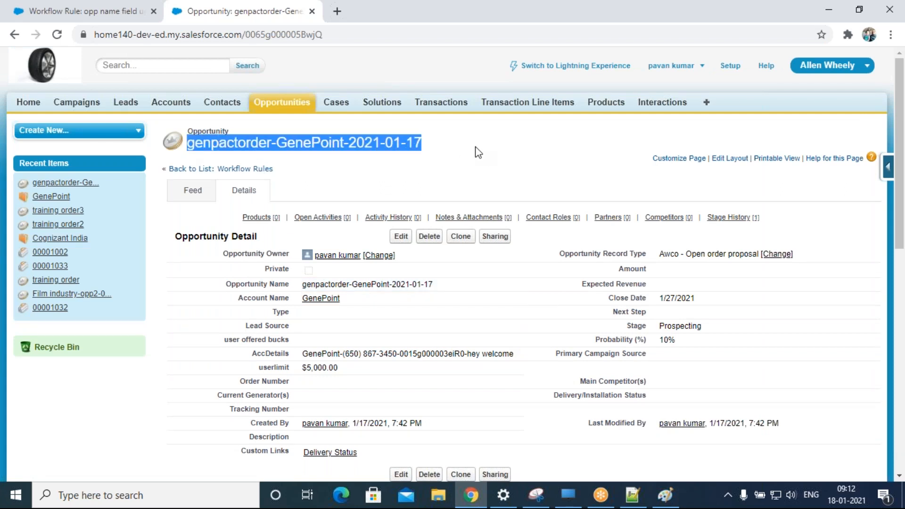
left_click(482, 156)
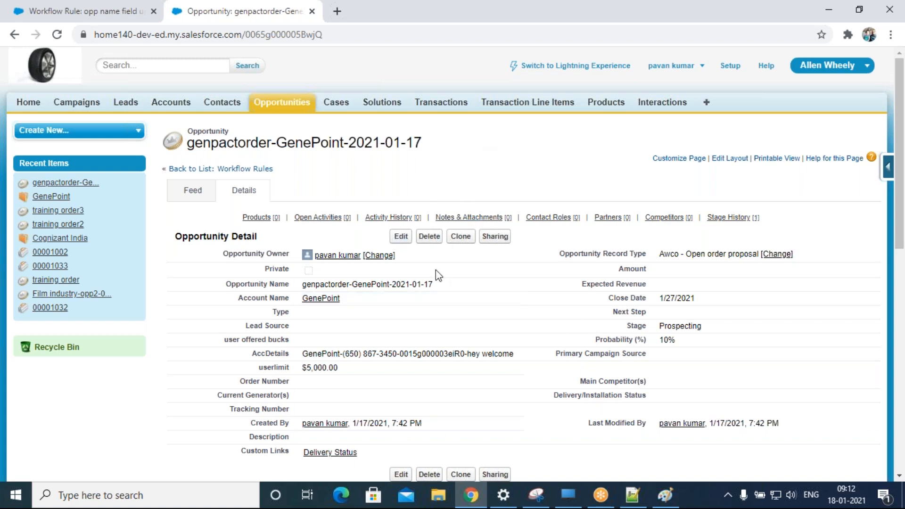
left_click_drag(189, 143, 473, 151)
left_click(496, 154)
left_click(404, 238)
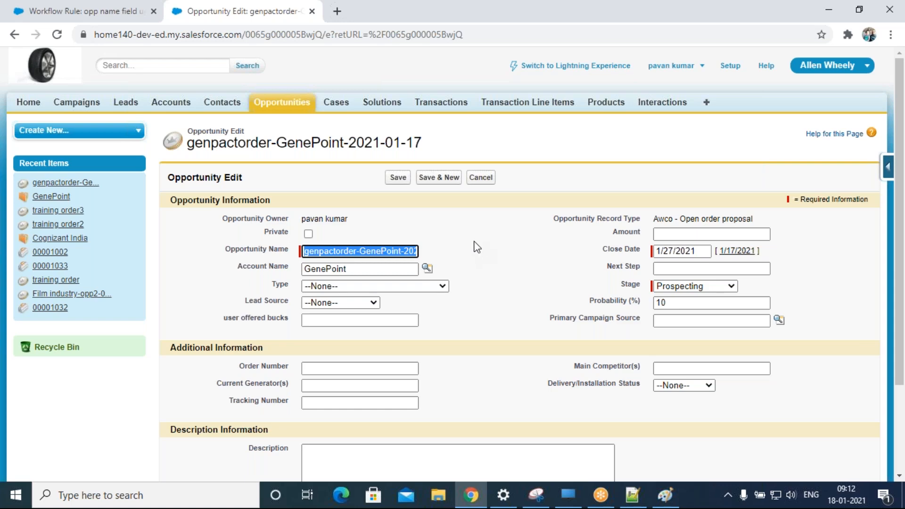
left_click(481, 177)
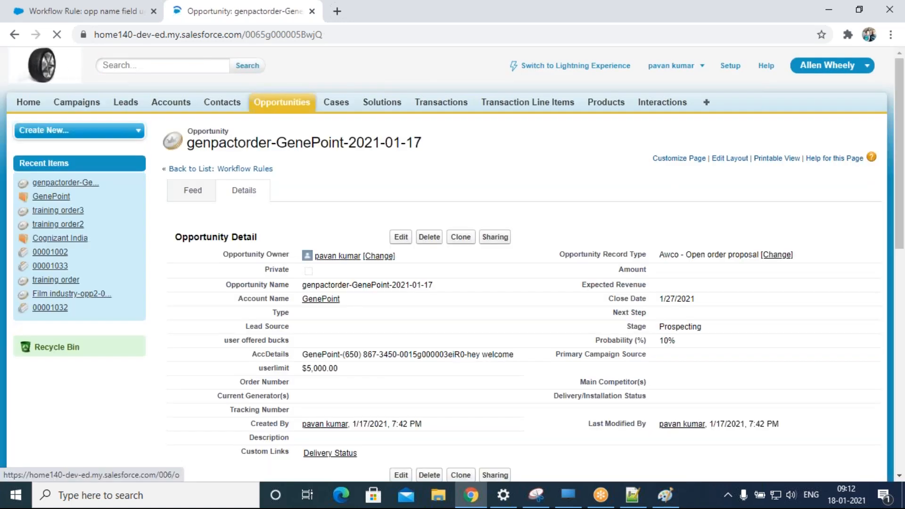
- Start another opportunity with record type "Awco - Open order proposal" and name it genorder2
left_click(285, 109)
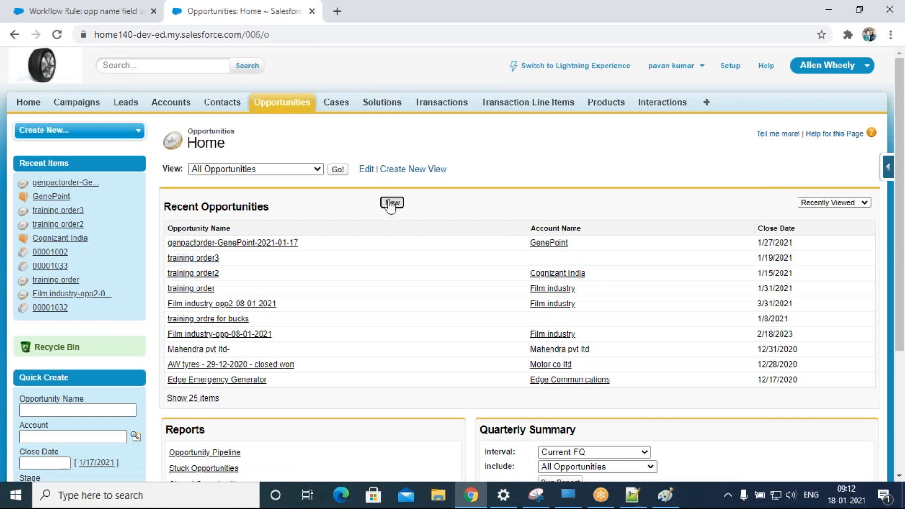
left_click(391, 202)
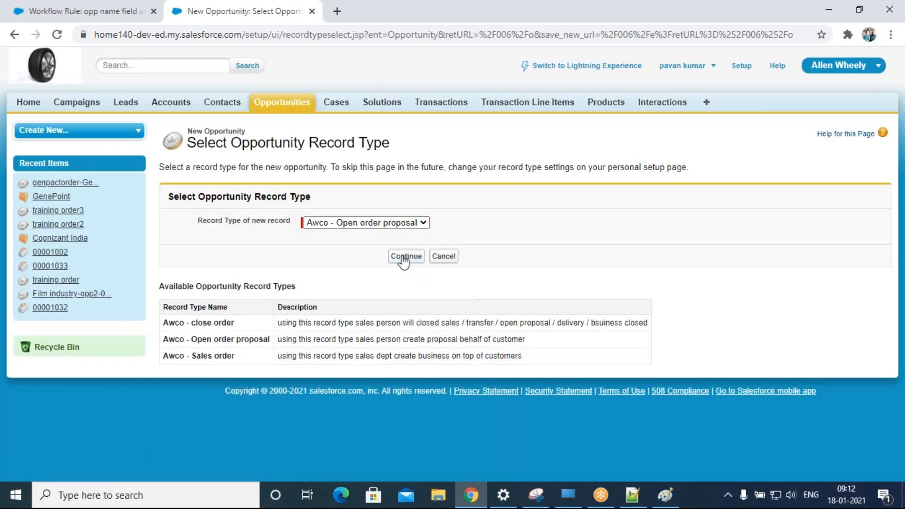
left_click(404, 257)
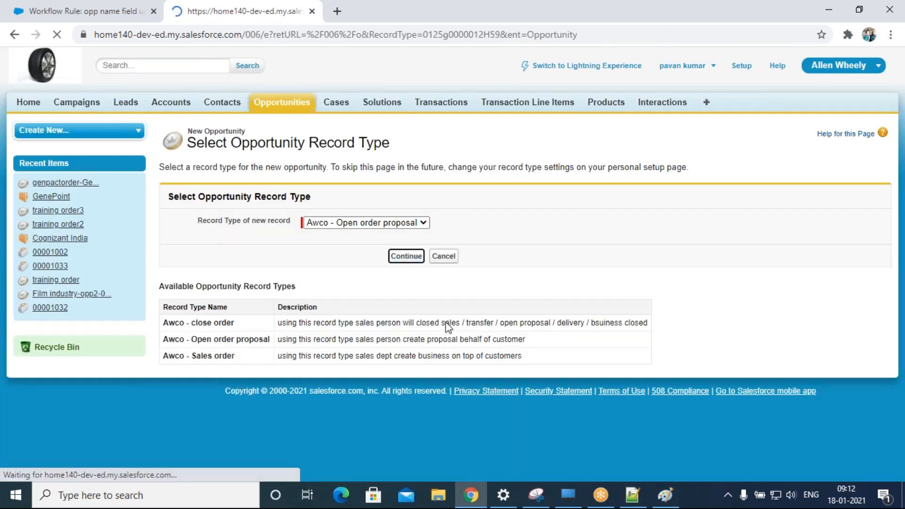
type("gen")
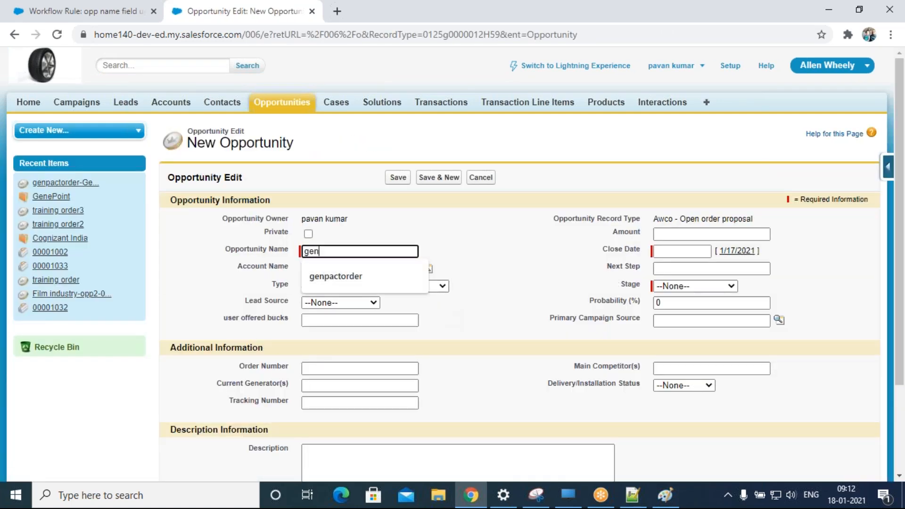
type("order2")
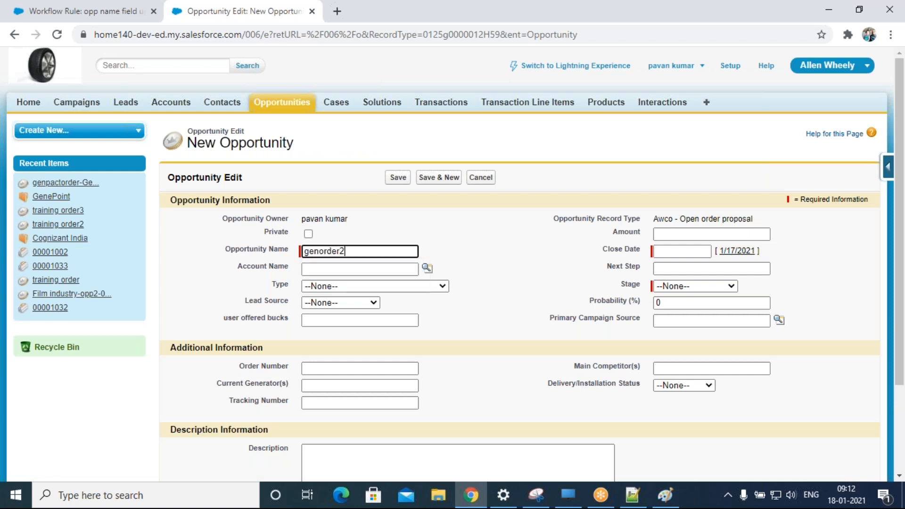
key("Tab")
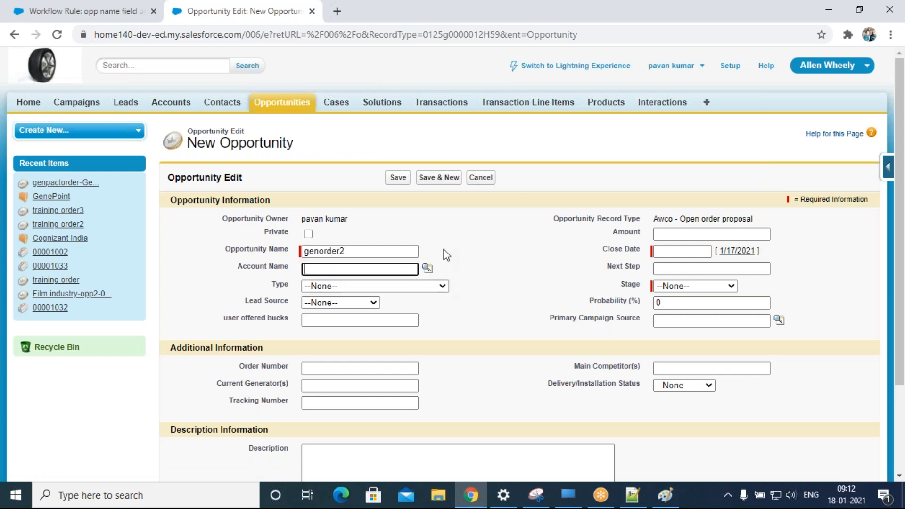
- Leave the account empty, set the close date to 1/28/2021 and the stage to Prospecting, and save the opportunity
left_click(697, 253)
left_click(695, 269)
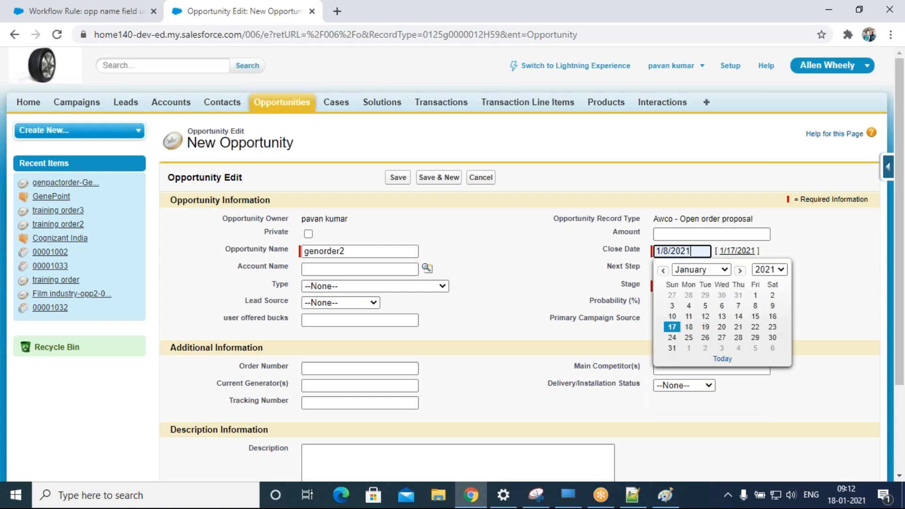
left_click(734, 338)
left_click(706, 286)
left_click(684, 307)
left_click(398, 177)
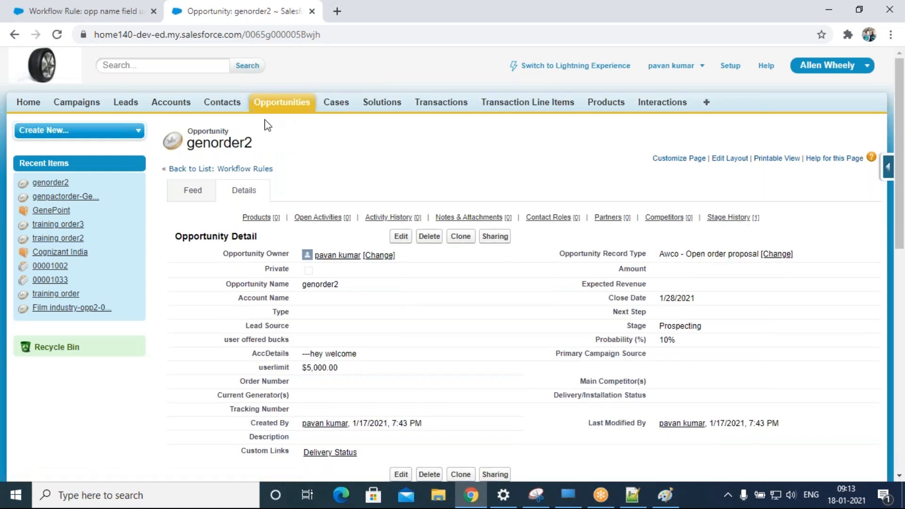
- Check genorder2's name and compare the record with the criteria of the "opp name field update" workflow rule
double_click(191, 143)
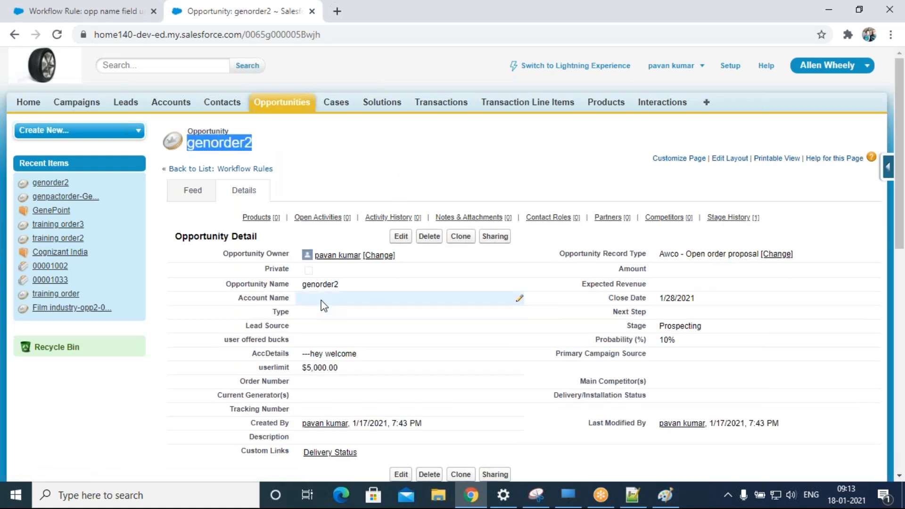
left_click(204, 142)
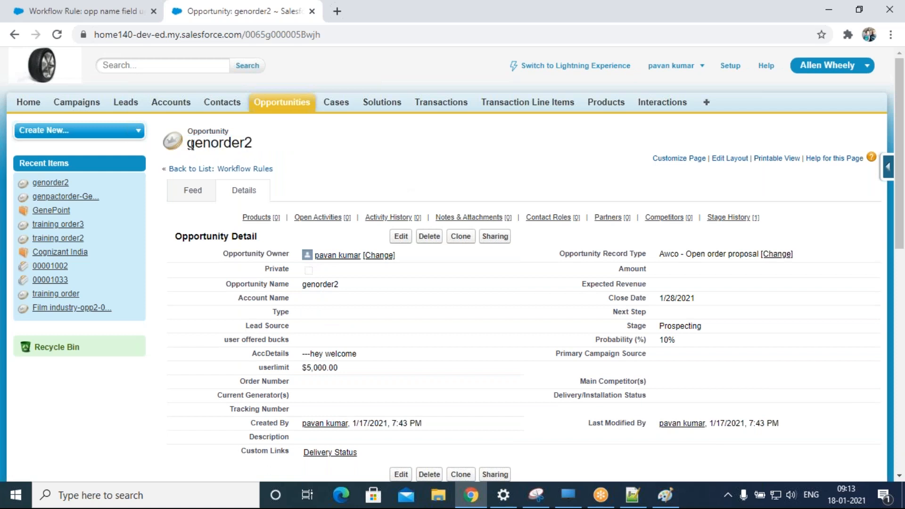
left_click_drag(191, 144, 281, 143)
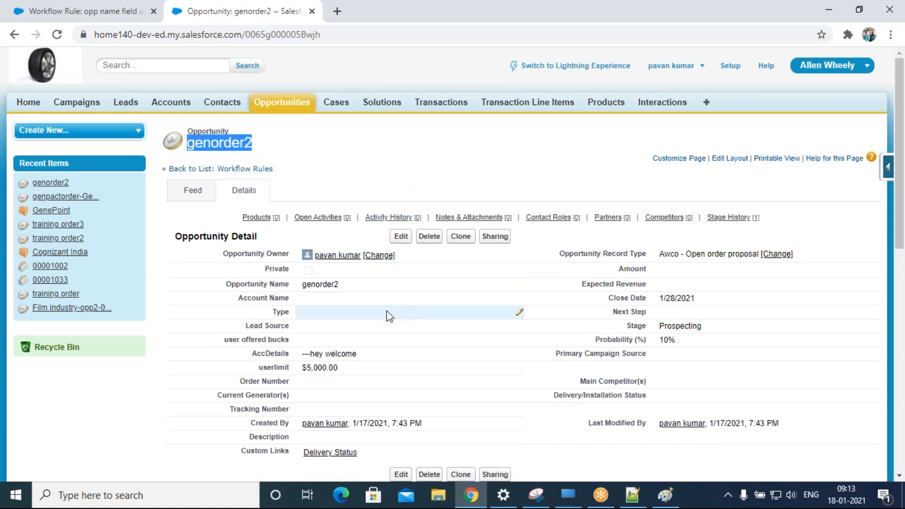
left_click(112, 11)
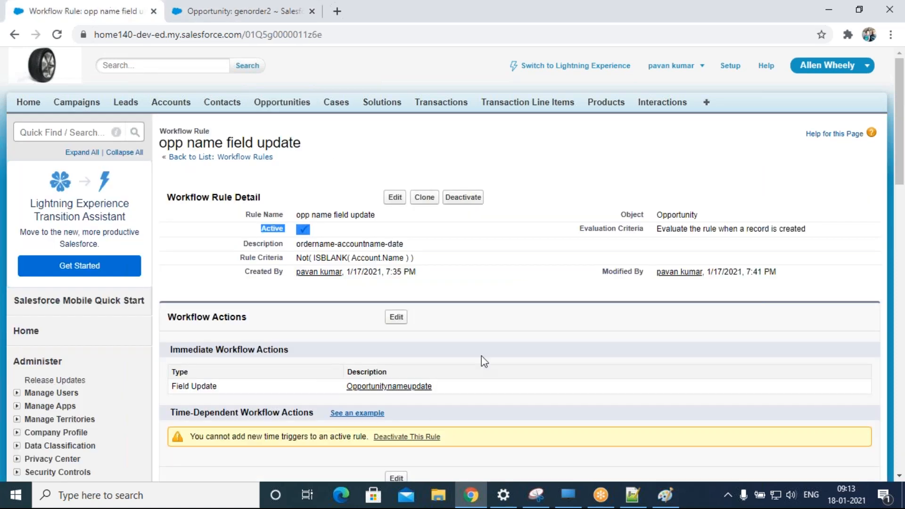
left_click(308, 320)
scroll(354, 338, "down", 3)
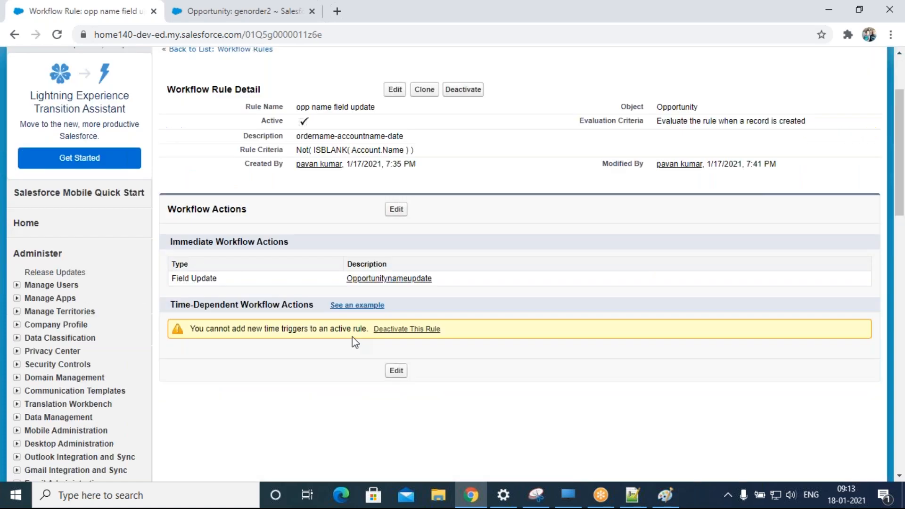
left_click(228, 14)
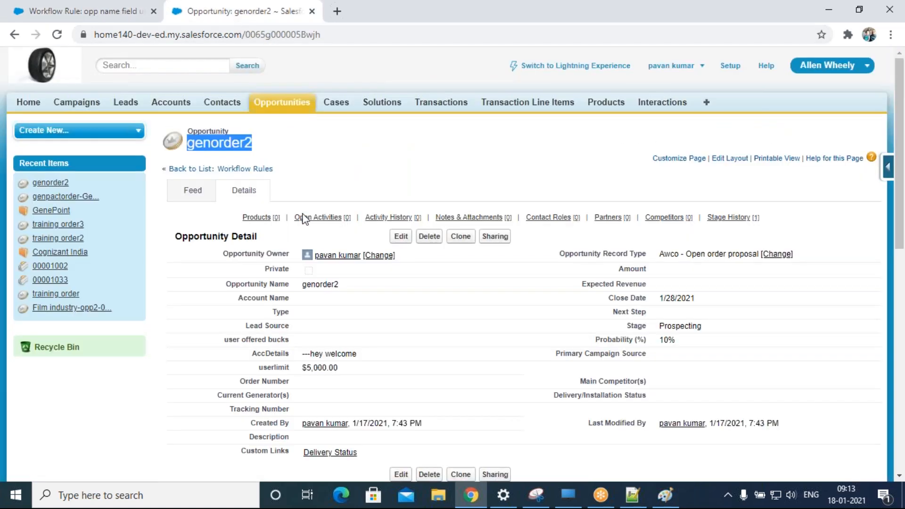
- Set genorder2's account name to GenePoint, save the record and check its opportunity name
double_click(319, 299)
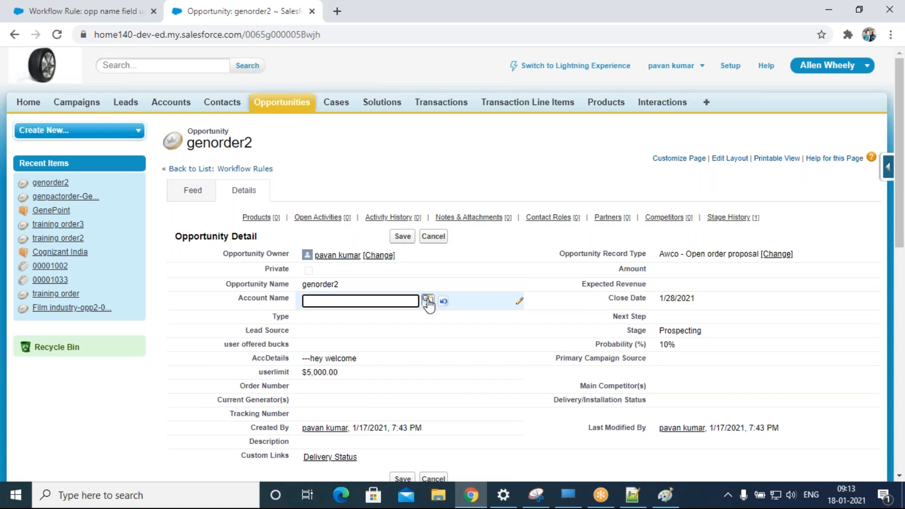
left_click(437, 302)
left_click(230, 334)
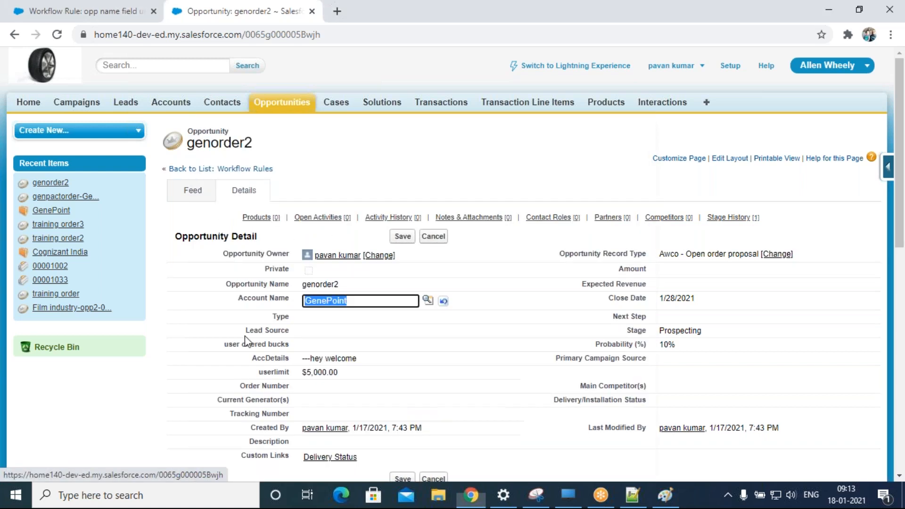
left_click(407, 237)
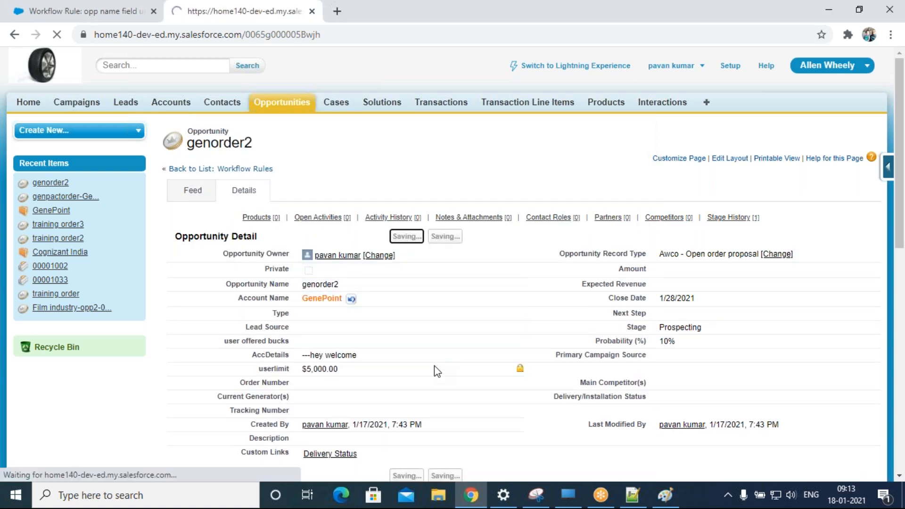
double_click(191, 143)
left_click(390, 161)
left_click_drag(191, 148, 354, 157)
left_click(361, 160)
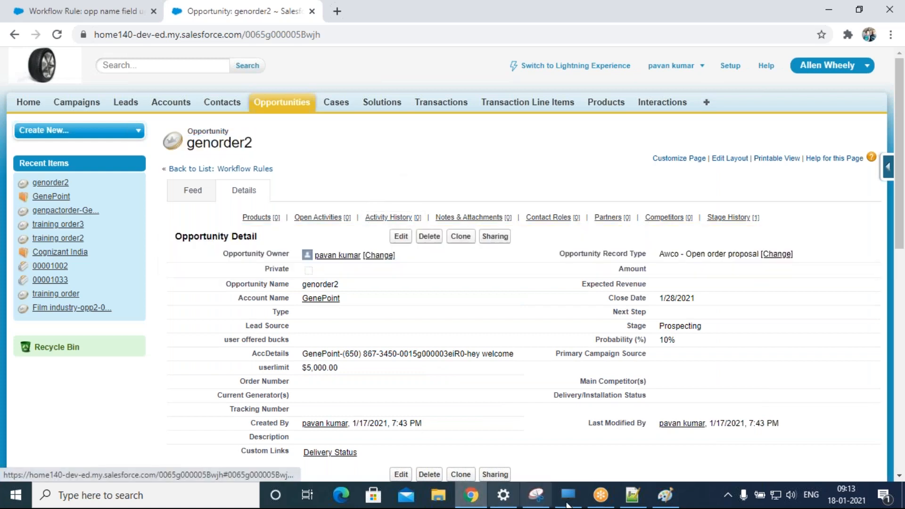
- Switch to the Paint workflow diagram and pencil a stroke beside "create" and a line from the Evaluation Criteria diamond to a handwritten A
left_click(665, 495)
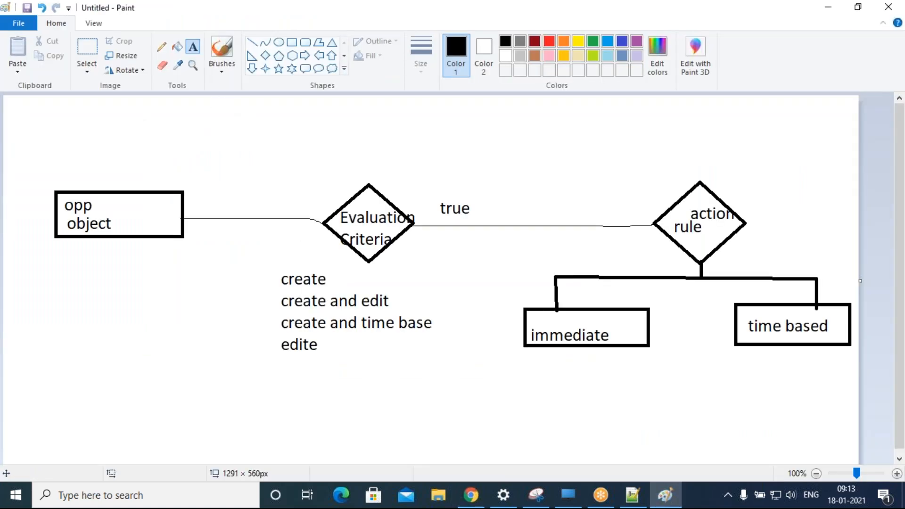
left_click(162, 46)
mouse_move(320, 278)
left_mouse_down()
mouse_move(353, 283)
mouse_move(394, 269)
left_mouse_up()
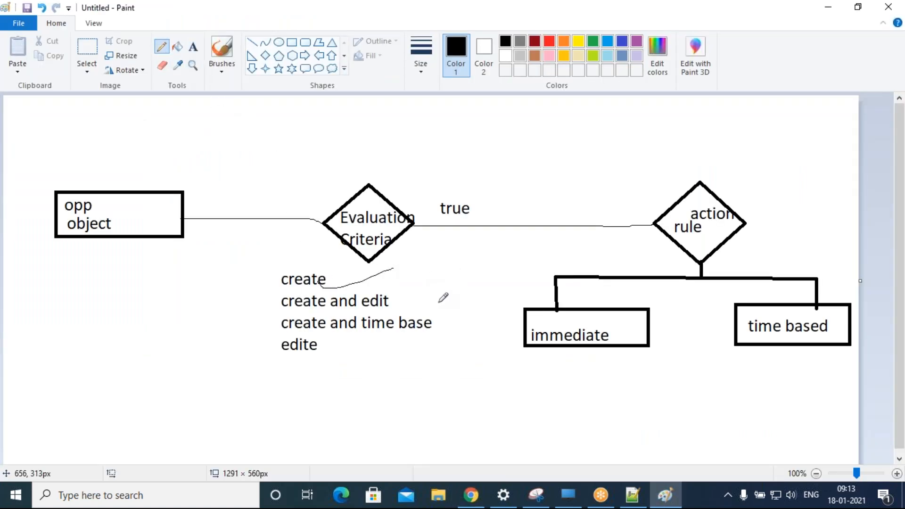
mouse_move(381, 215)
left_mouse_down()
mouse_move(427, 138)
mouse_move(437, 170)
mouse_move(434, 161)
left_mouse_up()
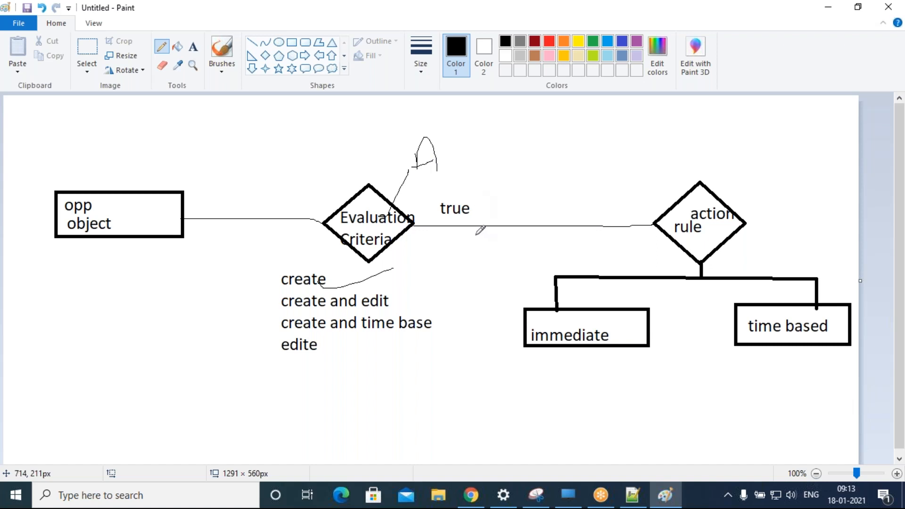
- Pencil a curved arrow from the Evaluation Criteria diamond to the immediate box and compare the diagram with genorder2's name in Salesforce
mouse_move(414, 224)
left_mouse_down()
mouse_move(503, 220)
mouse_move(533, 307)
mouse_move(522, 305)
mouse_move(541, 295)
left_mouse_up()
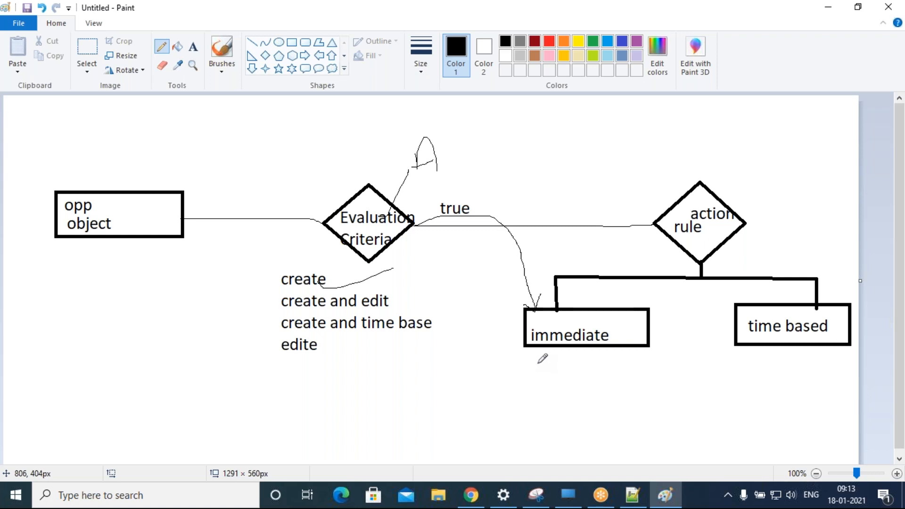
key("alt+Tab")
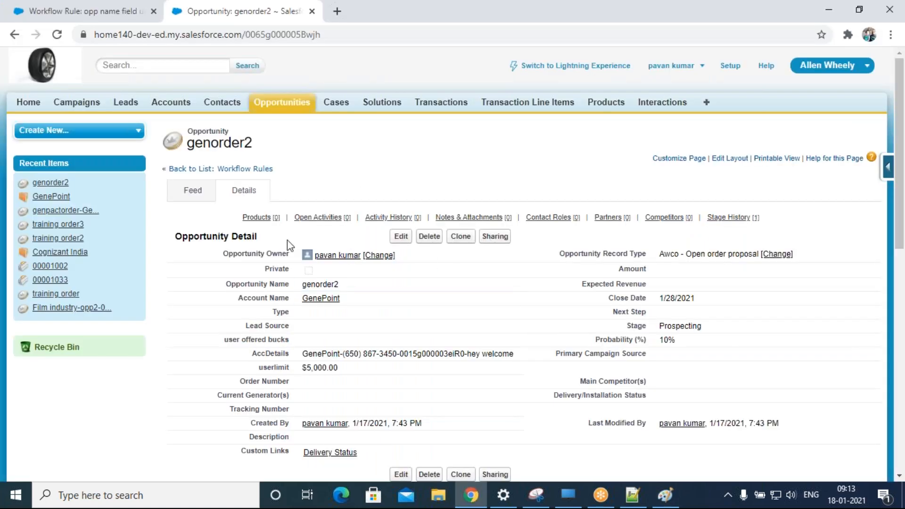
left_click_drag(190, 148, 288, 146)
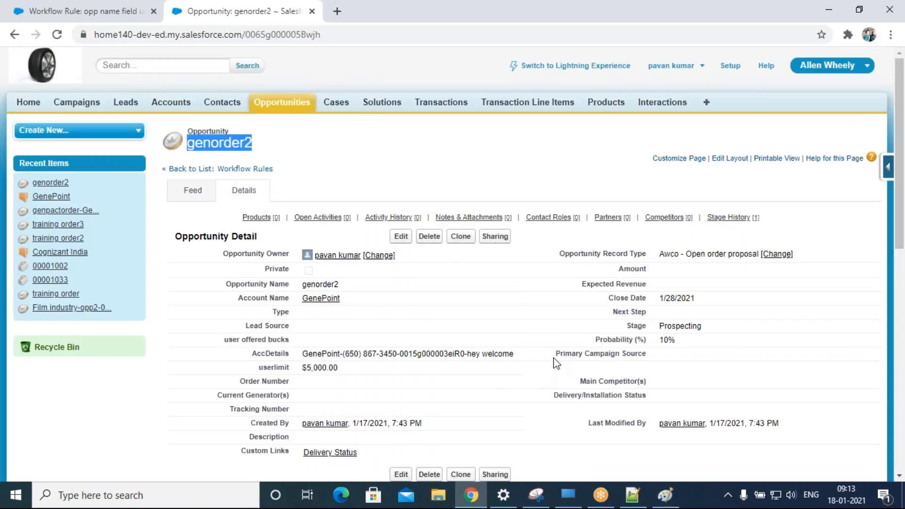
key("alt+Tab")
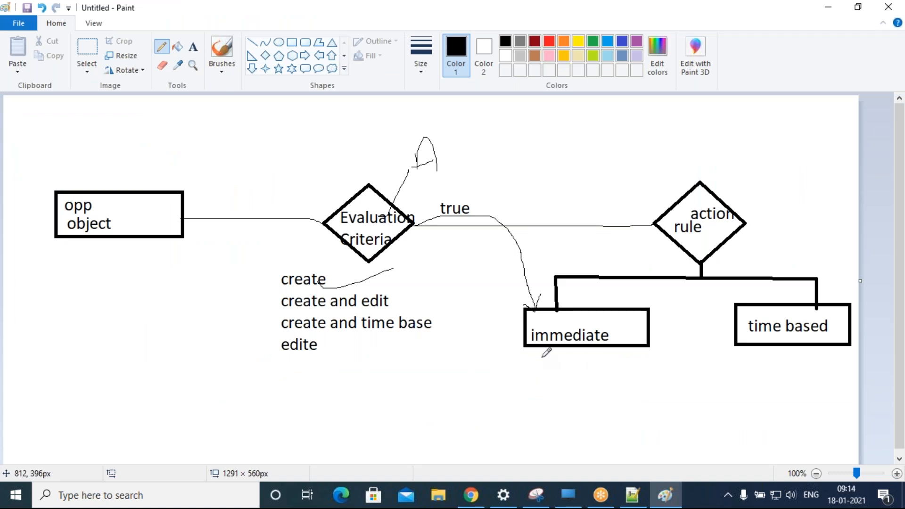
- Return to the genorder2 record in Salesforce and review the details and immediate actions of the "opp name field update" workflow rule
key("alt+Tab")
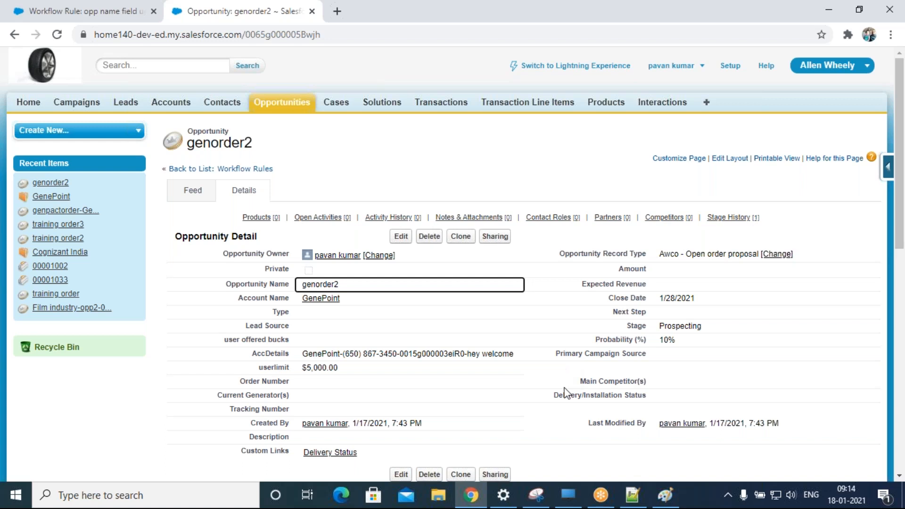
left_click(418, 166)
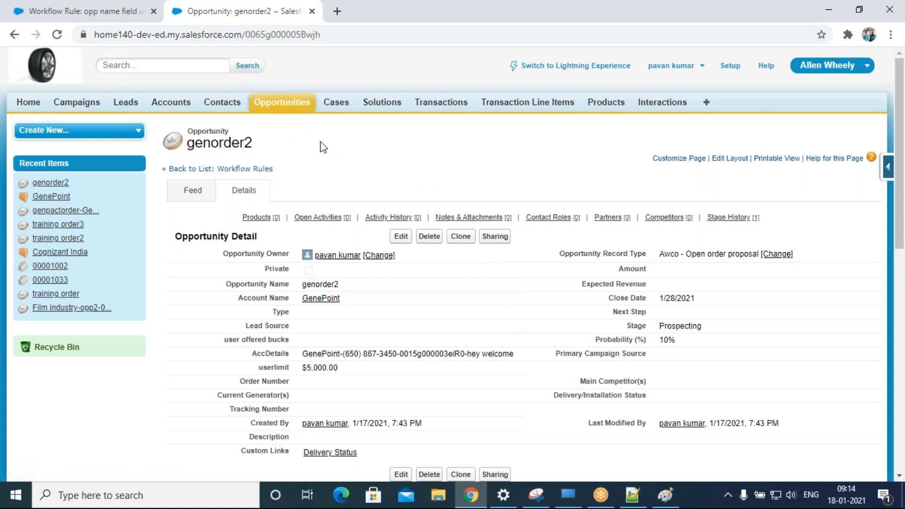
left_click(103, 17)
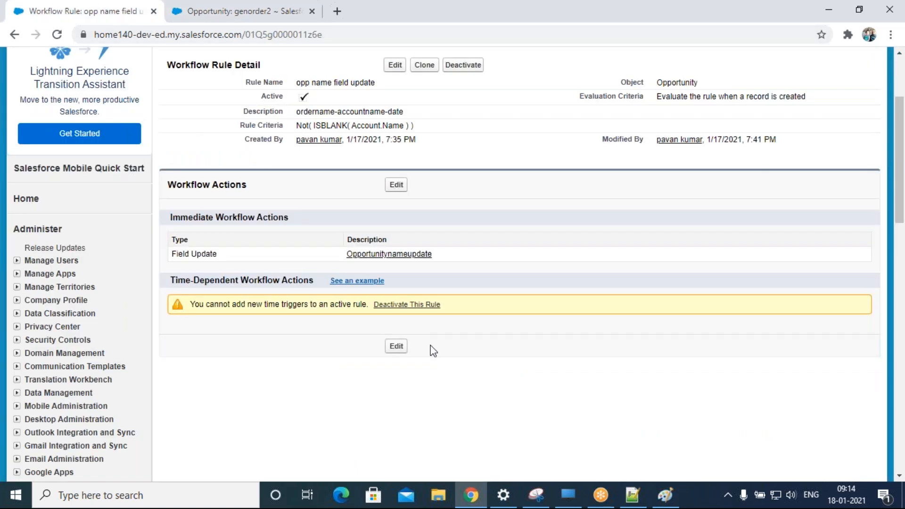
scroll(430, 350, "up", 3)
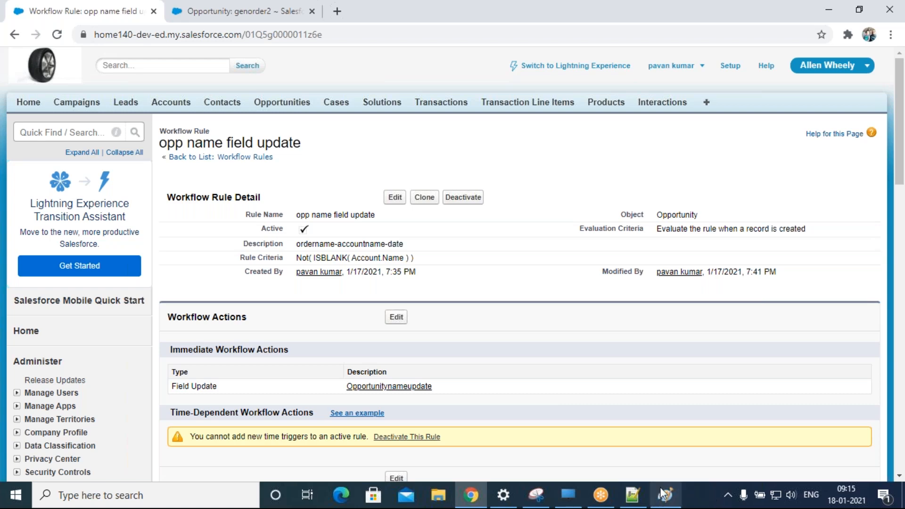
- Switch to the Notepad++ notes and write "as a crm owner, whenever probability percentage changes" below the "setup - create - workflows" line
mouse_move(640, 497)
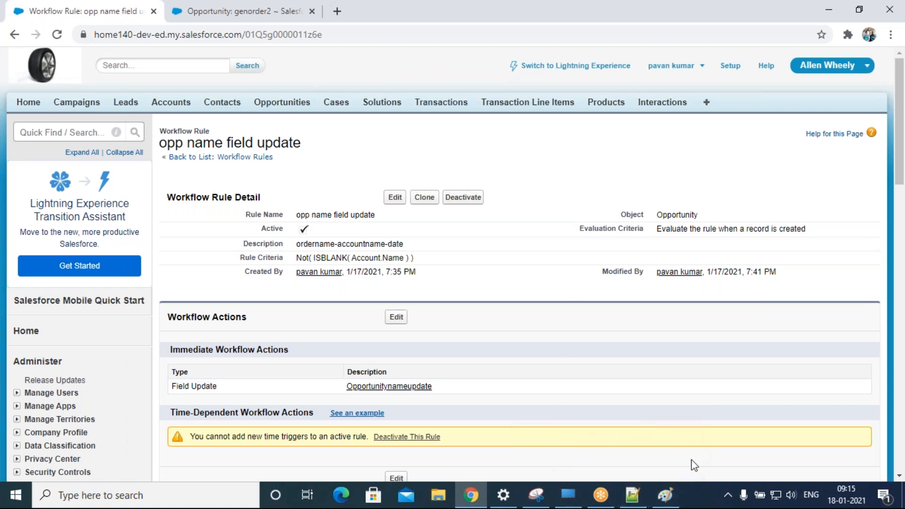
left_click(638, 498)
left_click(268, 230)
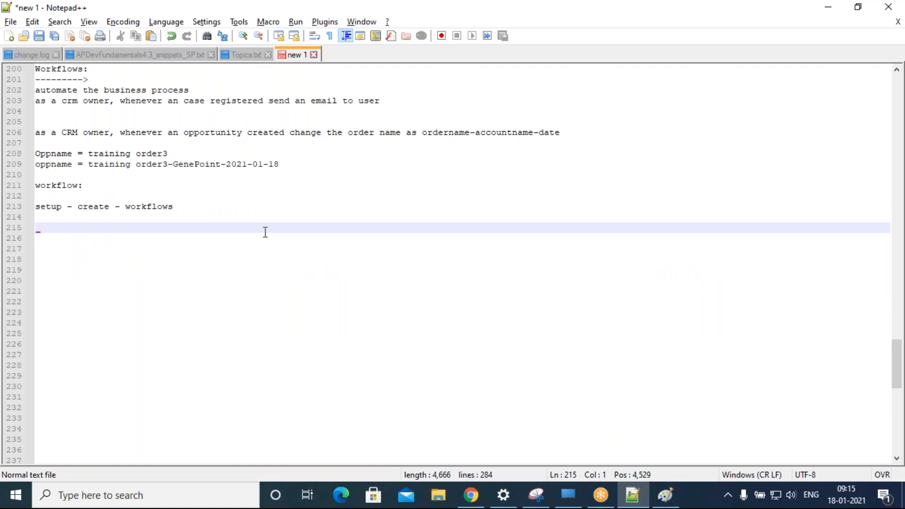
type("as a crm o")
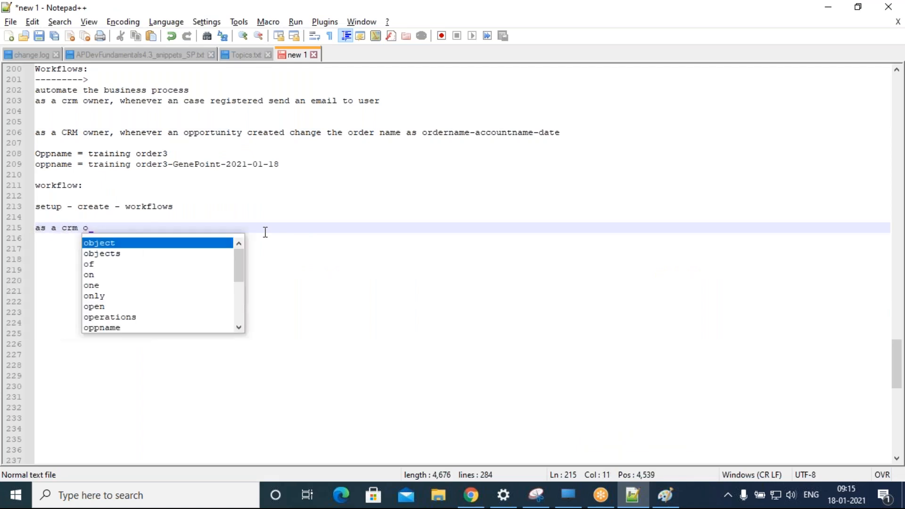
type("wner, ")
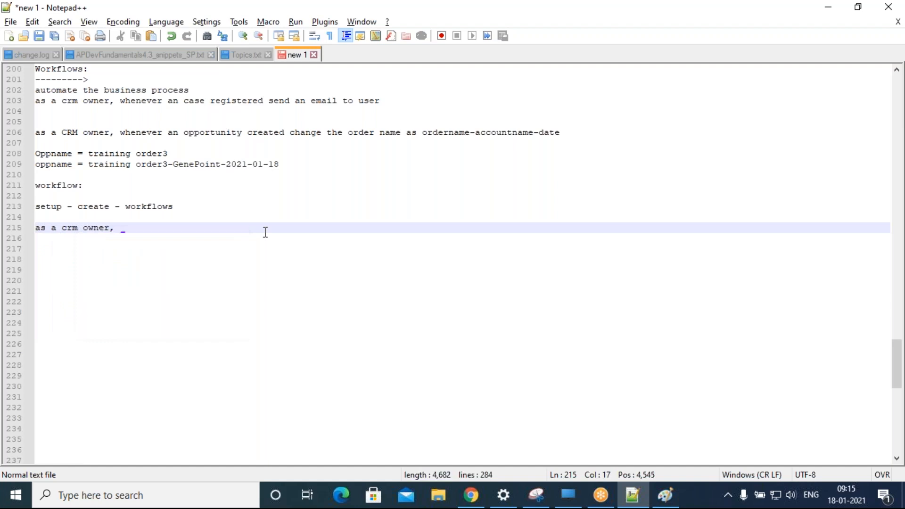
type("whenever probability ")
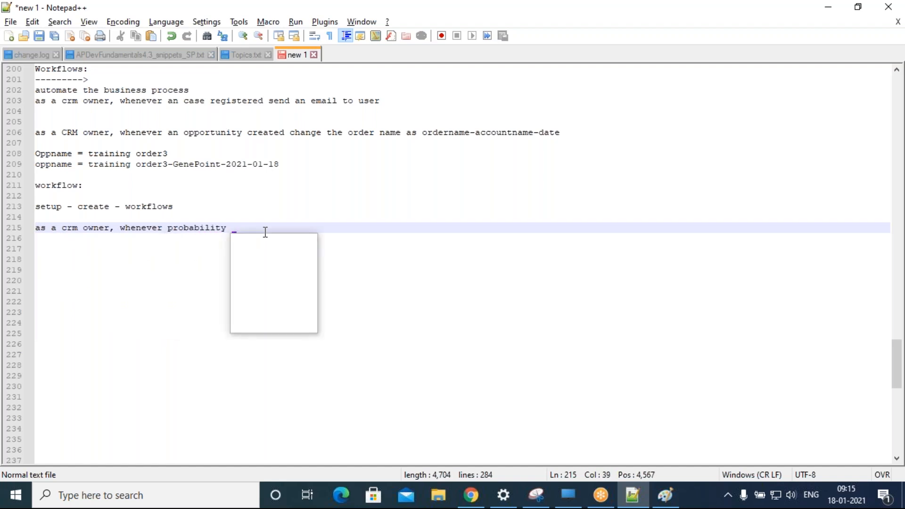
type("percentage changes")
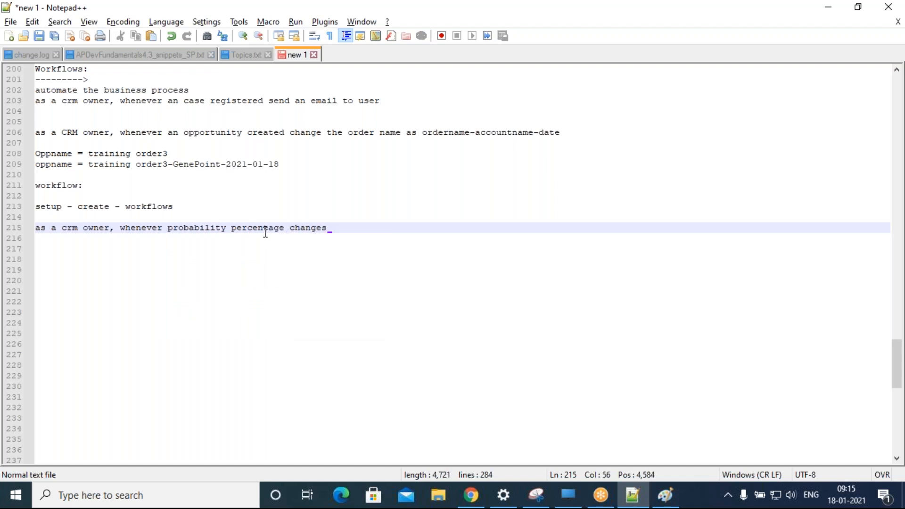
- Correct "changes" to "changed" and finish the requirement line with "respective record type filed has to be change"
key("BackSpace")
type("d respective recod")
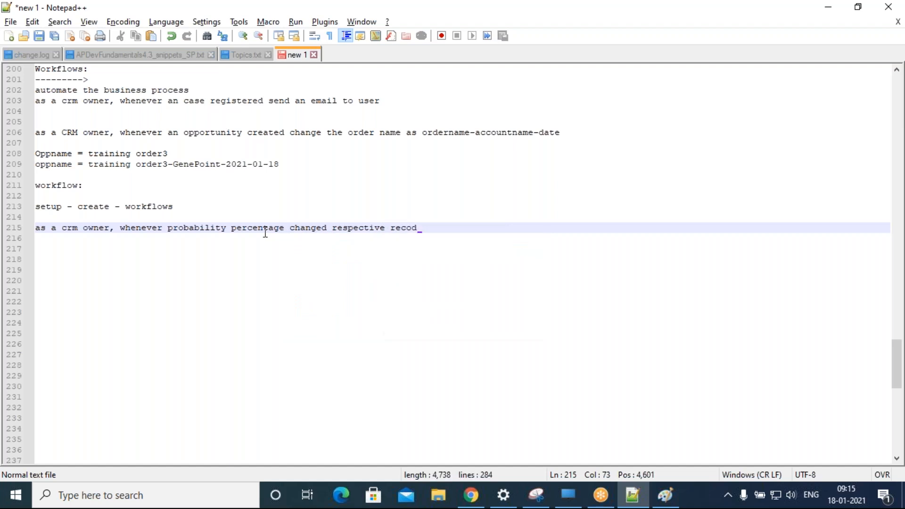
key("BackSpace")
key("BackSpace")
type("ord type f")
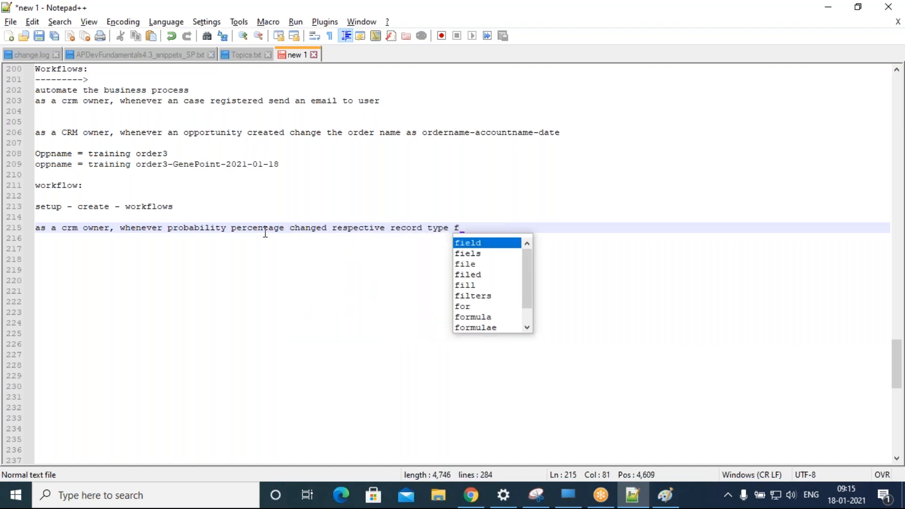
type("iled has ")
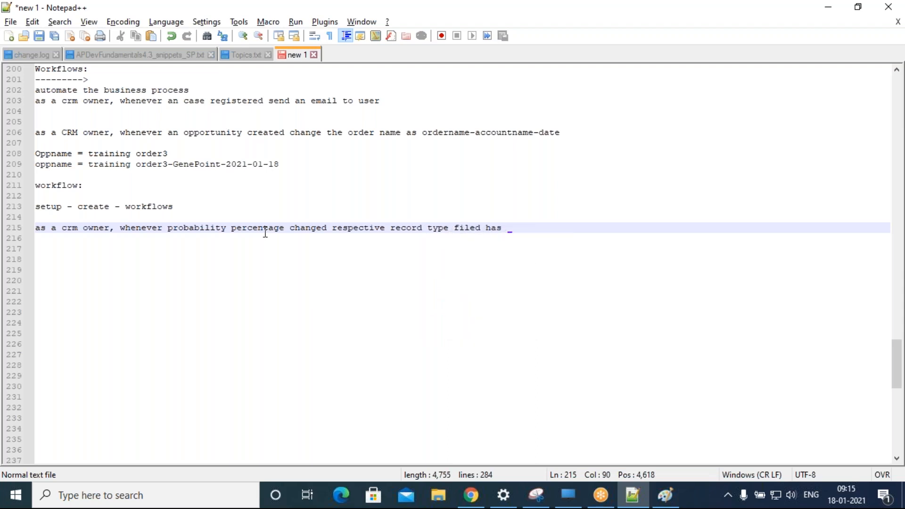
type("to be change")
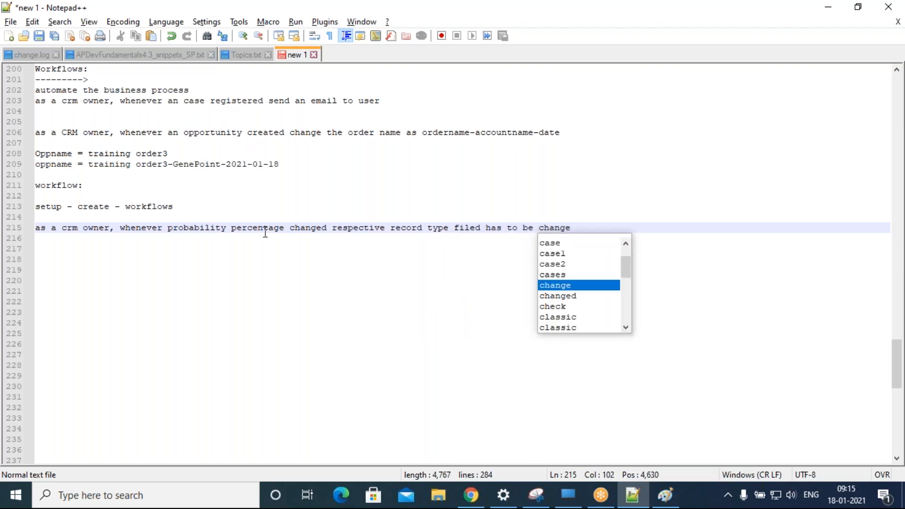
key("Escape")
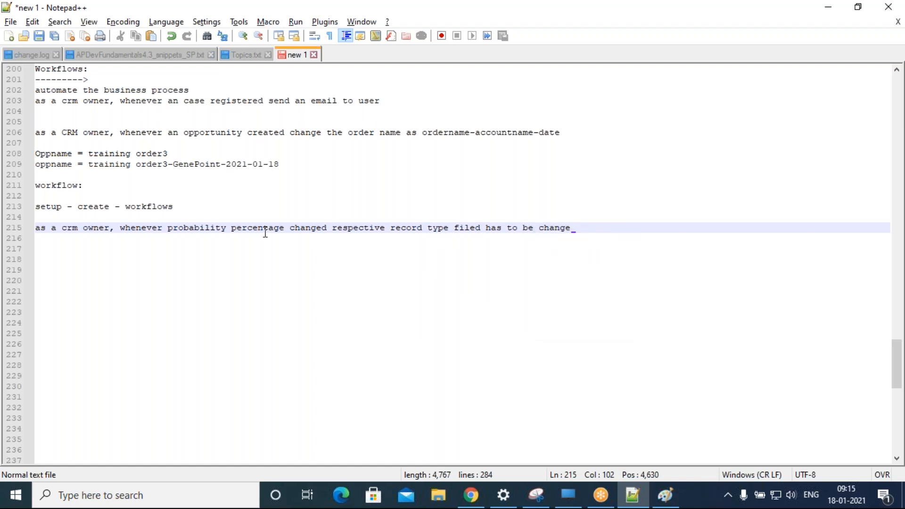
- Switch back to Salesforce, set genorder2's stage to Needs Analysis and save the opportunity
key("alt+Tab")
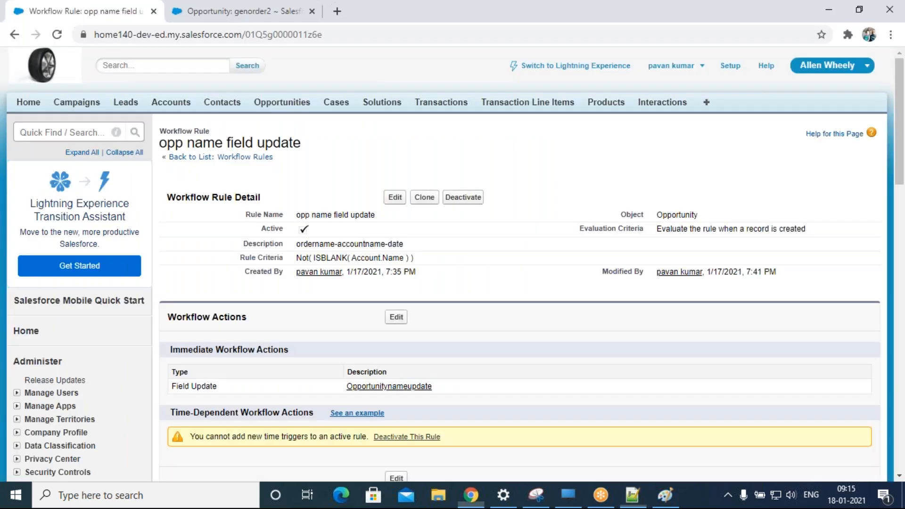
left_click(224, 16)
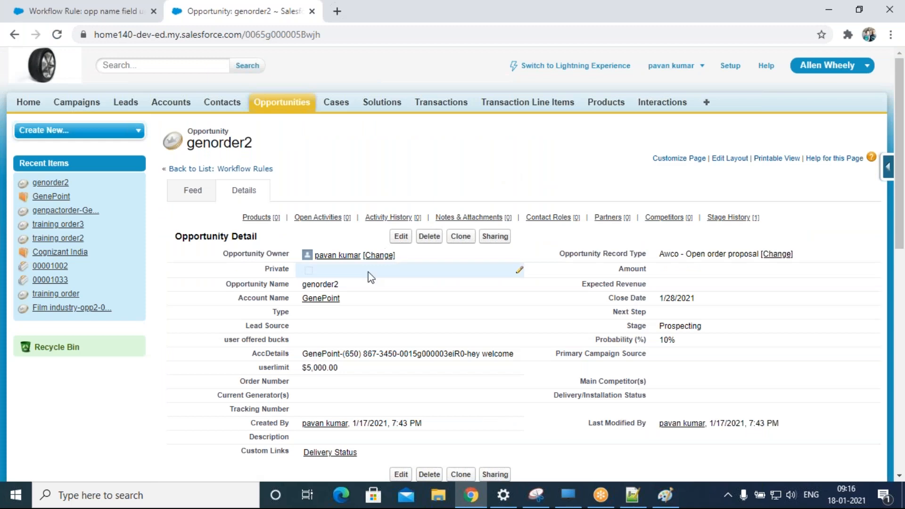
scroll(455, 292, "down", 1)
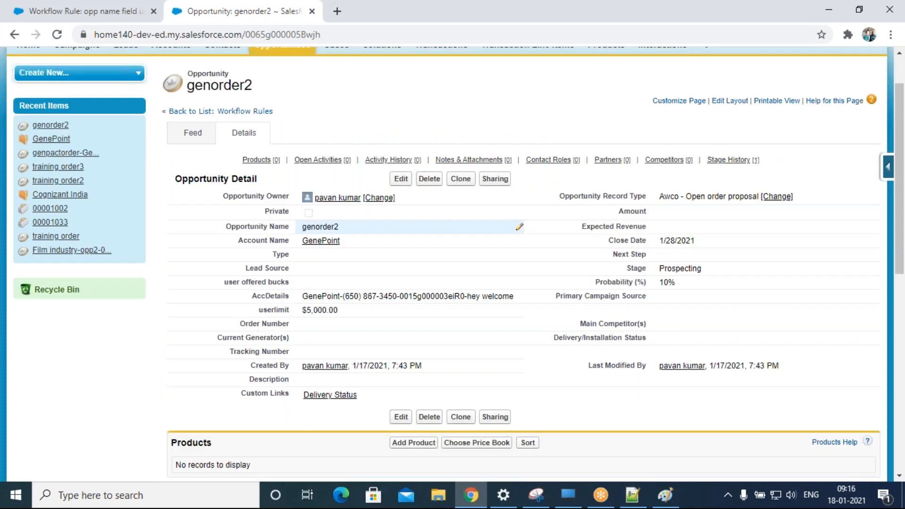
double_click(672, 275)
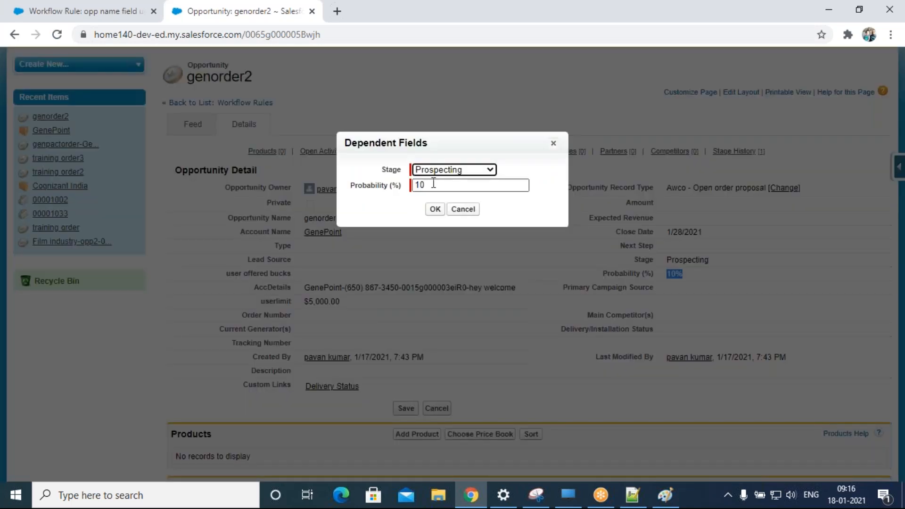
left_click(489, 171)
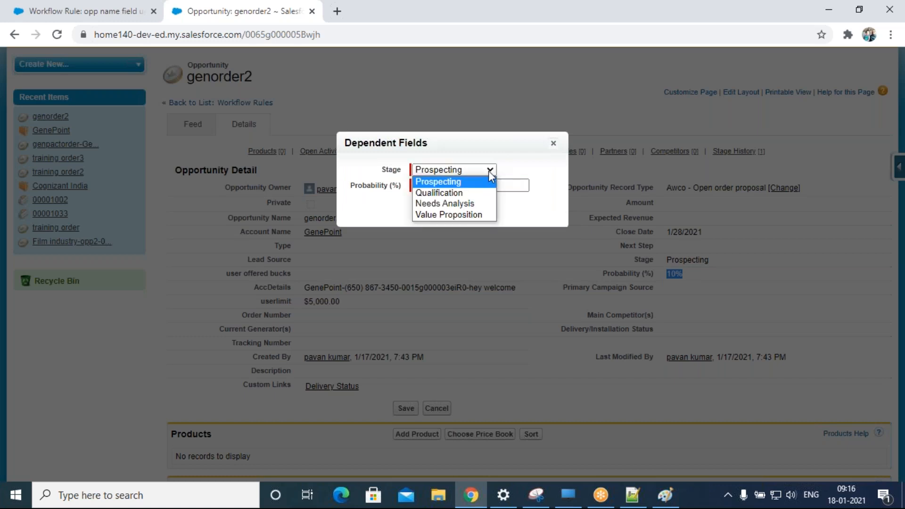
left_click(466, 204)
double_click(437, 185)
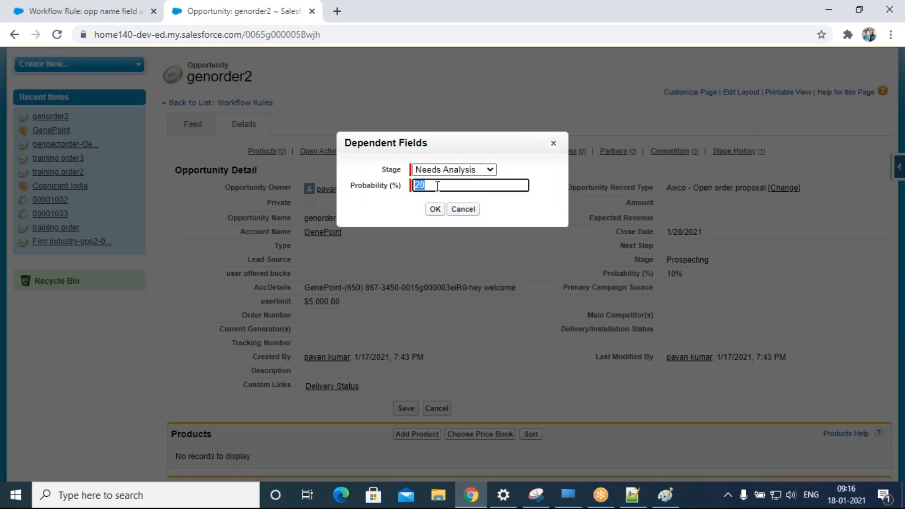
left_click(435, 209)
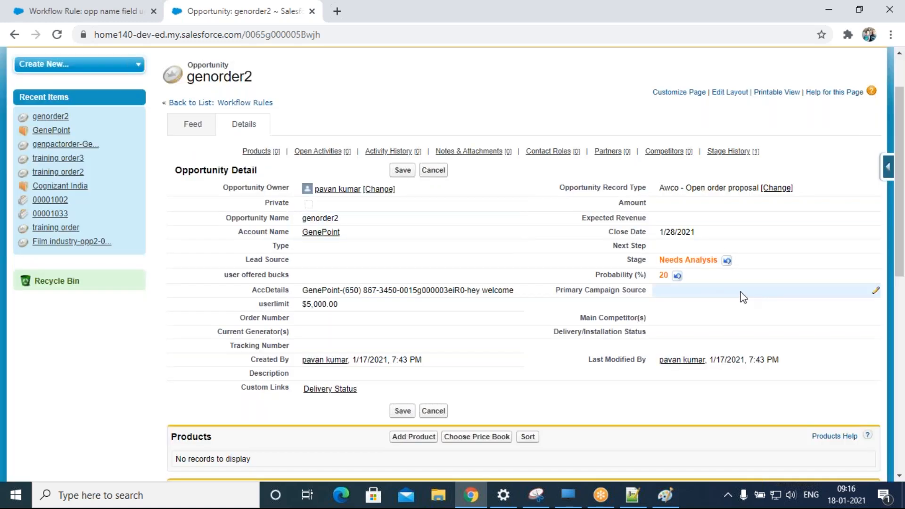
left_click(392, 170)
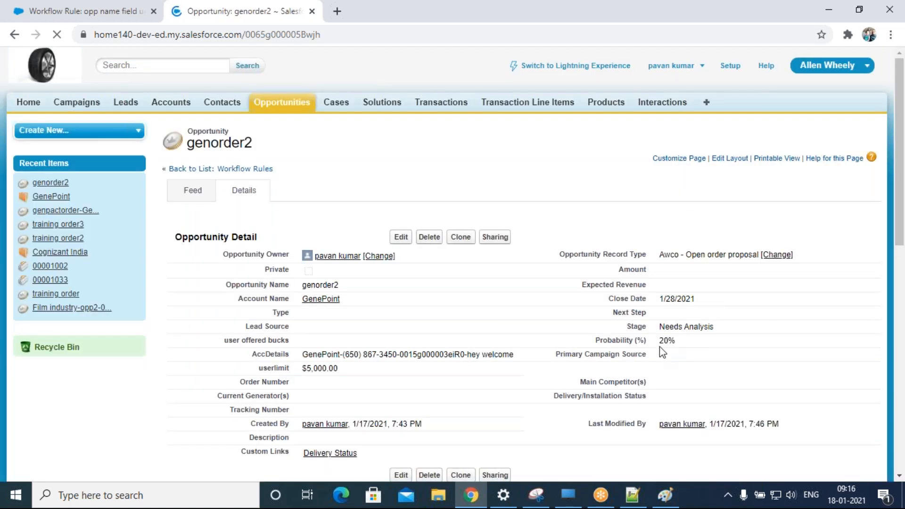
- Set genorder2's probability to 70 and save the opportunity
double_click(662, 340)
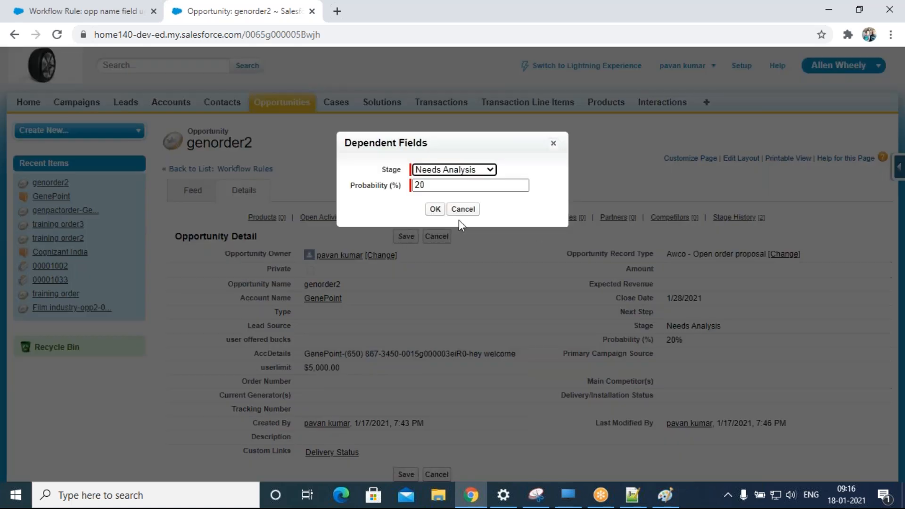
double_click(442, 185)
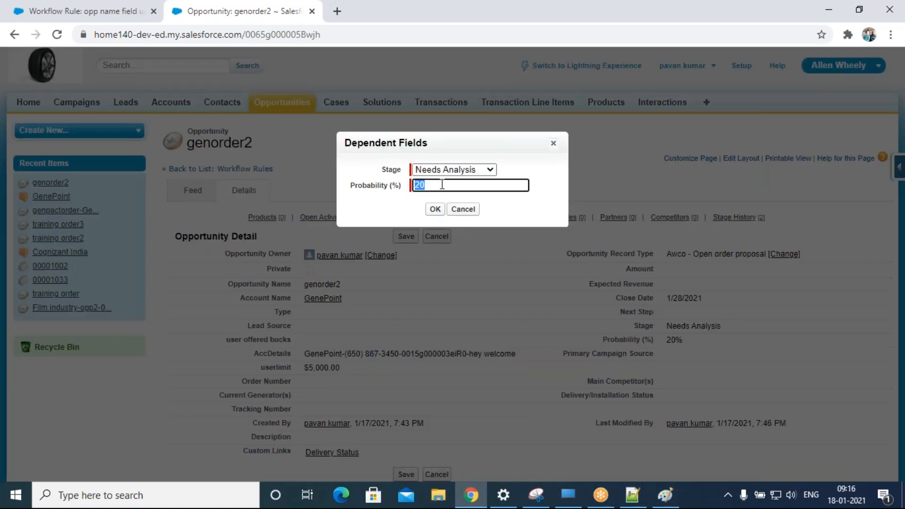
type("70")
left_click(434, 209)
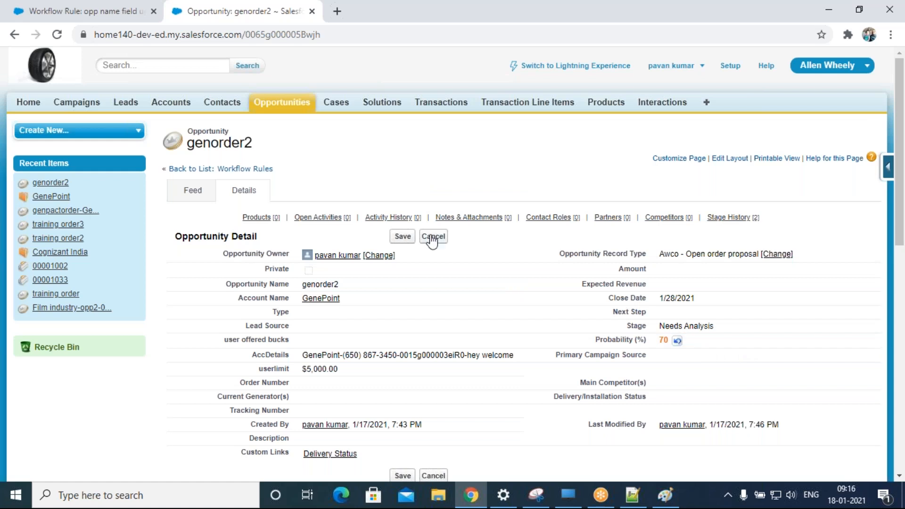
left_click(397, 237)
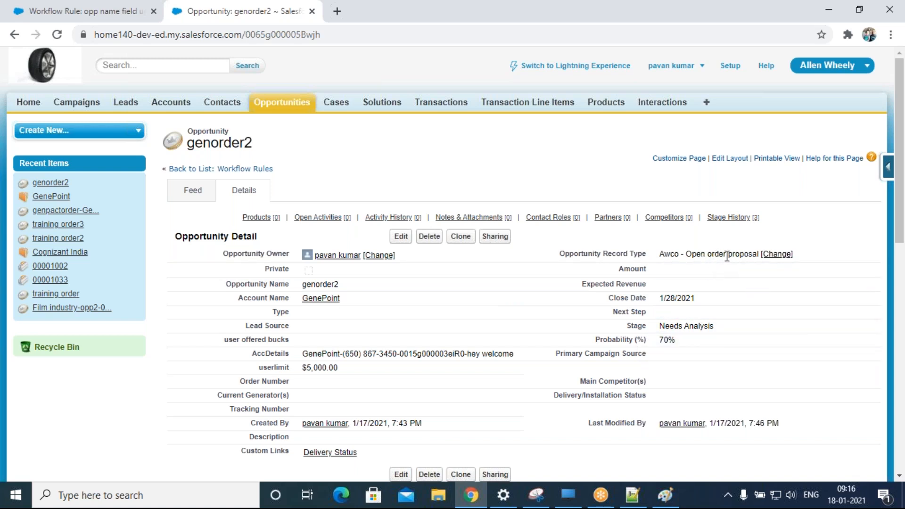
- Choose Awco - Sales order as genorder2's new opportunity record type and continue to the edit form
left_click_drag(687, 255, 743, 272)
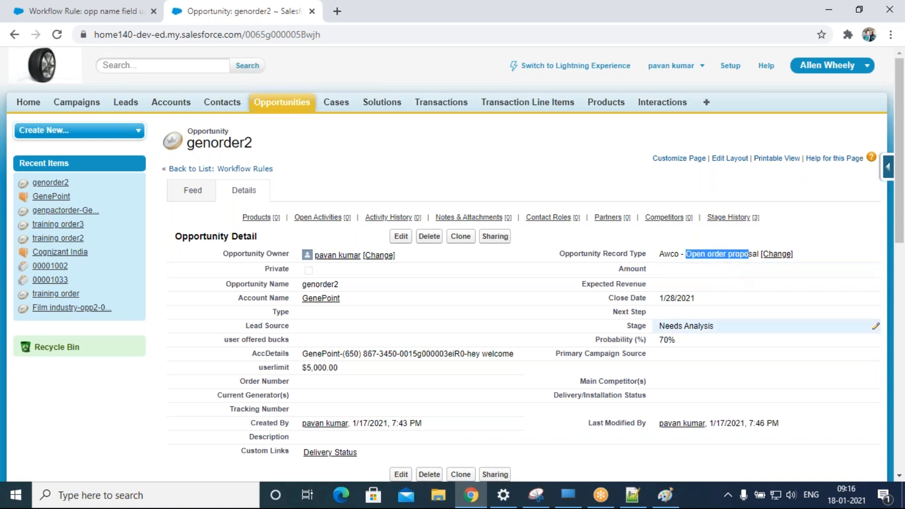
left_click_drag(621, 326, 741, 254)
double_click(741, 254)
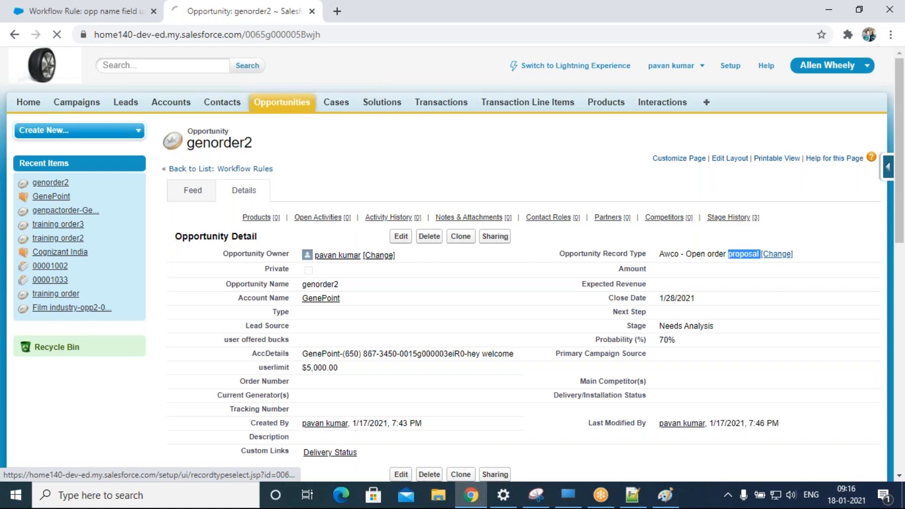
left_click(786, 256)
left_click(402, 273)
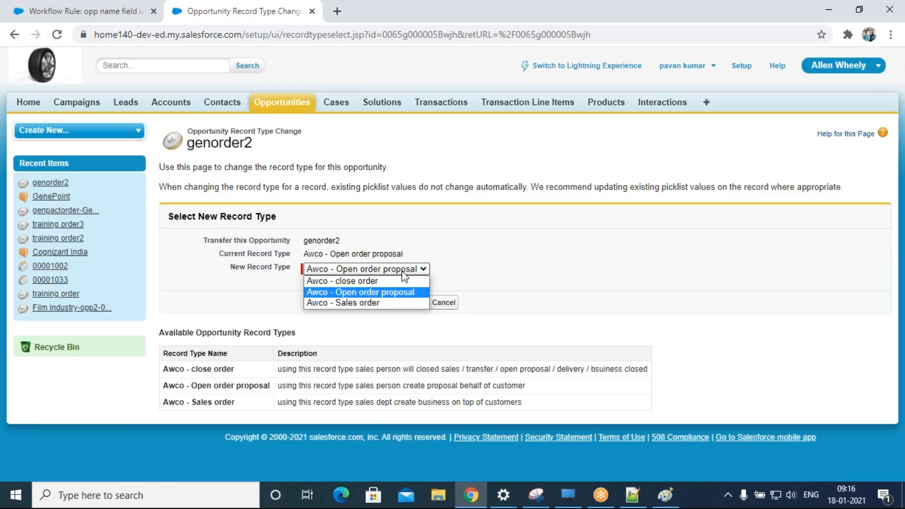
left_click(386, 303)
left_click(405, 302)
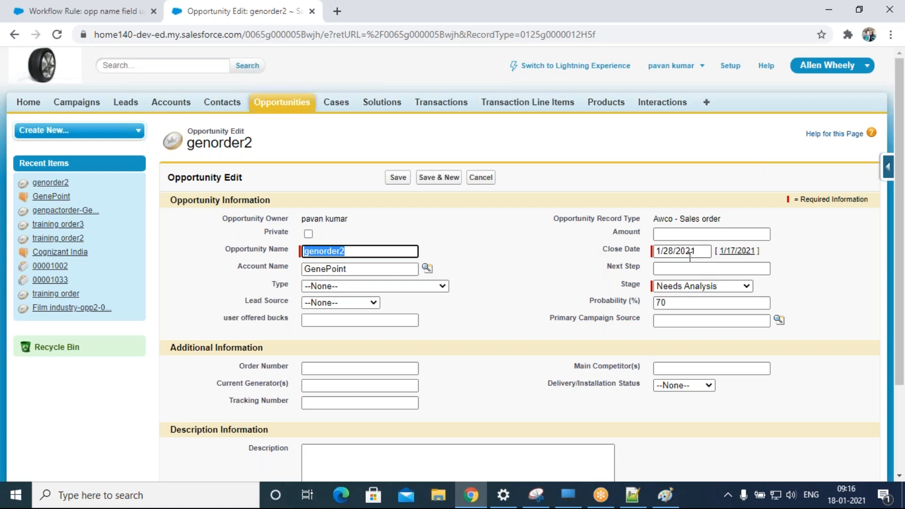
- Save genorder2's record type change, then set its stage to Closed Won with probability 100 and save the opportunity
left_click(473, 307)
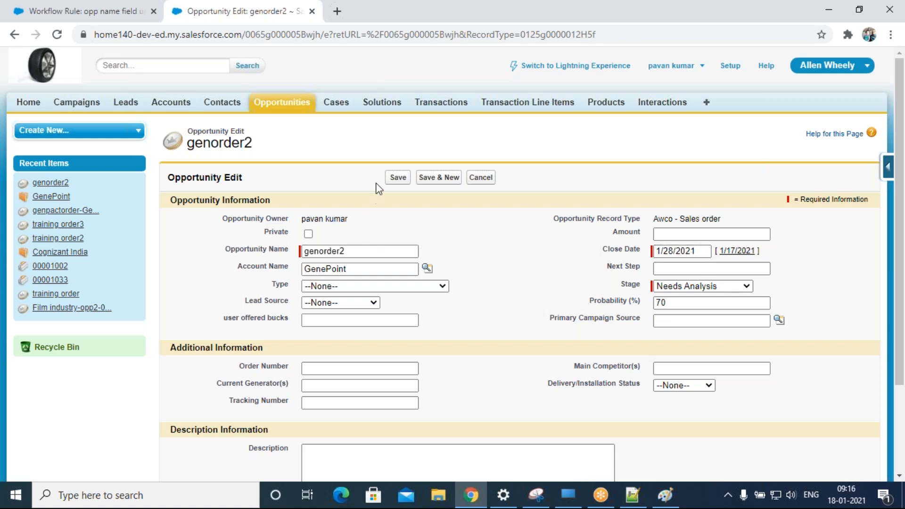
left_click(397, 178)
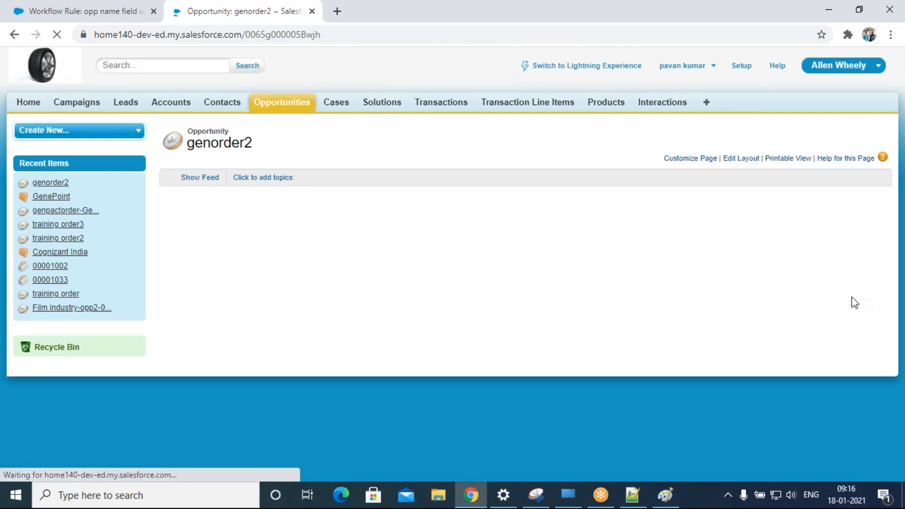
double_click(701, 339)
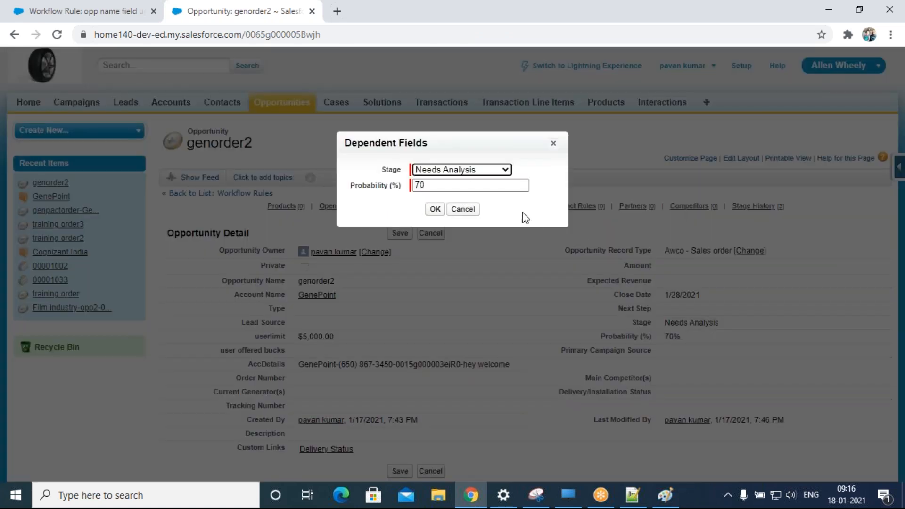
left_click(505, 170)
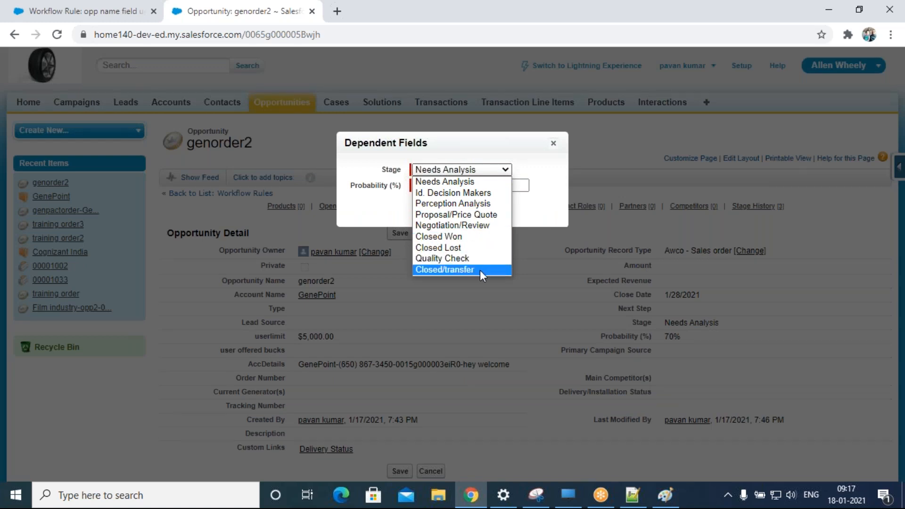
left_click(477, 237)
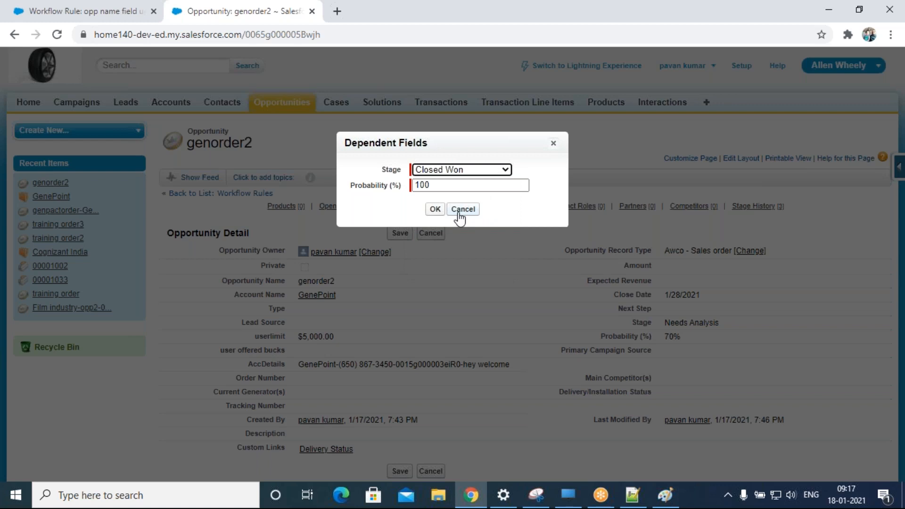
left_click(435, 209)
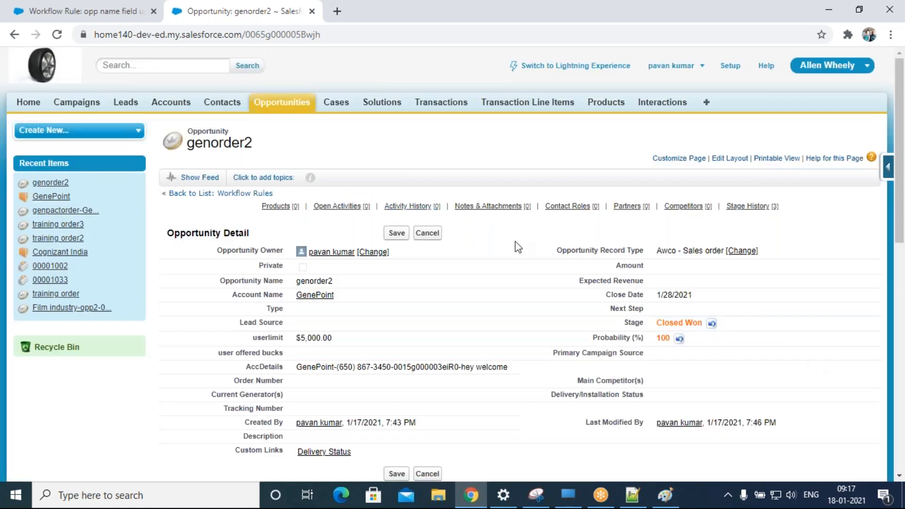
left_click(383, 233)
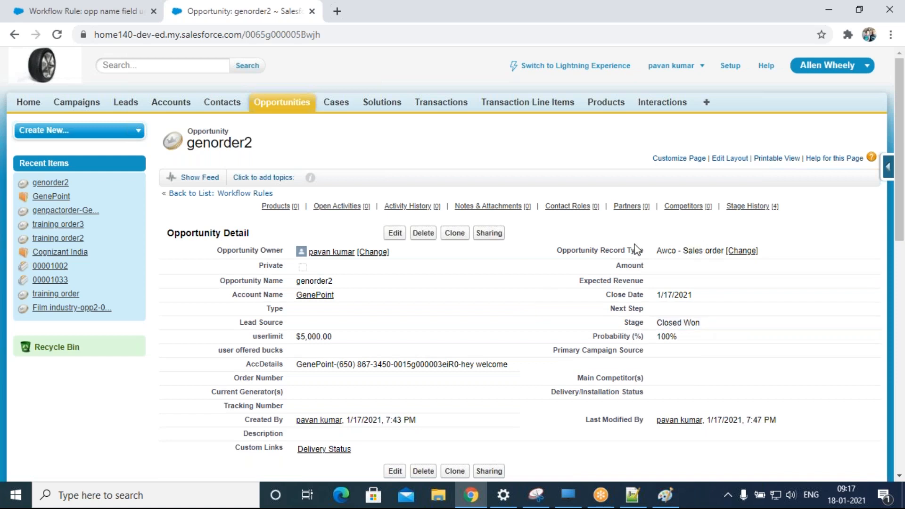
- Change genorder2's opportunity record type to Awco - close order and save the opportunity
left_click_drag(548, 248, 674, 263)
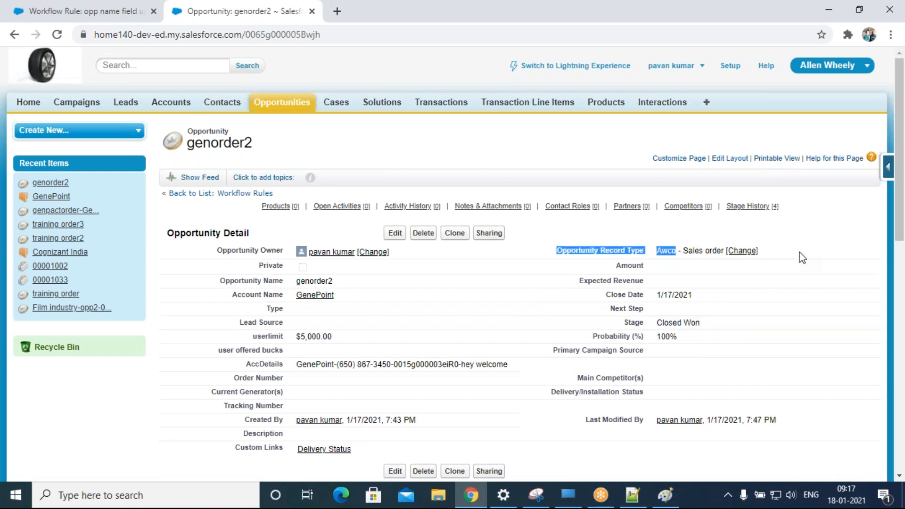
left_click(742, 251)
left_click(387, 271)
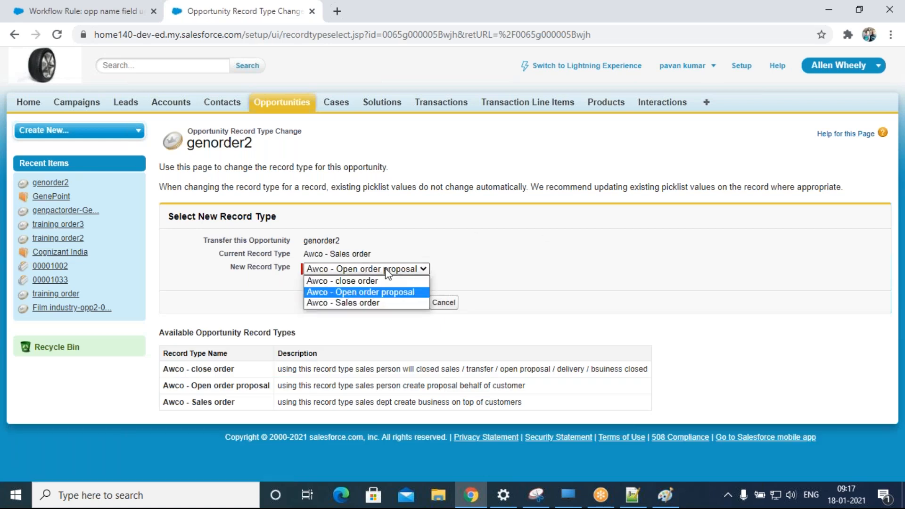
left_click(377, 281)
left_click(406, 302)
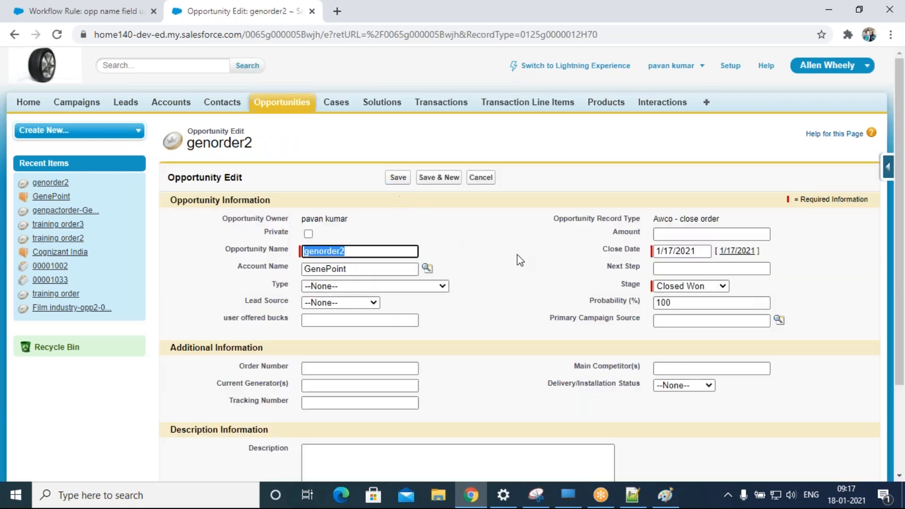
left_click(400, 179)
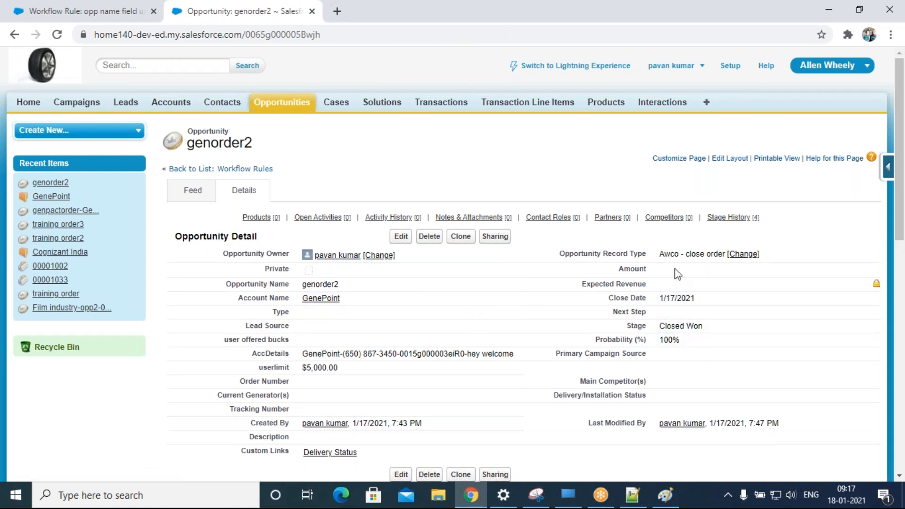
left_click_drag(560, 255, 646, 254)
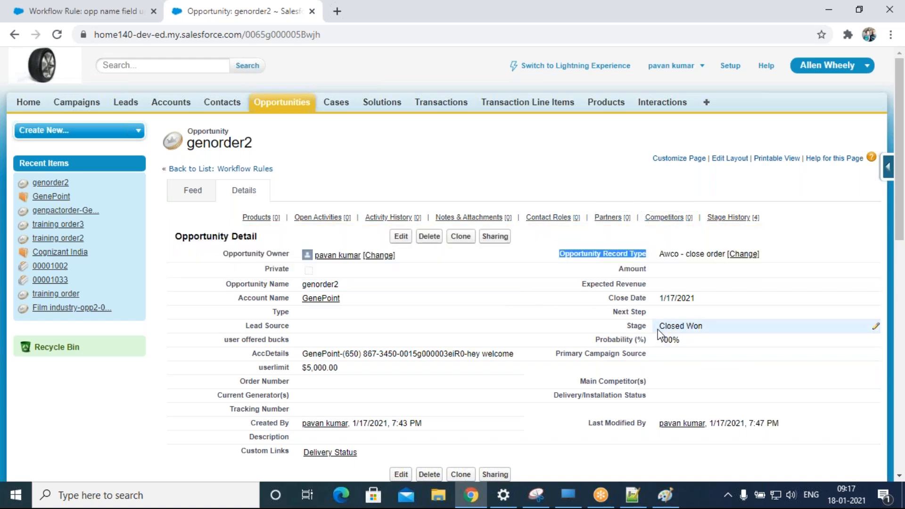
- Open training order2 to examine its available stage values without changing them, and reopen genorder2 to view its details
left_click(272, 105)
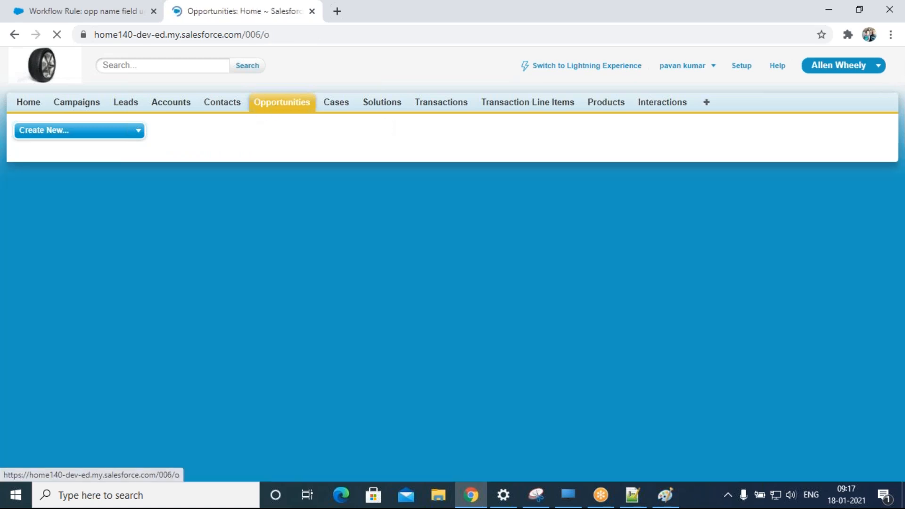
left_click(199, 289)
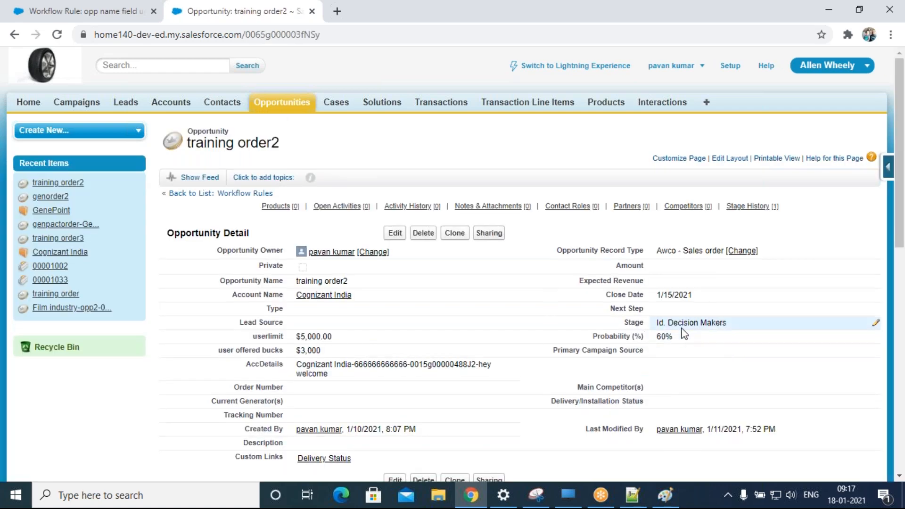
double_click(691, 322)
left_click(446, 170)
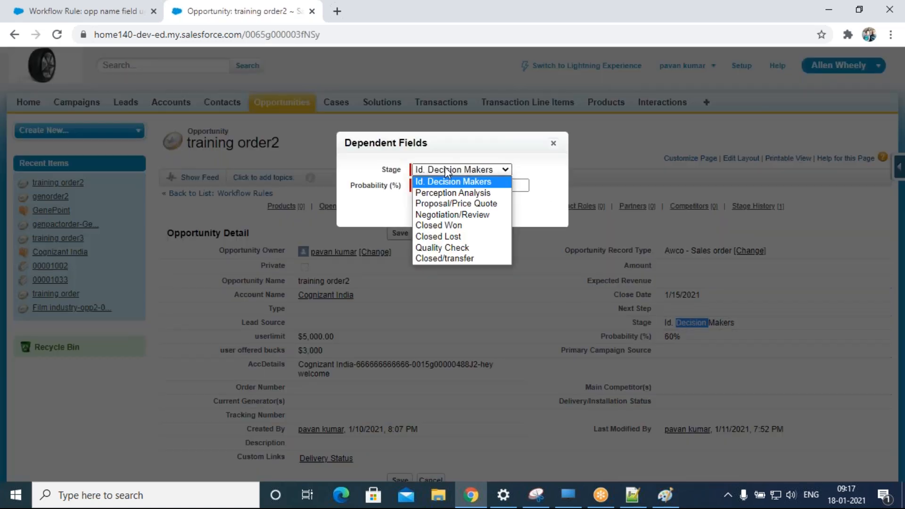
left_click(492, 180)
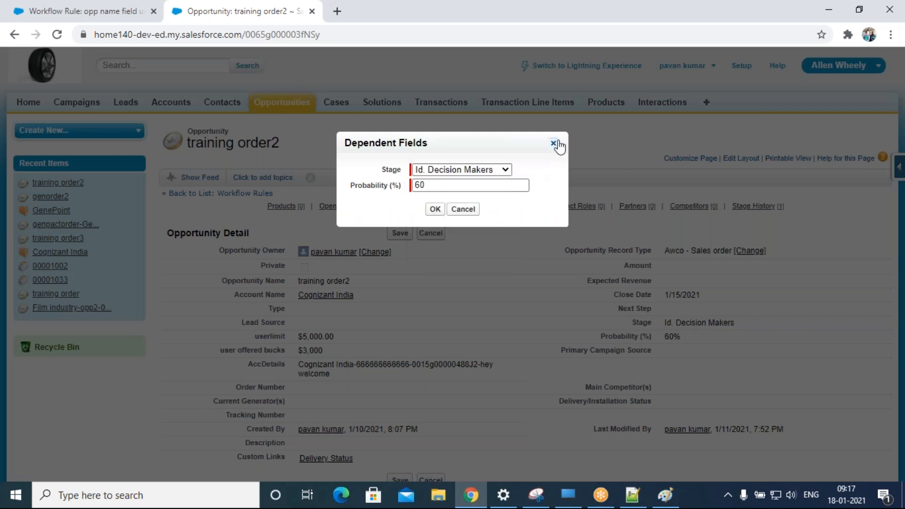
left_click(554, 143)
left_click(280, 107)
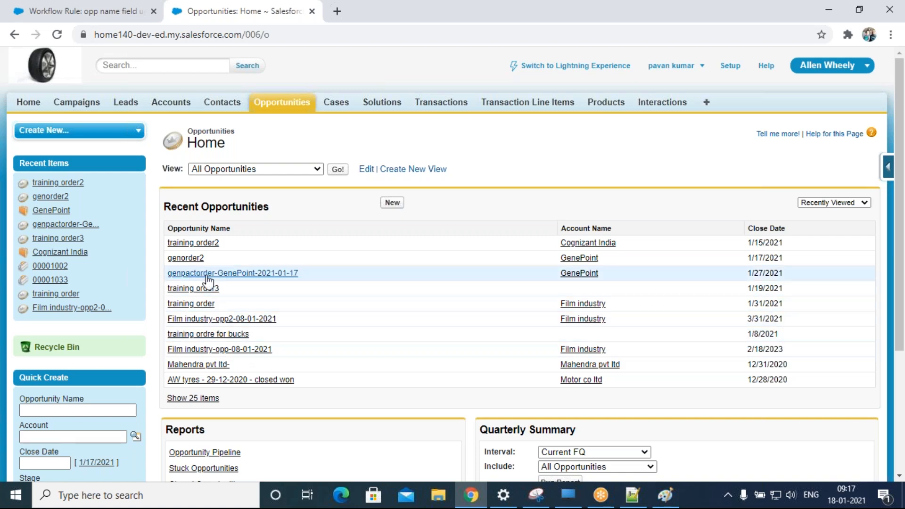
left_click(189, 260)
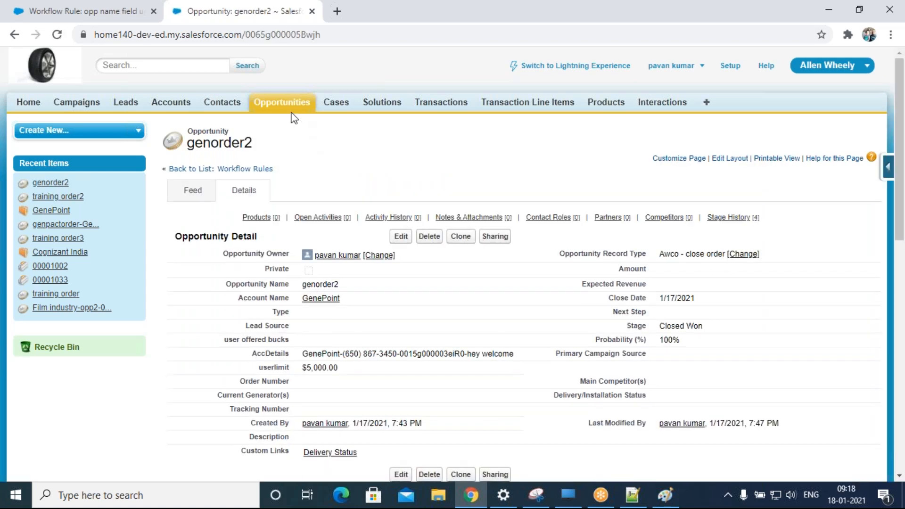
- Open genpactorder-GenePoint-2021-01-17, set its stage to Needs Analysis and its probability to 70, and save the opportunity
left_click(292, 106)
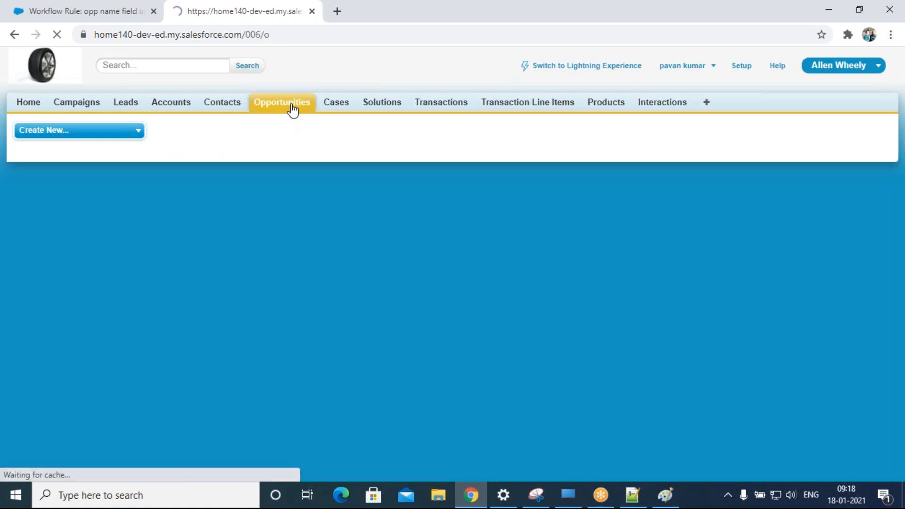
left_click(232, 276)
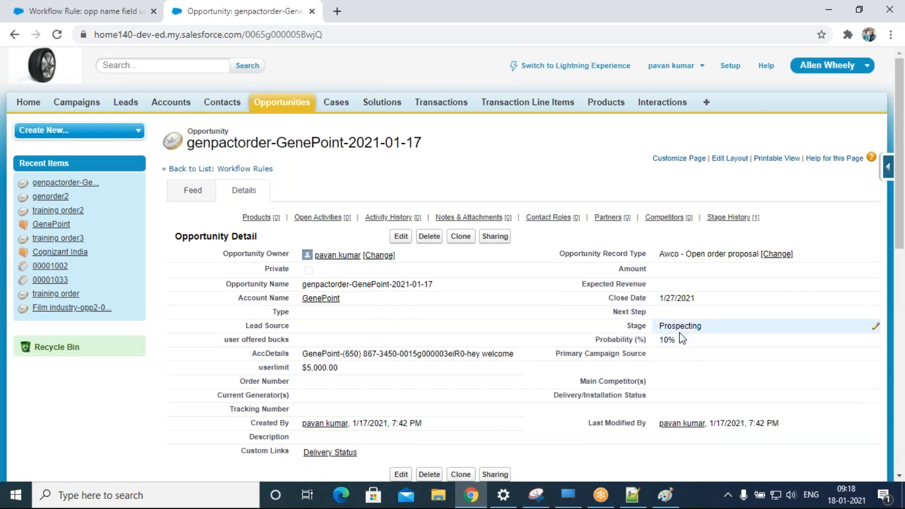
double_click(681, 330)
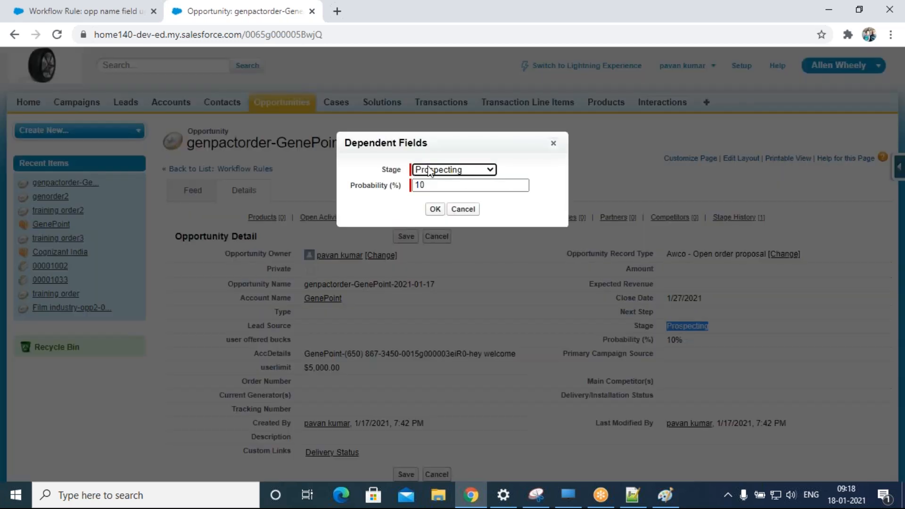
left_click(455, 170)
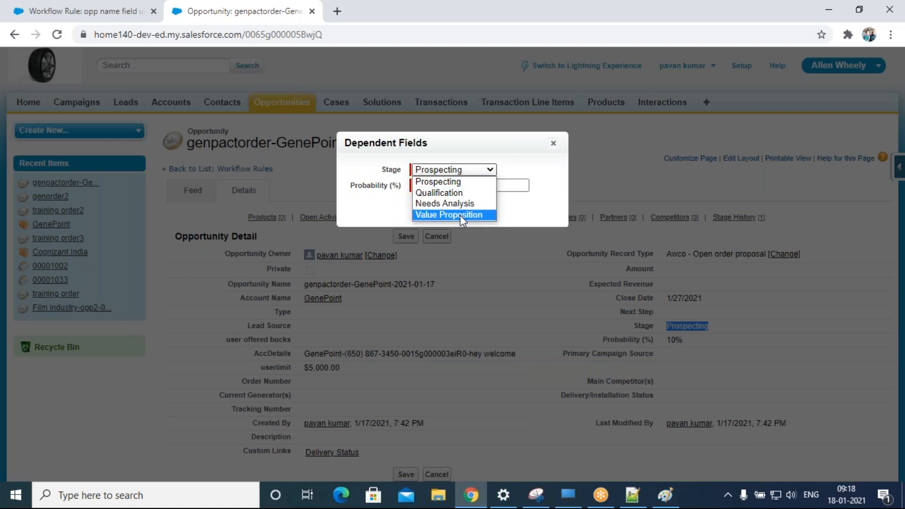
left_click(460, 215)
left_click(460, 173)
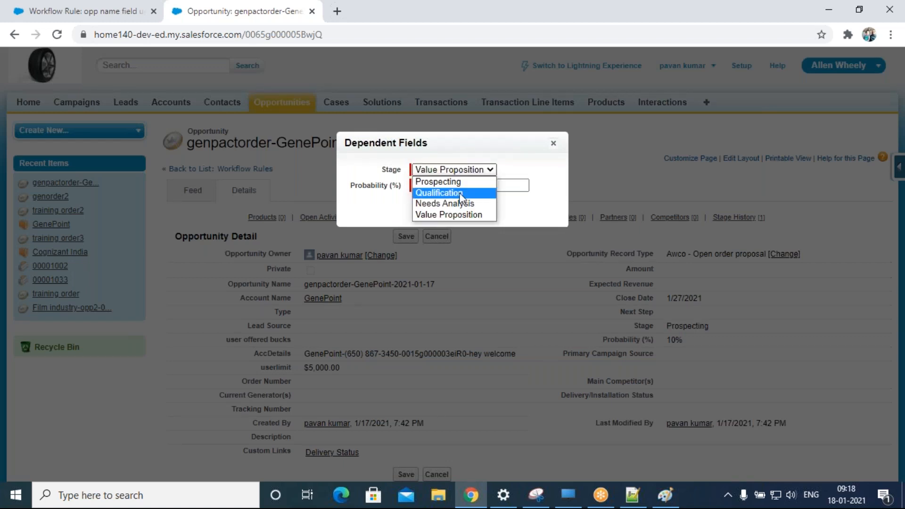
left_click(462, 204)
key("Tab")
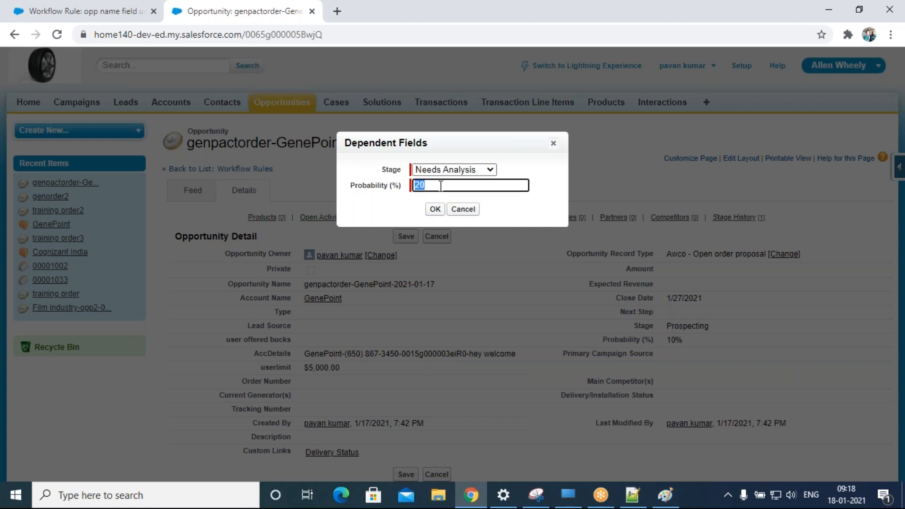
type("70")
left_click(434, 209)
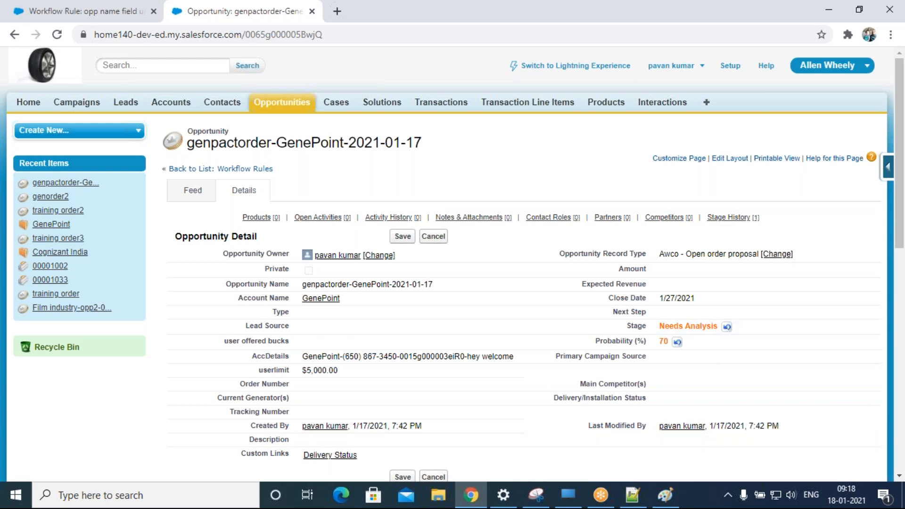
mouse_move(430, 217)
left_click(403, 237)
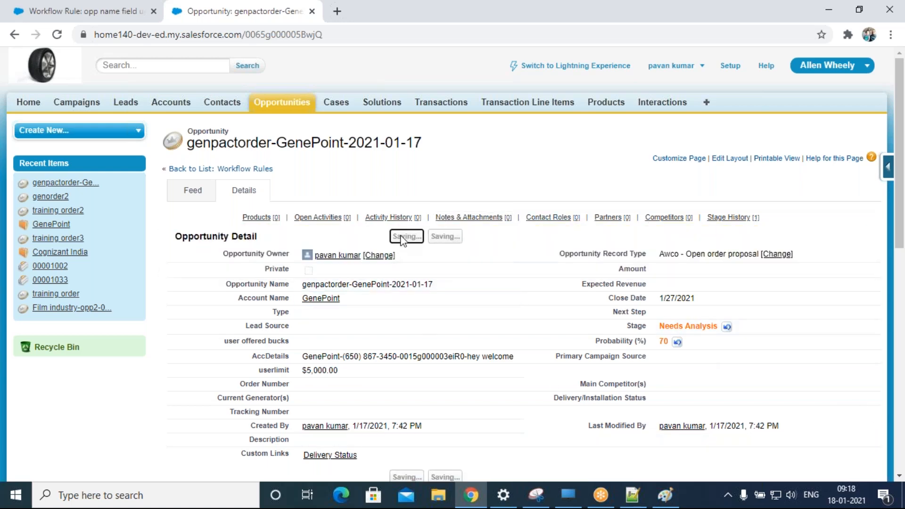
- Change the genpactorder opportunity's record type to Awco - Sales order and save it
left_click_drag(564, 253, 652, 258)
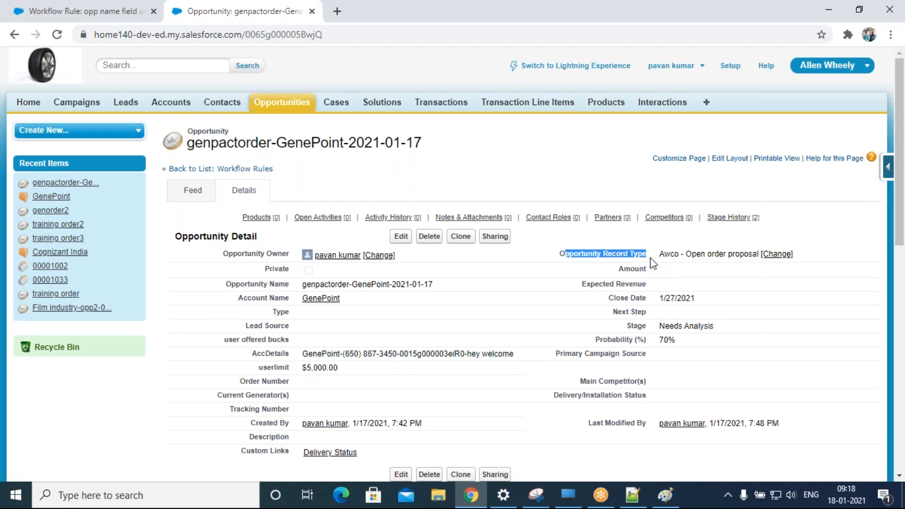
left_click(776, 255)
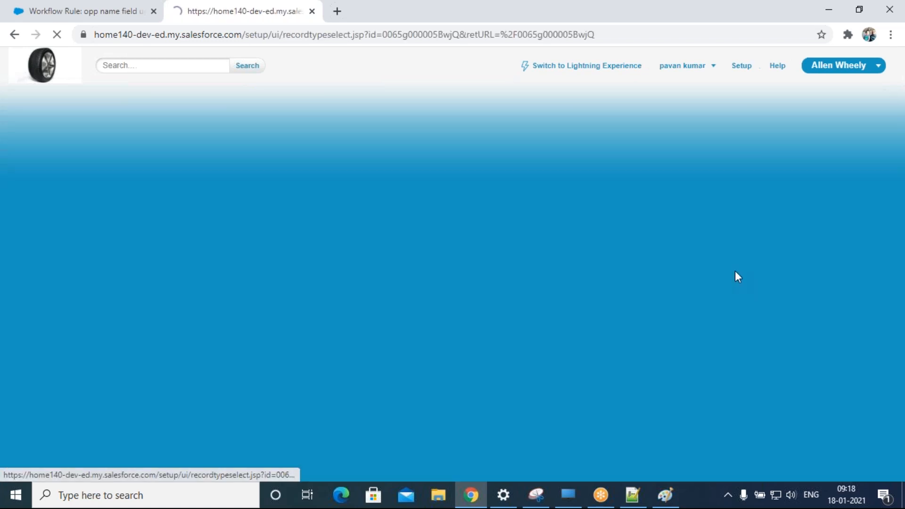
left_click(330, 270)
left_click(344, 302)
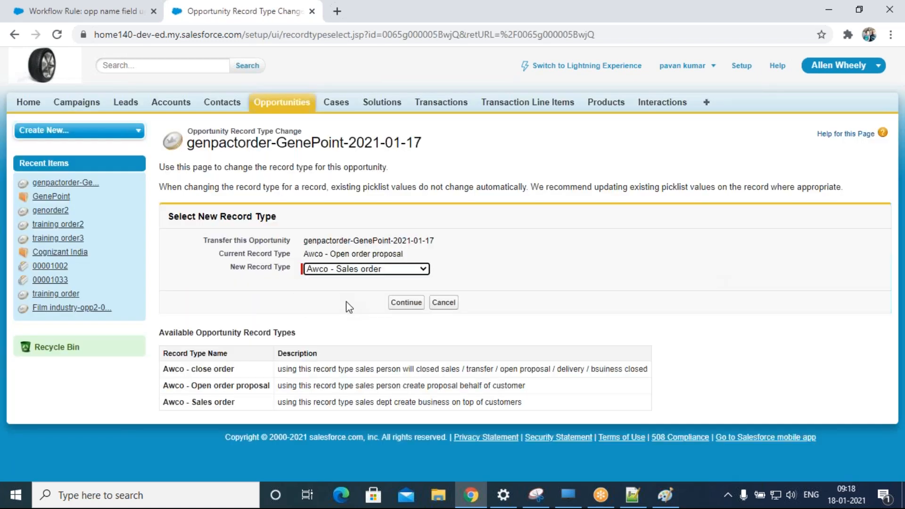
left_click(394, 272)
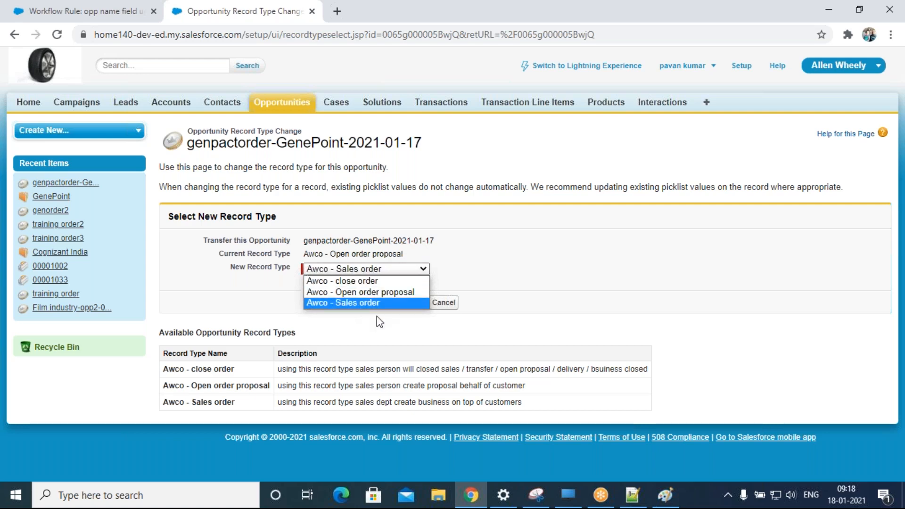
left_click(359, 304)
left_click(404, 301)
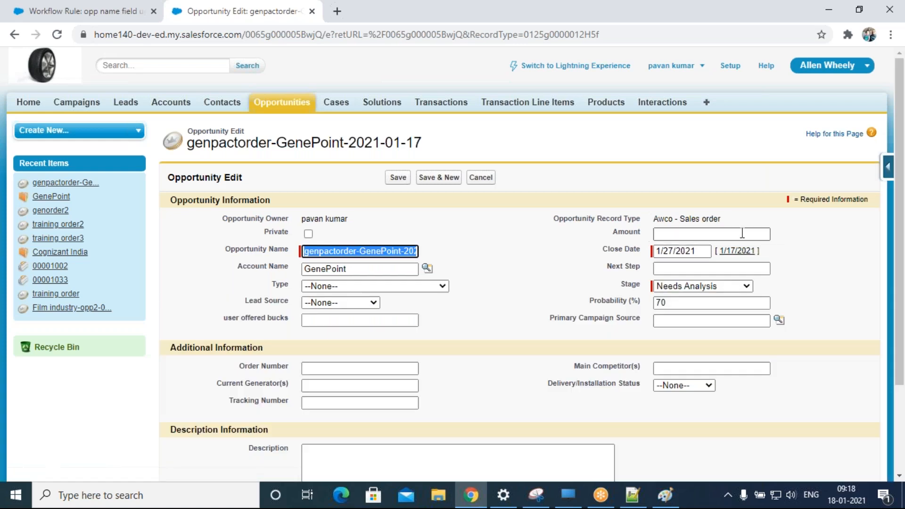
left_click_drag(653, 221, 812, 221)
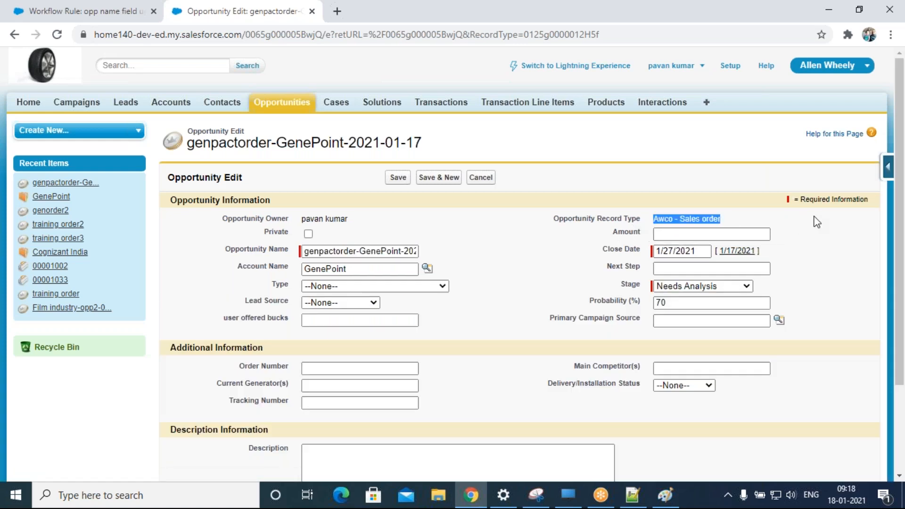
double_click(672, 304)
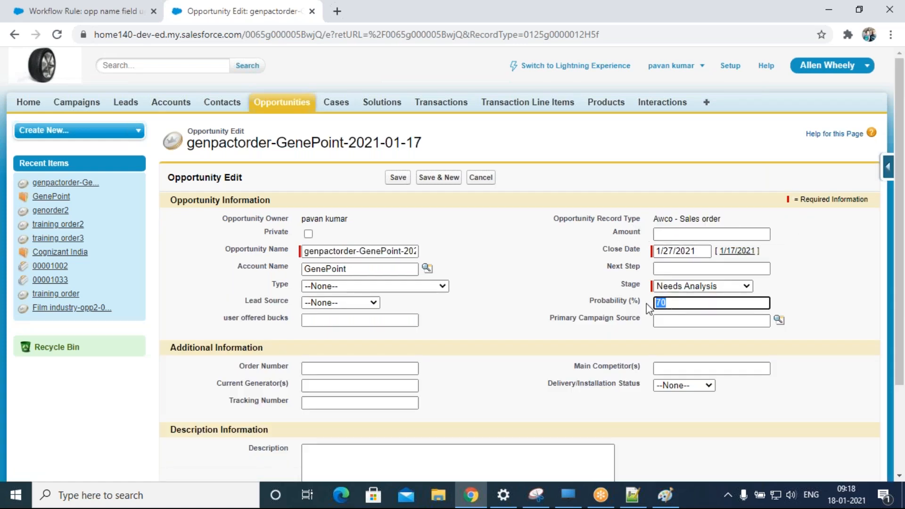
left_click(398, 177)
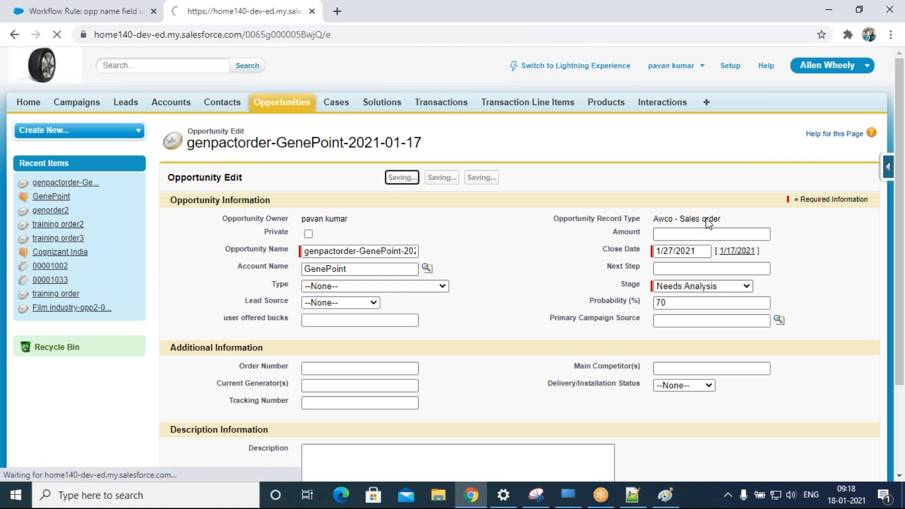
- Set the genpactorder opportunity's stage to Closed Won with a probability of 100, and save the change
double_click(684, 338)
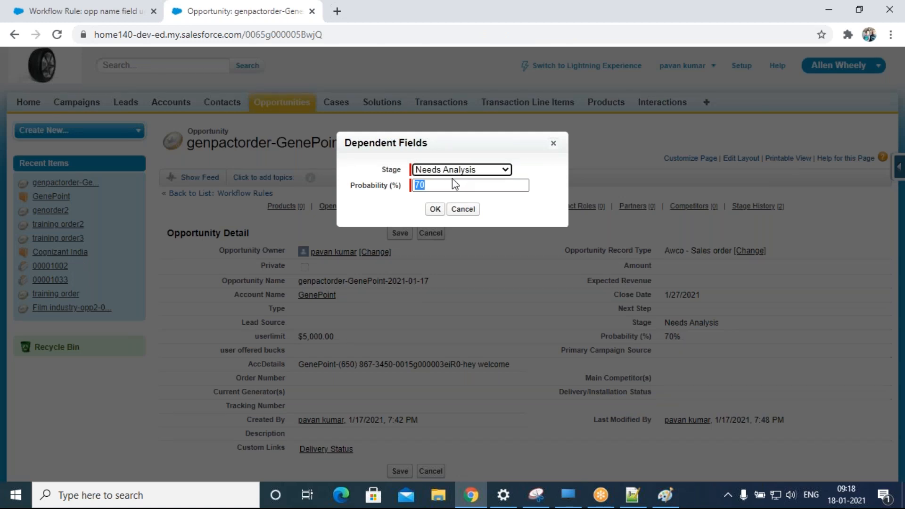
type("100")
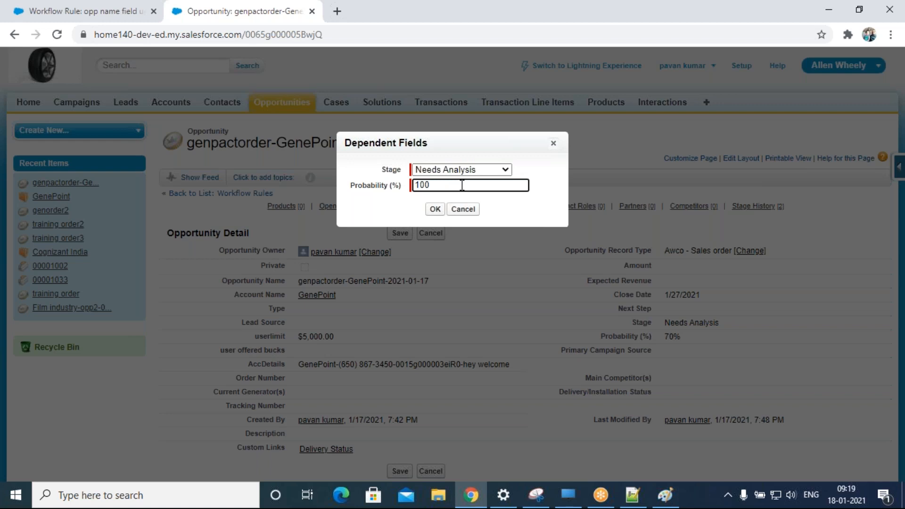
left_click(479, 171)
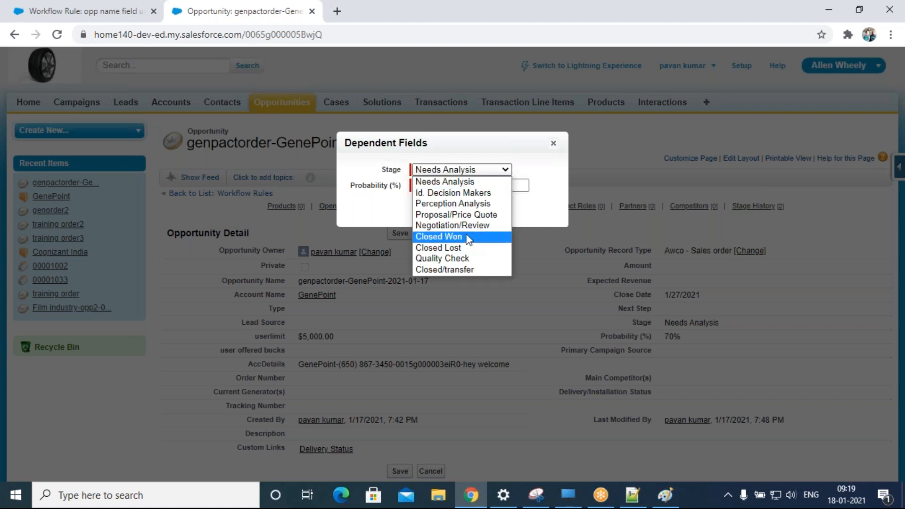
left_click(466, 248)
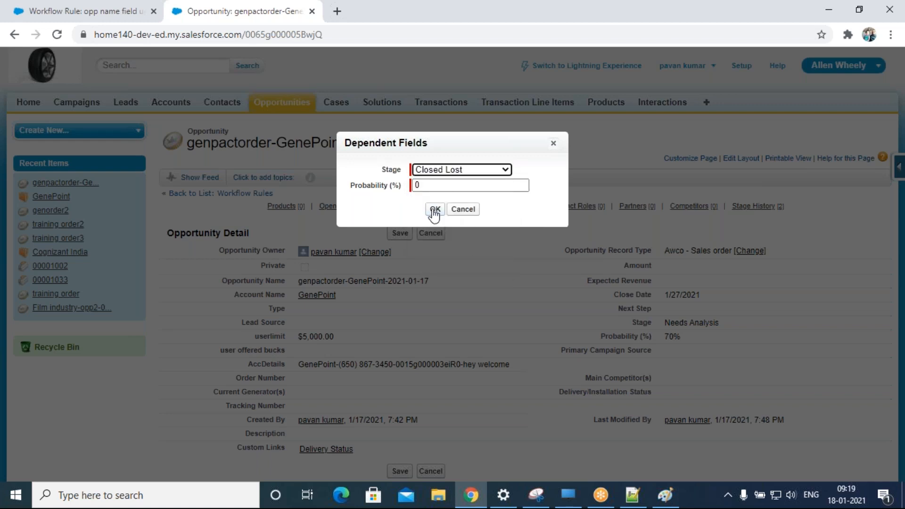
left_click(466, 170)
left_click(467, 224)
left_click(471, 171)
left_click(466, 236)
double_click(414, 185)
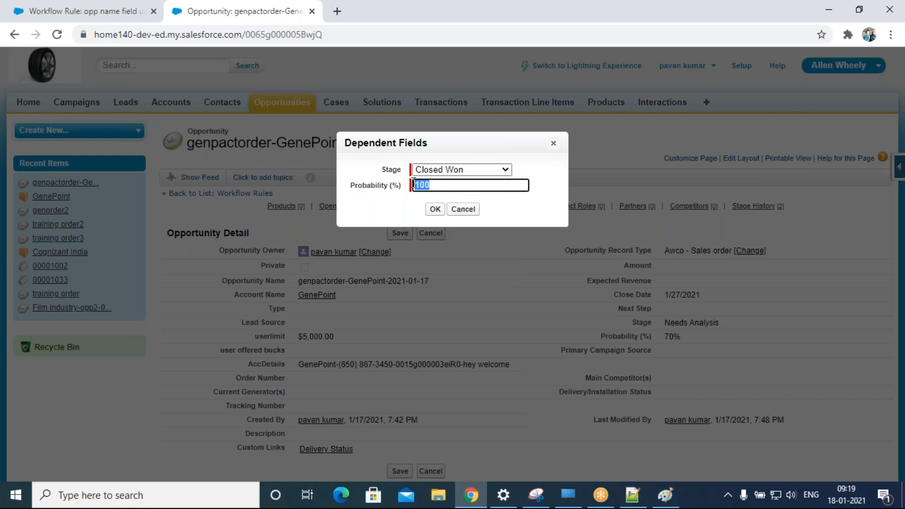
left_click(436, 209)
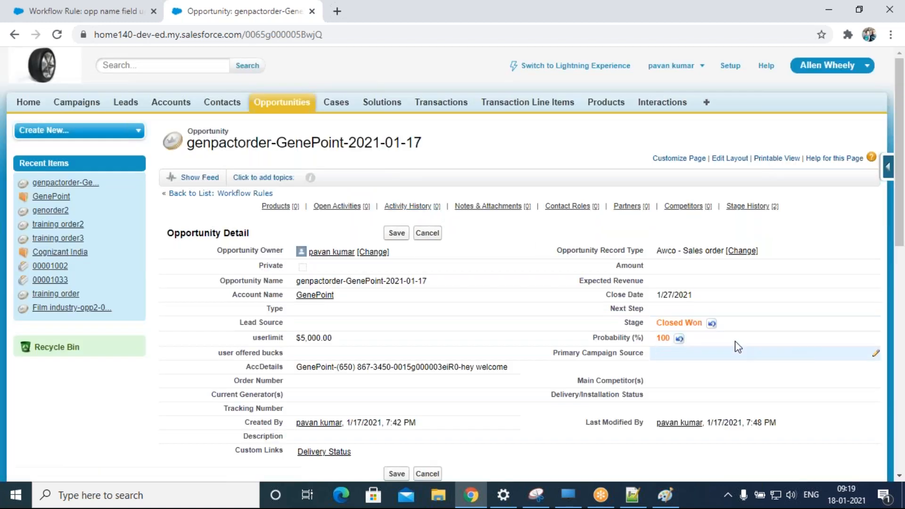
left_click(396, 233)
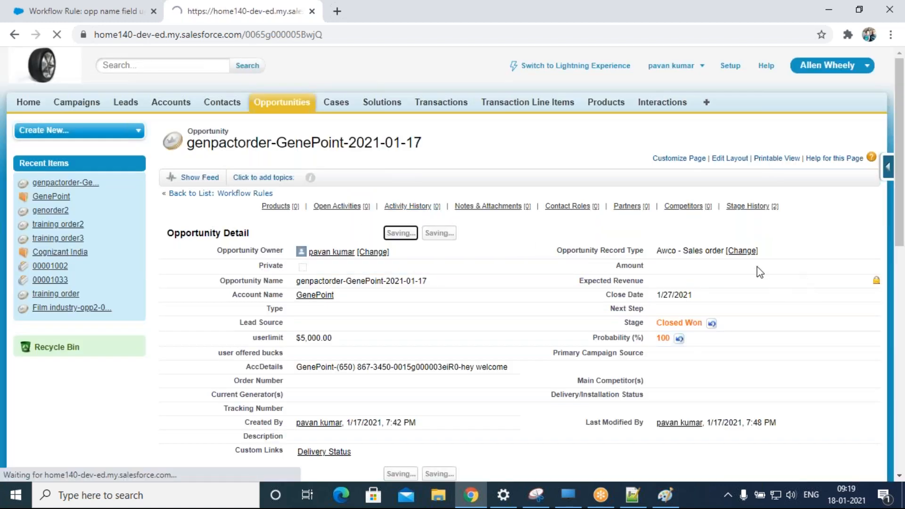
- Change the genpactorder opportunity's record type to Awco - close order and save the record
left_click_drag(554, 251, 654, 256)
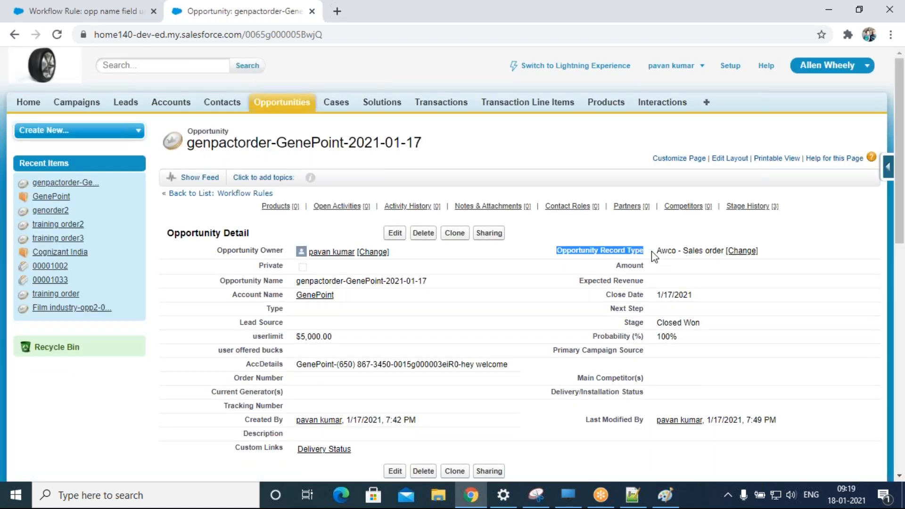
left_click(739, 255)
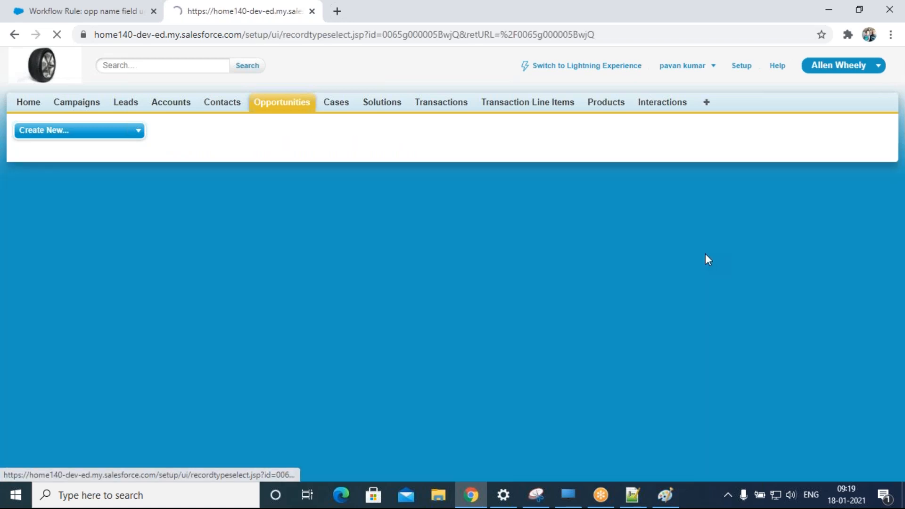
left_click(385, 269)
left_click(380, 280)
left_click(404, 301)
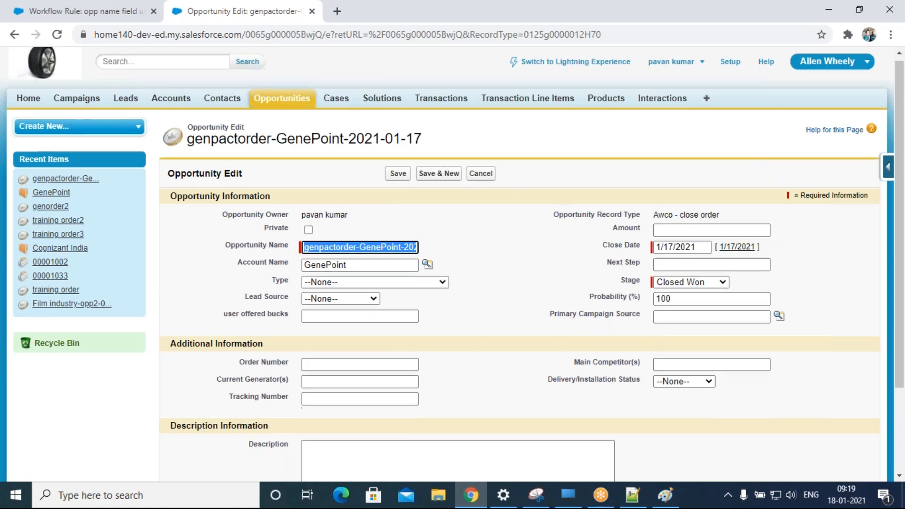
scroll(451, 337, "down", 2)
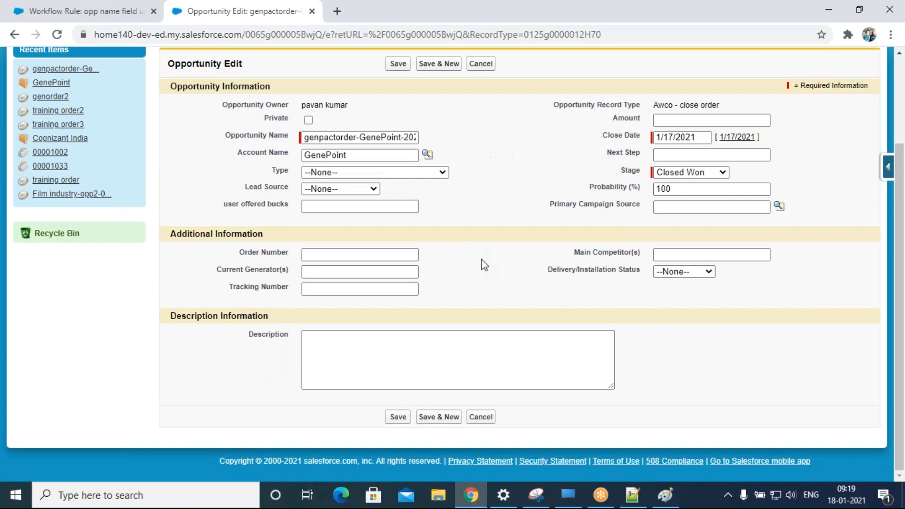
scroll(481, 263, "up", 2)
left_click(397, 178)
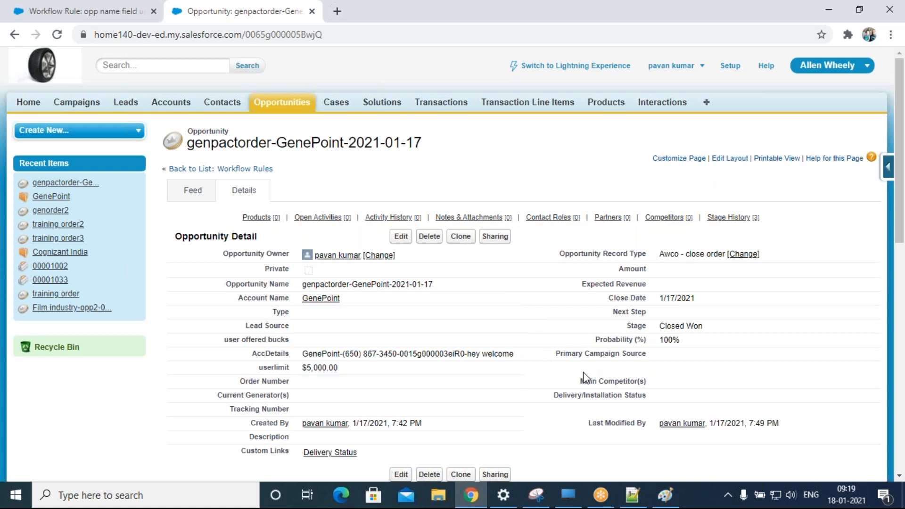
- Examine the stage choices available on the genpactorder opportunity without changing them, and check its record type
left_click_drag(710, 339, 643, 327)
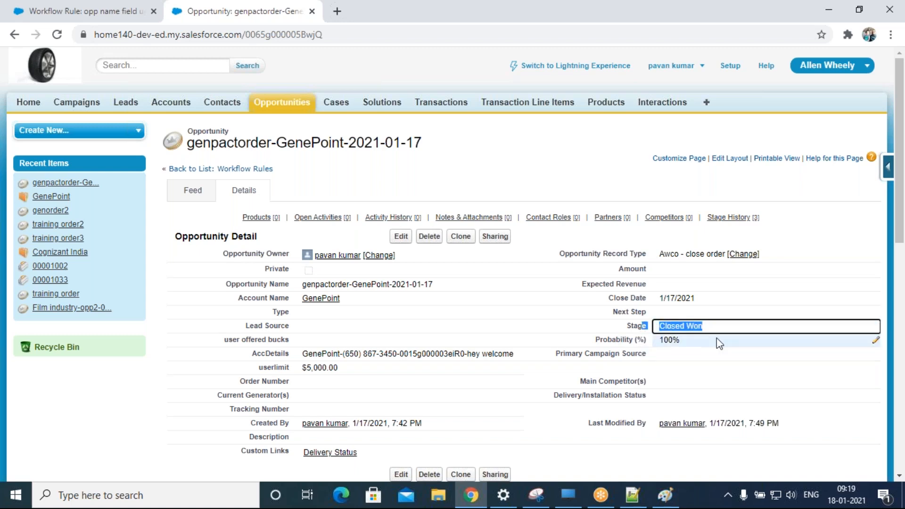
double_click(707, 326)
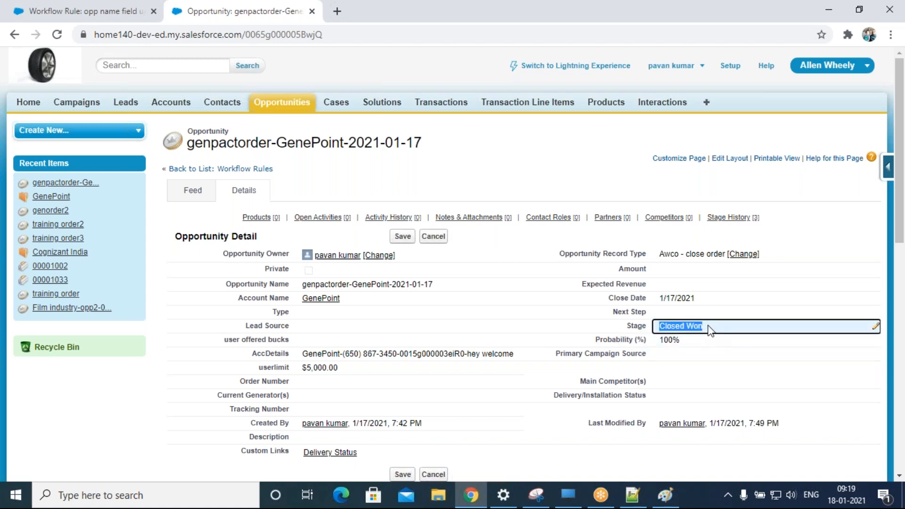
left_click(475, 171)
left_click(553, 145)
left_click_drag(552, 254, 652, 255)
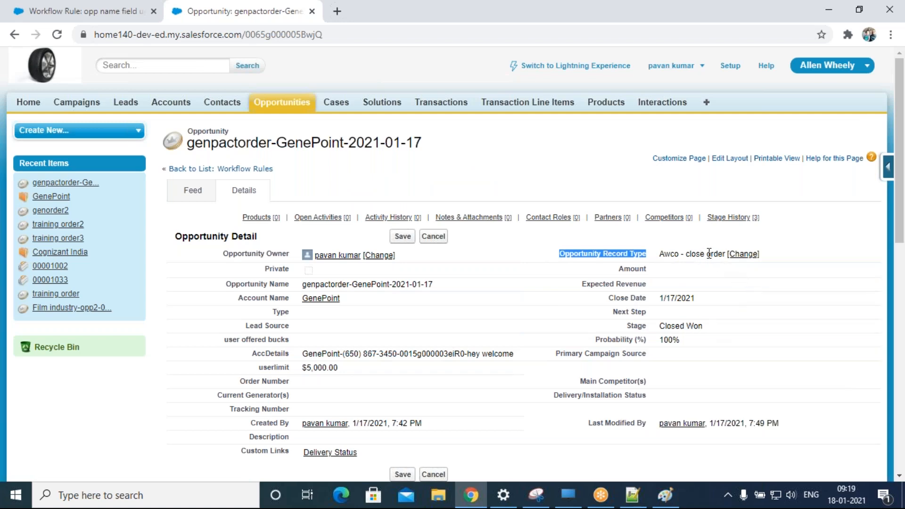
- Start a new opportunity to examine the record types offered, and cancel without creating it
left_click(292, 107)
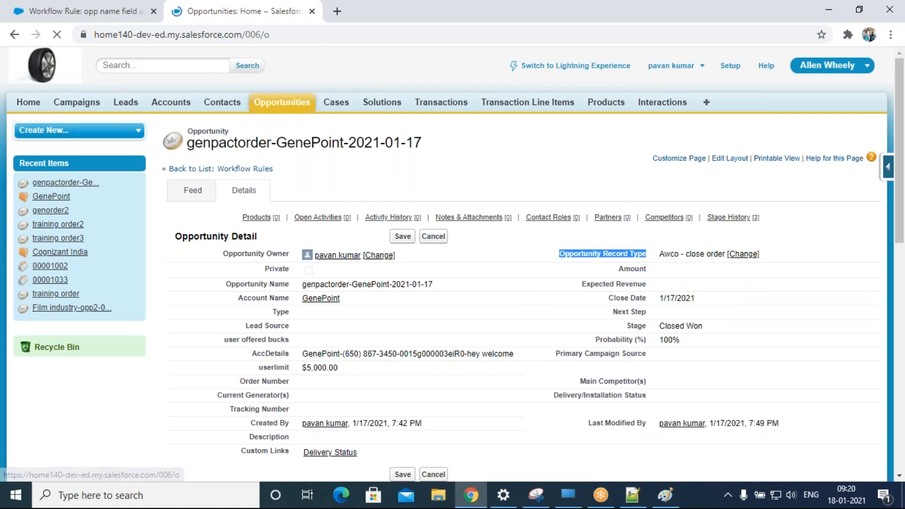
left_click(393, 203)
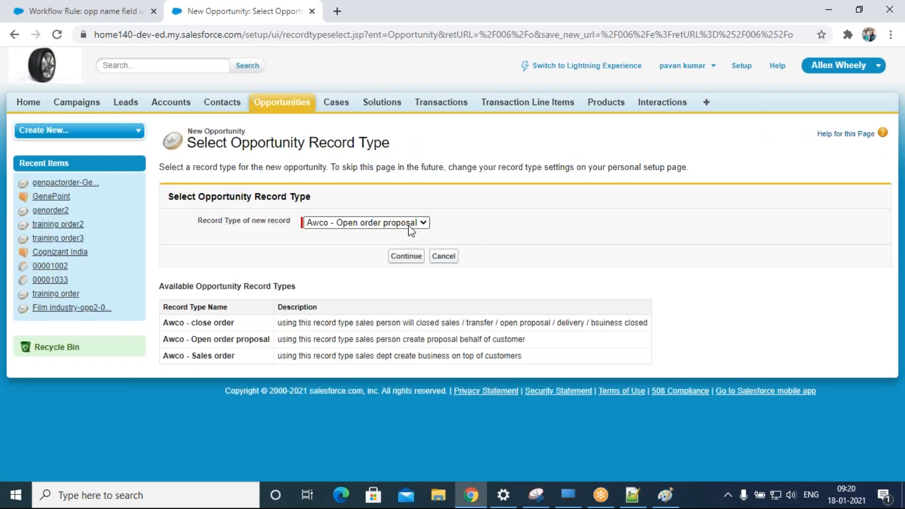
left_click(377, 222)
left_click(362, 246)
left_click(418, 224)
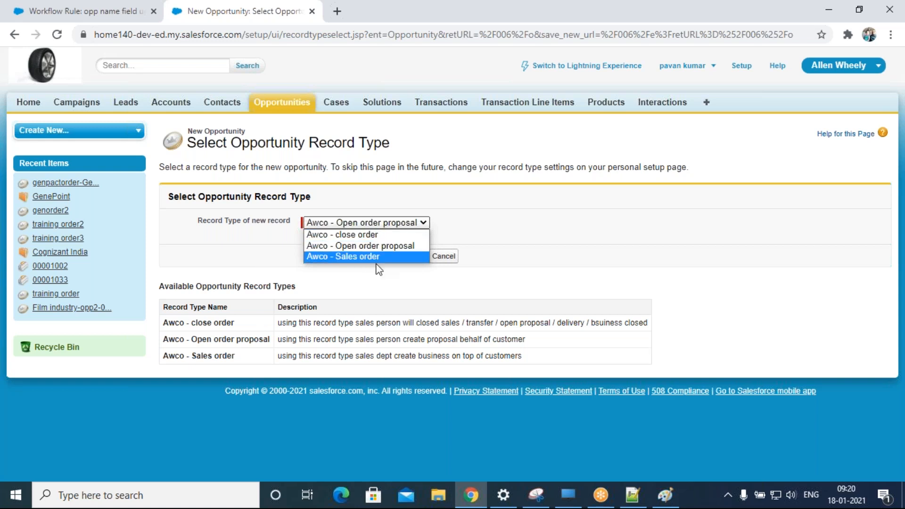
left_click_drag(196, 221, 293, 218)
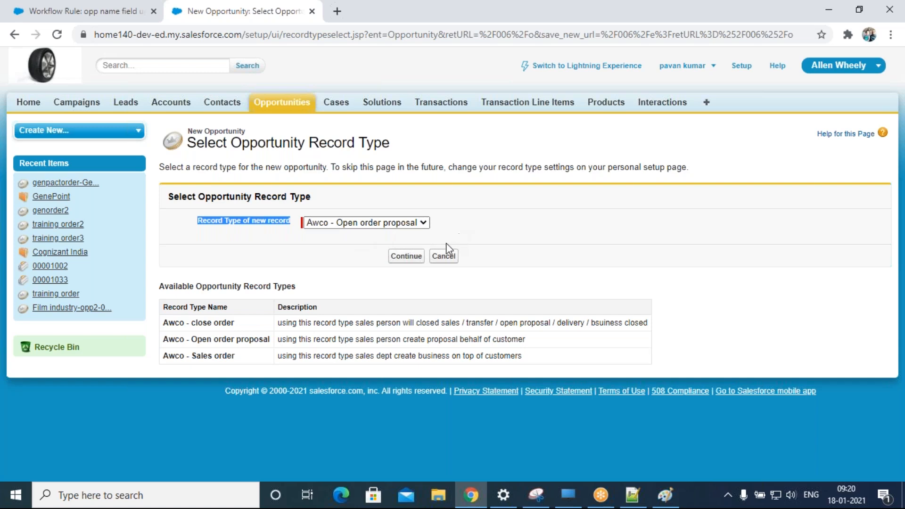
left_click(519, 255)
left_click(443, 258)
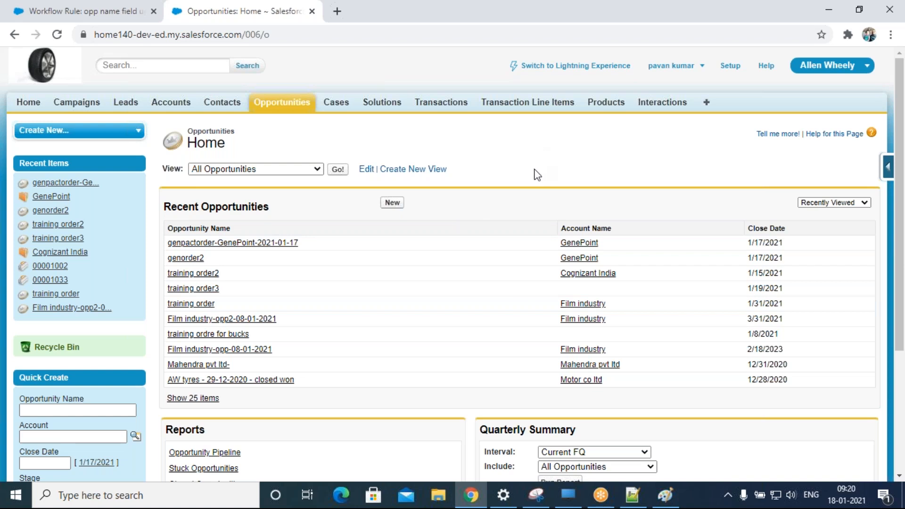
- Return to the workflow rule in Setup and open the list of all workflow rules
left_click(155, 5)
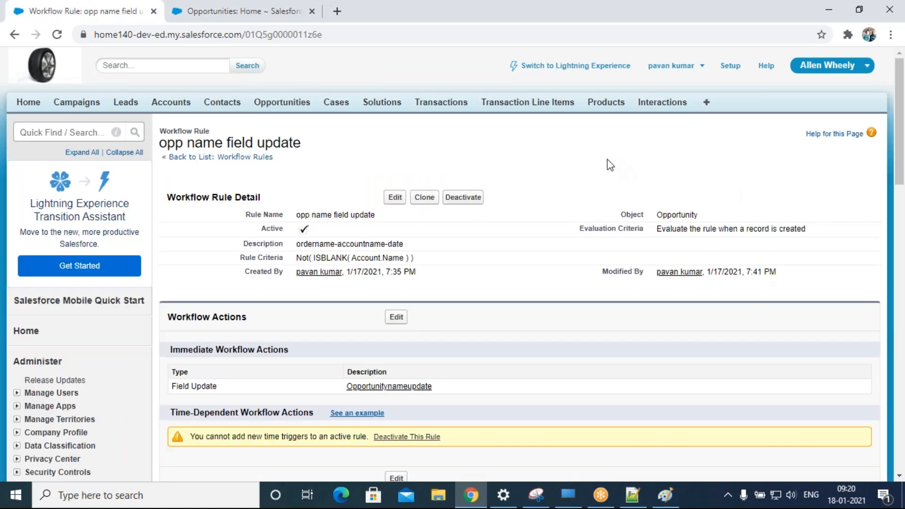
scroll(93, 398, "down", 10)
left_click(94, 421)
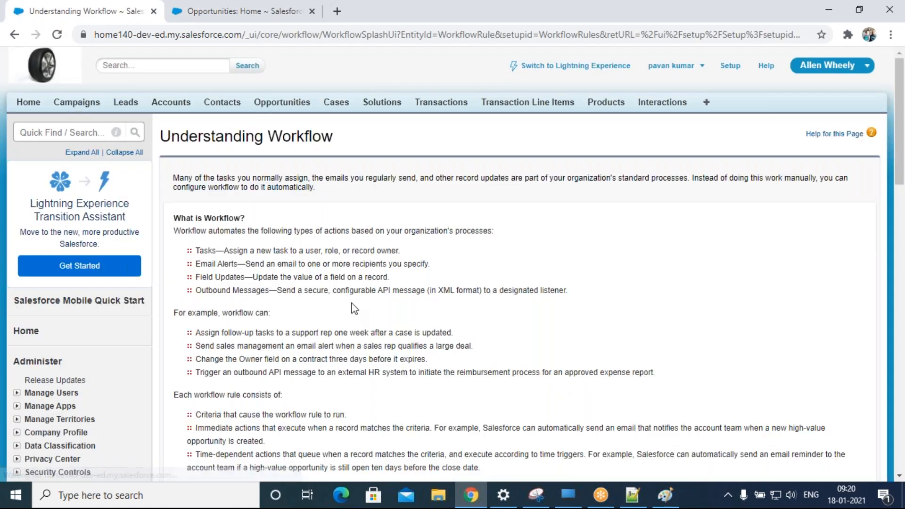
scroll(355, 309, "down", 6)
left_click(192, 249)
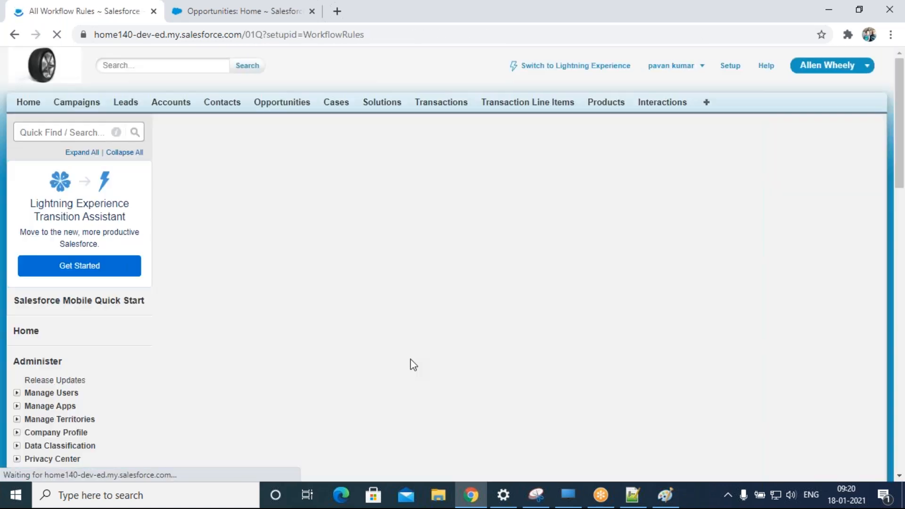
- Create a new workflow rule with Opportunity as its object and continue to the rule configuration
left_click(519, 281)
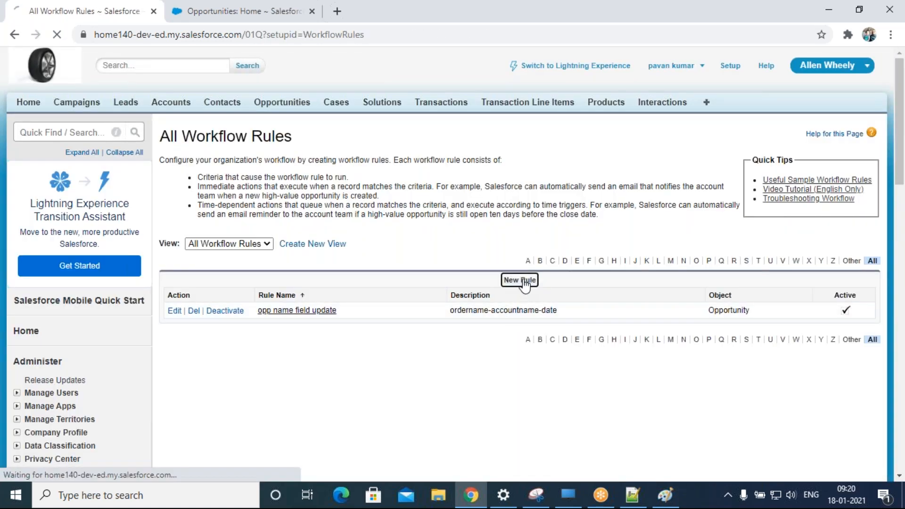
left_click(376, 256)
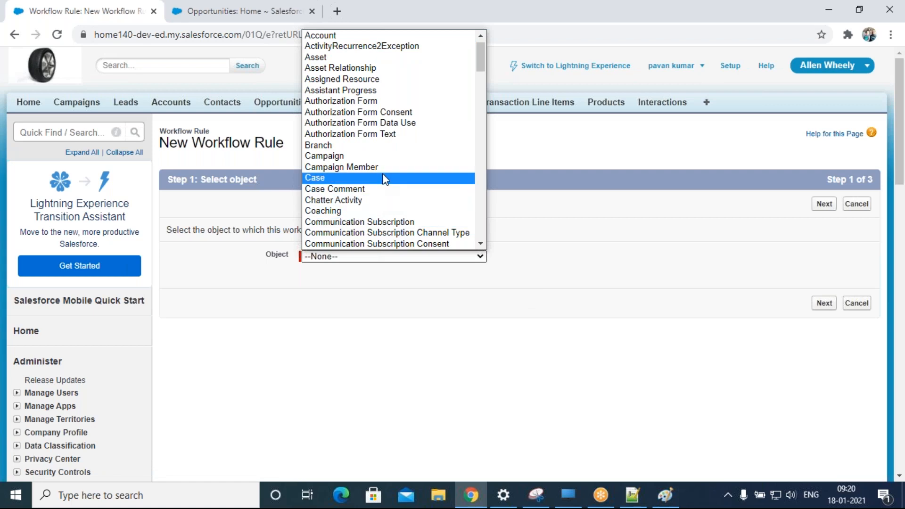
scroll(385, 187, "down", 5)
scroll(385, 188, "down", 8)
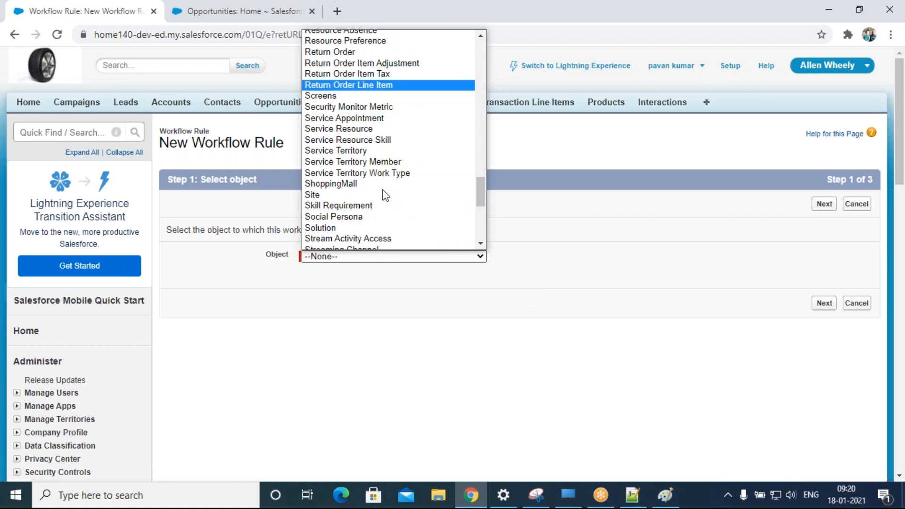
scroll(385, 199, "up", 10)
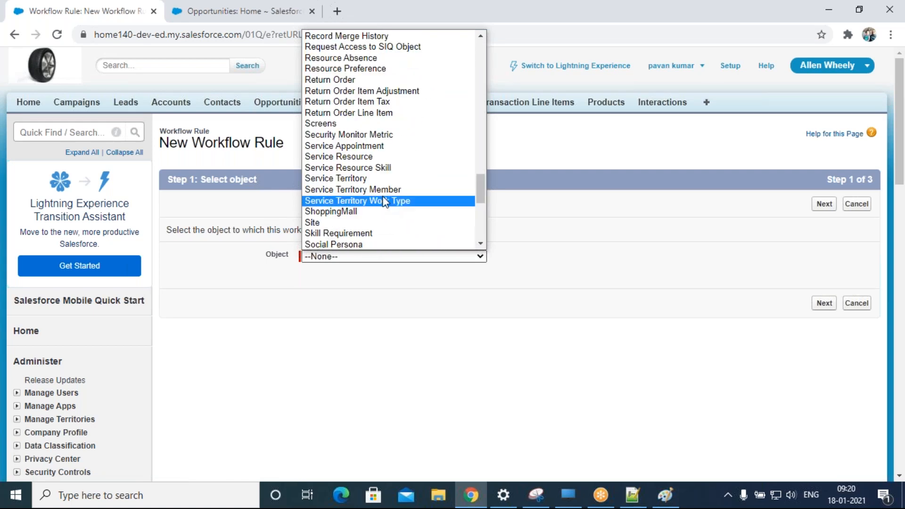
scroll(384, 216, "up", 8)
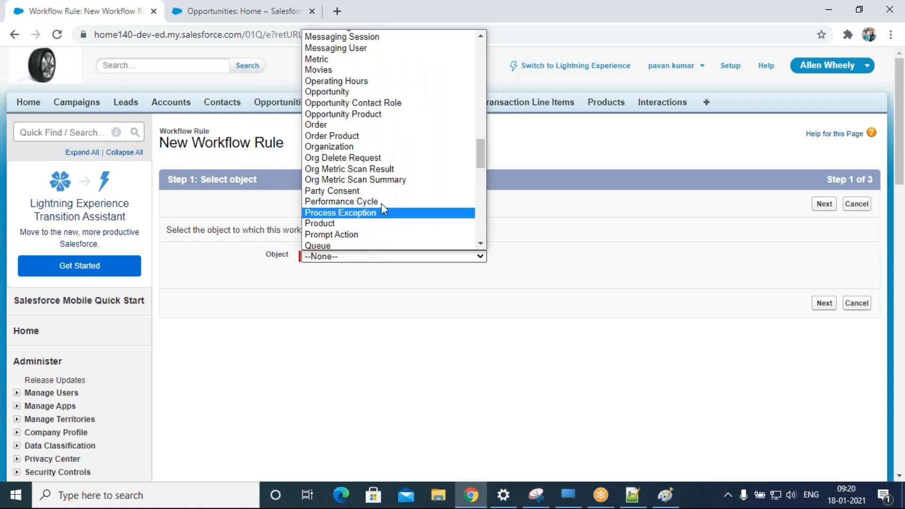
left_click(372, 92)
left_click(821, 307)
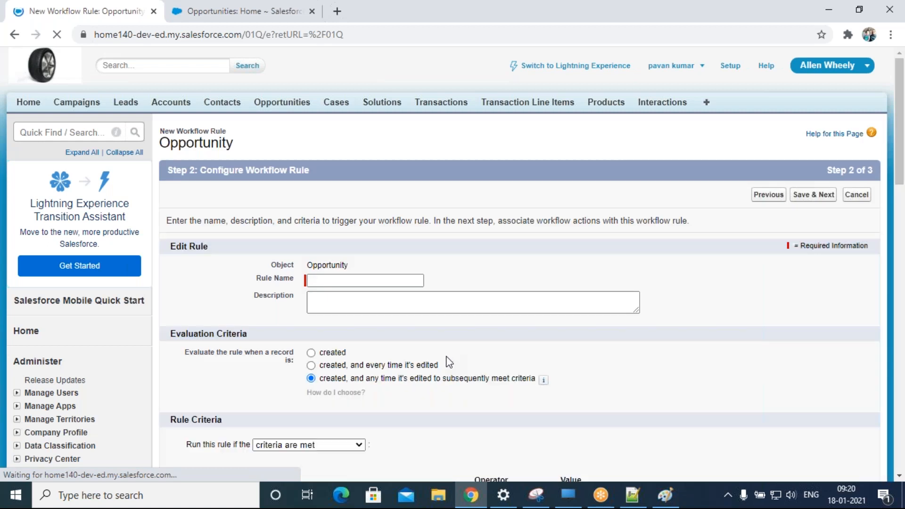
left_click(366, 281)
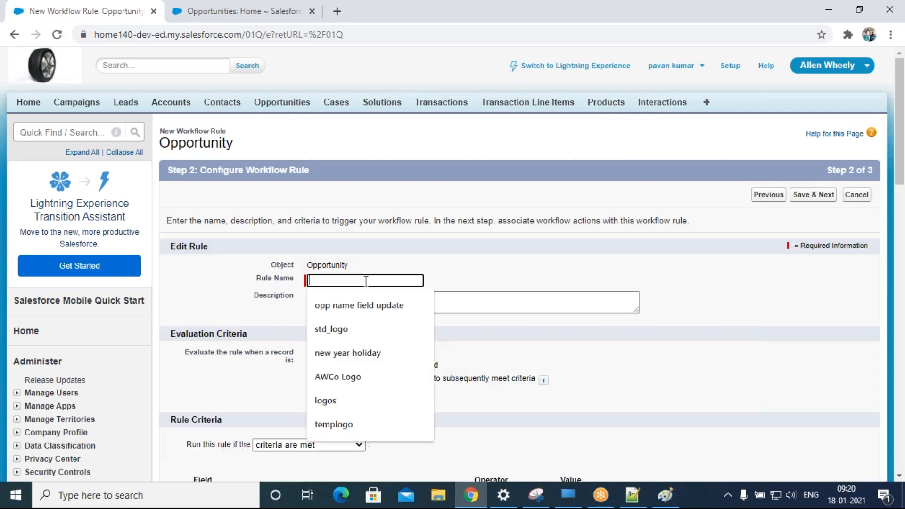
type("Ordername")
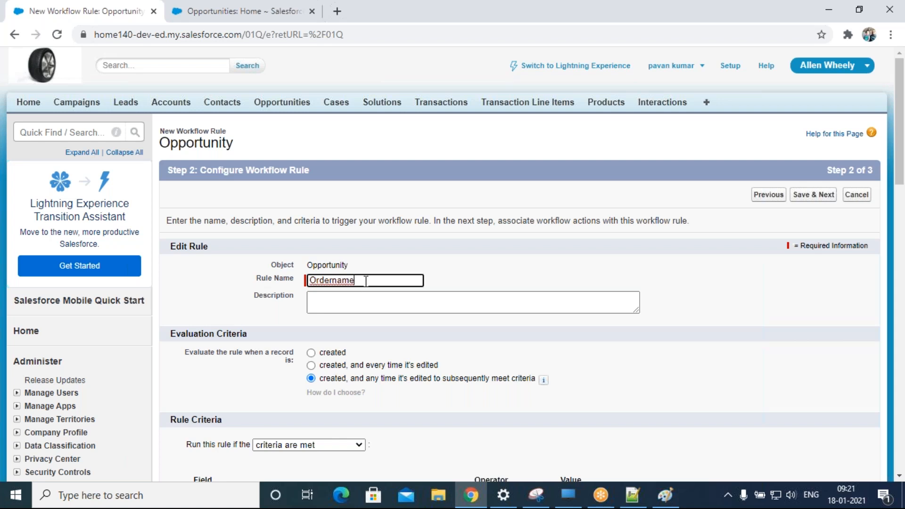
key("BackSpace")
key("BackSpace")
key("BackSpace")
key("BackSpace")
key("BackSpace")
key("BackSpace")
key("BackSpace")
key("BackSpace")
key("BackSpace")
- Name the rule "Recordtype field update" and describe it as "change the record type based on the probability filed value"
type("Recordtype")
type("c")
type(" field update")
key("Tab")
type("change the re")
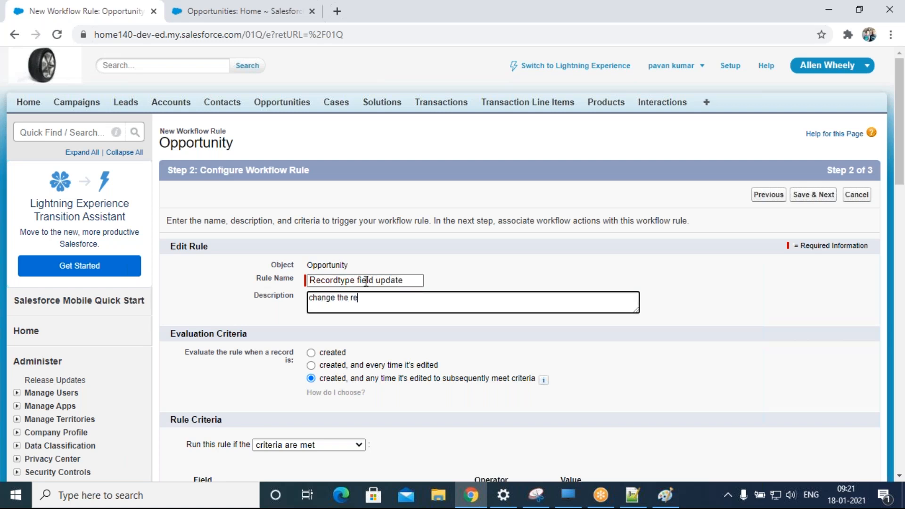
type("cord type based on the probability filed value")
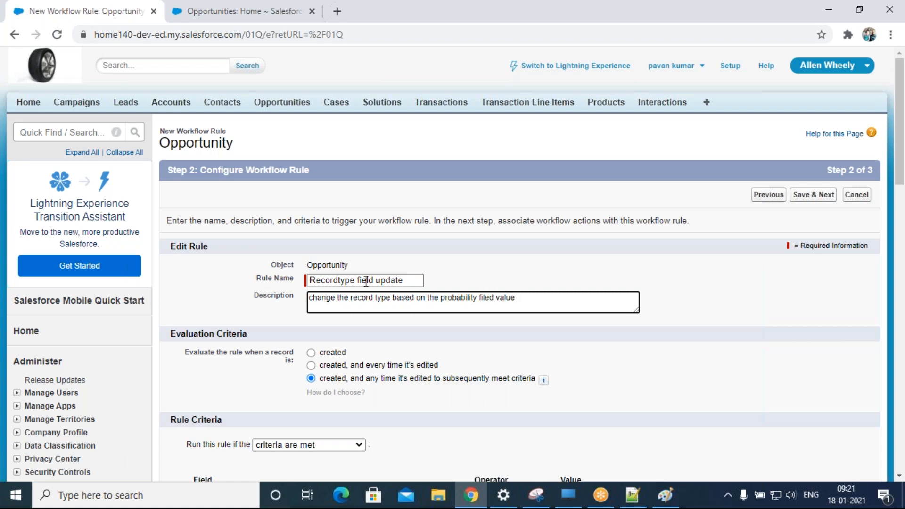
- Set the rule to be evaluated when a record is created, and every time it's edited
scroll(679, 121, "down", 3)
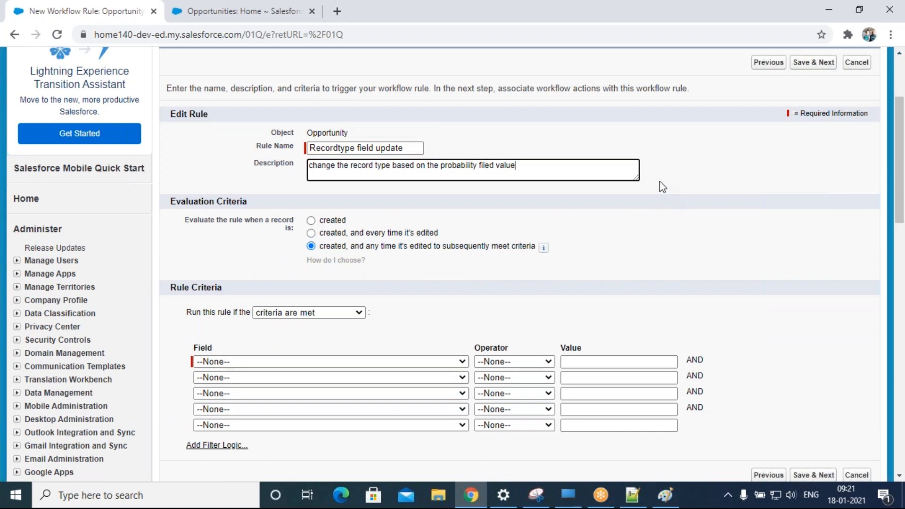
left_click(266, 15)
left_click(79, 12)
mouse_move(649, 499)
left_click(310, 233)
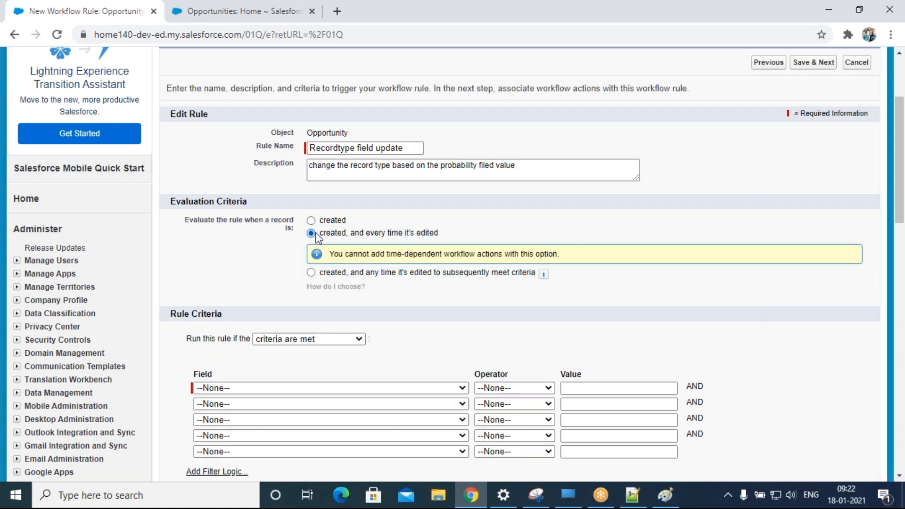
- Open the genorder2 opportunity and bring up its dependent stage and probability fields for editing
left_click(240, 18)
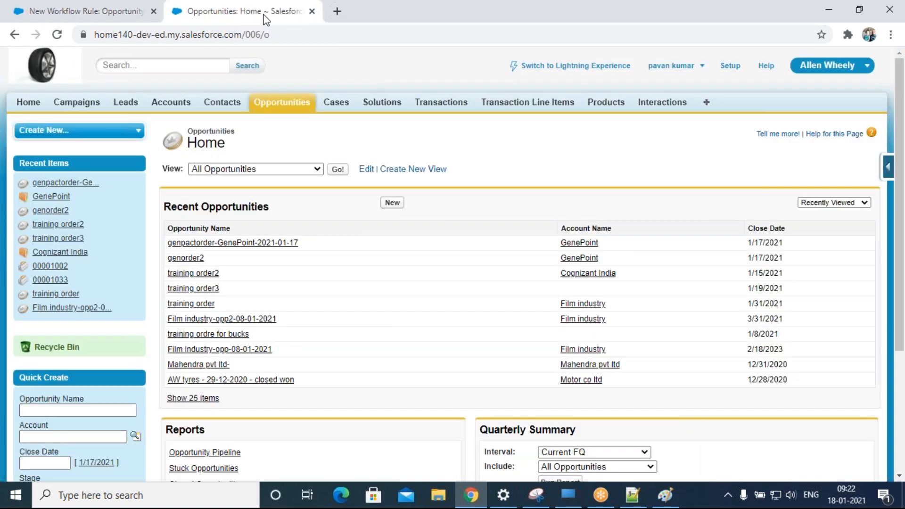
left_click(198, 258)
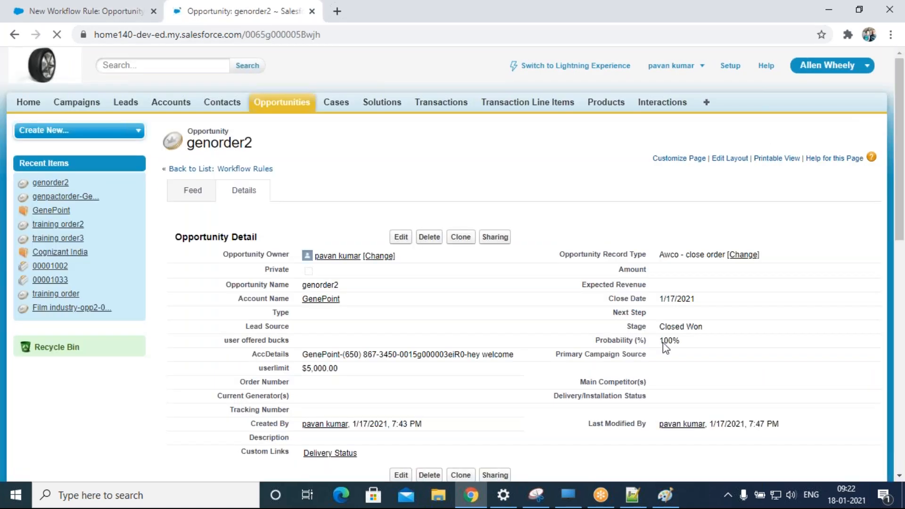
triple_click(693, 346)
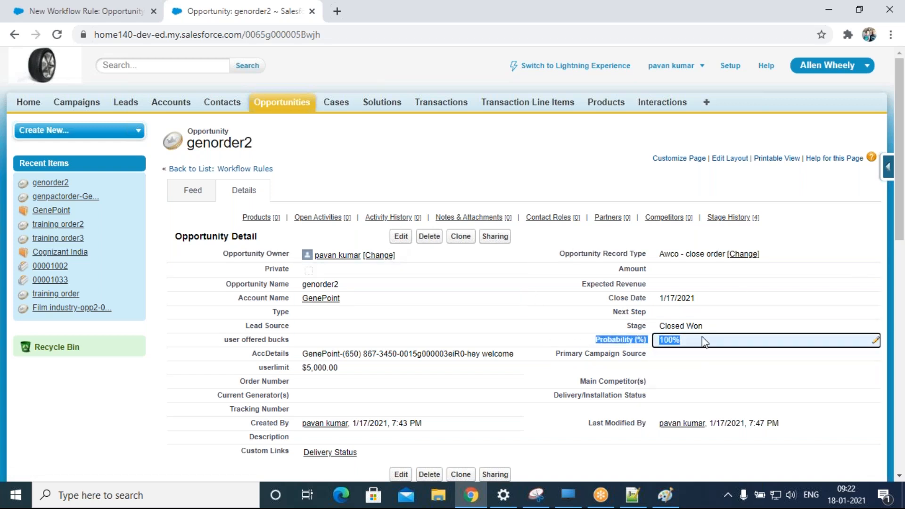
double_click(701, 326)
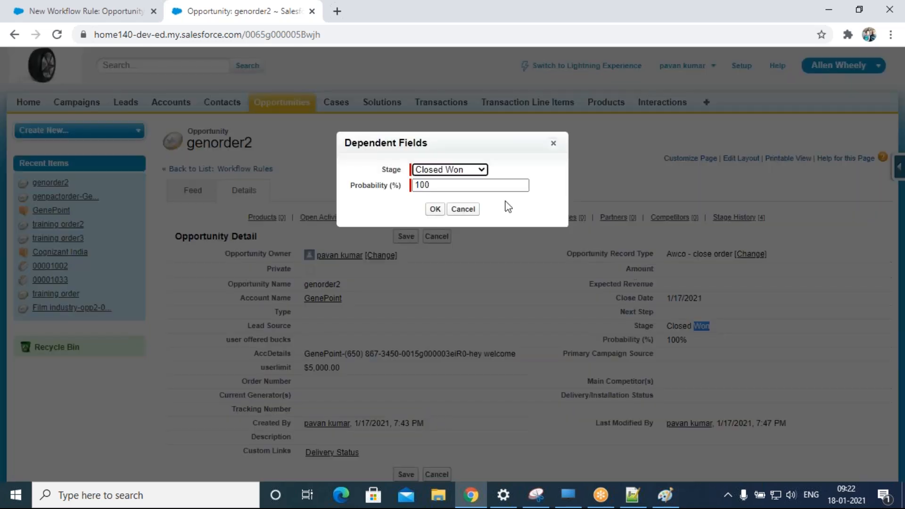
- Close the dependent fields dialog of genorder2 and open the Film industry-opp-08-01-2021 opportunity to view its stage and probability
left_click(481, 170)
left_click(553, 143)
left_click(553, 143)
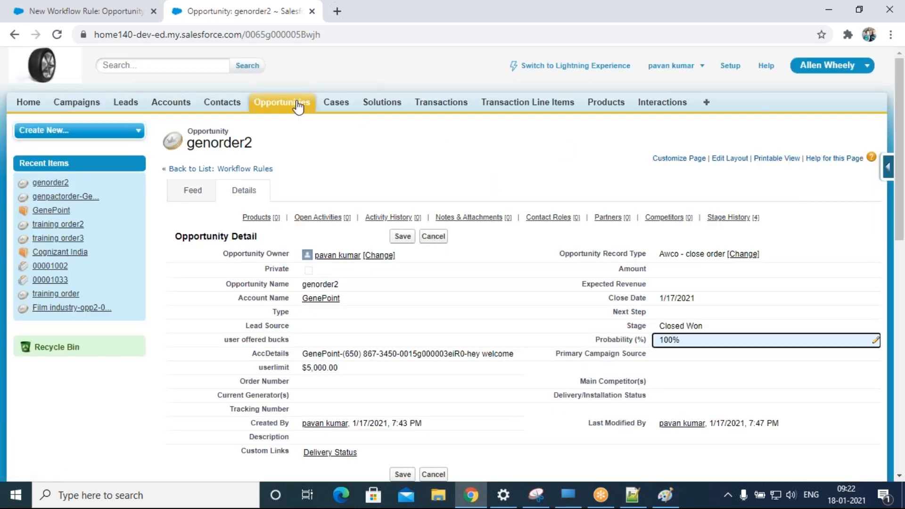
left_click(298, 106)
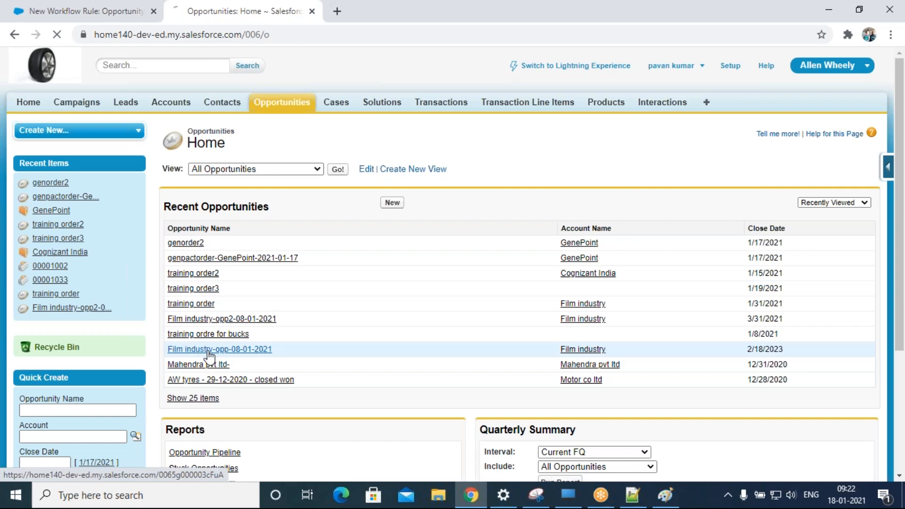
left_click(192, 349)
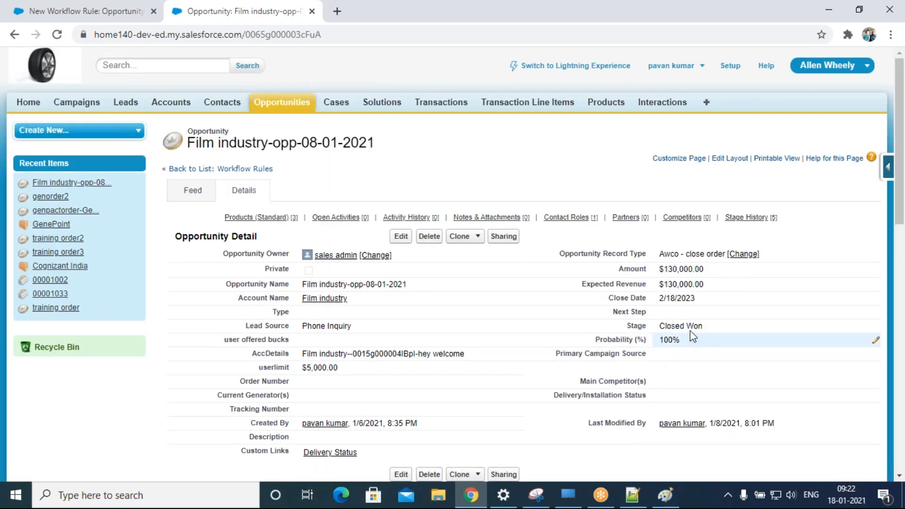
- Expand the recent opportunities list to 25 items and open the Burlington Textiles Weaving Plant Generator opportunity
left_click(289, 103)
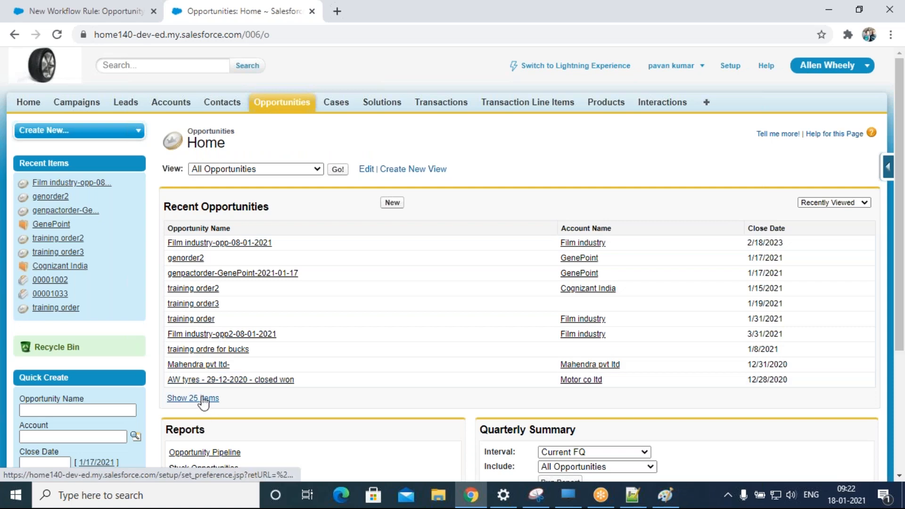
left_click(203, 399)
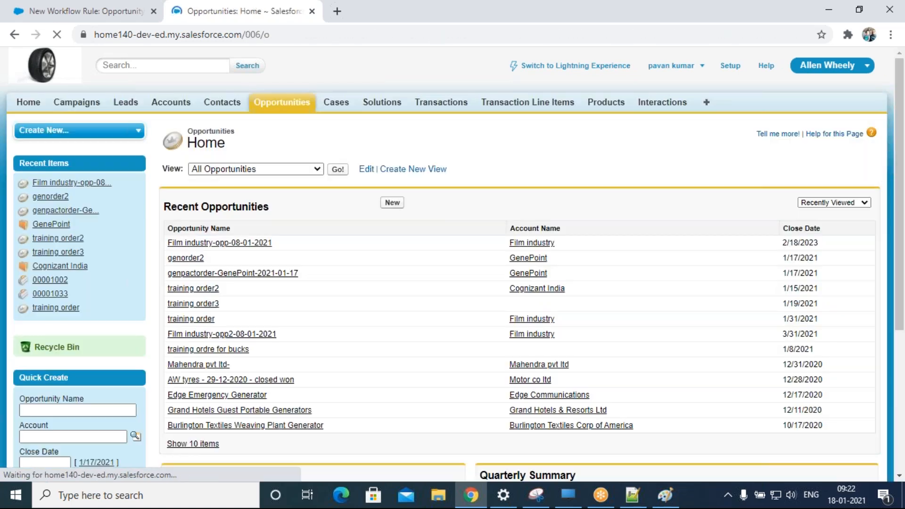
scroll(257, 384, "down", 5)
scroll(253, 377, "up", 1)
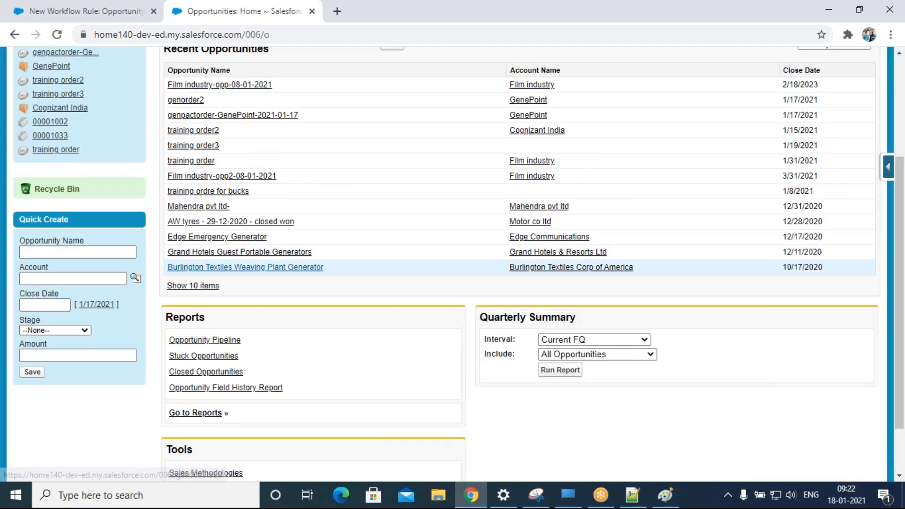
left_click(245, 266)
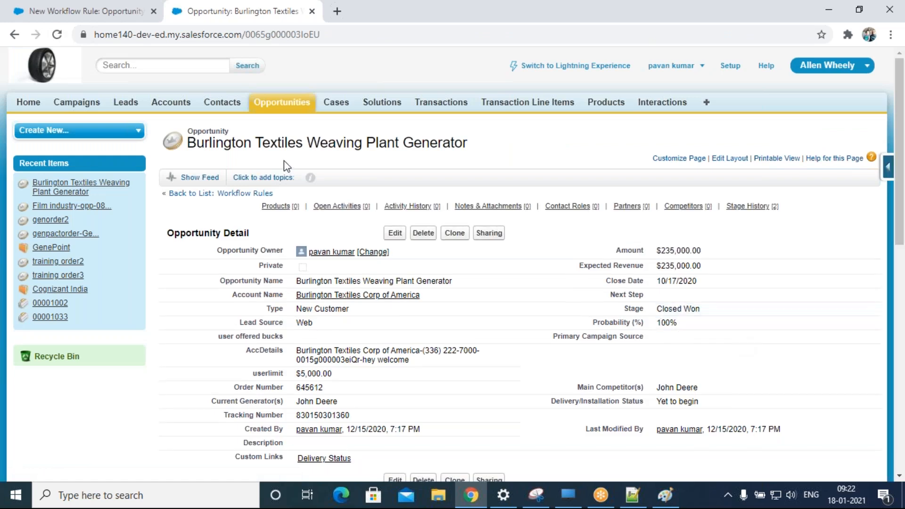
- Open the training order opportunity, inspect its Stage options and Probability (%) value in the dependent fields dialog, and close the dialog
left_click(283, 103)
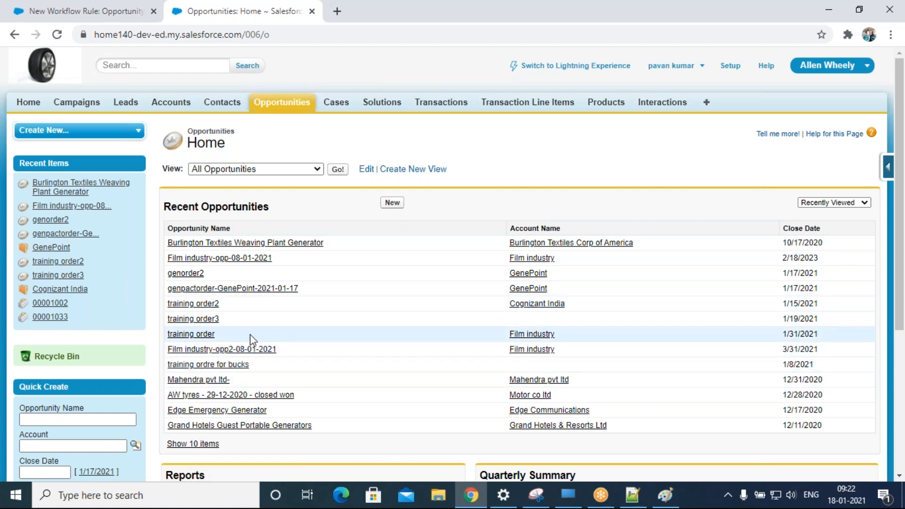
left_click(207, 334)
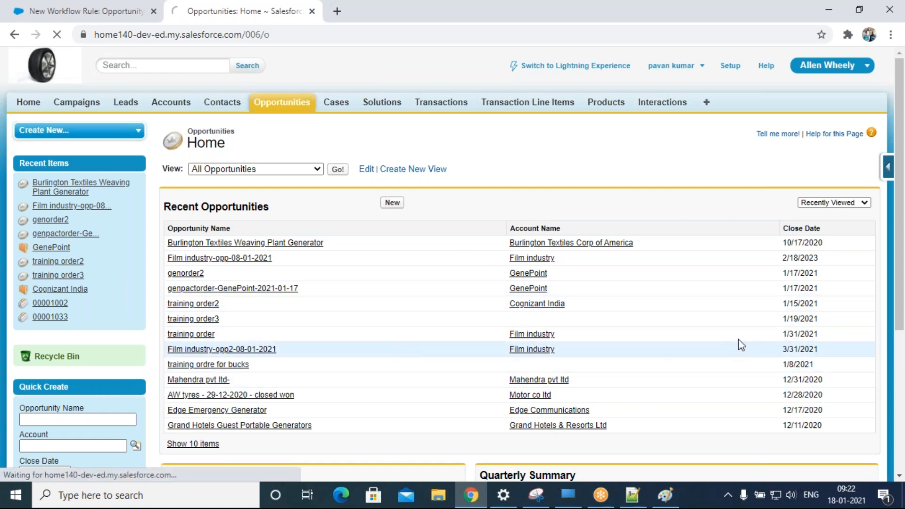
double_click(683, 322)
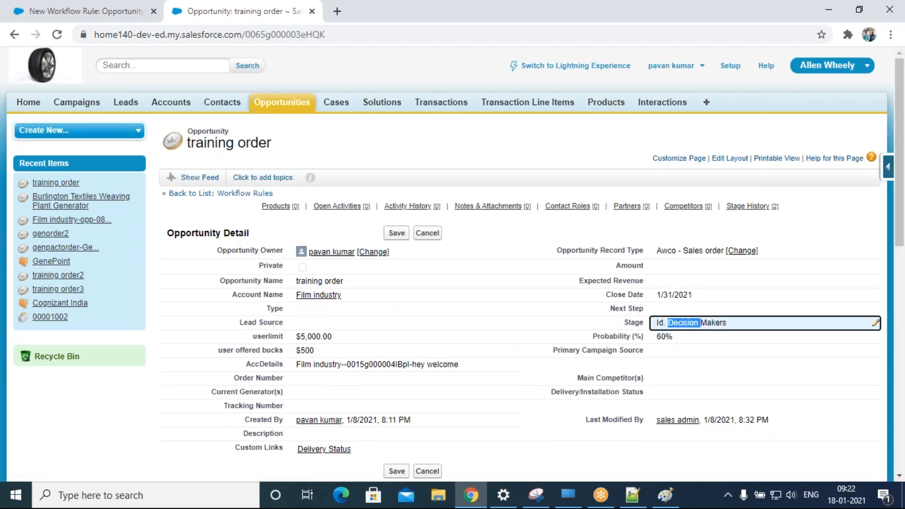
left_click(476, 169)
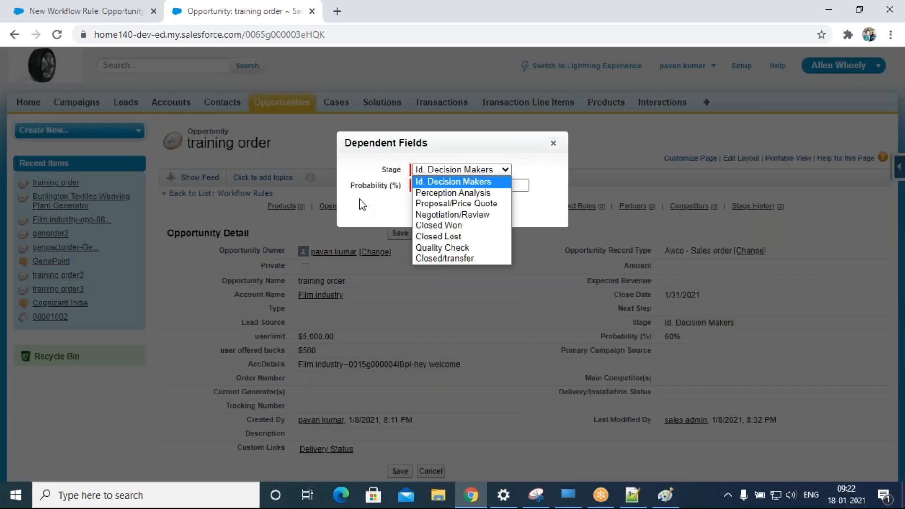
left_click(360, 204)
left_click_drag(442, 189, 412, 186)
left_click(385, 211)
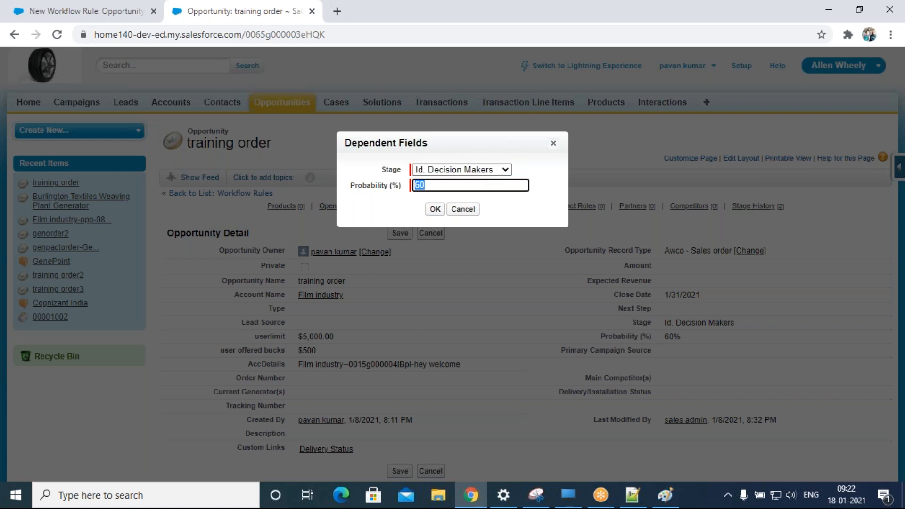
left_click(554, 143)
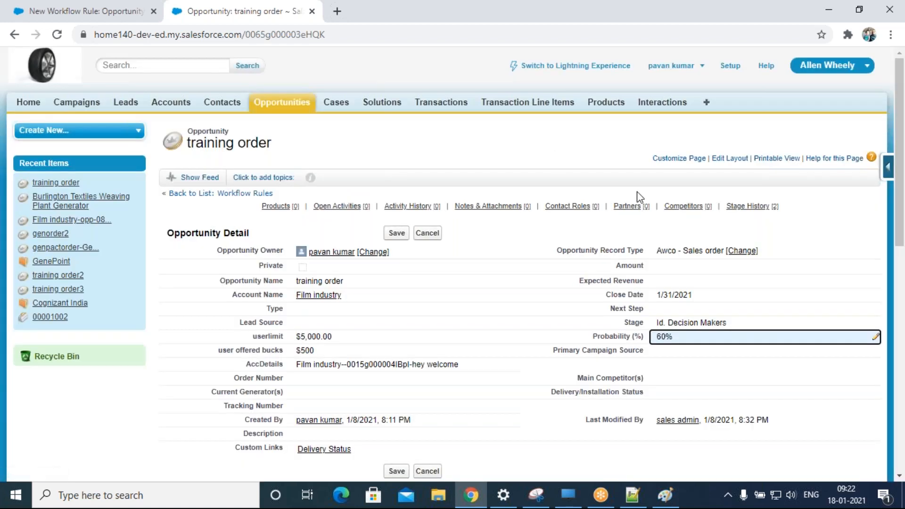
- Examine the training order's Opportunity Record Type and review its probability together with the selectable stages
left_click_drag(557, 249, 648, 252)
left_click_drag(557, 250, 653, 258)
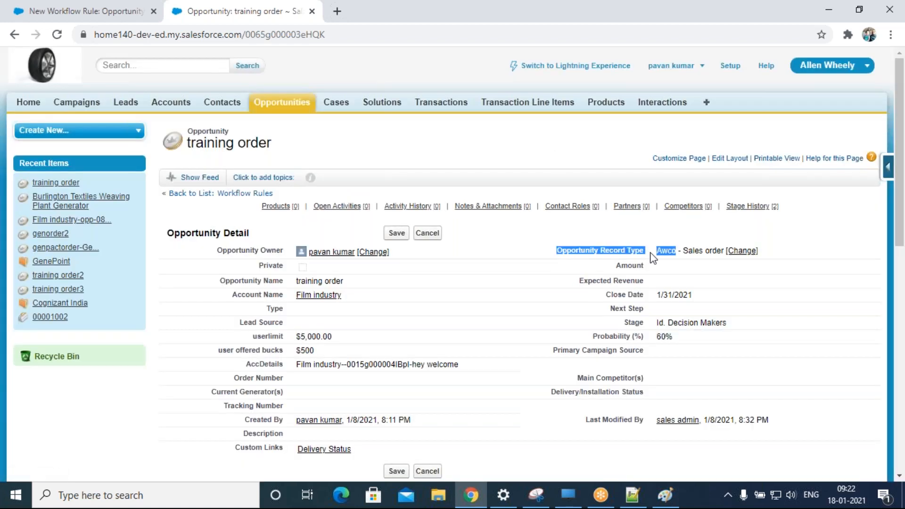
double_click(678, 338)
key("Tab")
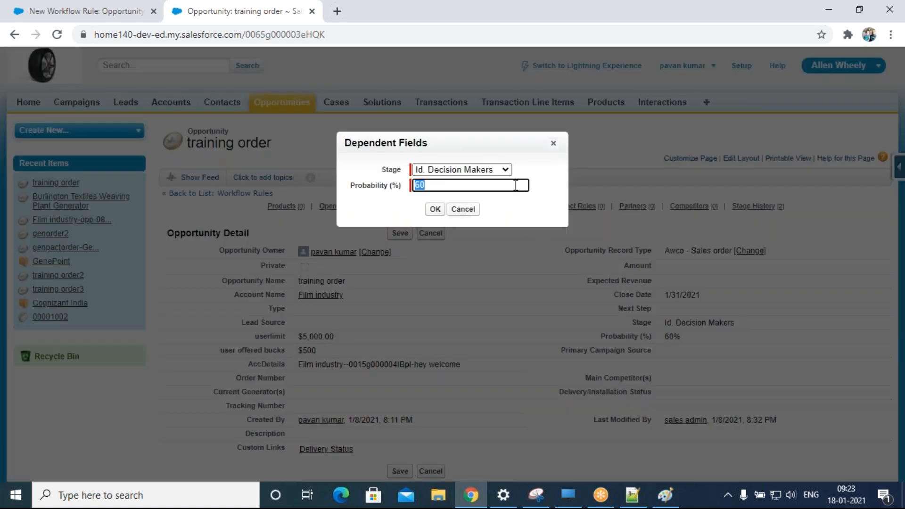
left_click(503, 173)
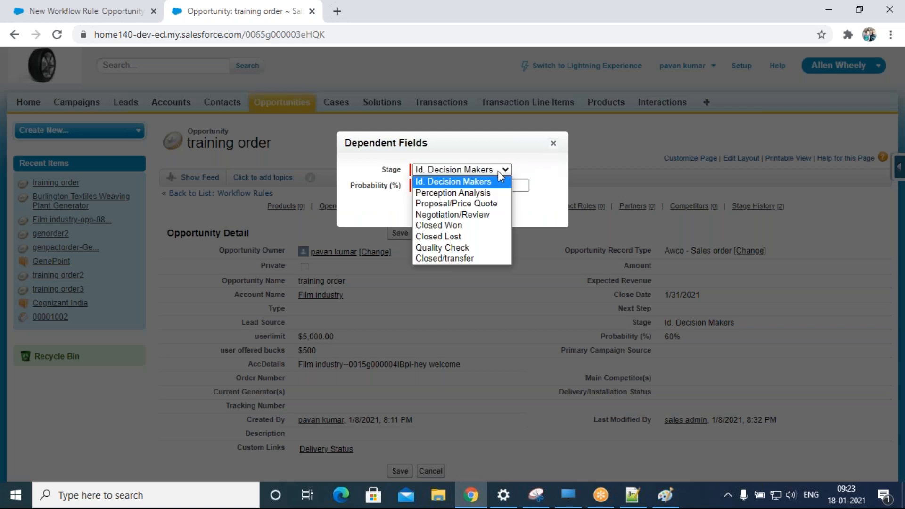
left_click(546, 197)
left_click(553, 143)
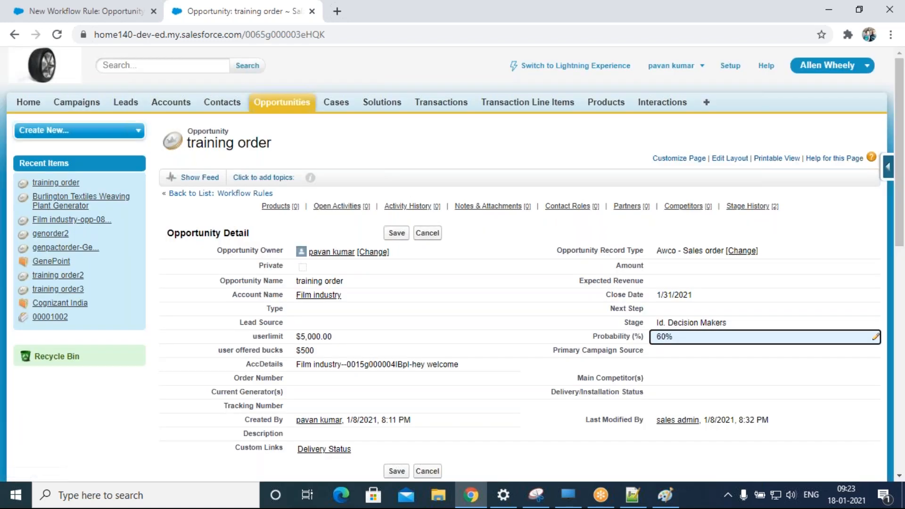
- Return to the new workflow rule and set its rule criteria to run if the formula evaluates to true
left_click(135, 12)
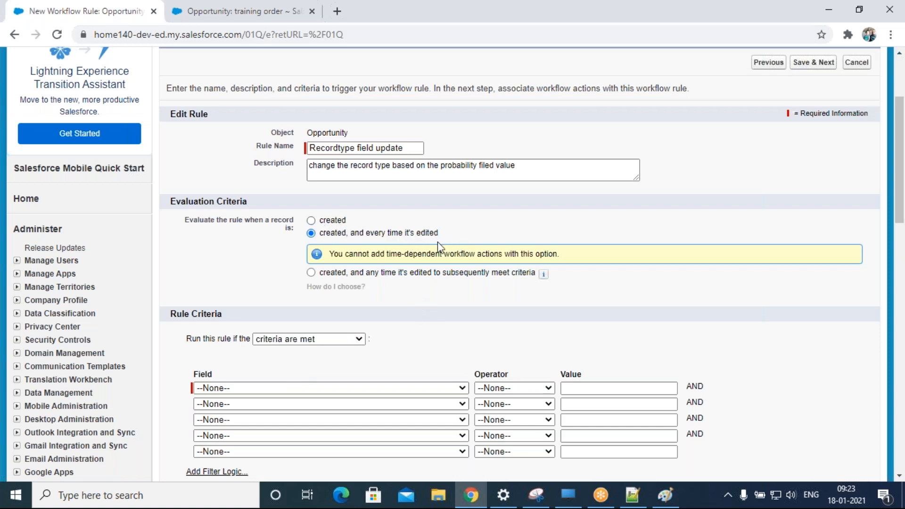
scroll(420, 352, "down", 4)
left_click(349, 141)
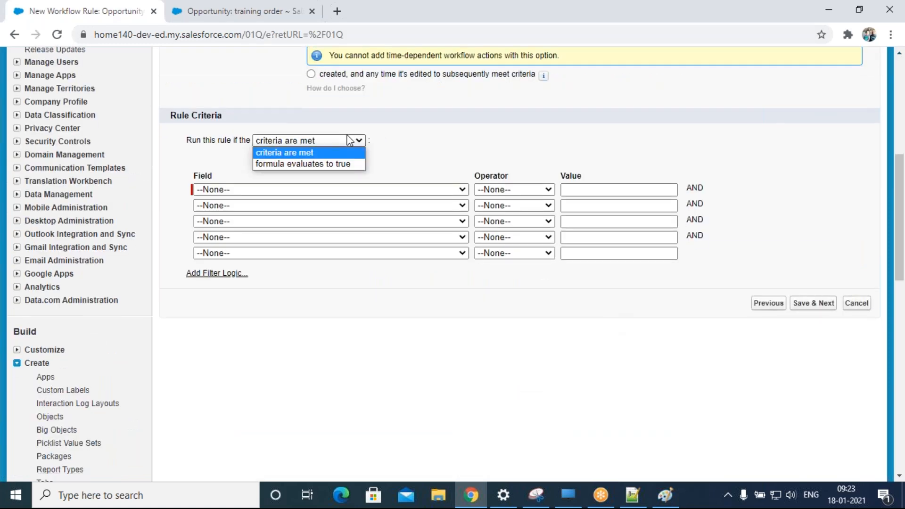
left_click(338, 164)
- Insert the opportunity's Probability (%) field into the rule formula and complete the condition as Probability > 70
left_click(317, 259)
left_click(212, 204)
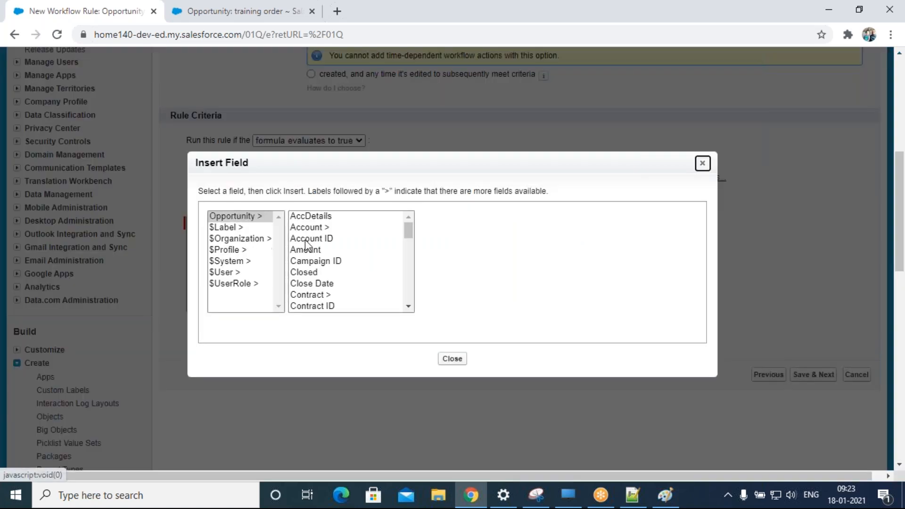
left_click(345, 253)
key("p")
key("p")
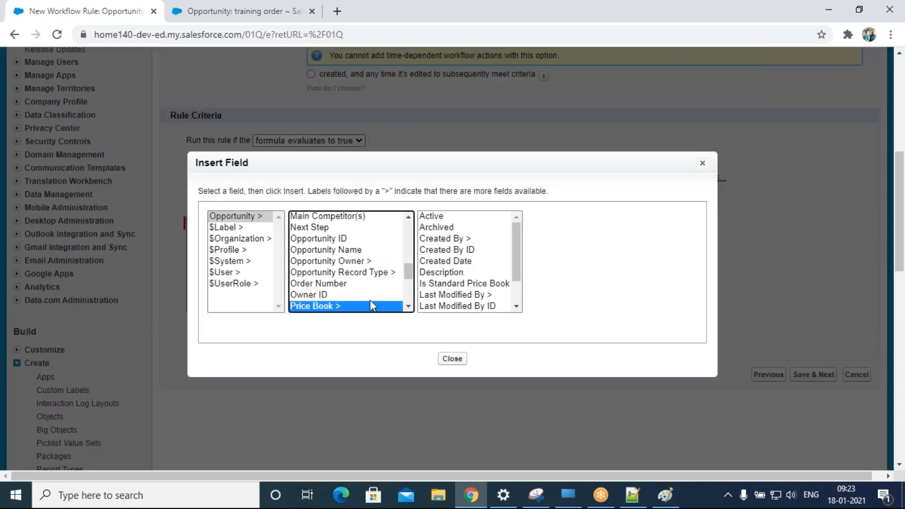
key("p")
key("p")
scroll(369, 303, "down", 3)
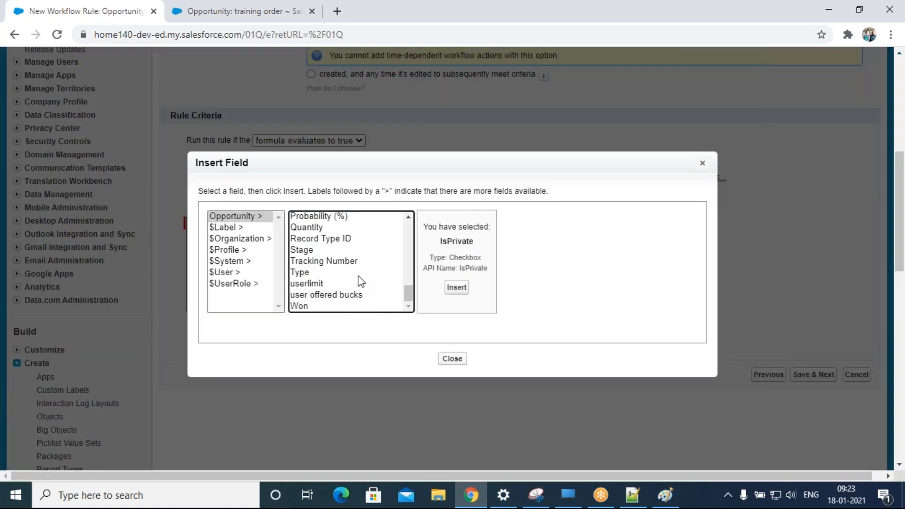
left_click(340, 218)
left_click(456, 287)
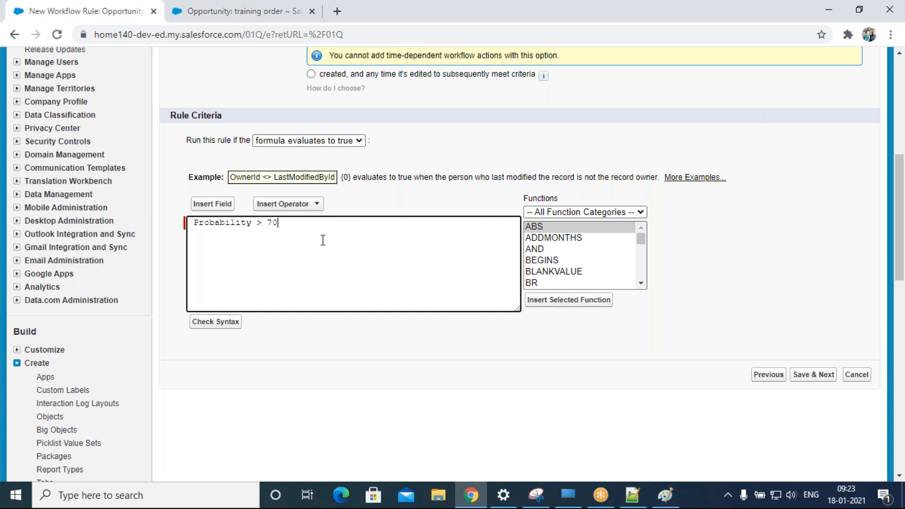
- Check the formula's syntax, save the rule criteria and continue to the workflow actions
left_click(216, 321)
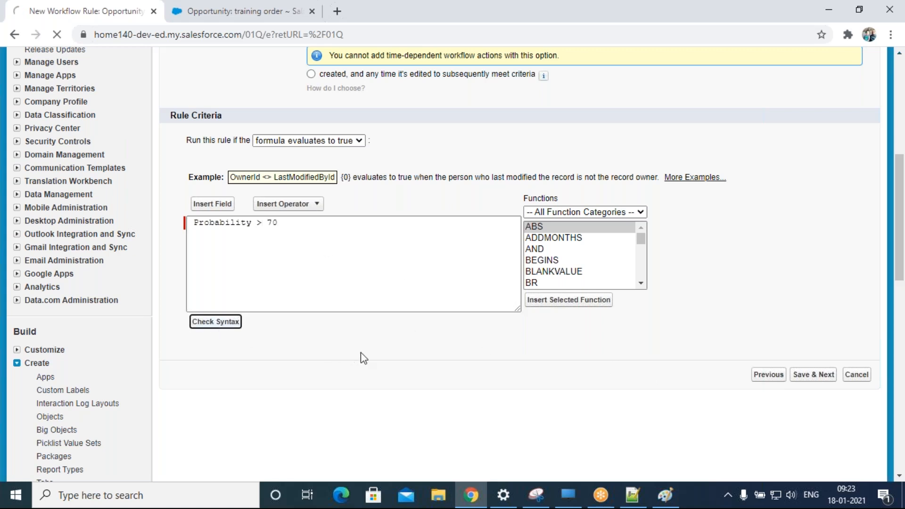
scroll(368, 356, "down", 7)
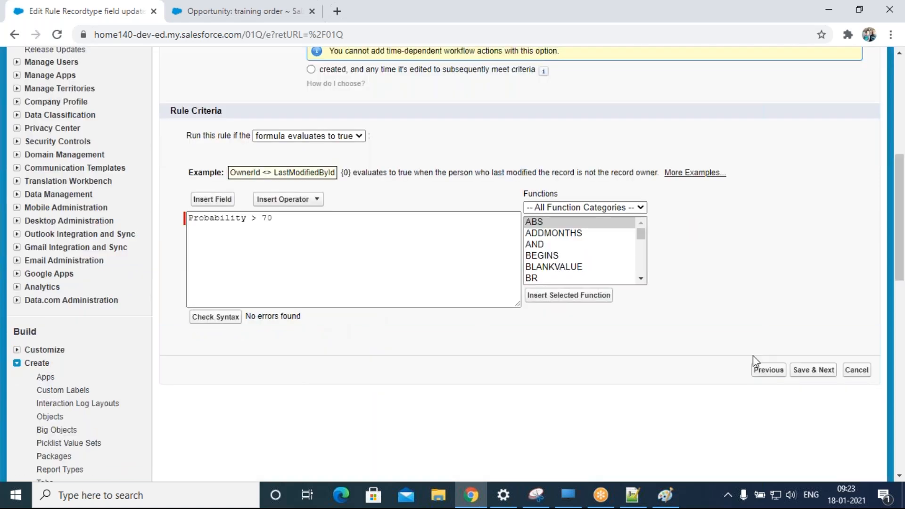
left_click(813, 371)
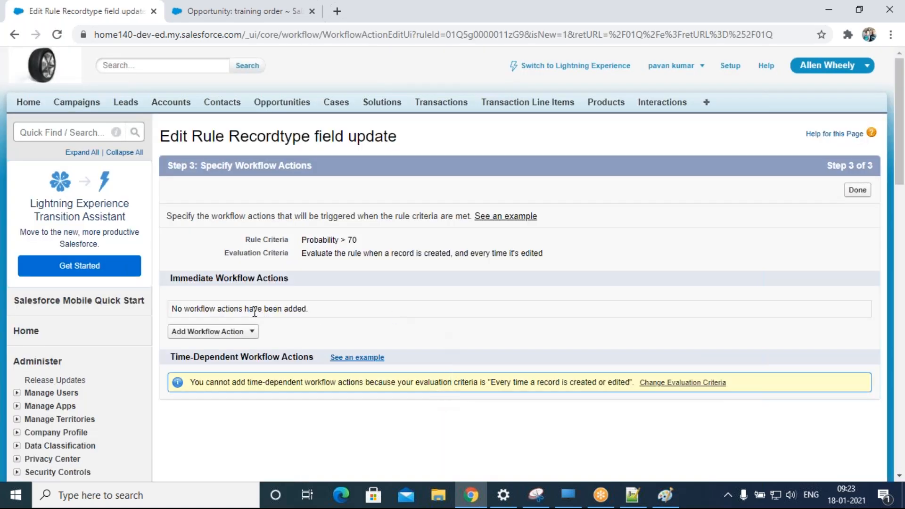
- Add a new field update as an immediate workflow action, with the name and unique name oppRecordtypeupdate
left_click(252, 331)
left_click(234, 374)
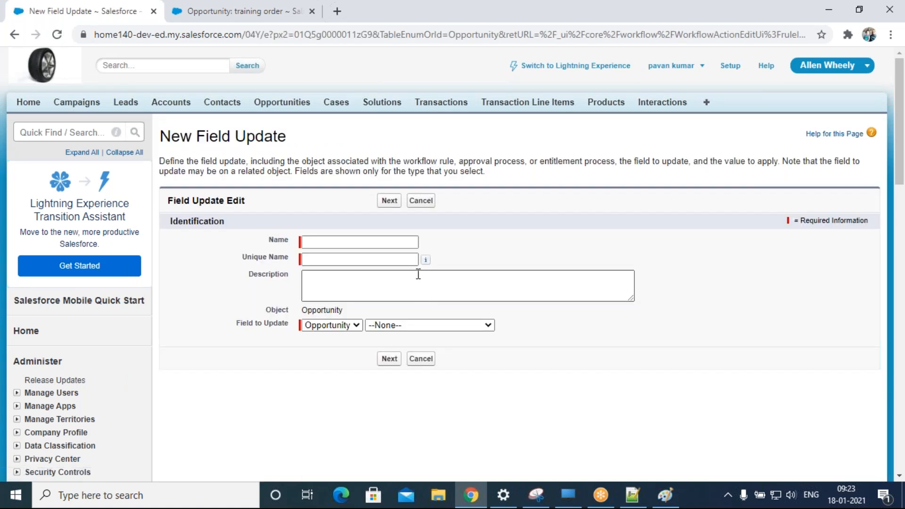
left_click(367, 242)
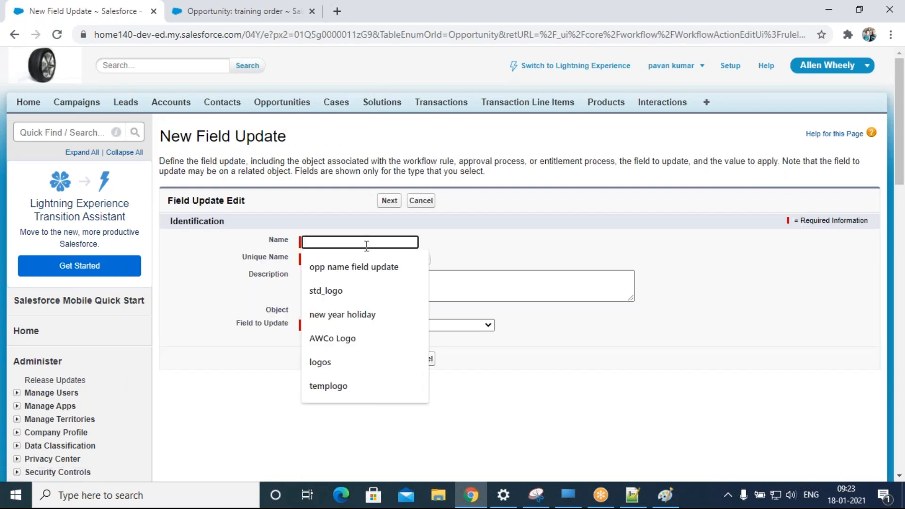
type("reco")
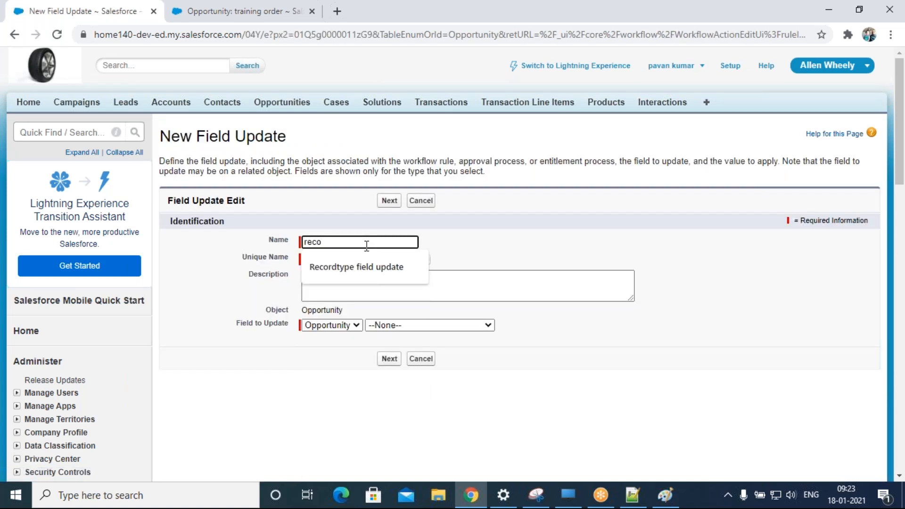
left_click(356, 266)
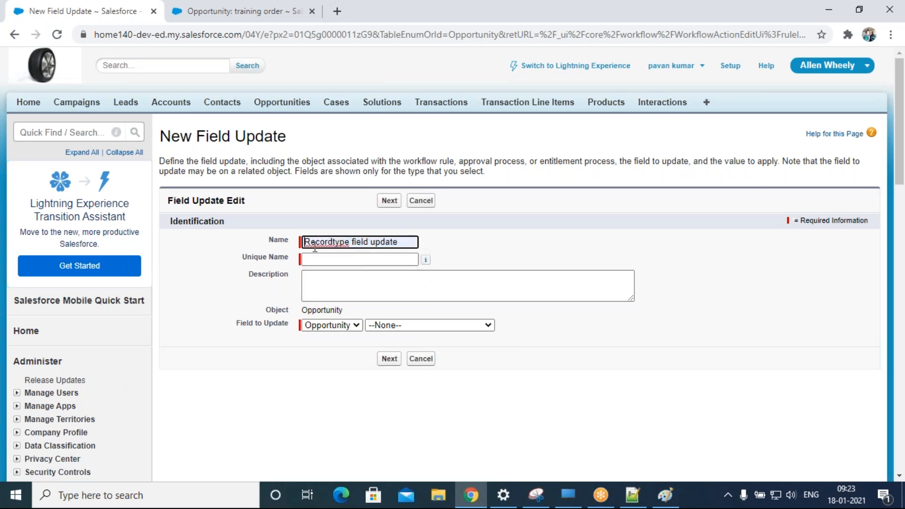
type("opp")
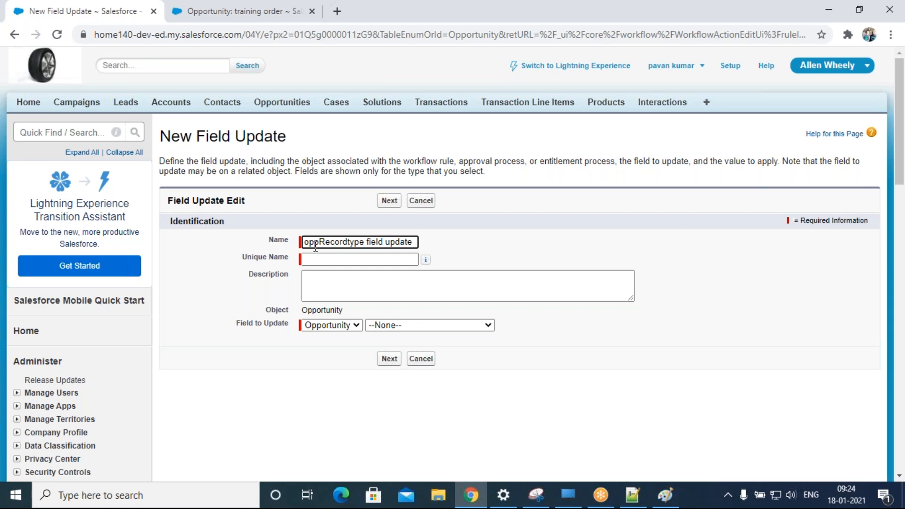
key("BackSpace")
key("BackSpace")
key("BackSpace")
type("update")
left_click(359, 289)
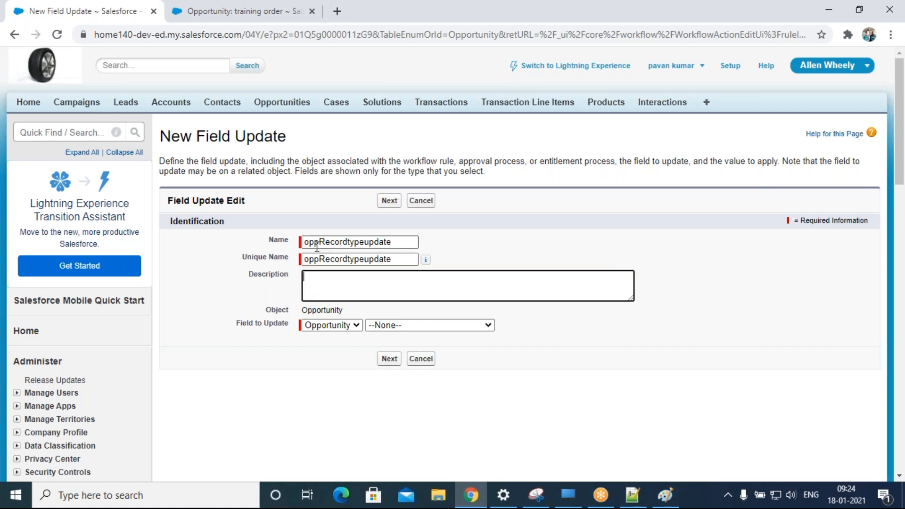
- Choose Opportunity Record Type on the Opportunity object as the field to update
left_click(354, 326)
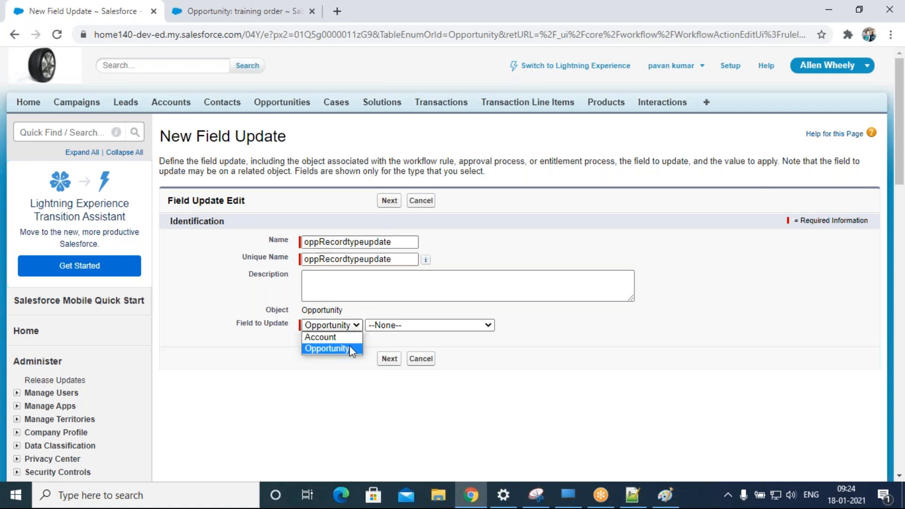
left_click(354, 348)
left_click(238, 11)
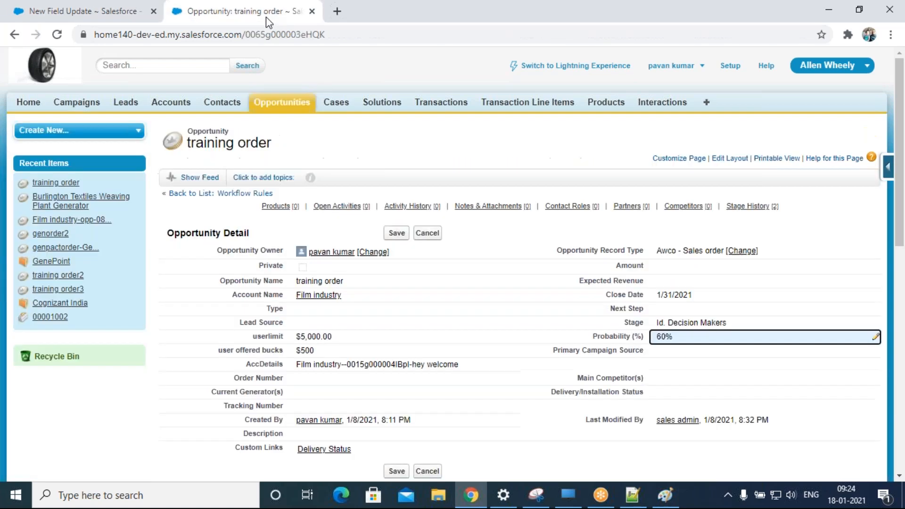
left_click(113, 13)
left_click(447, 329)
scroll(447, 310, "down", 1)
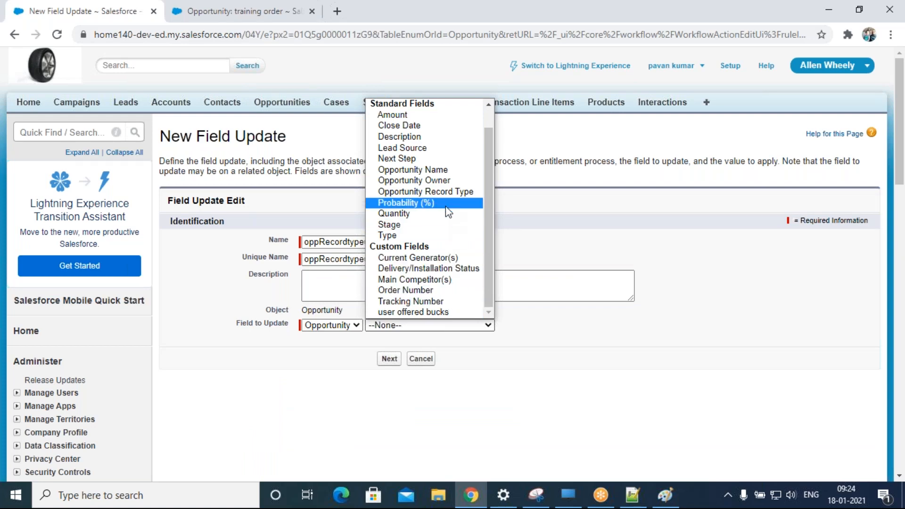
left_click(452, 195)
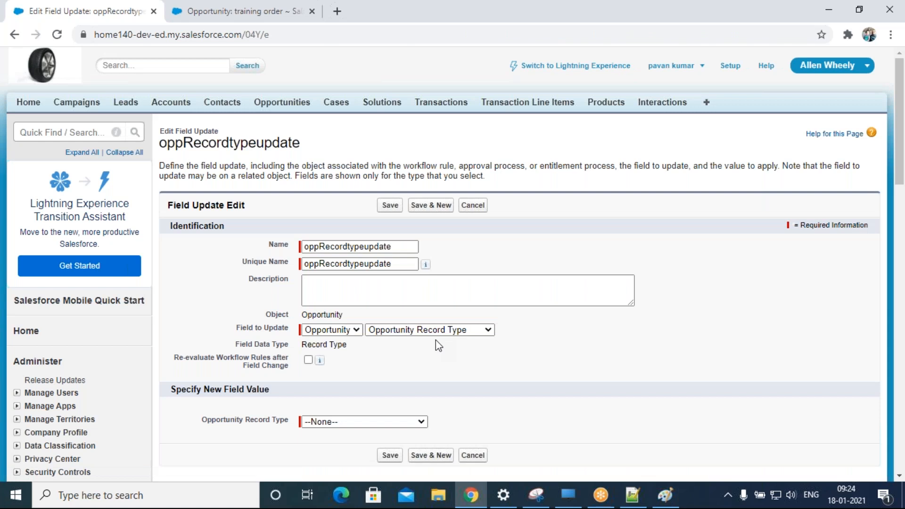
- Set the new record type value to Awco - Sales order and save the field update
scroll(363, 239, "down", 4)
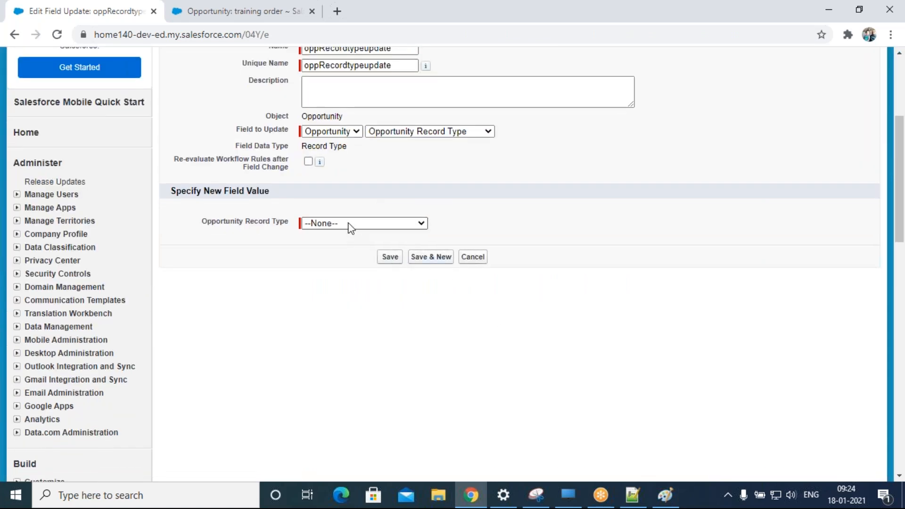
left_click(347, 223)
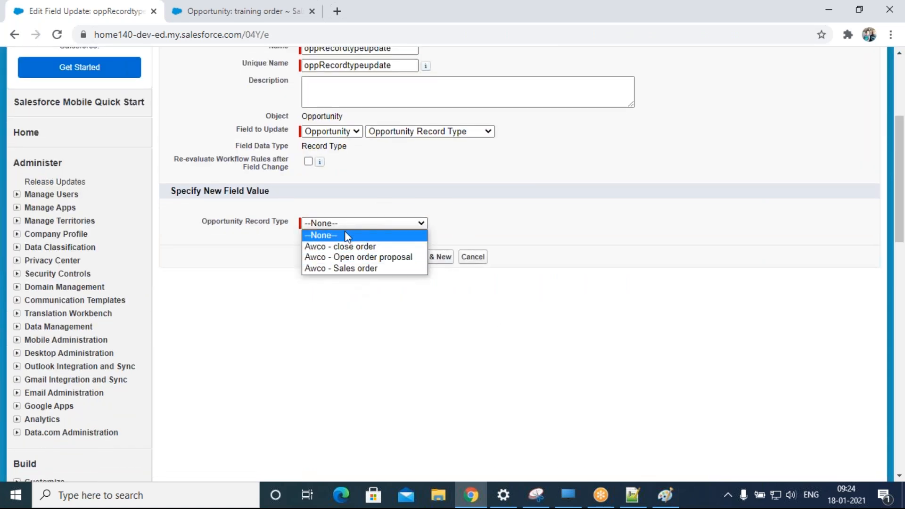
left_click(356, 270)
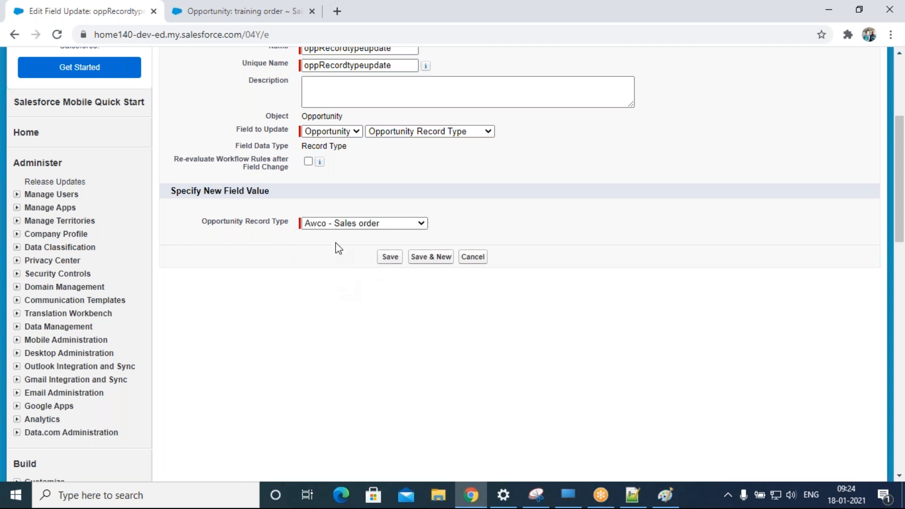
left_click(390, 258)
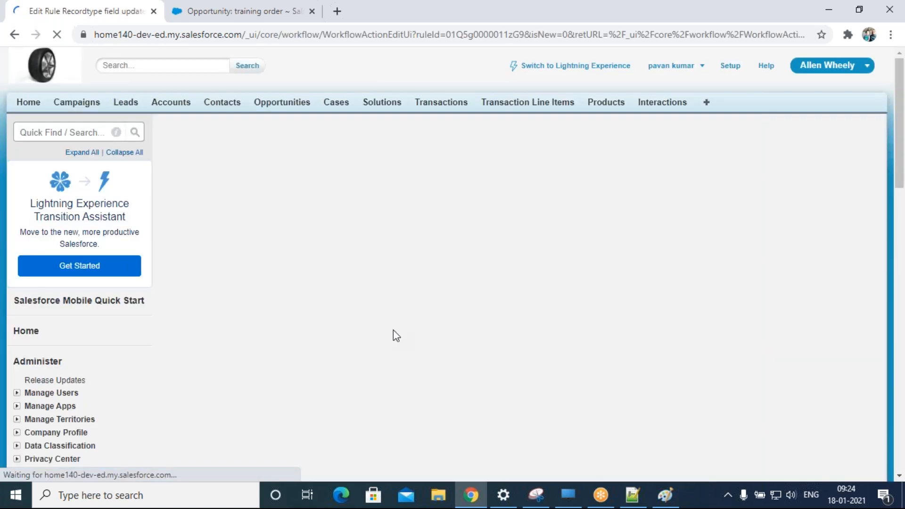
- Finish the workflow actions and activate the Recordtype field update rule
left_click(855, 191)
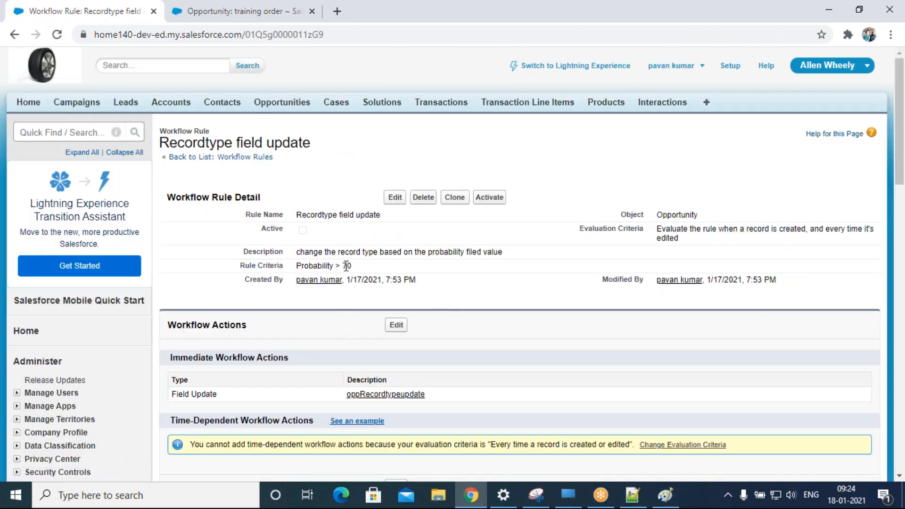
left_click(490, 198)
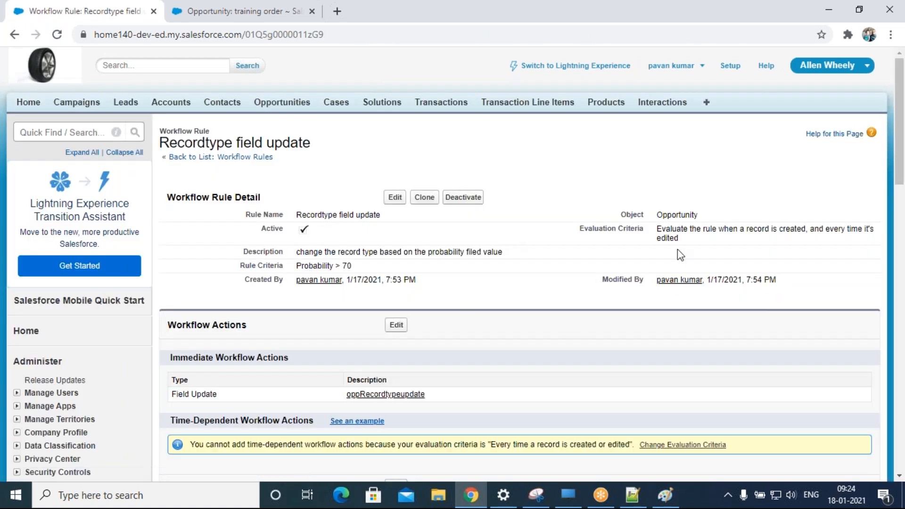
left_click(260, 15)
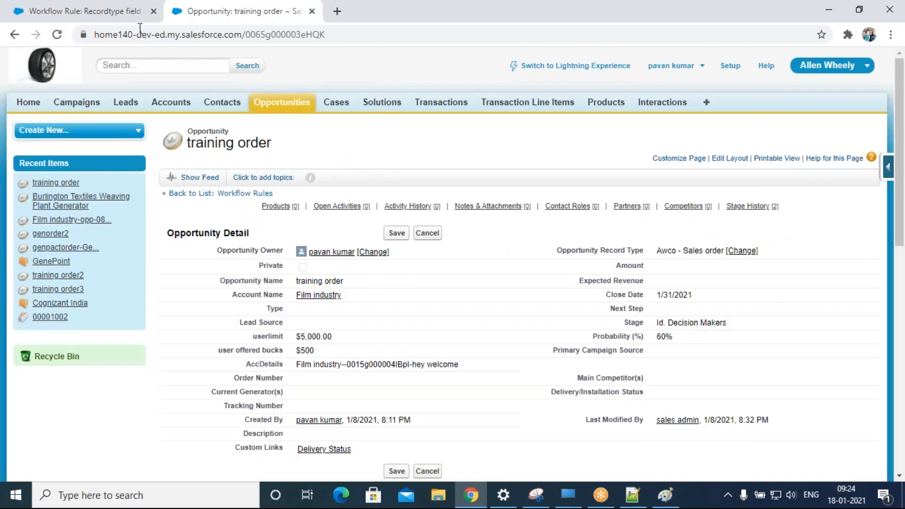
left_click(114, 21)
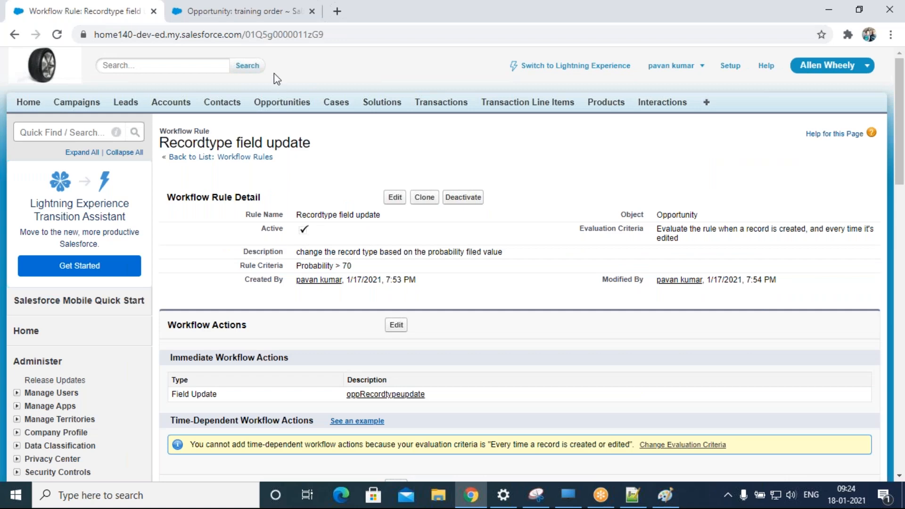
- Start a new opportunity in the other browser tab with the record type Awco - Open order proposal
left_click(258, 17)
left_click(283, 102)
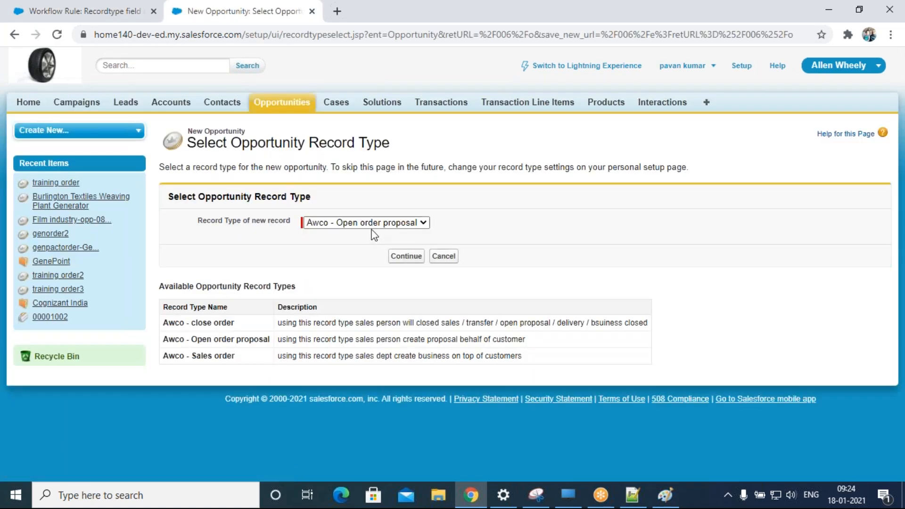
left_click(373, 225)
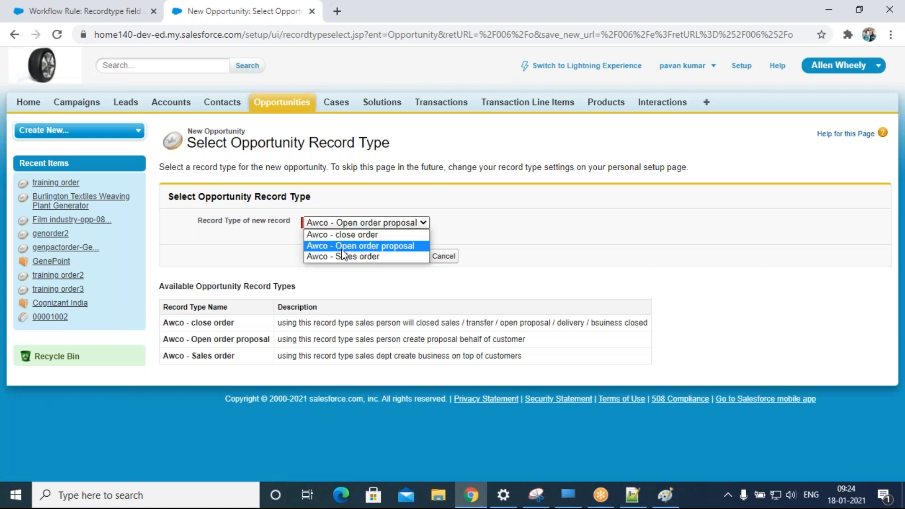
left_click(389, 246)
left_click(405, 256)
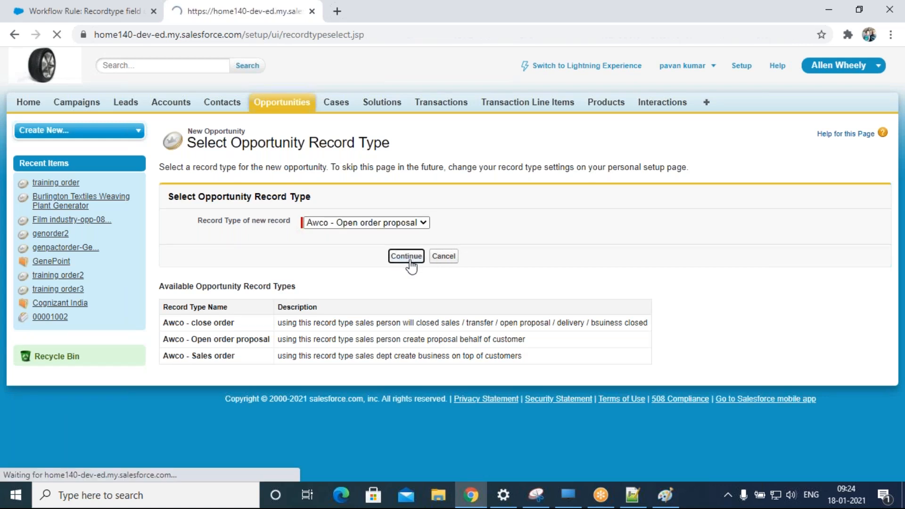
left_click(343, 251)
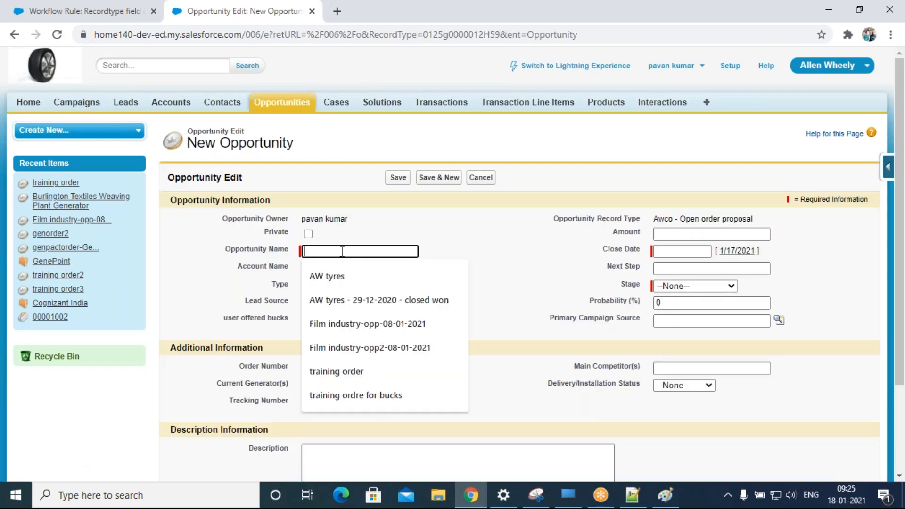
type("new ord")
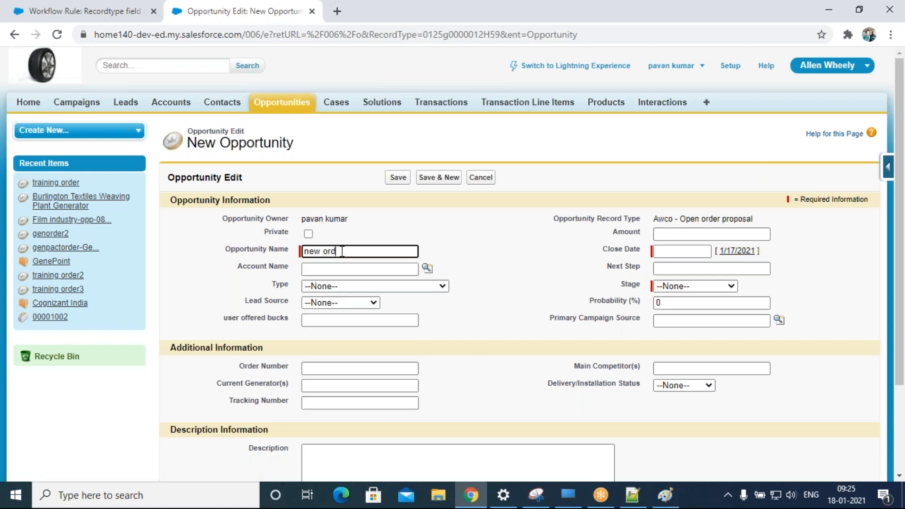
type("er from")
key("BackSpace")
key("BackSpace")
key("BackSpace")
key("BackSpace")
key("BackSpace")
key("BackSpace")
key("BackSpace")
key("BackSpace")
key("BackSpace")
key("BackSpace")
key("BackSpace")
key("BackSpace")
key("BackSpace")
- Assign the Cognizant India account to the new opportunity and name the opportunity ctsorder
left_click(427, 267)
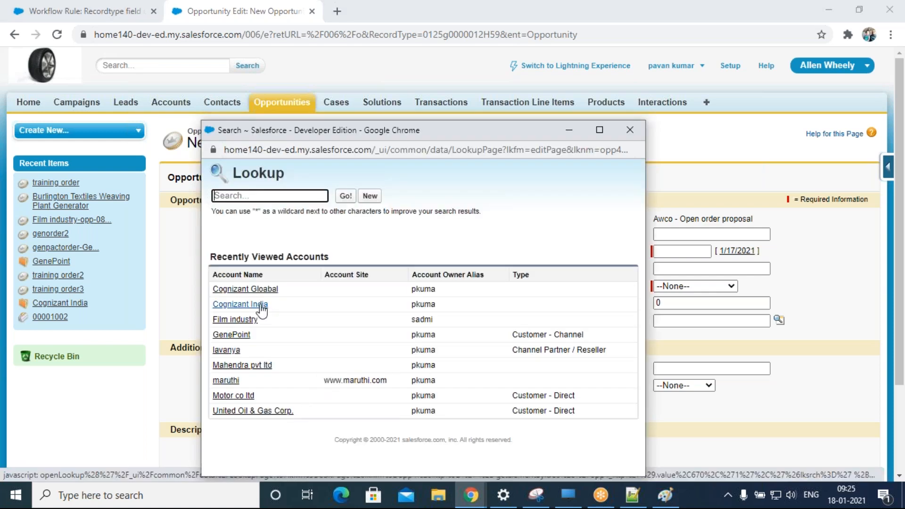
left_click(240, 304)
left_click(314, 252)
type("c")
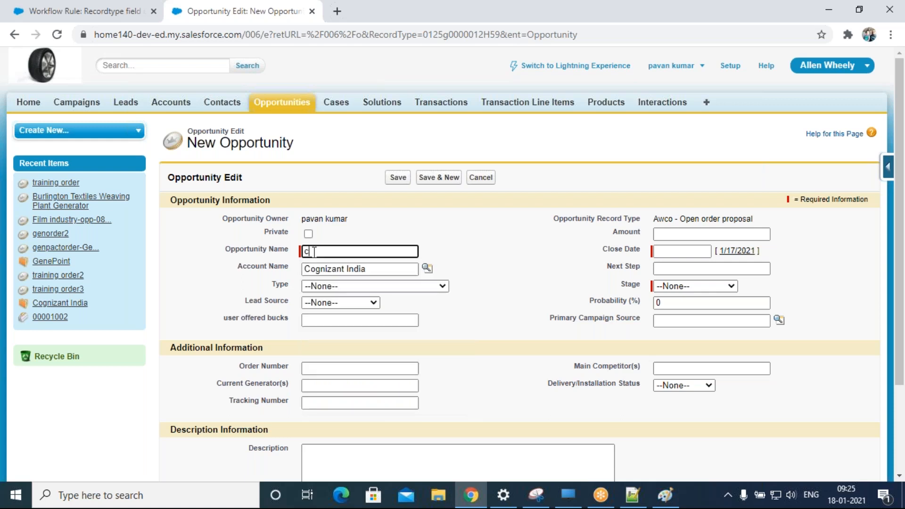
type("tsorder")
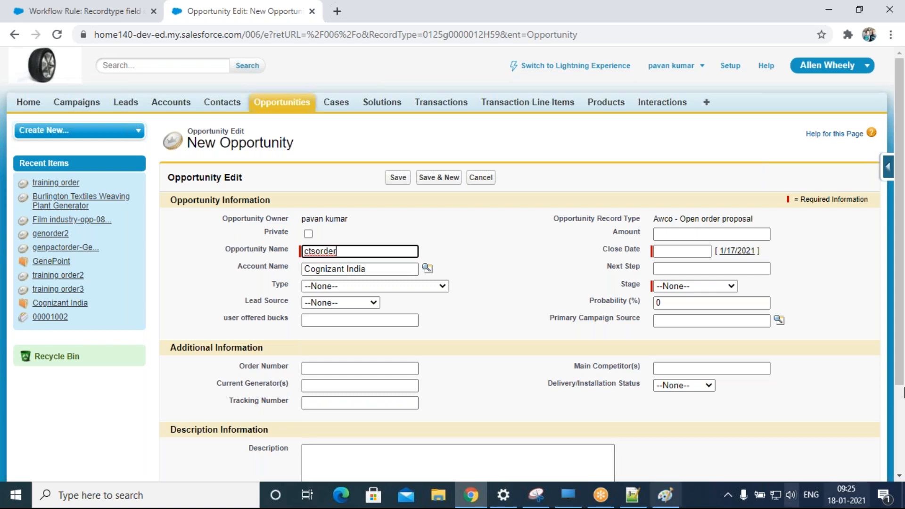
left_click(504, 342)
- Set the close date to 1/28/2021 and the stage to Prospecting, and save the opportunity
left_click(682, 251)
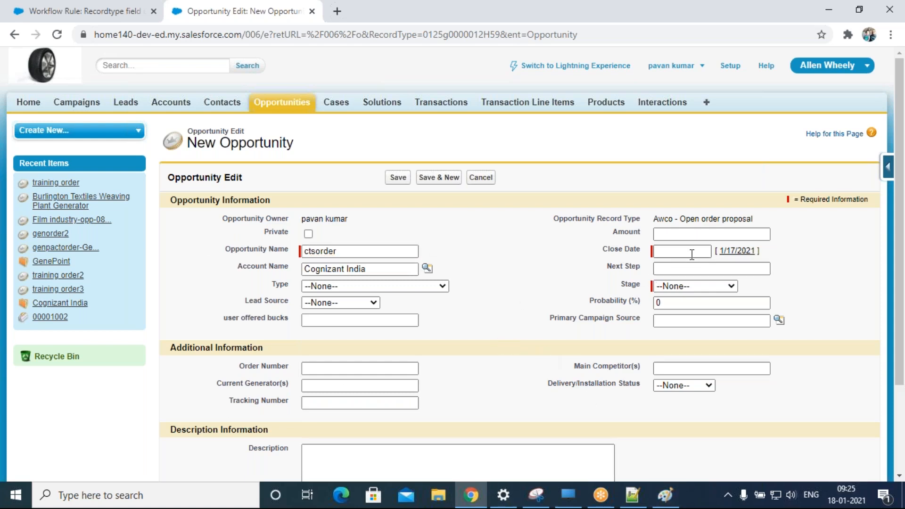
left_click(689, 271)
left_click(738, 338)
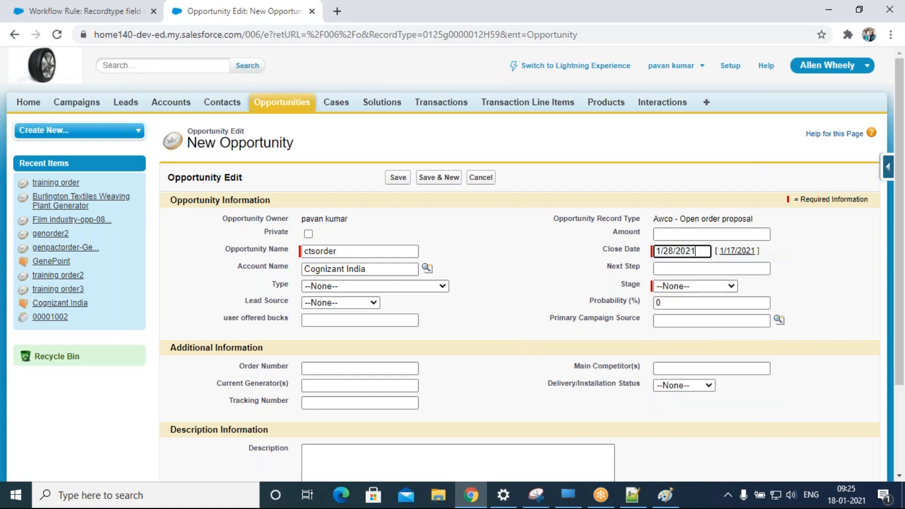
left_click(692, 285)
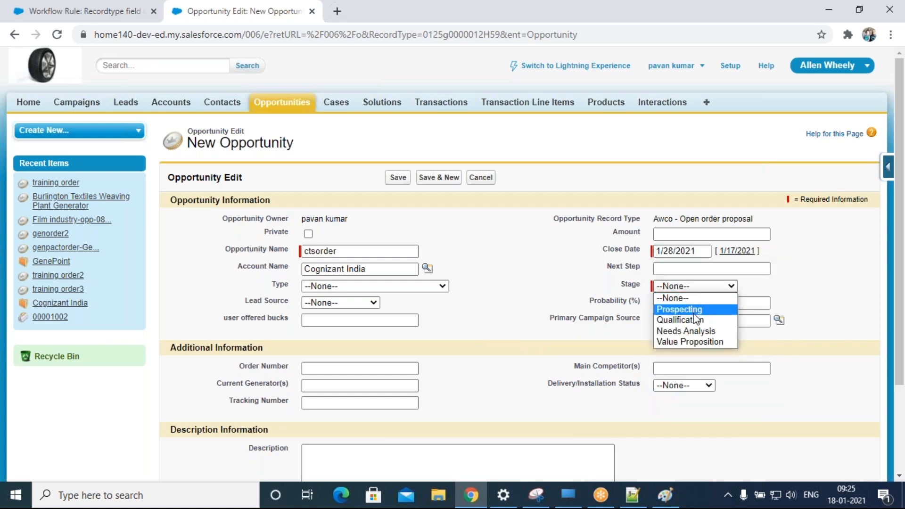
left_click(691, 310)
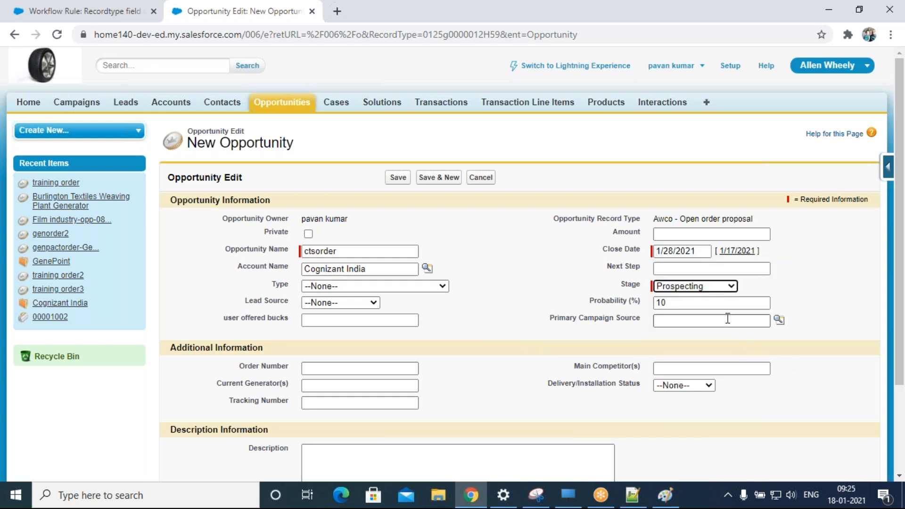
left_click(401, 183)
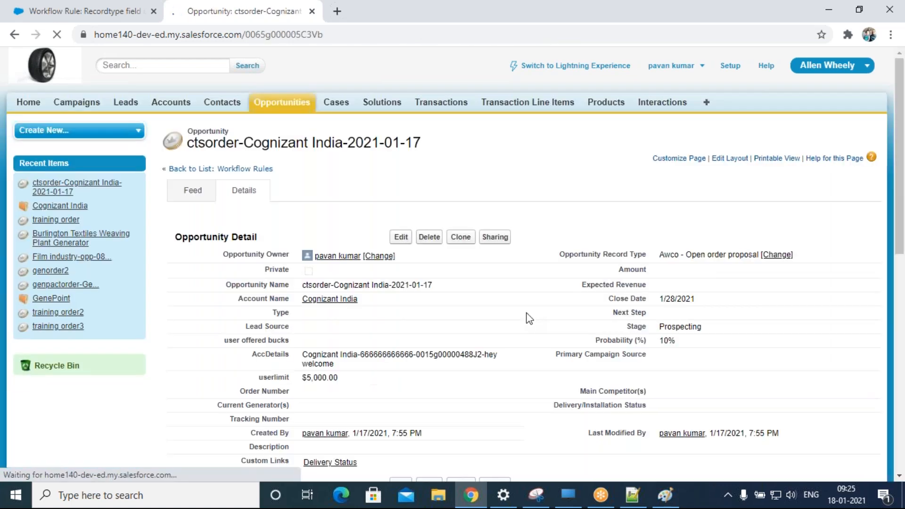
- Check the saved opportunity's name and its record type
left_click_drag(188, 142, 503, 144)
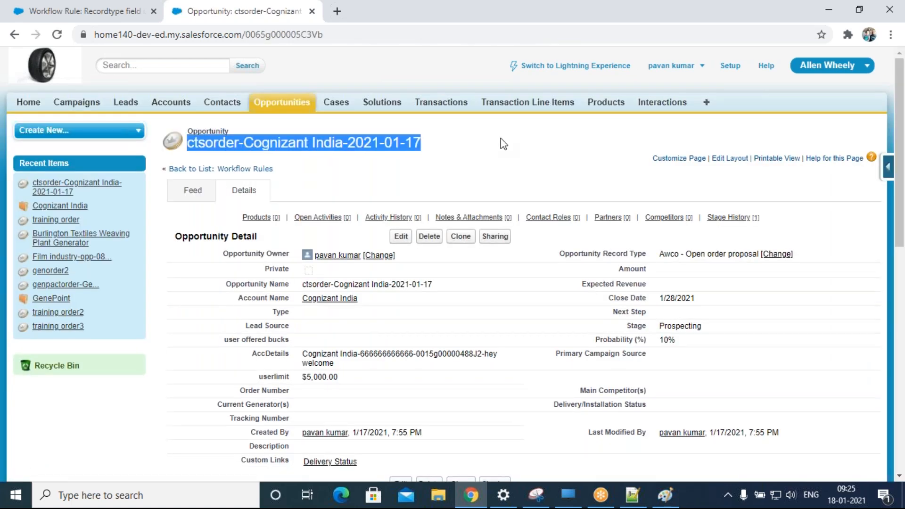
left_click_drag(193, 147, 165, 145)
left_click(439, 164)
left_click(349, 150)
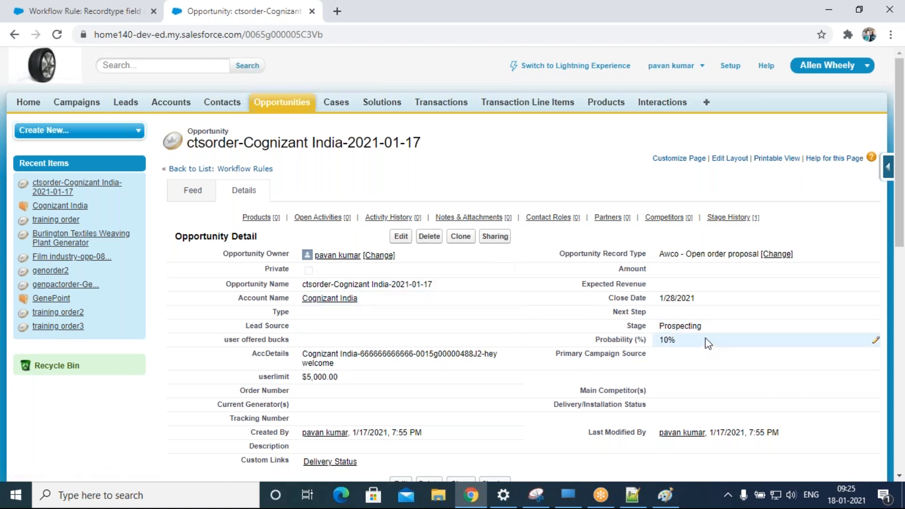
left_click_drag(686, 254, 762, 254)
- Change the opportunity's stage to Qualification and its probability to 40%, save the record, and check its record type
left_click(693, 343)
double_click(692, 343)
left_click(487, 169)
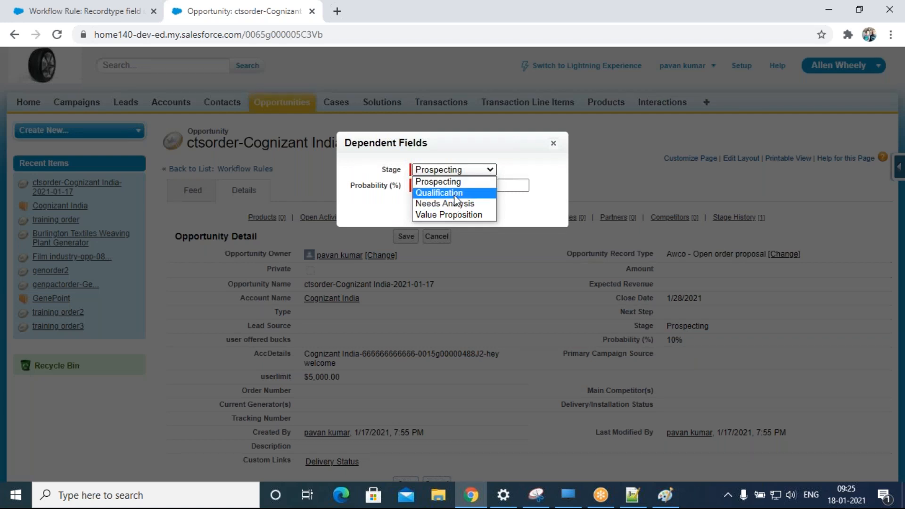
left_click(454, 193)
left_click(469, 171)
left_click(462, 197)
double_click(435, 184)
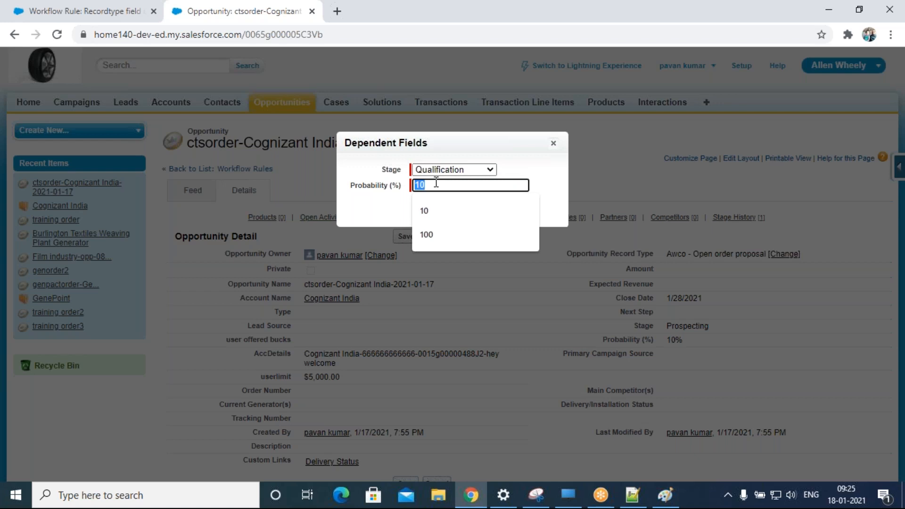
type("40")
left_click(434, 209)
left_click(405, 236)
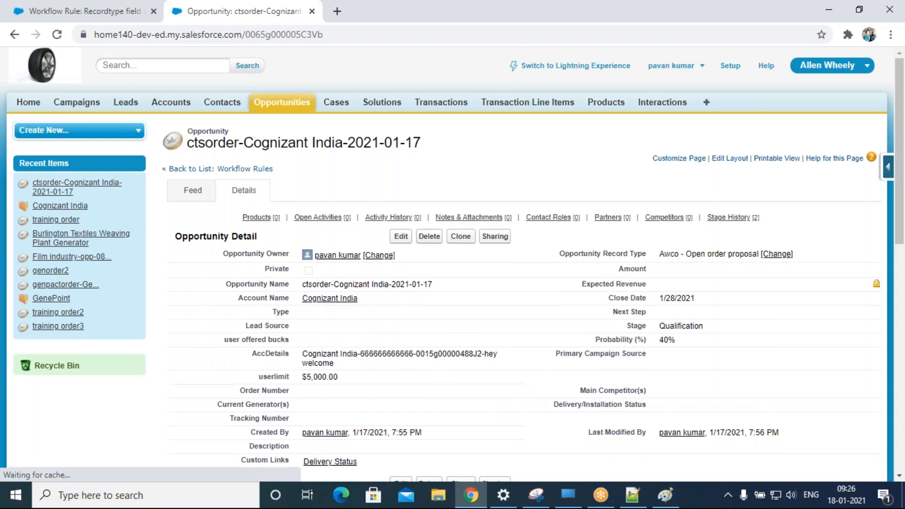
left_click_drag(664, 254, 718, 255)
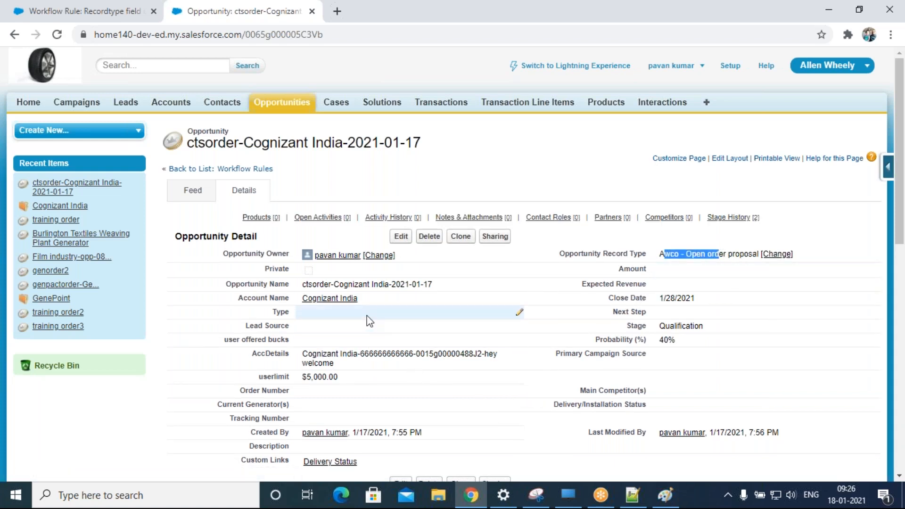
- Change the opportunity's stage to Needs Analysis and its probability to 70%, save the record, and check its record type
double_click(688, 341)
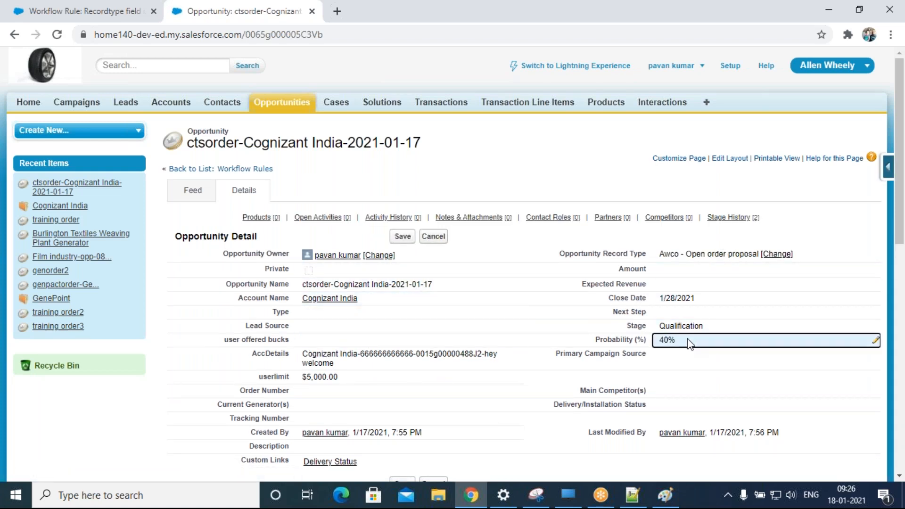
left_click_drag(436, 183, 419, 185)
type("70")
left_click(454, 170)
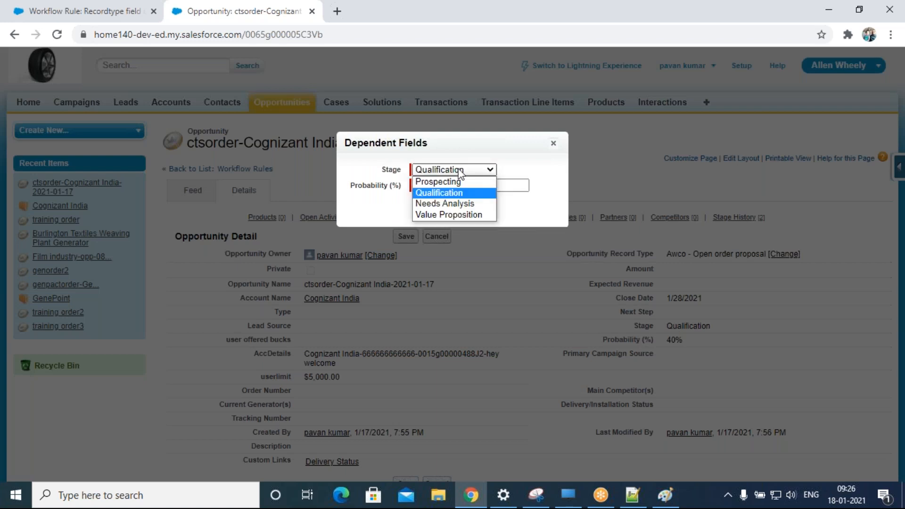
left_click(445, 202)
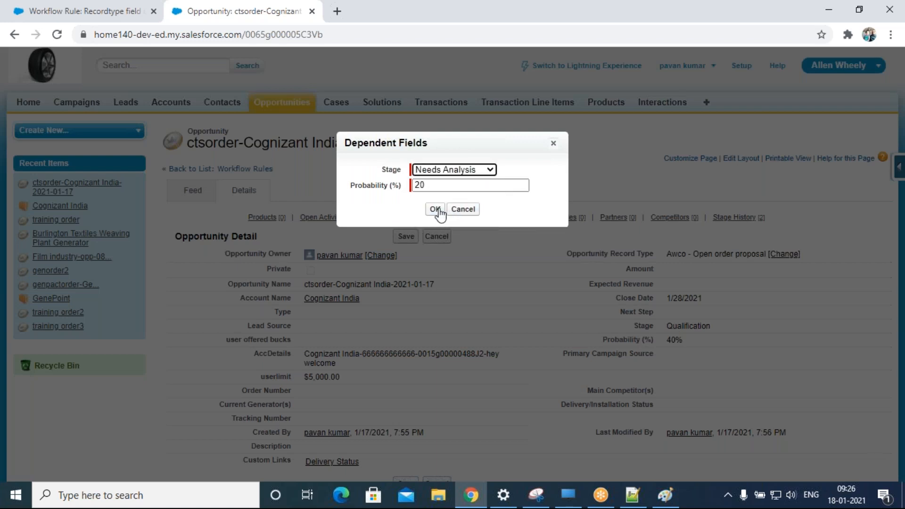
double_click(438, 184)
type("70")
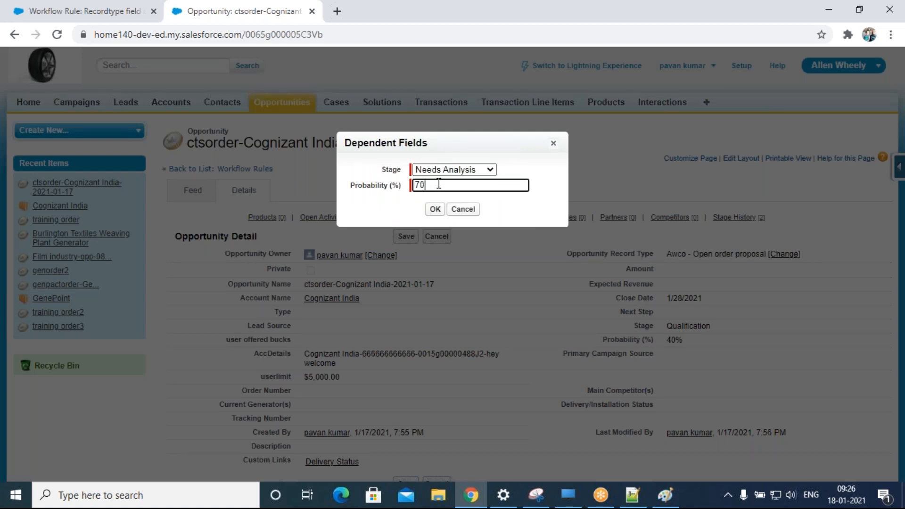
left_click(435, 210)
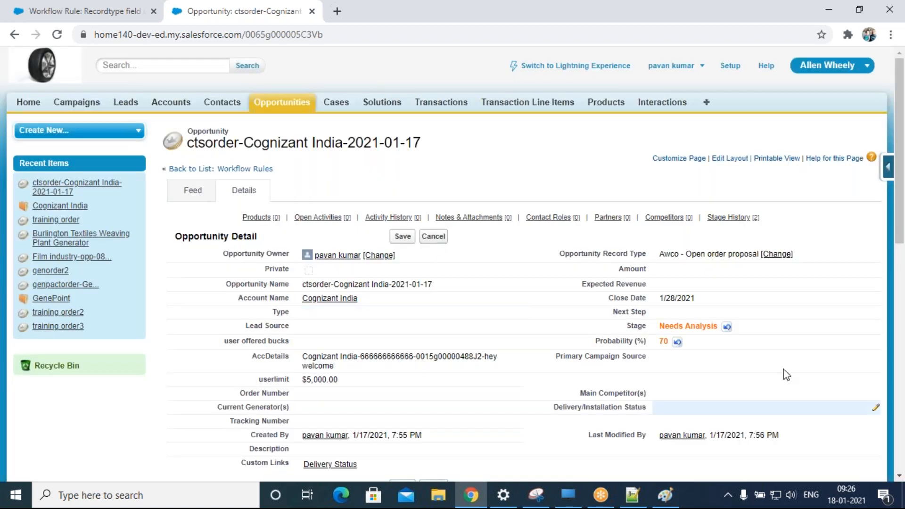
left_click(403, 238)
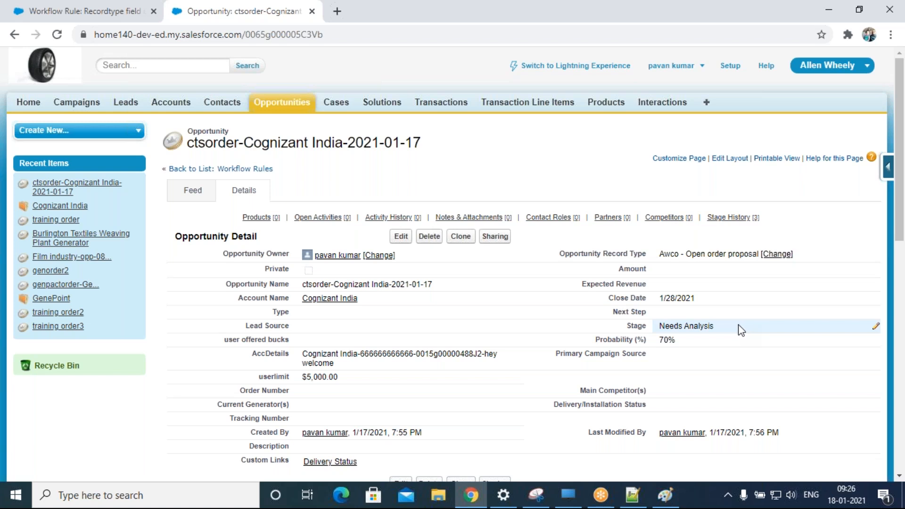
left_click_drag(659, 255, 757, 255)
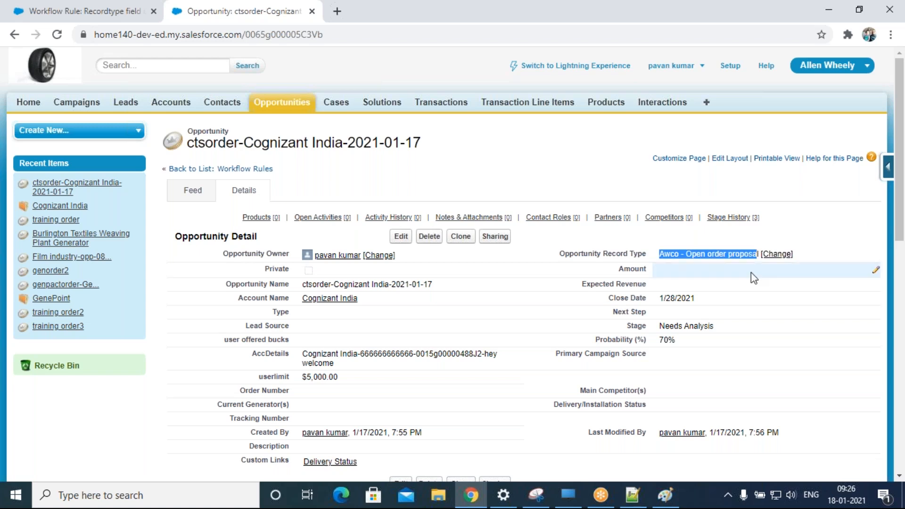
- Check the workflow rule's criteria, set the opportunity's probability to 71%, and save the record
left_click(96, 14)
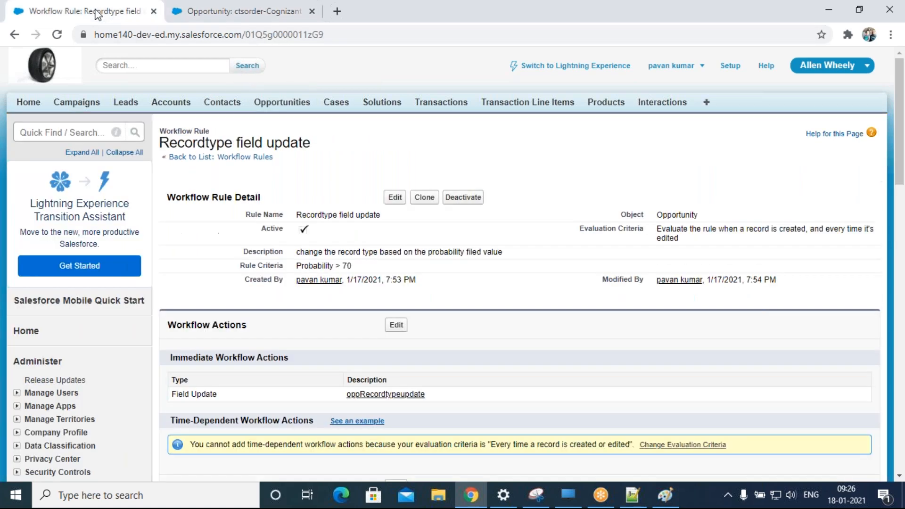
left_click(229, 14)
double_click(720, 343)
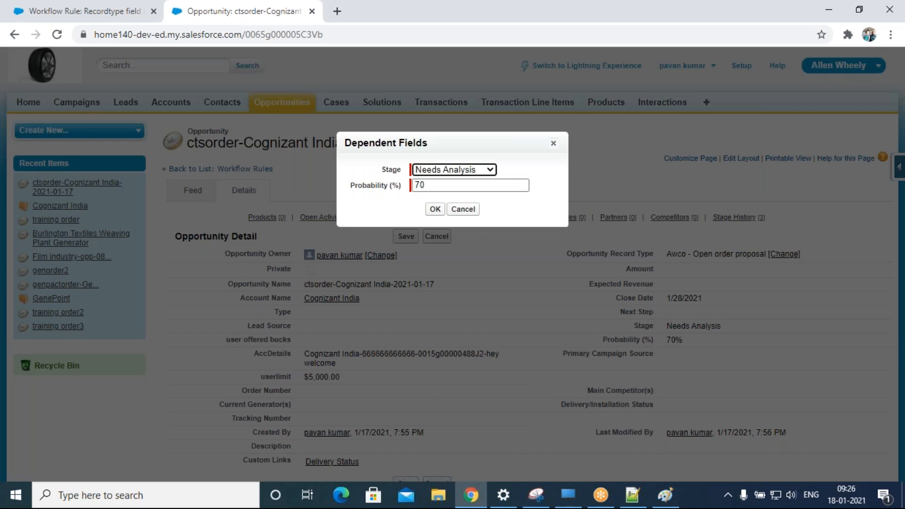
left_click(433, 183)
key("BackSpace")
type("1")
left_click(435, 209)
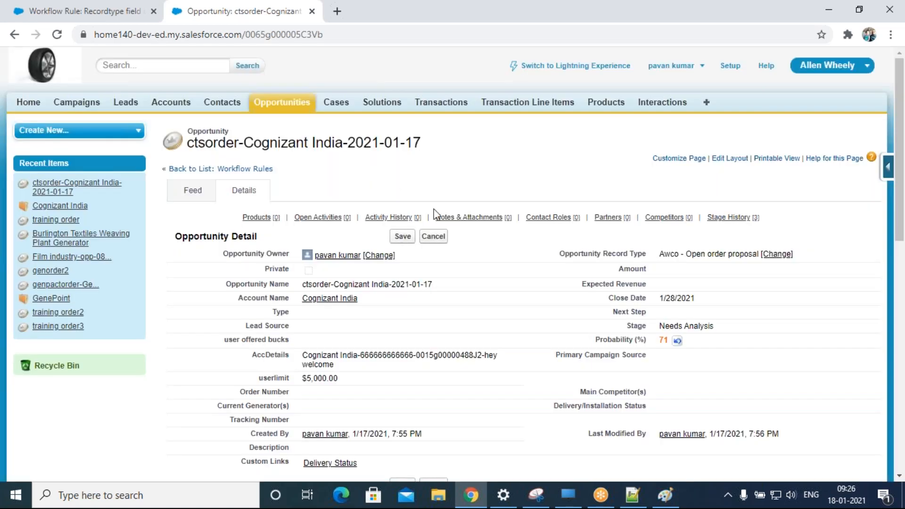
left_click(403, 236)
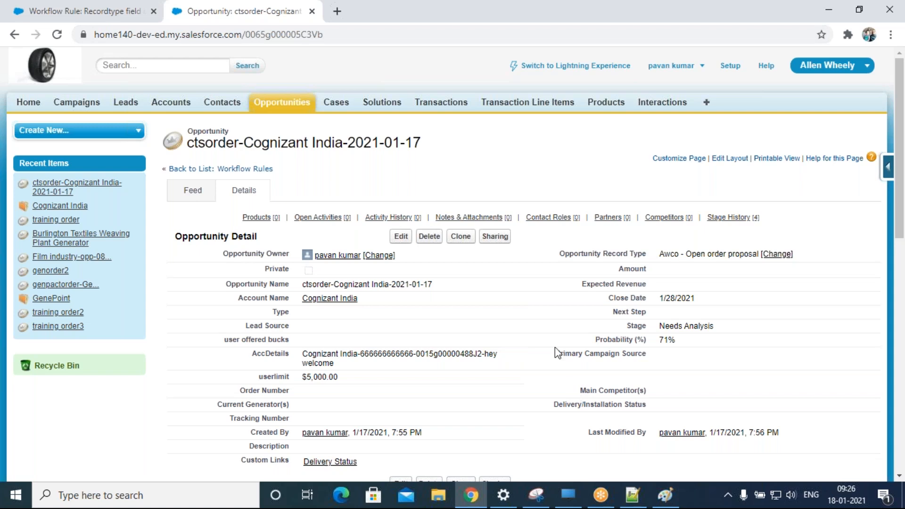
- Review the Recordtype field update rule's actions and open the oppRecordtypeupdate field update to check its new record type value
left_click(121, 15)
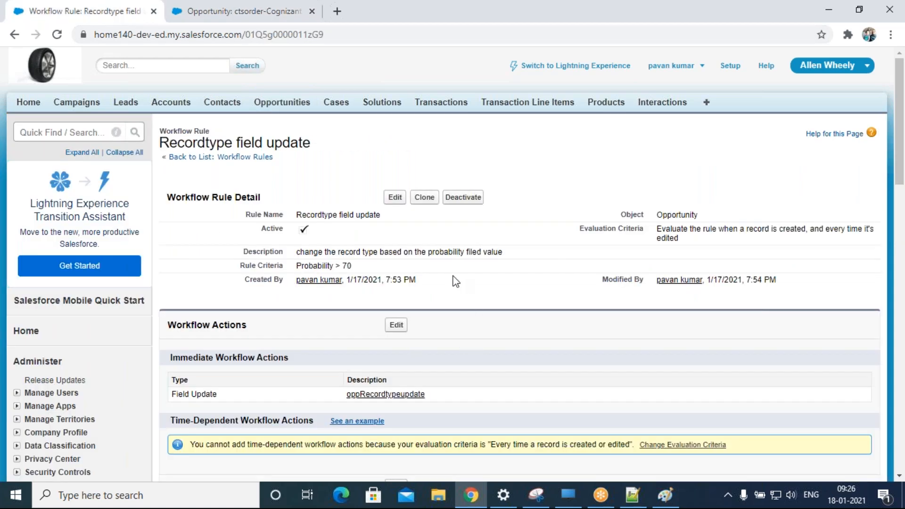
scroll(454, 281, "down", 5)
scroll(455, 281, "up", 3)
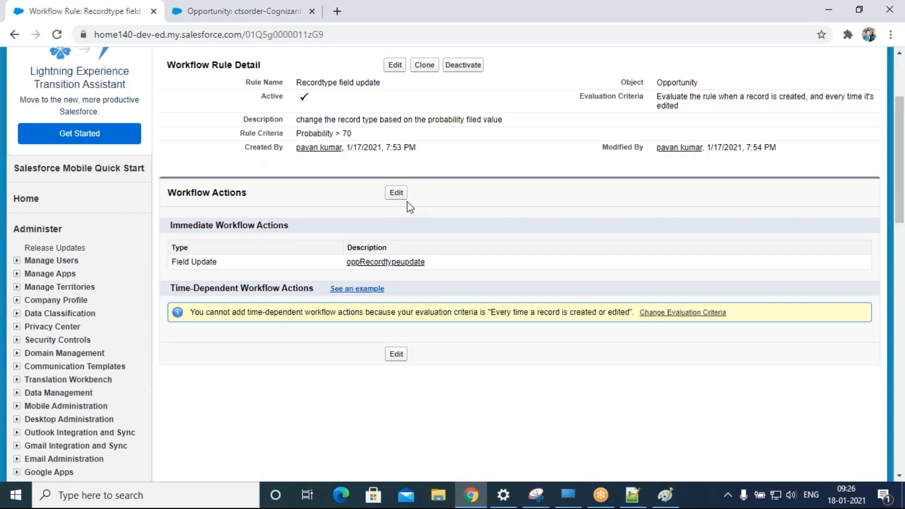
left_click(398, 196)
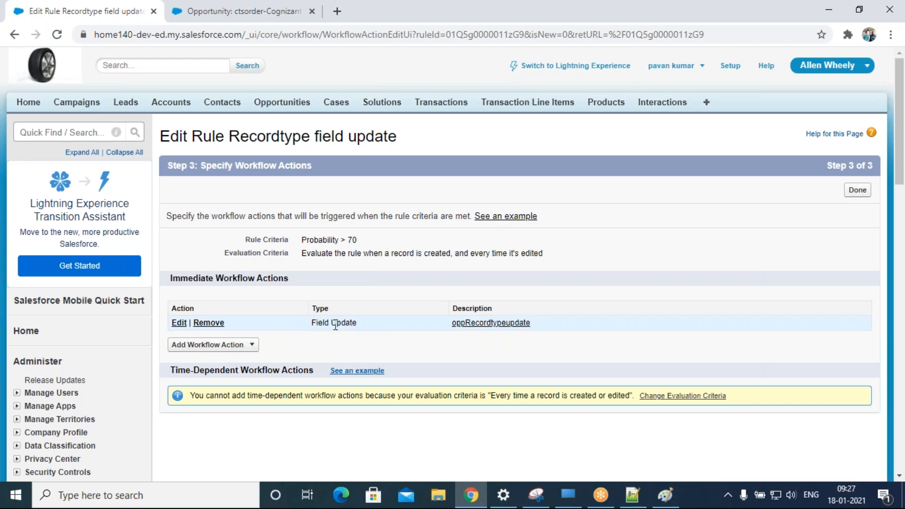
left_click(183, 326)
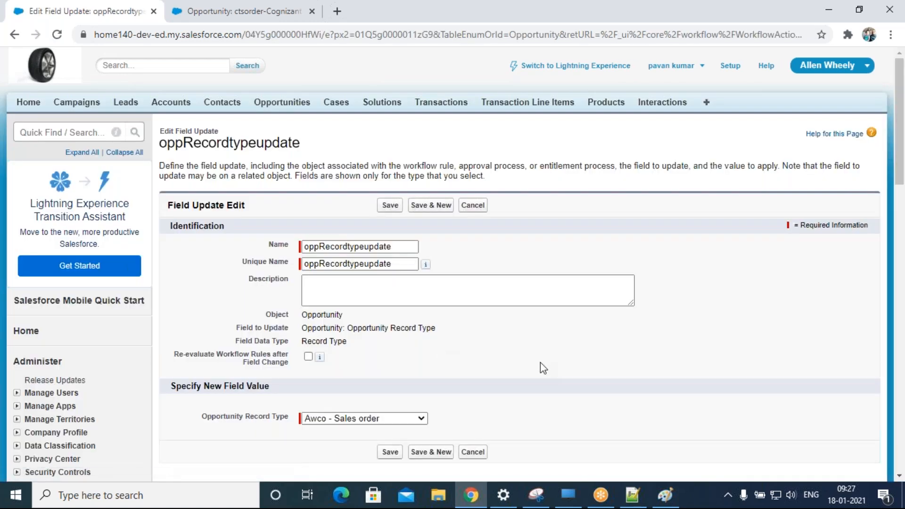
scroll(543, 367, "down", 1)
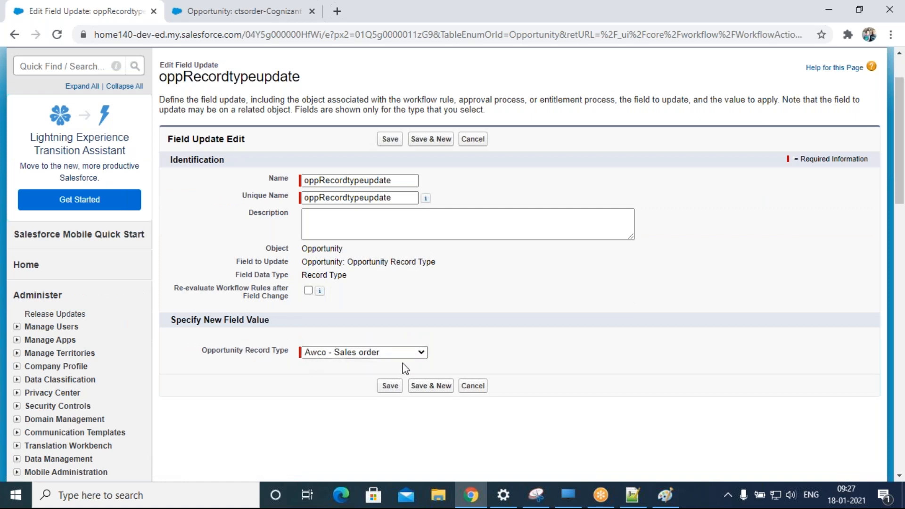
- Reload the opportunity to recheck its record type, and leave the field update editor without making changes
left_click(242, 11)
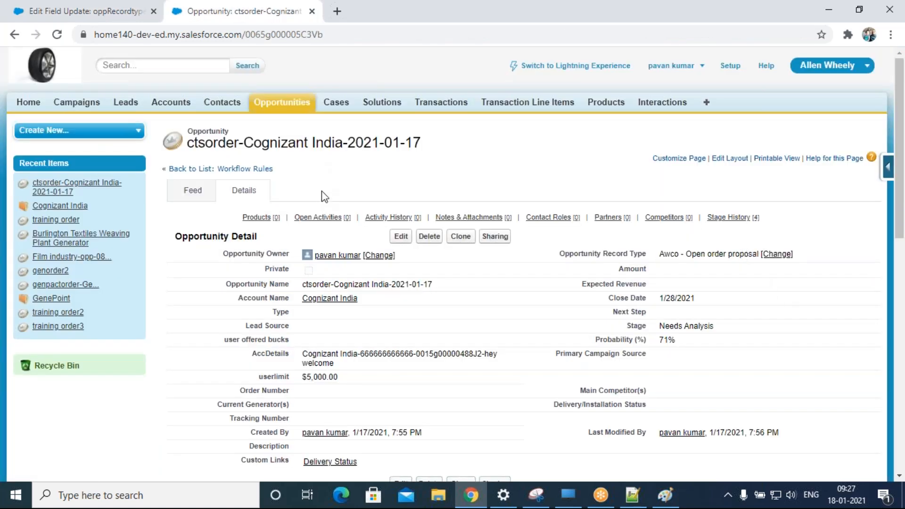
left_click(57, 34)
left_click(92, 18)
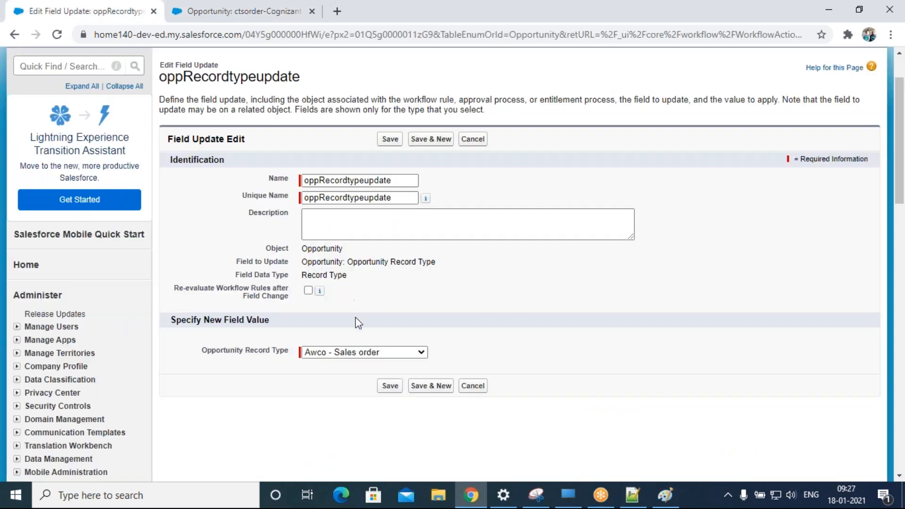
left_click(475, 387)
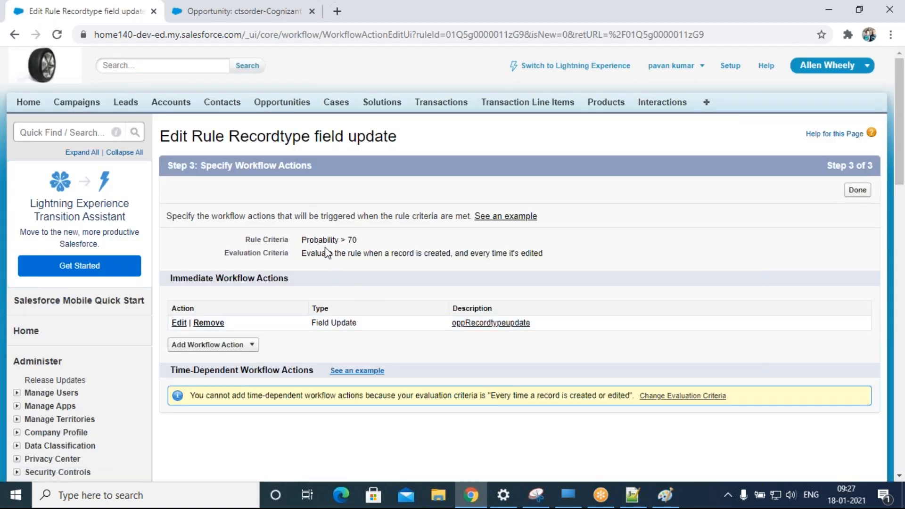
- Examine the debug logs, debug levels and email log files in the Monitor section of Setup
scroll(328, 305, "down", 15)
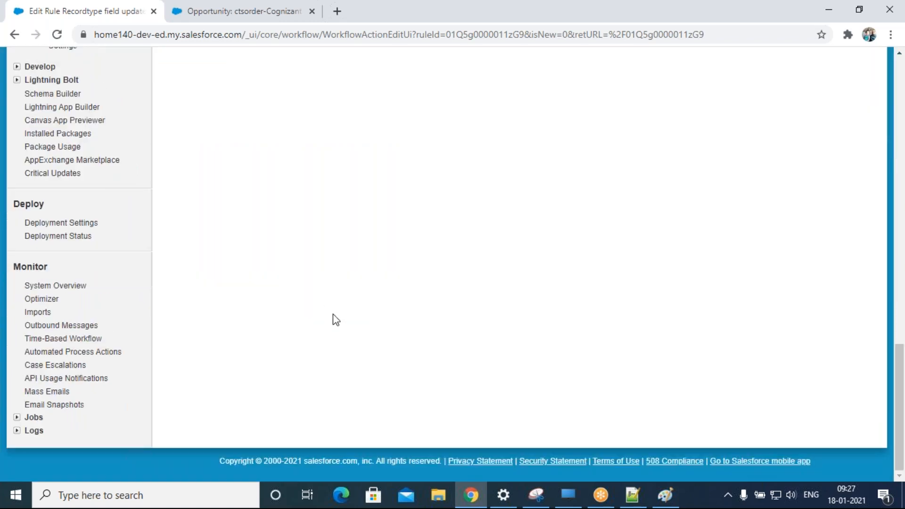
left_click(17, 431)
scroll(118, 415, "down", 1)
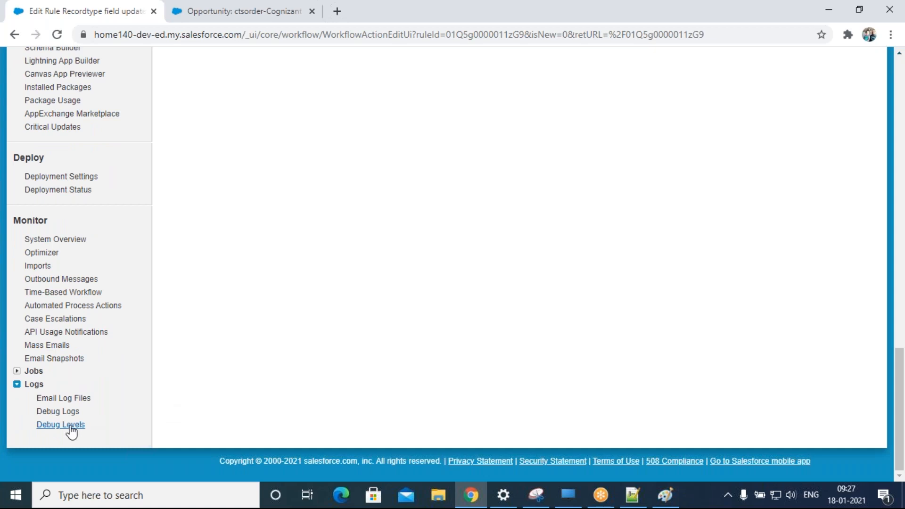
left_click(59, 411)
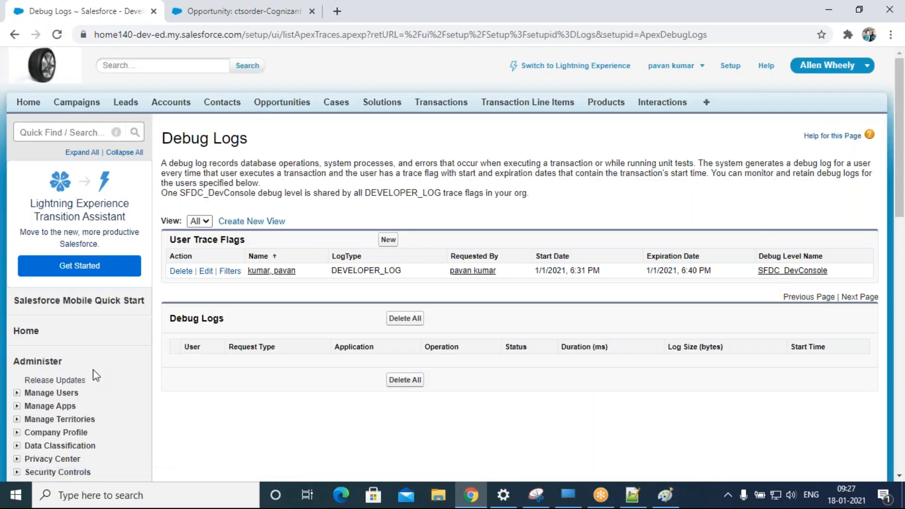
scroll(92, 369, "down", 10)
scroll(92, 375, "down", 3)
left_click(76, 425)
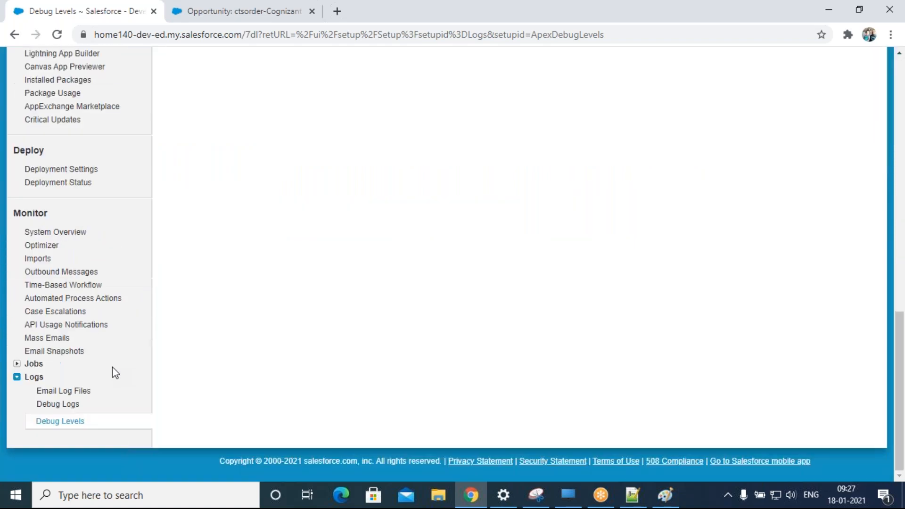
left_click(75, 391)
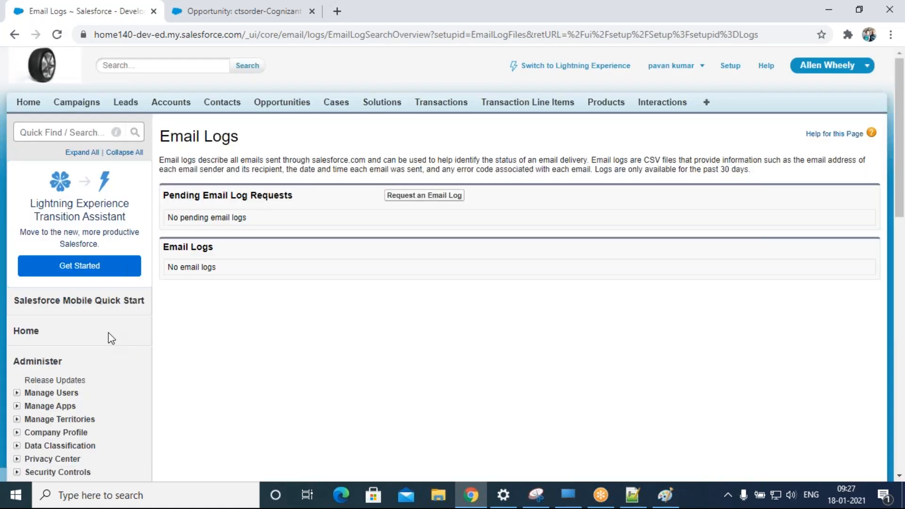
scroll(111, 338, "down", 12)
scroll(111, 338, "down", 2)
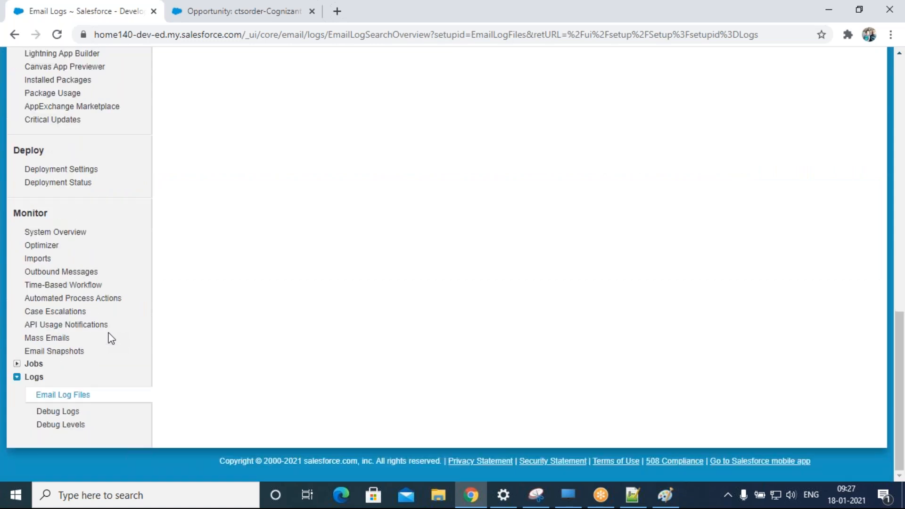
- Go to the list of all workflow rules and open the Recordtype field update rule for editing
scroll(111, 338, "up", 12)
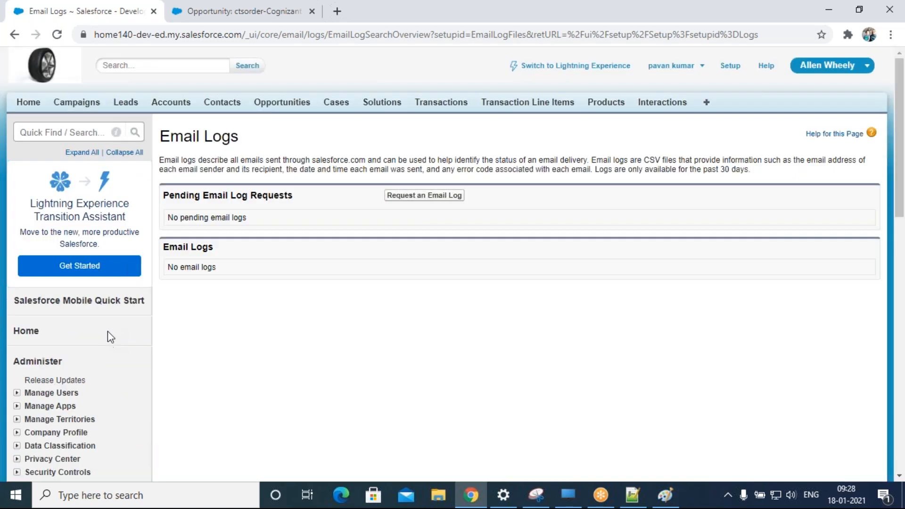
scroll(96, 401, "down", 8)
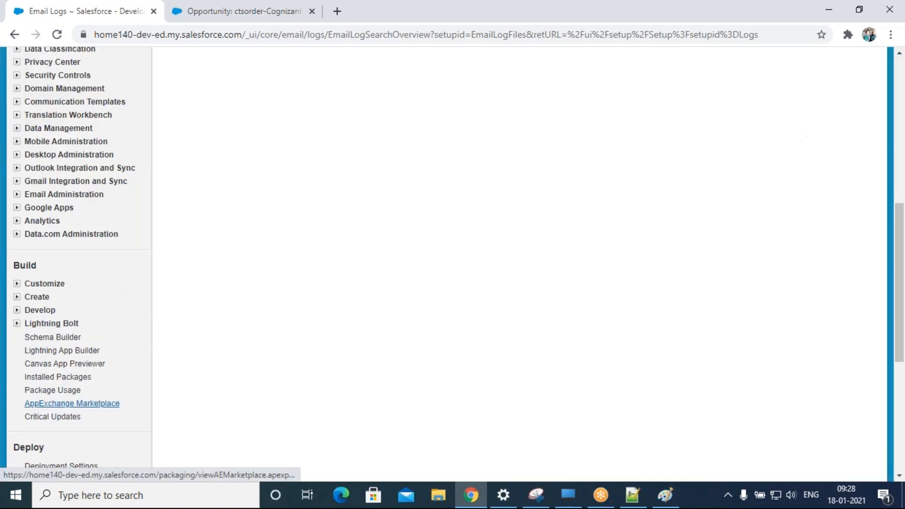
left_click(17, 298)
scroll(109, 414, "down", 4)
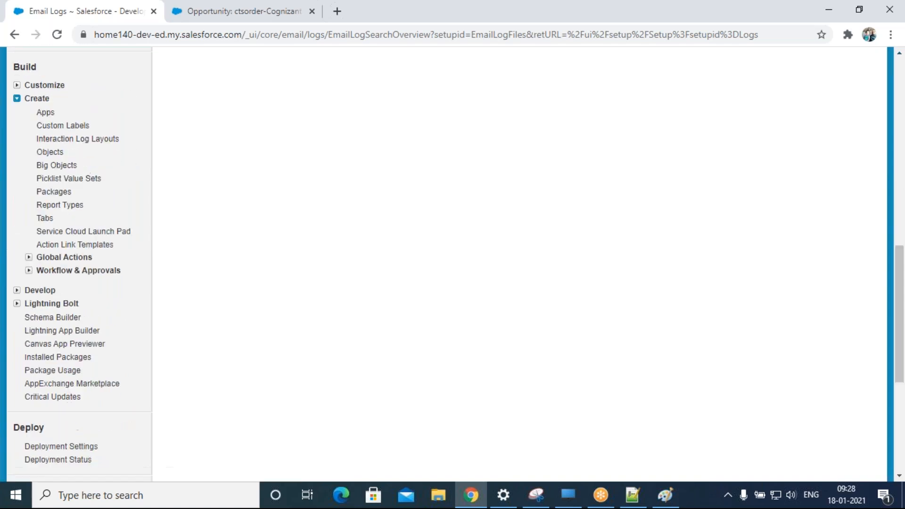
left_click(29, 272)
left_click(92, 285)
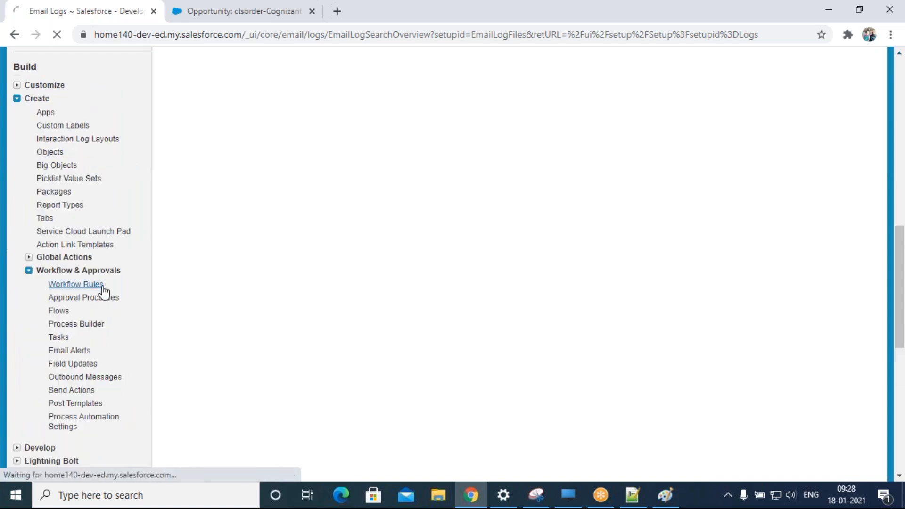
scroll(198, 235, "down", 8)
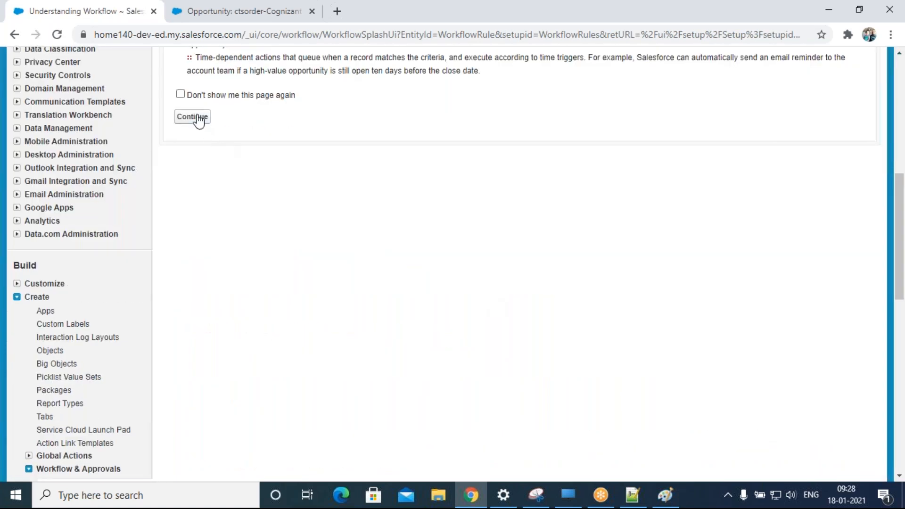
left_click(197, 119)
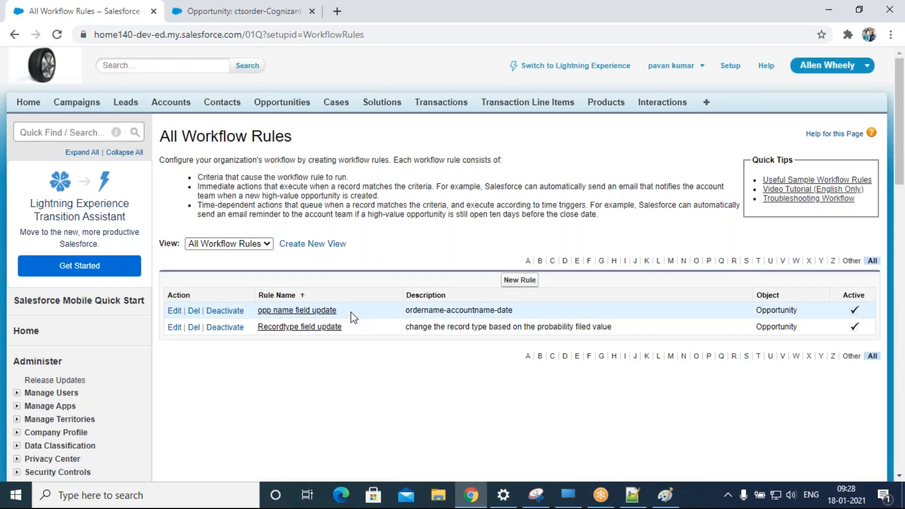
left_click(175, 328)
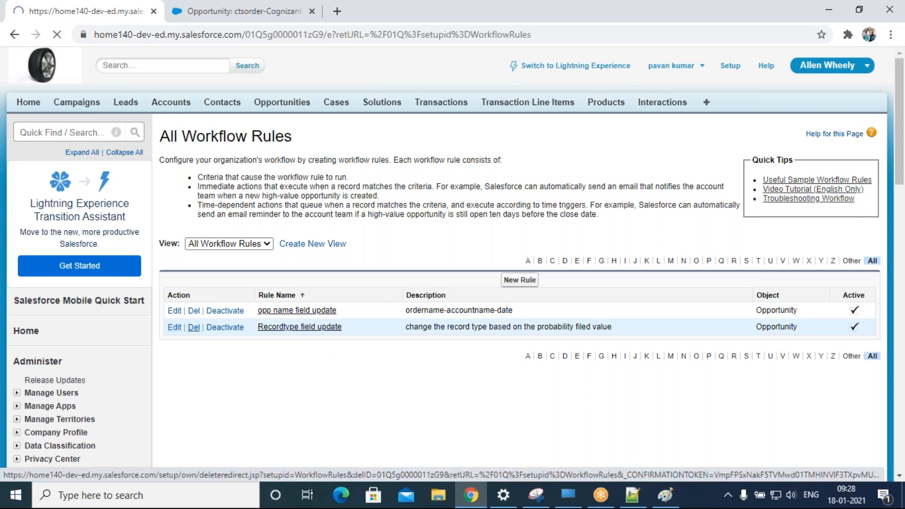
- Review the rule's description, evaluation criteria and rule criteria formula
left_click(522, 254)
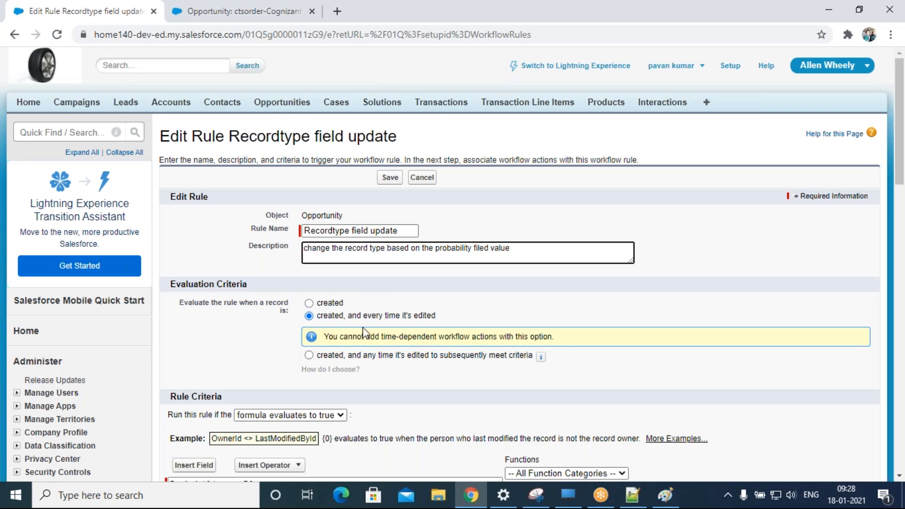
left_click_drag(383, 315, 456, 316)
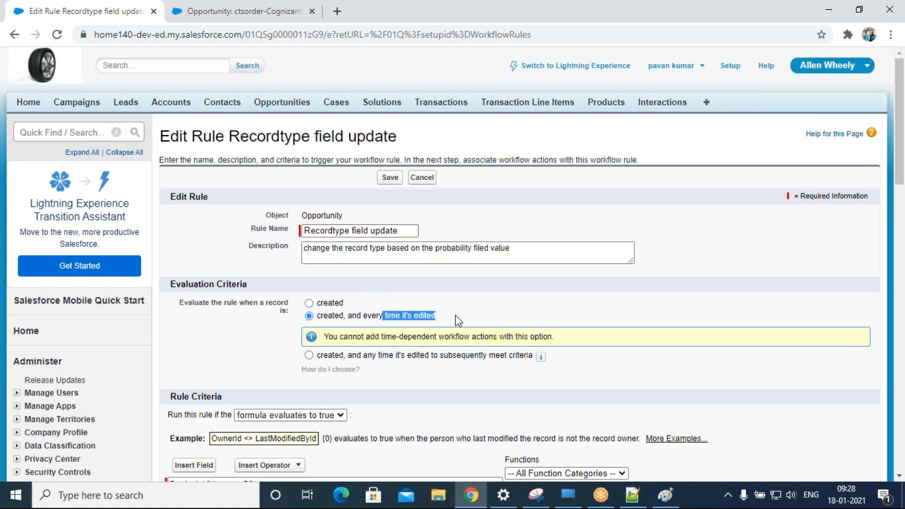
scroll(472, 321, "down", 3)
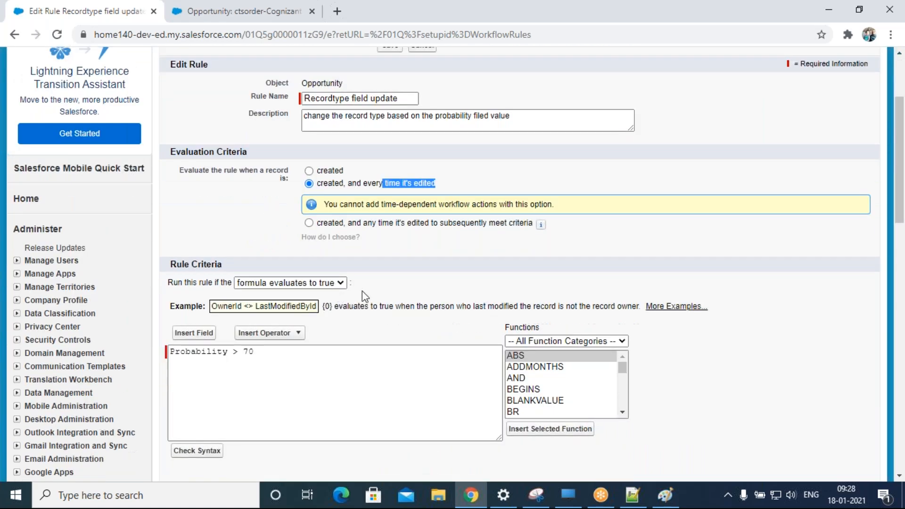
left_click(332, 354)
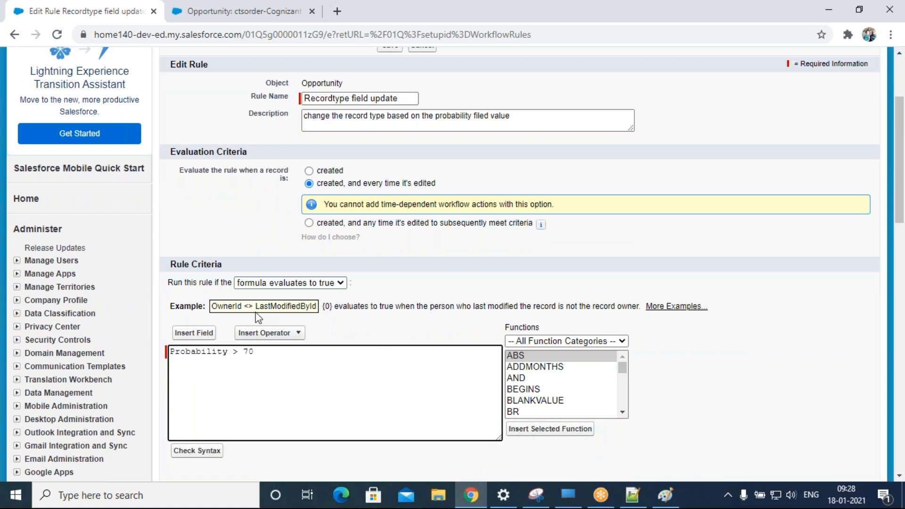
left_click(214, 332)
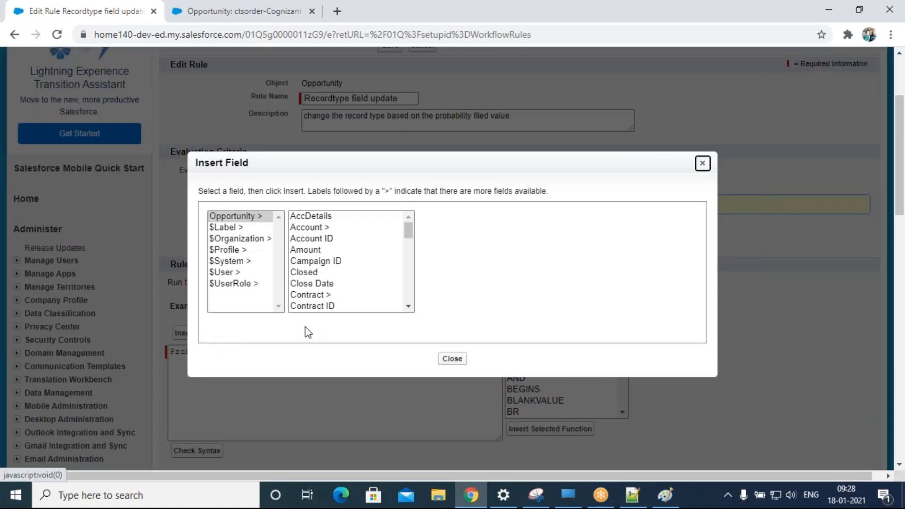
left_click(236, 215)
left_click_drag(409, 230, 391, 349)
left_click(328, 219)
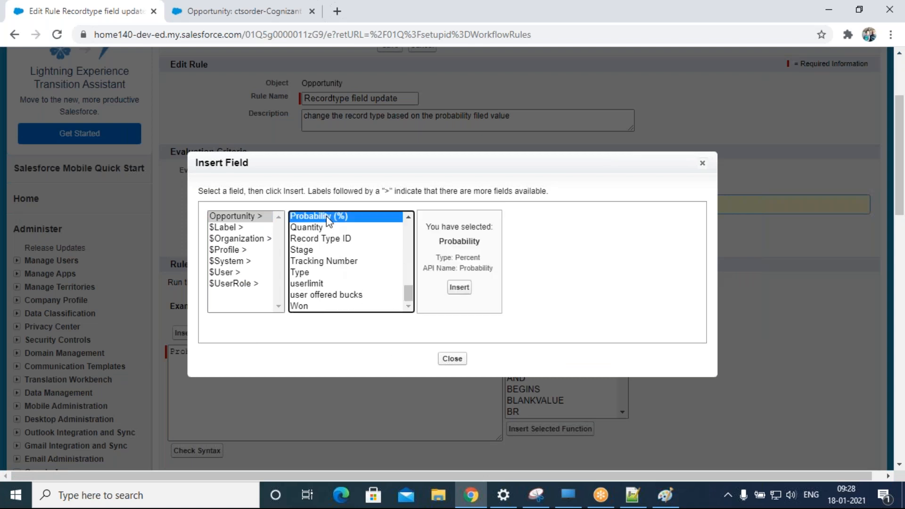
left_click(460, 288)
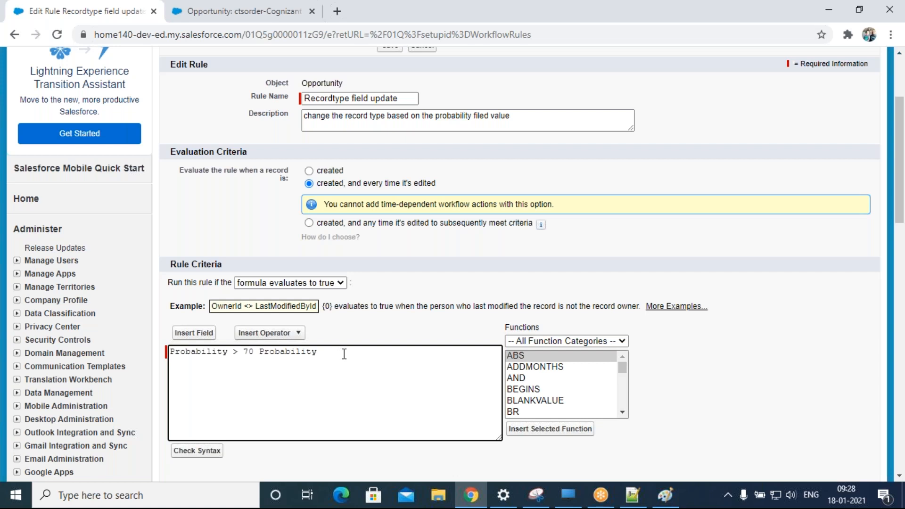
left_click_drag(352, 357, 260, 348)
key("BackSpace")
- Change the rule criteria formula to Probability >= 70, check its syntax and save the rule
scroll(262, 357, "down", 2)
left_click(197, 318)
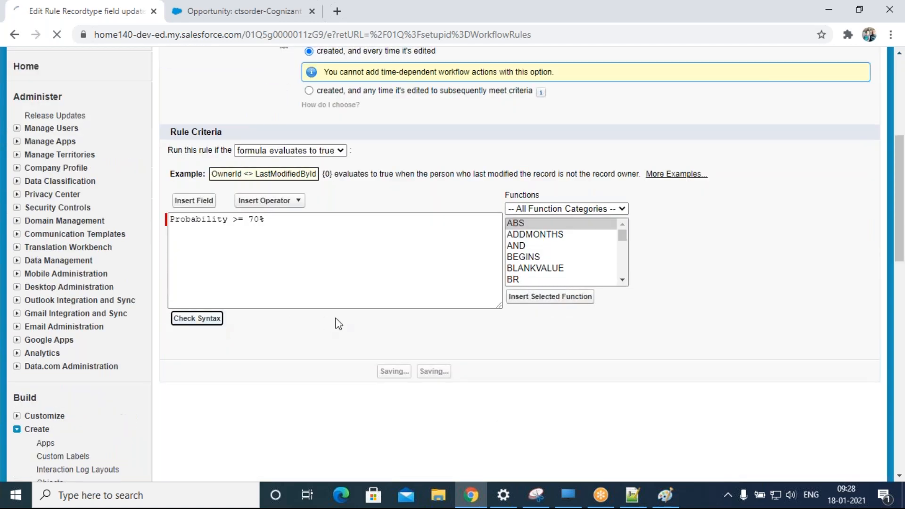
scroll(345, 321, "down", 5)
scroll(343, 321, "up", 3)
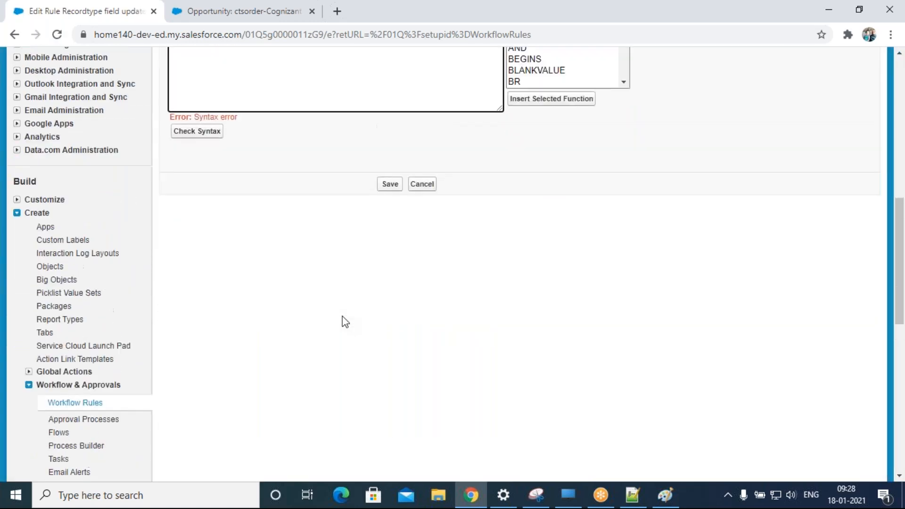
key("BackSpace")
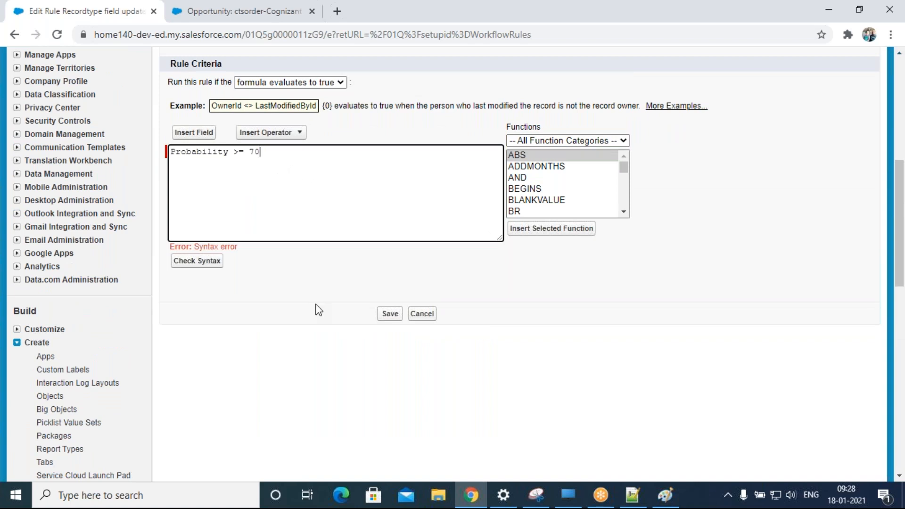
left_click(201, 262)
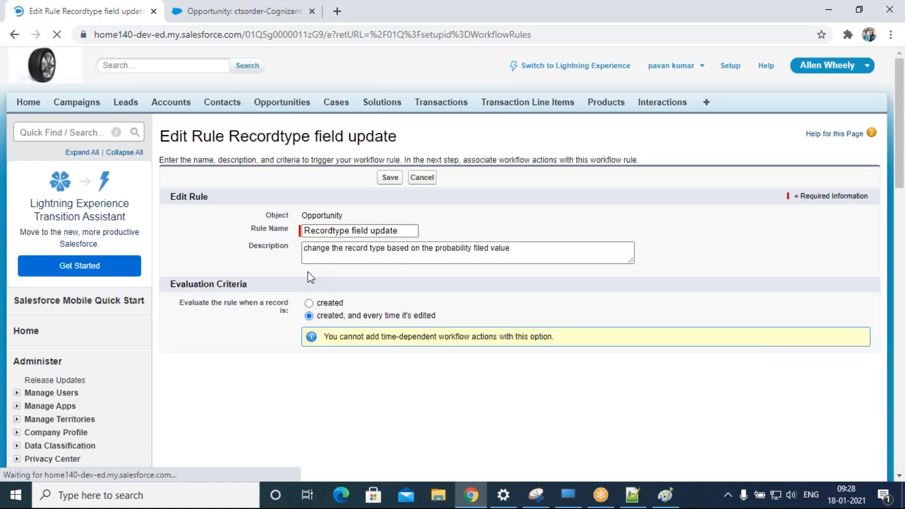
scroll(251, 335, "down", 4)
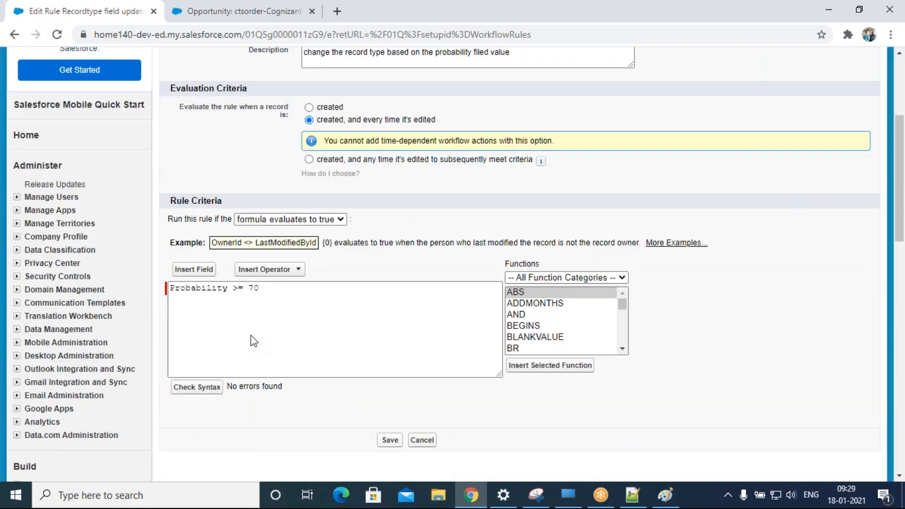
left_click(391, 440)
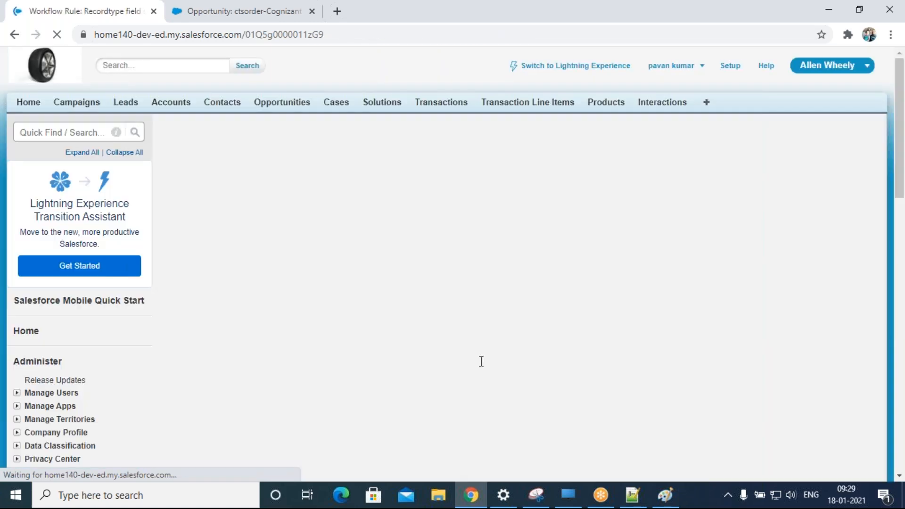
- Open the rule's workflow actions for editing, review its criteria and remove the oppRecordtypeupdate field update
scroll(488, 156, "down", 3)
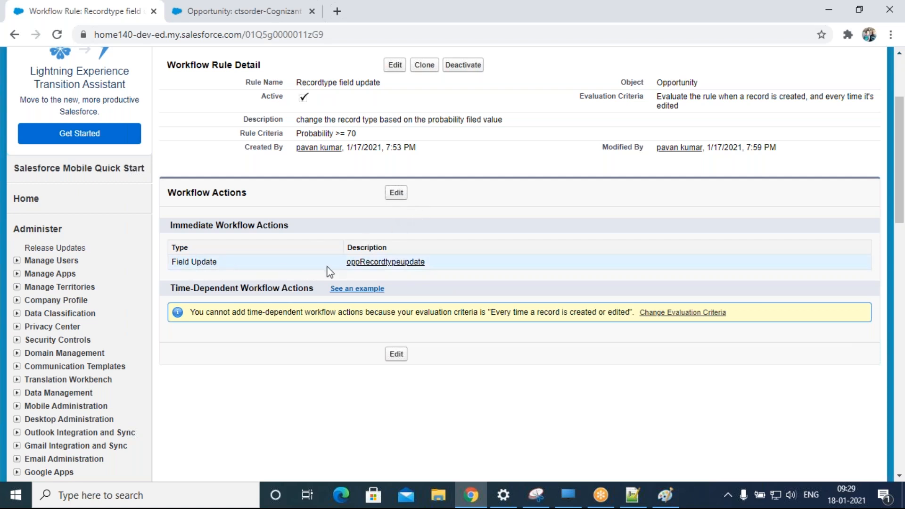
left_click(396, 193)
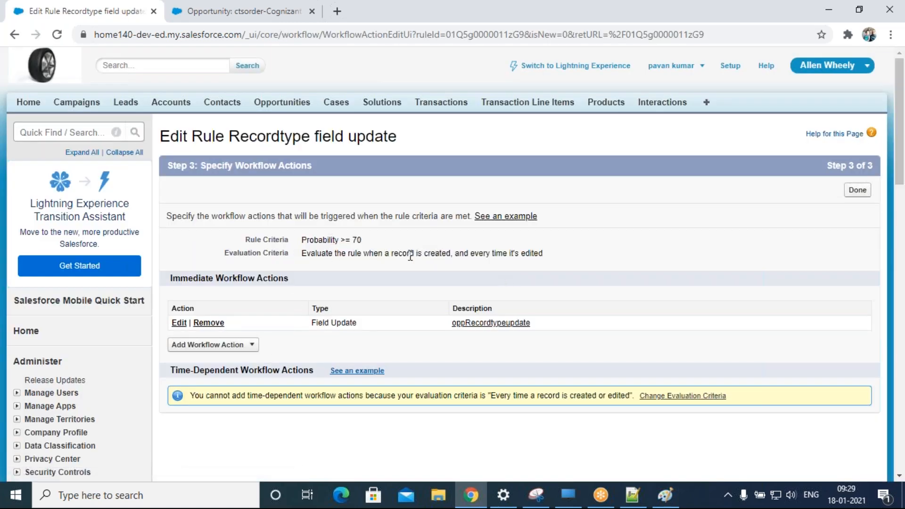
left_click_drag(399, 255, 444, 257)
left_click_drag(321, 239, 567, 259)
left_click_drag(315, 240, 426, 241)
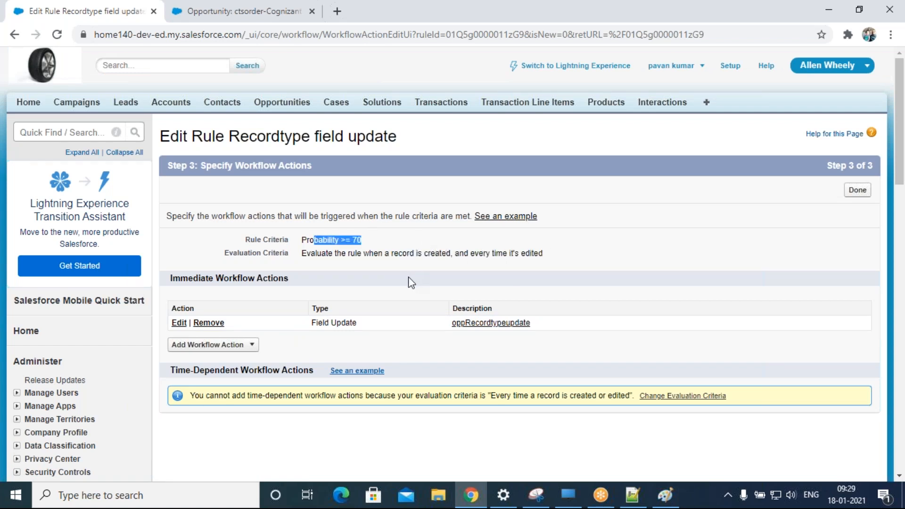
left_click(336, 282)
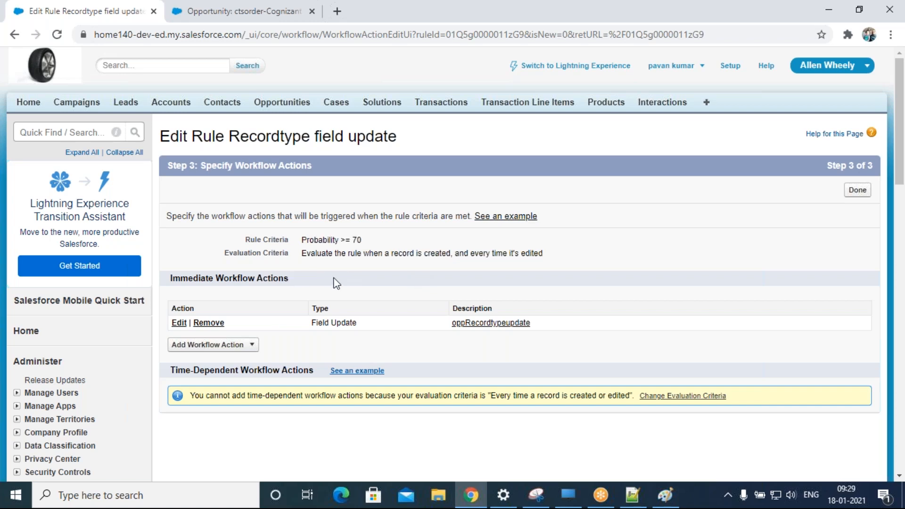
left_click(216, 325)
left_click(514, 109)
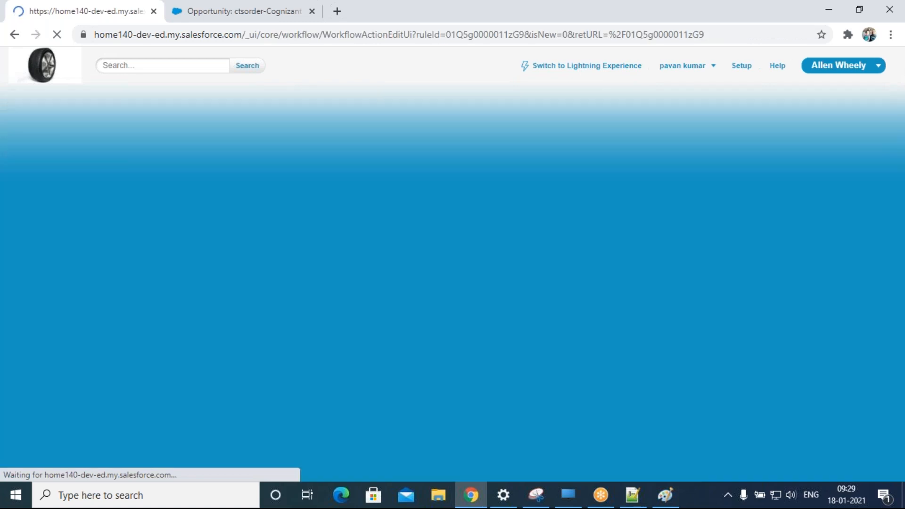
- Add a new field update action to the rule and name it Recordtype field update
left_click(242, 332)
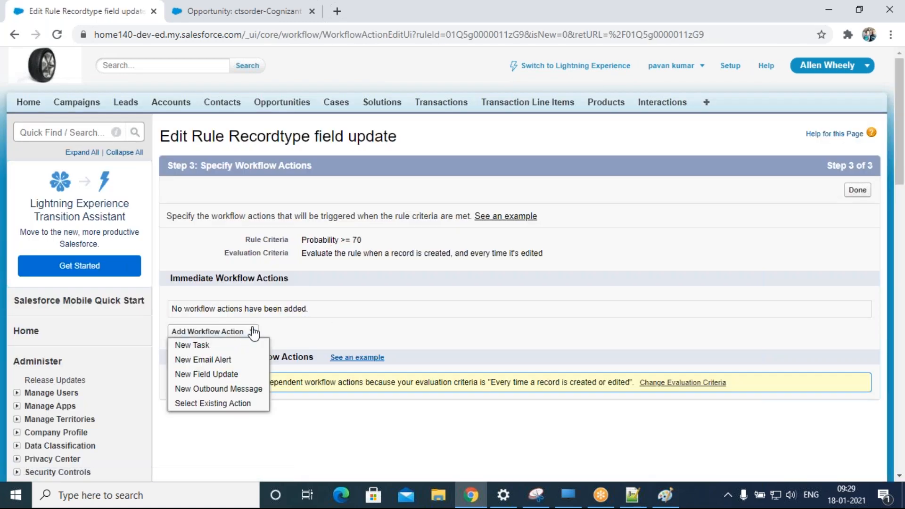
left_click(217, 374)
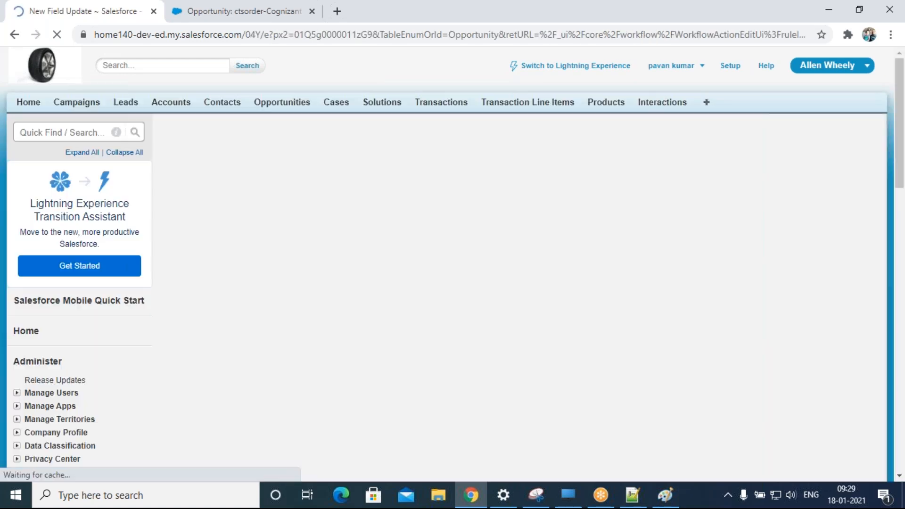
left_click(383, 244)
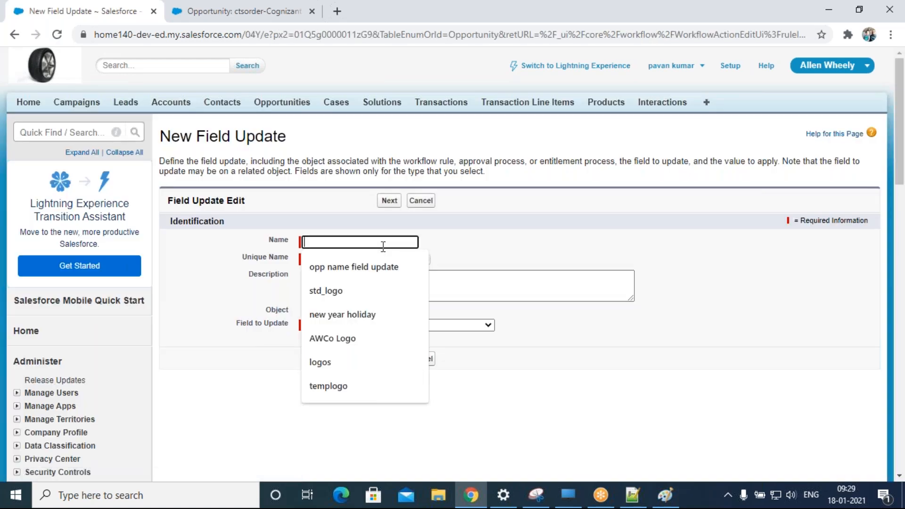
type("recor")
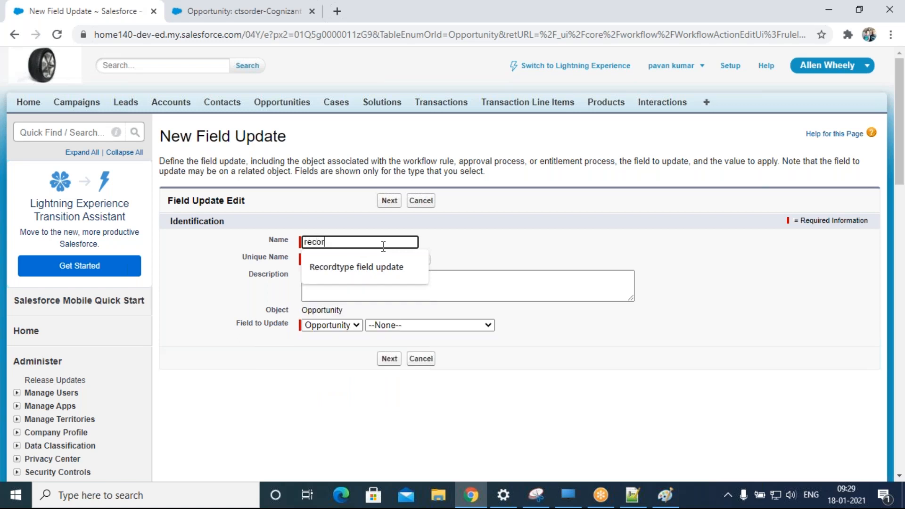
left_click(380, 269)
left_click(386, 279)
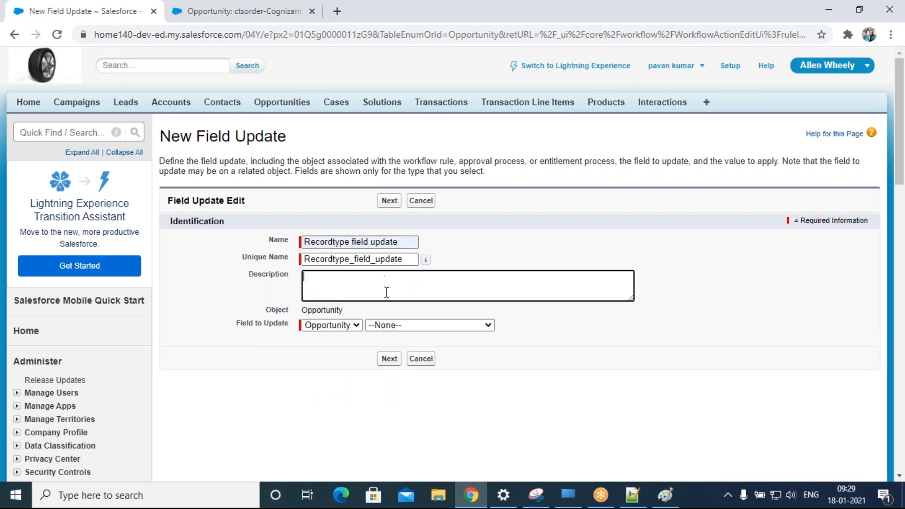
- Choose Opportunity Record Type as the Opportunity field to update and continue to the new value settings
left_click(359, 325)
left_click(348, 347)
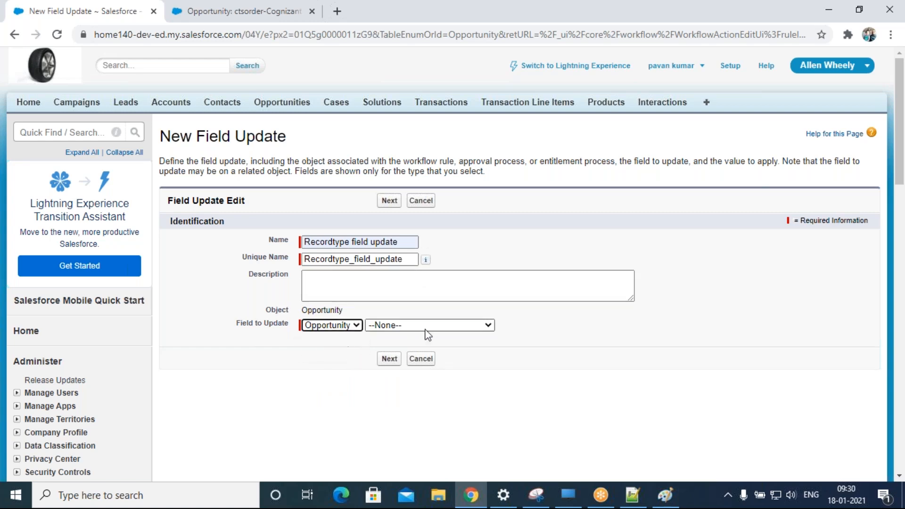
left_click(429, 327)
scroll(489, 289, "down", 1)
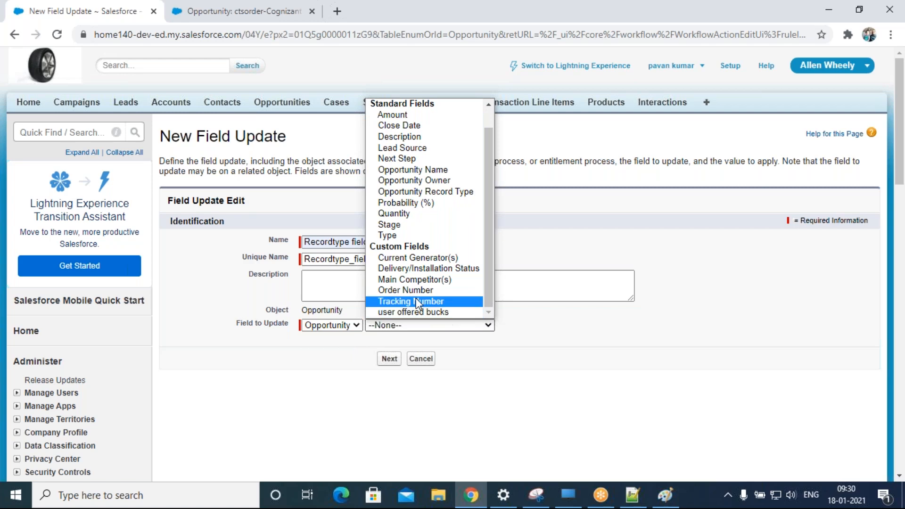
left_click(420, 190)
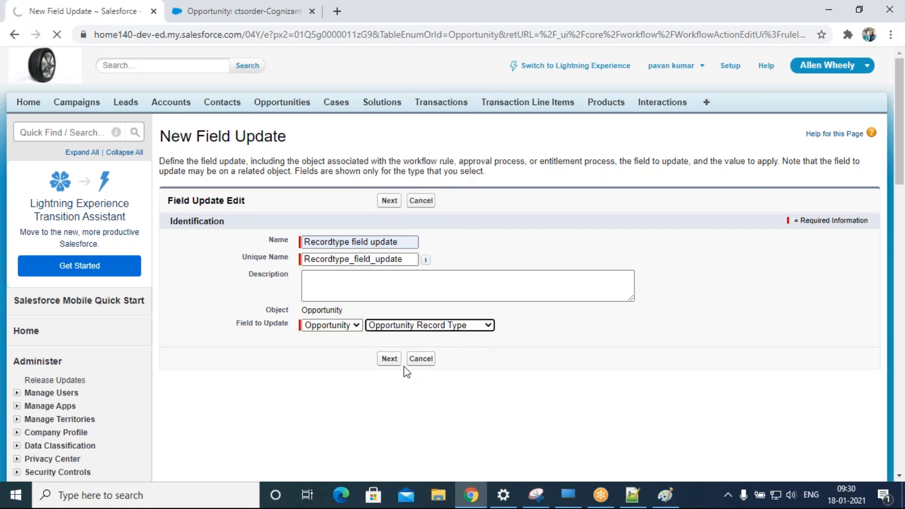
left_click(390, 359)
- Set the new record type value to Awco - Sales order, save the field update and finish editing the workflow actions
scroll(383, 377, "down", 4)
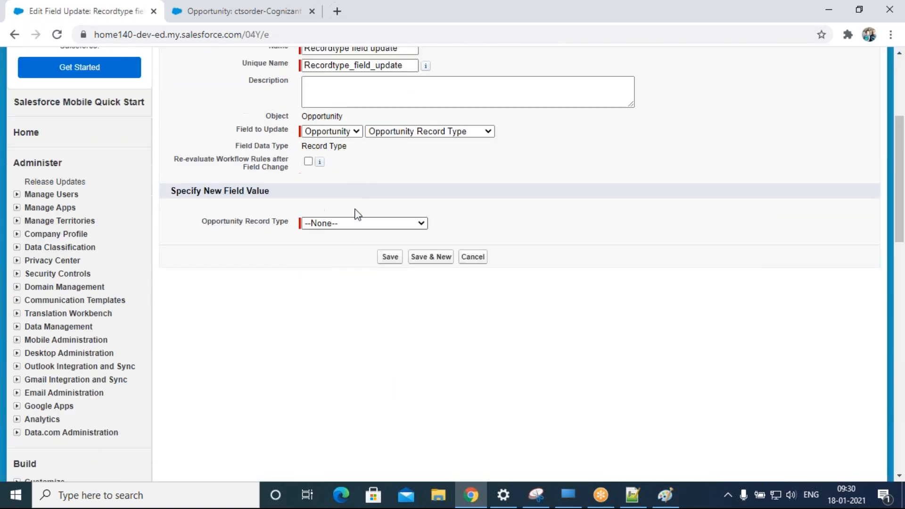
left_click_drag(235, 146, 433, 146)
left_click(435, 177)
mouse_move(321, 163)
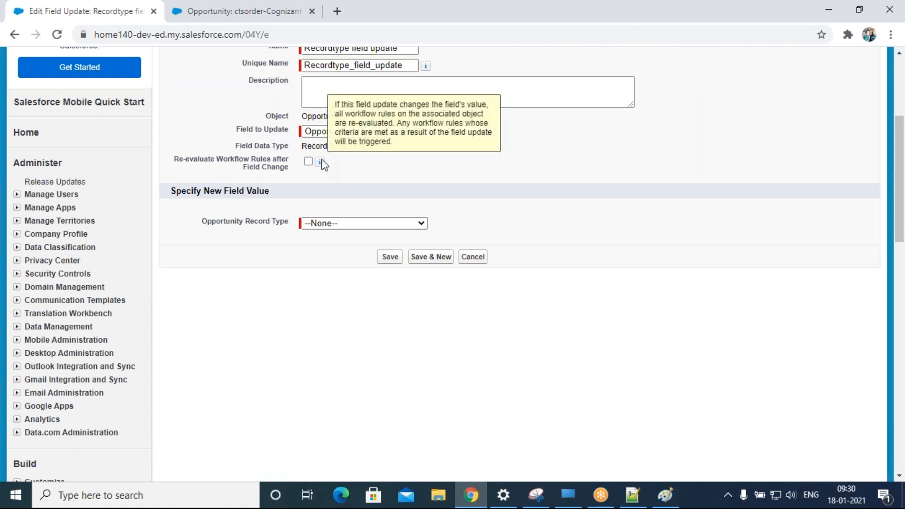
left_click(346, 222)
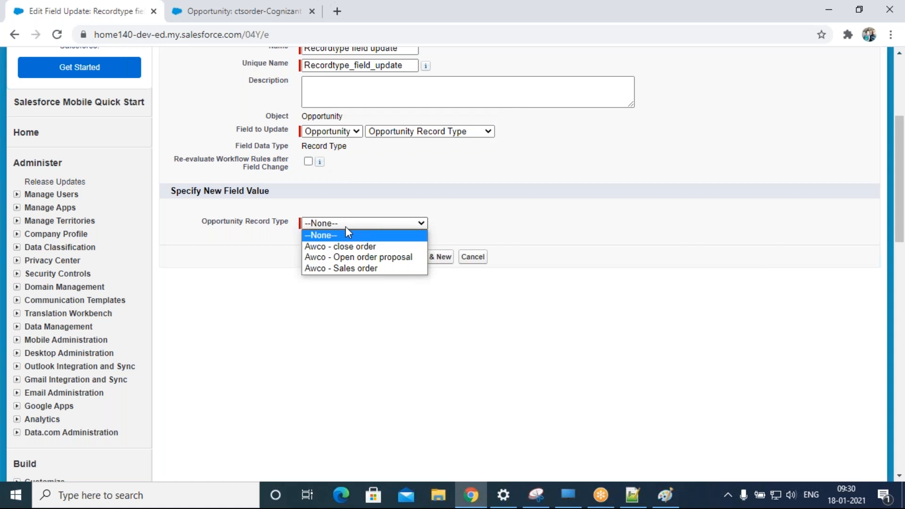
left_click(352, 267)
left_click(389, 264)
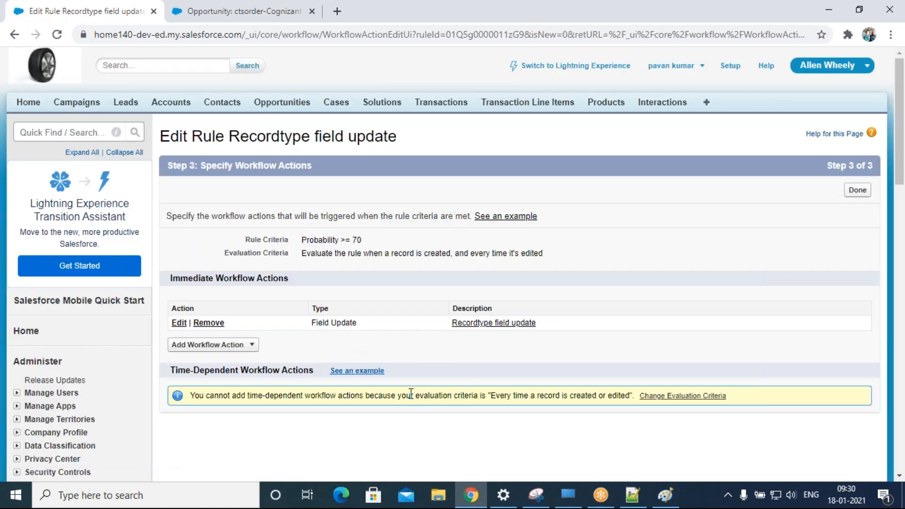
left_click(860, 192)
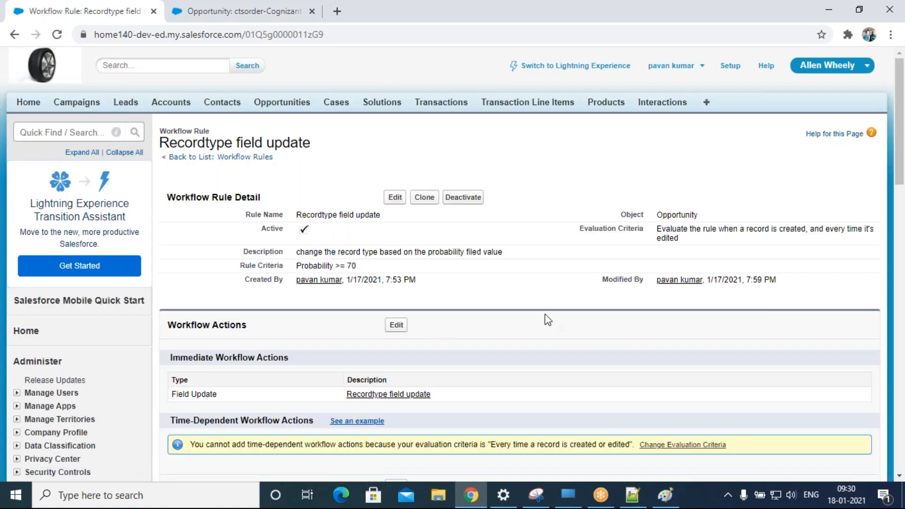
- Delete the existing ctsorder-Cognizant India-2021-01-17 test opportunity and confirm the deletion
left_click(263, 14)
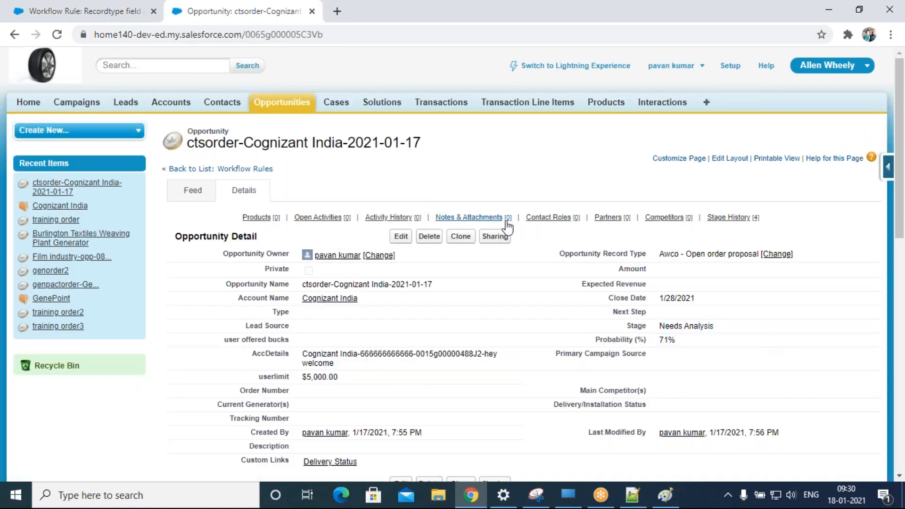
left_click(429, 236)
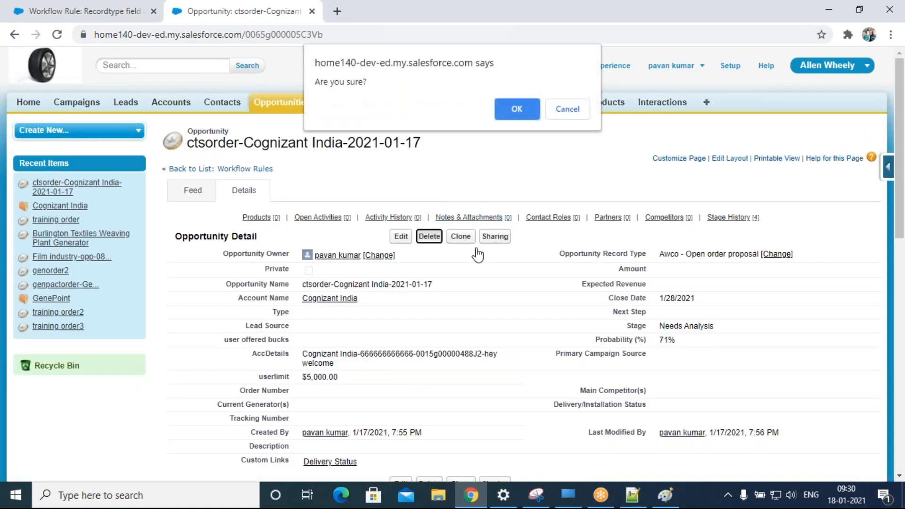
left_click(513, 108)
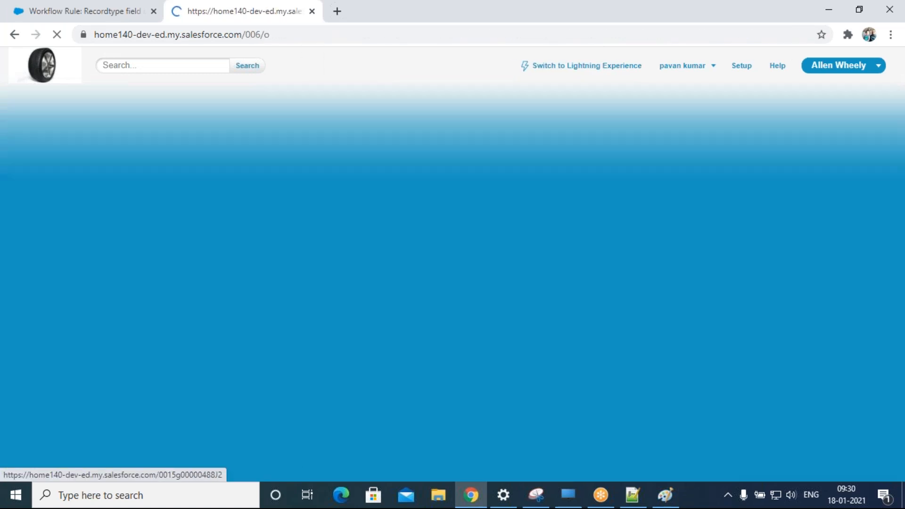
- Start a new opportunity with record type Awco - Open order proposal, name it ctsorder and assign it to the Cognizant India account
left_click(396, 204)
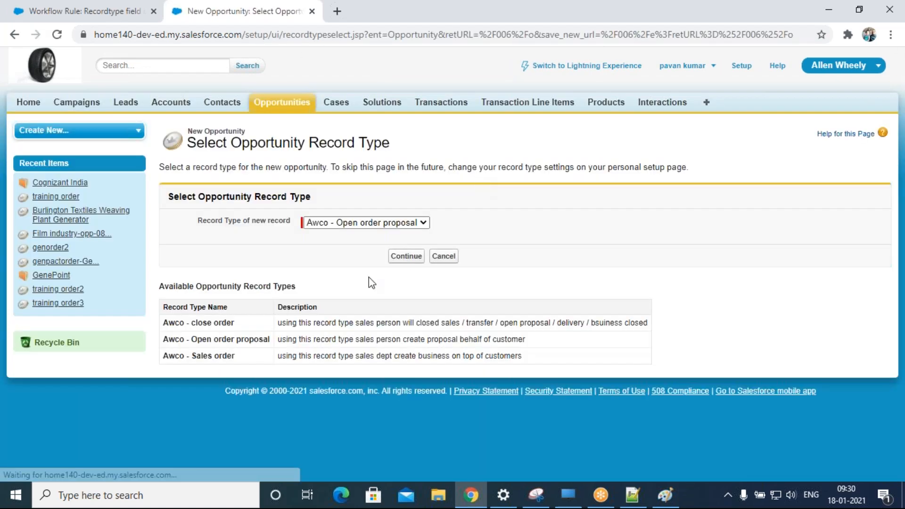
left_click(409, 257)
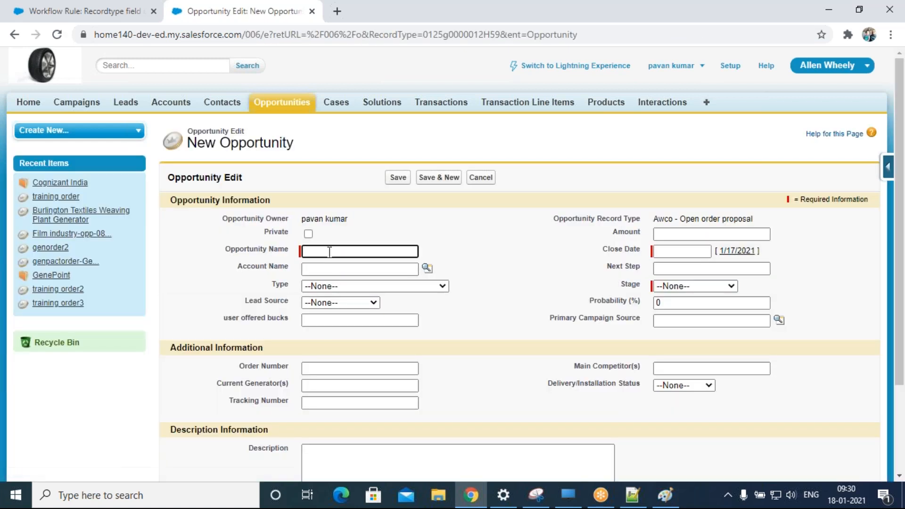
left_click(330, 251)
type("c")
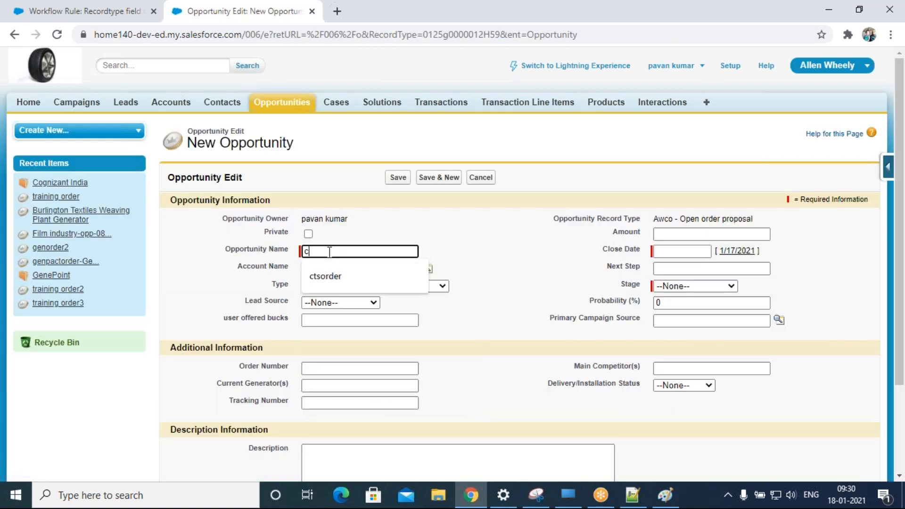
type("ts")
left_click(327, 276)
left_click(428, 269)
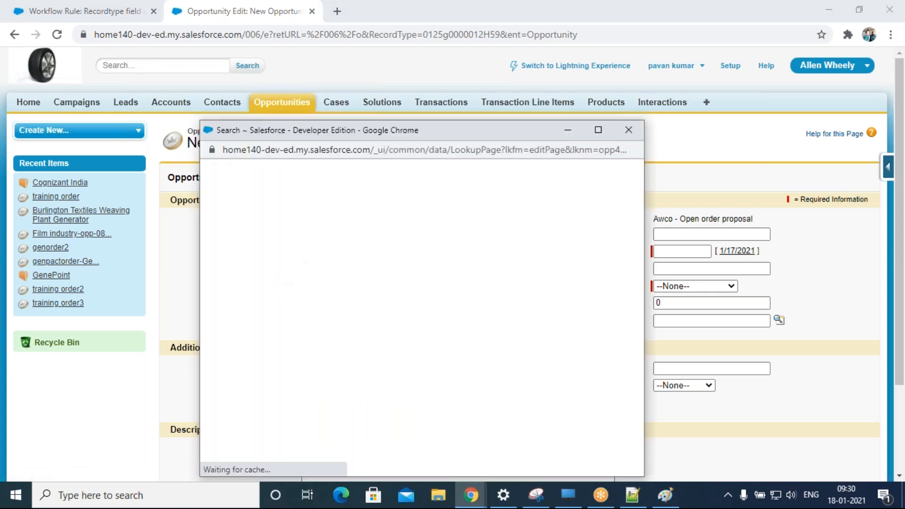
left_click(234, 304)
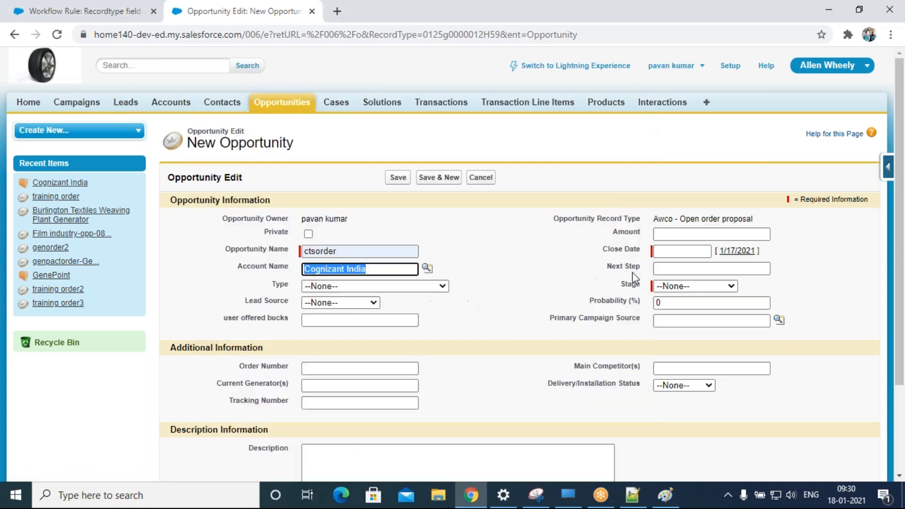
- Set the opportunity's close date to 1/29/2021 and its stage to Needs Analysis, and save the record
left_click(694, 251)
left_click(691, 319)
left_click(755, 337)
left_click(725, 287)
left_click(689, 330)
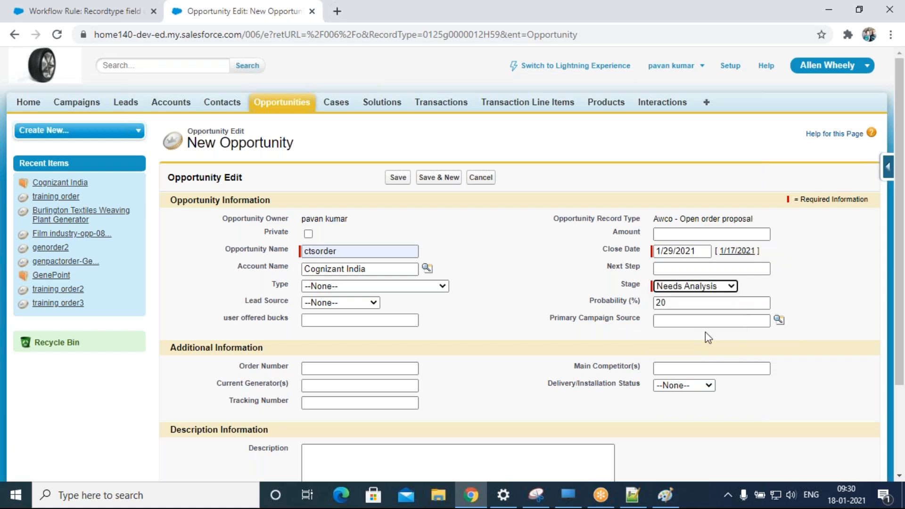
left_click(397, 177)
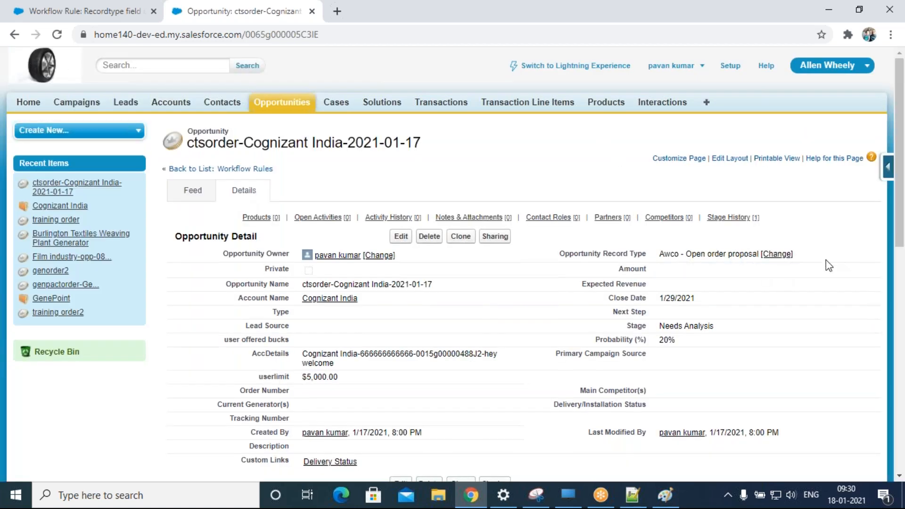
- Set the new opportunity's probability to 70, save the record and check its record type
double_click(693, 340)
double_click(451, 183)
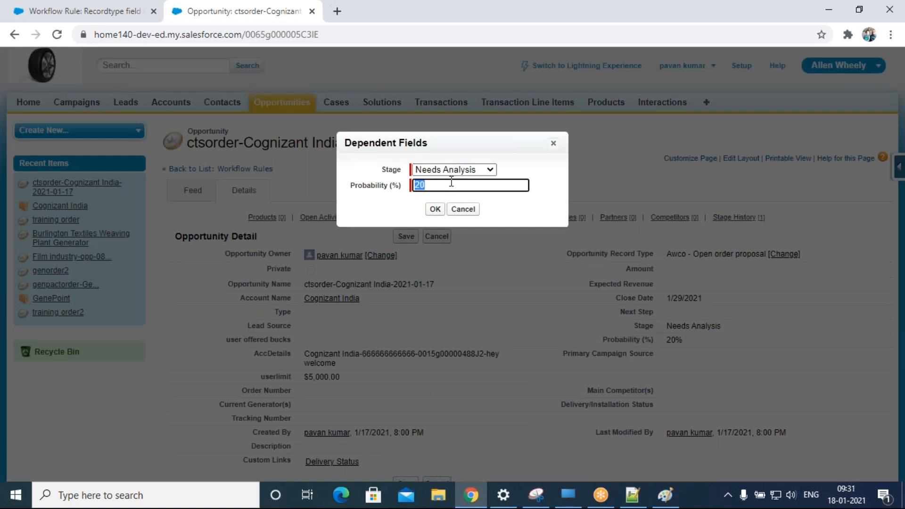
type("70")
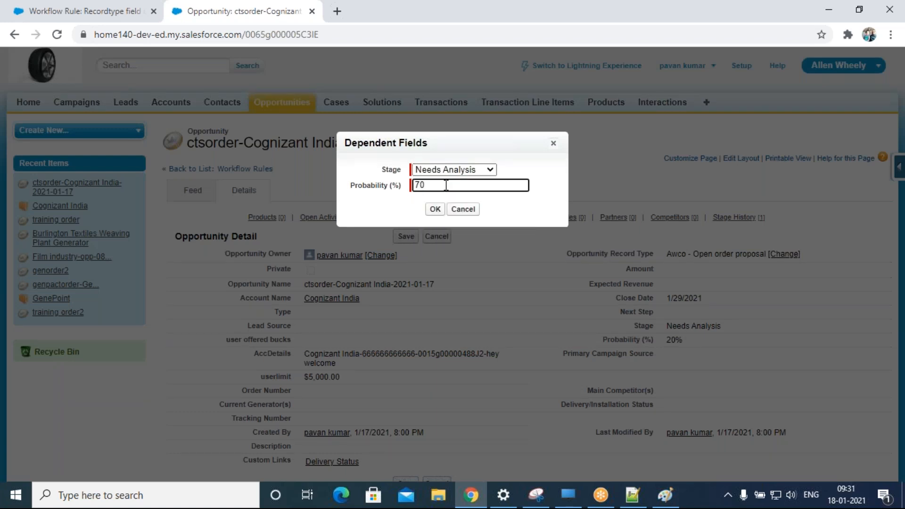
left_click(434, 209)
left_click(405, 237)
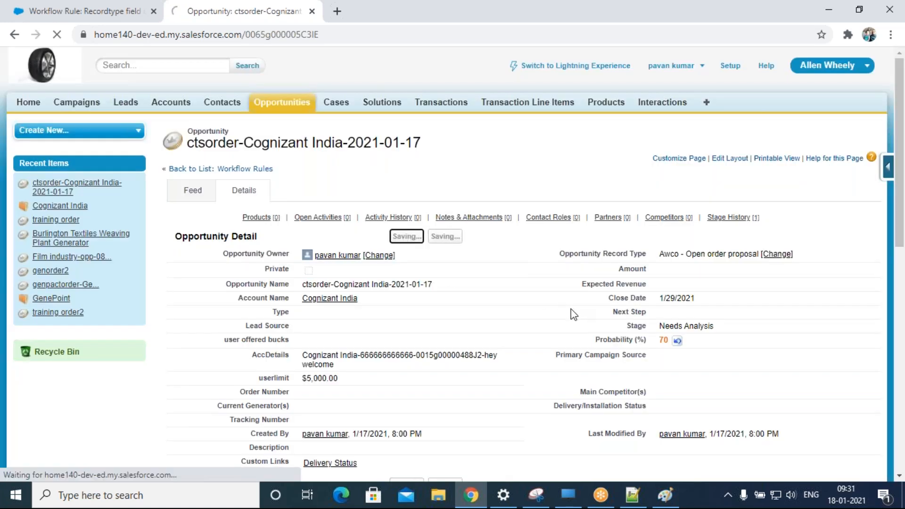
left_click_drag(660, 253, 759, 253)
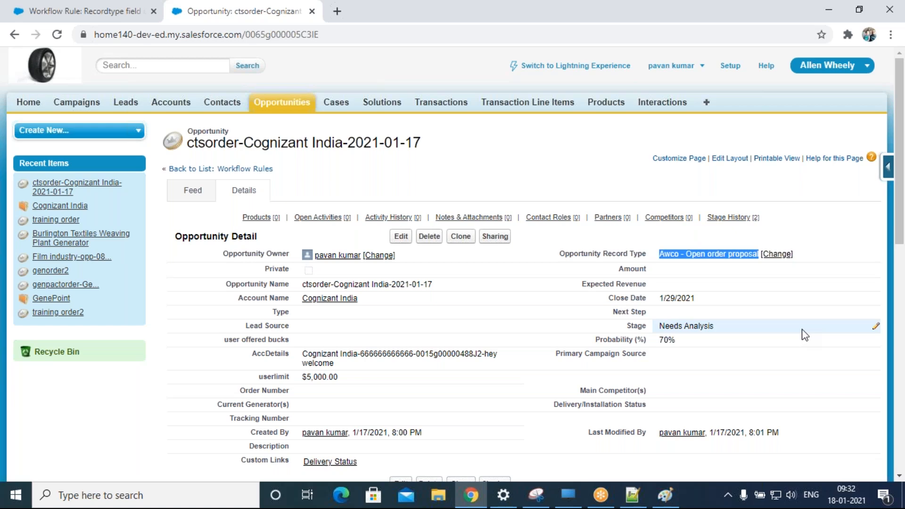
- Open the Recordtype field update workflow rule for editing and make it run if criteria are met instead of a formula
left_click(123, 13)
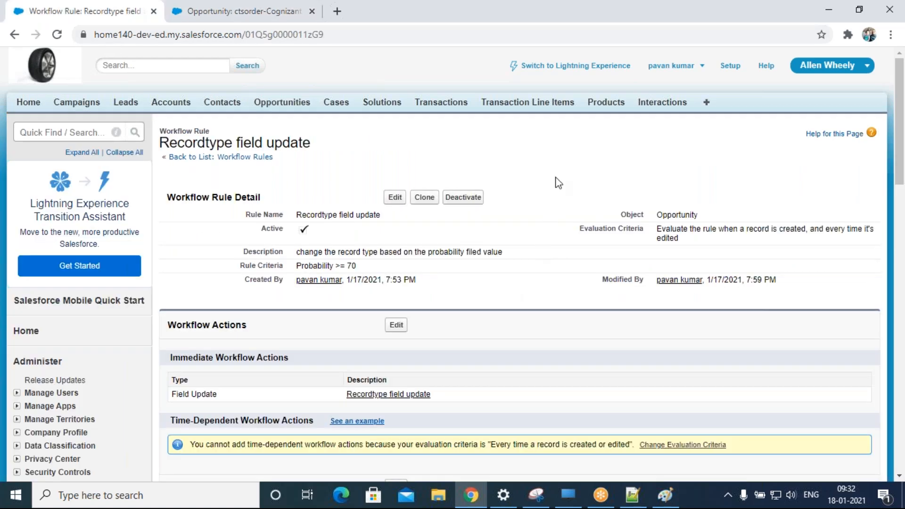
left_click(396, 199)
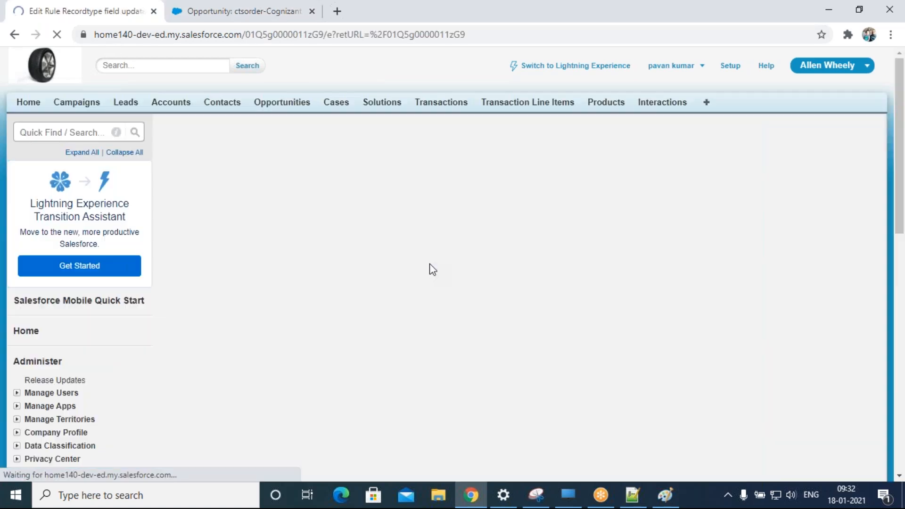
scroll(426, 284, "down", 3)
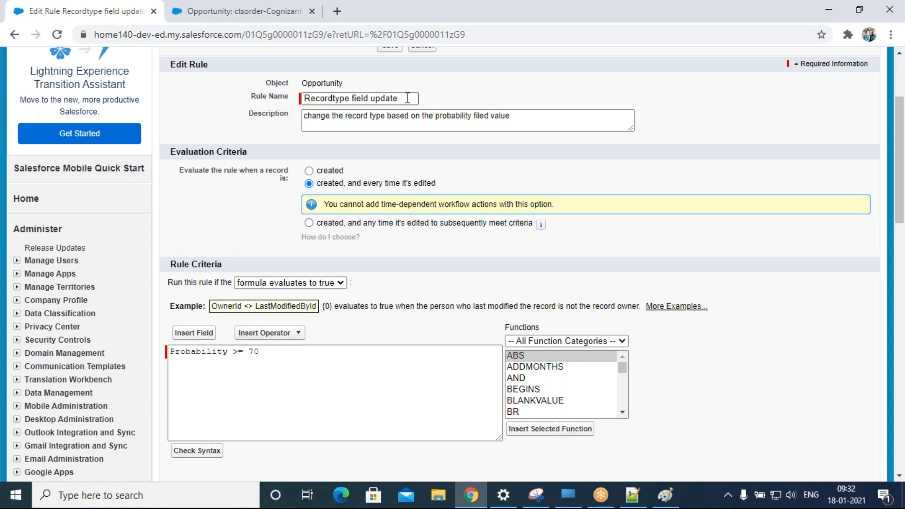
left_click(329, 284)
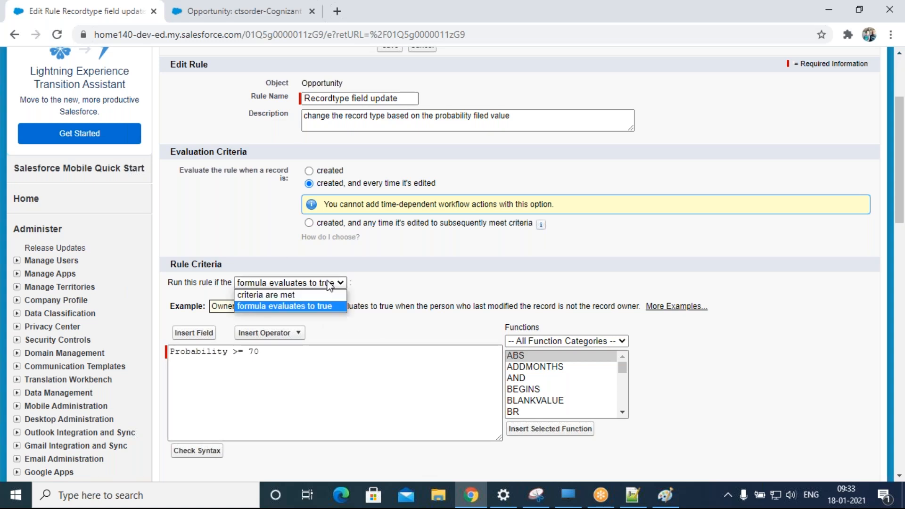
left_click(319, 295)
- Choose Opportunity: Probability (%) as the field of the first rule criterion
left_click(320, 318)
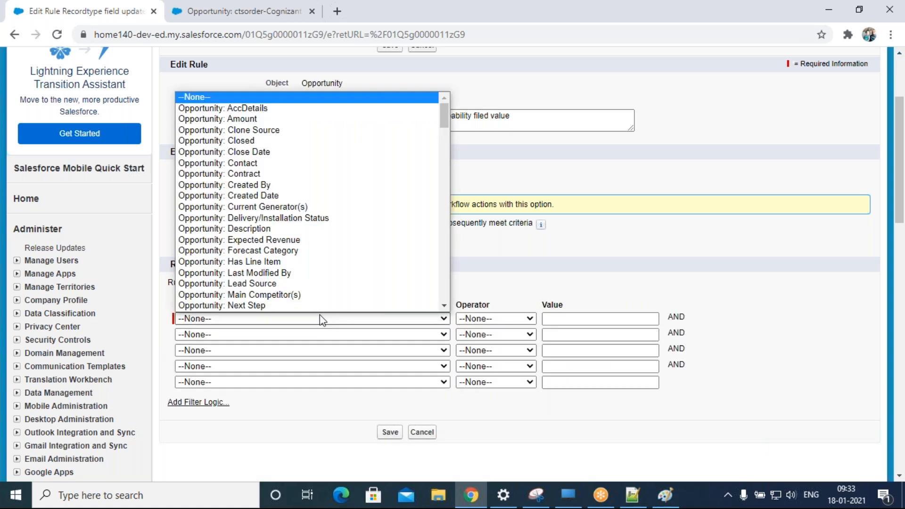
scroll(332, 206, "down", 15)
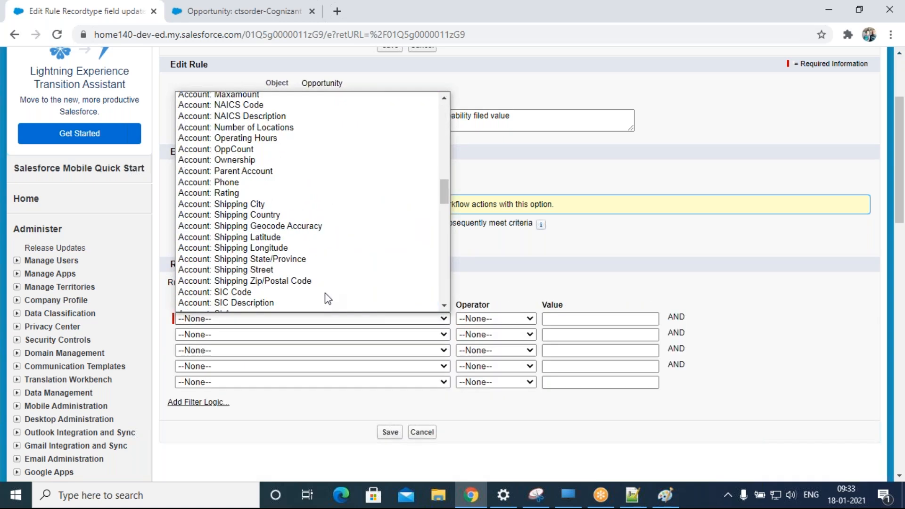
scroll(328, 298, "down", 10)
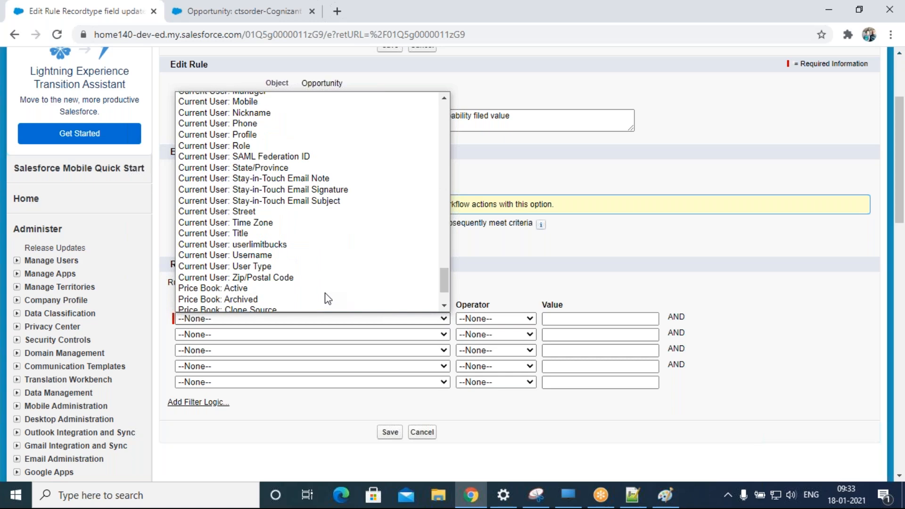
scroll(328, 298, "down", 2)
scroll(328, 298, "up", 20)
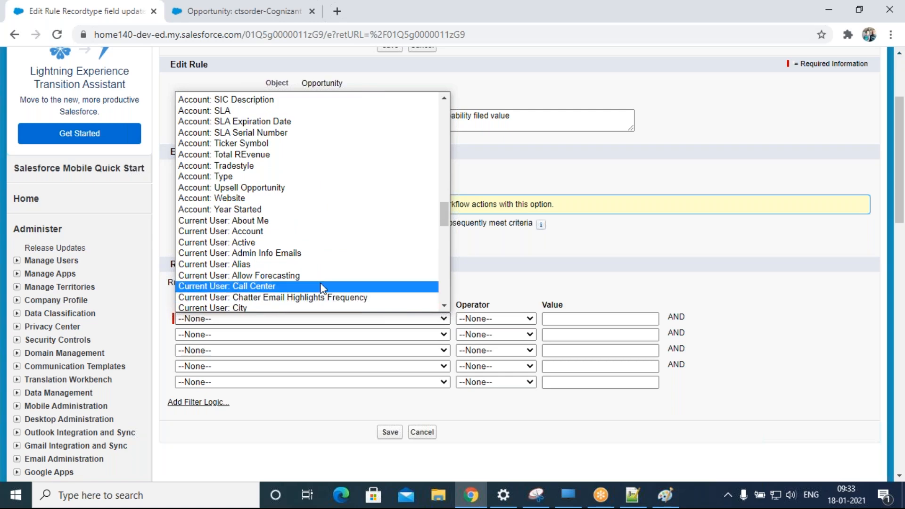
scroll(292, 254, "up", 12)
scroll(292, 256, "up", 12)
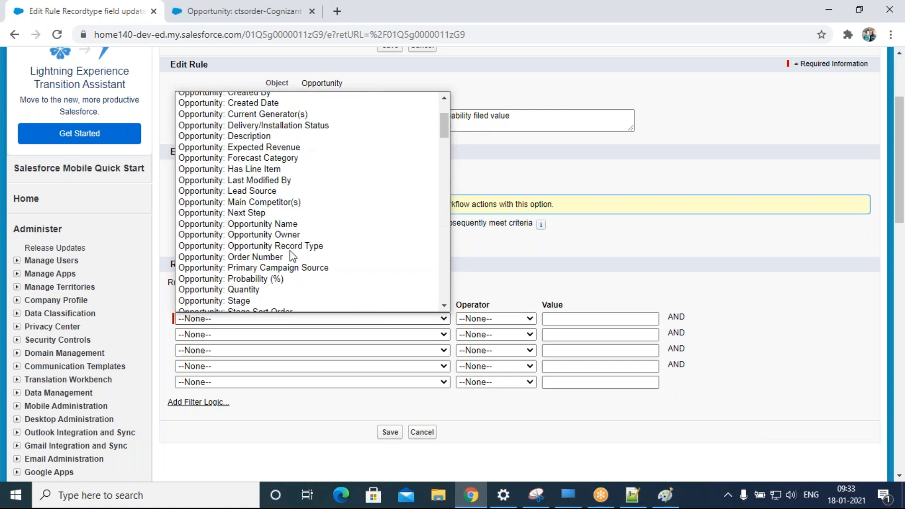
left_click(304, 285)
- Set the probability criterion to greater than 70, save the workflow rule and review its details
left_click(491, 318)
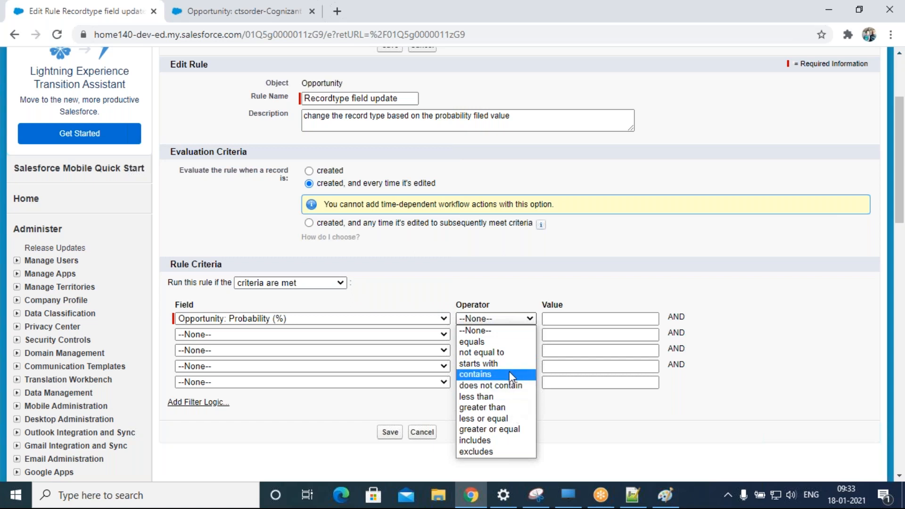
left_click(512, 408)
left_click(583, 323)
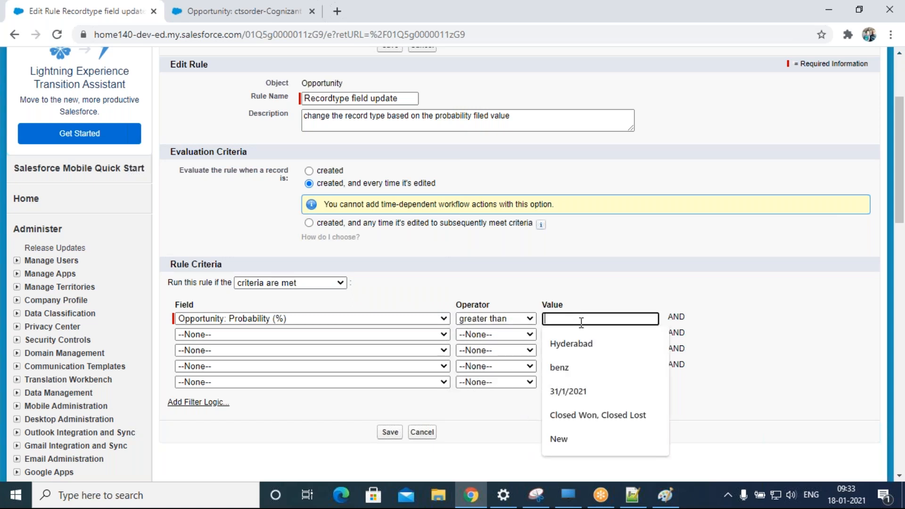
type("70")
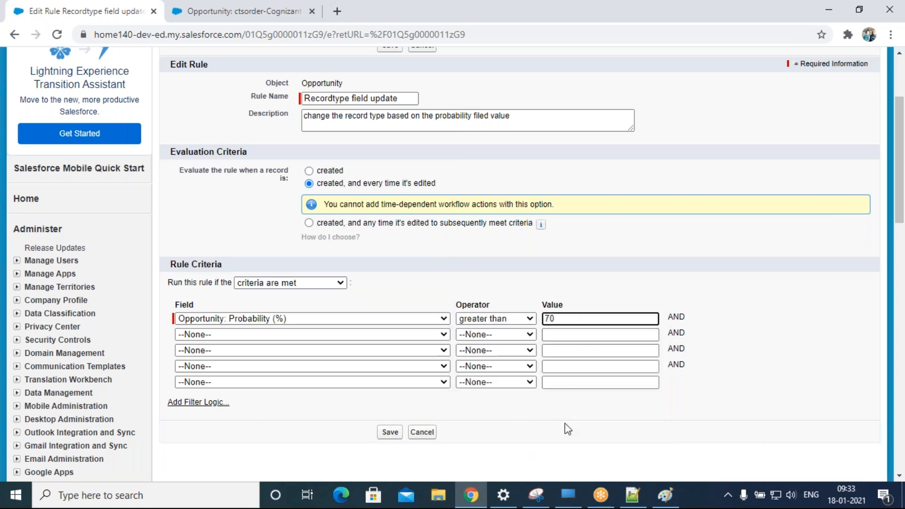
left_click(390, 433)
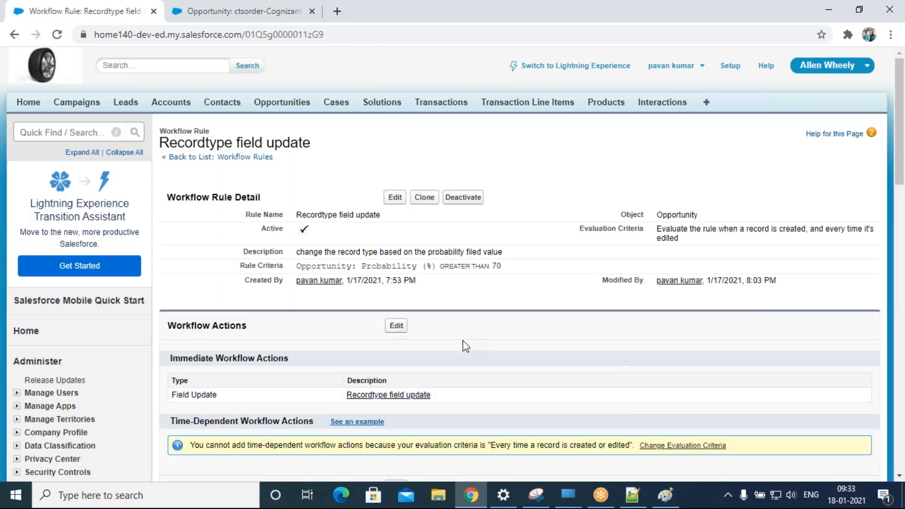
scroll(465, 347, "down", 4)
scroll(465, 347, "up", 3)
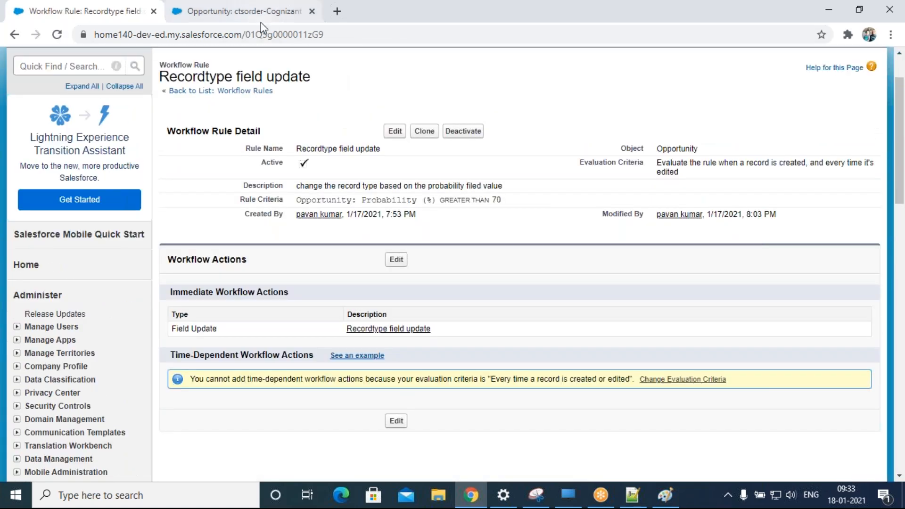
- Return to the ctsorder opportunity, set its probability to 71, save it and check the resulting record type
left_click(262, 21)
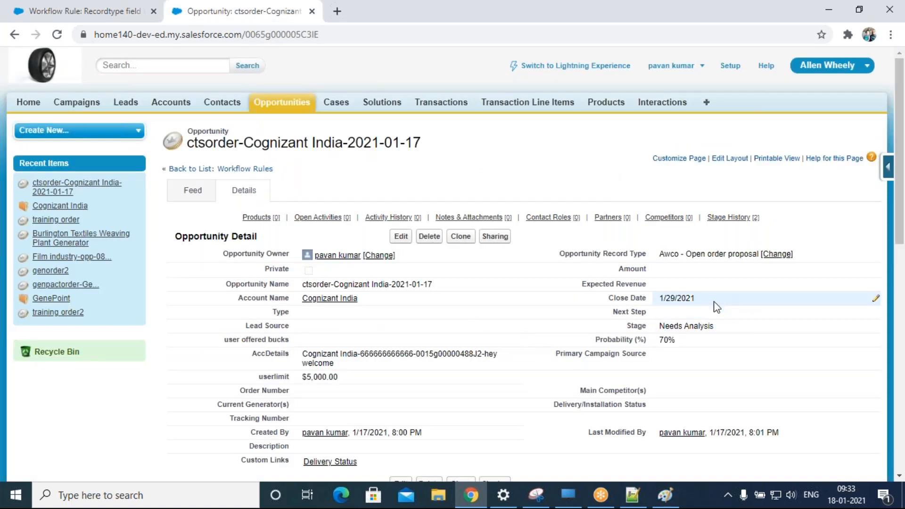
left_click(411, 243)
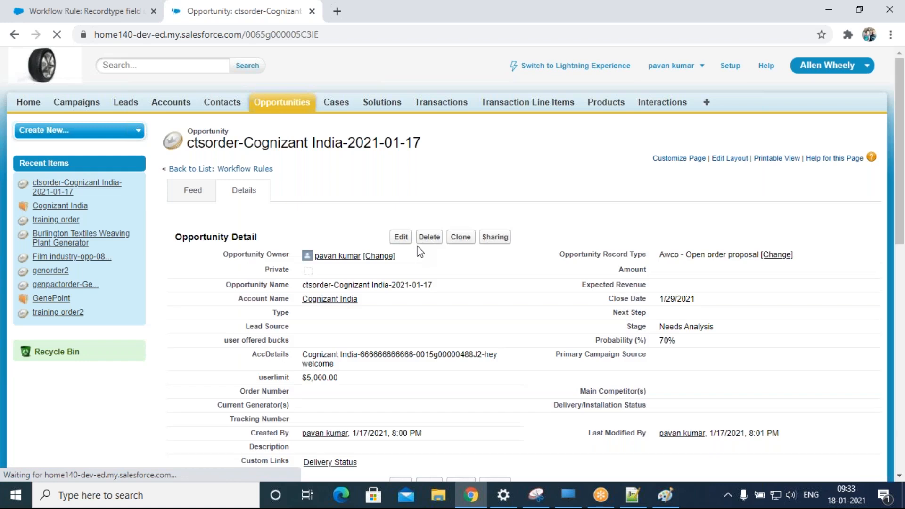
double_click(703, 337)
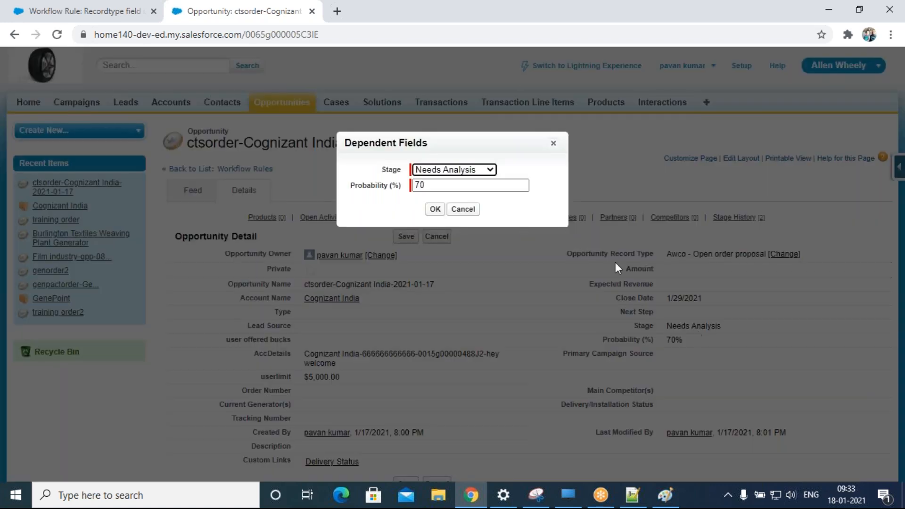
left_click(441, 185)
key("BackSpace")
type("1")
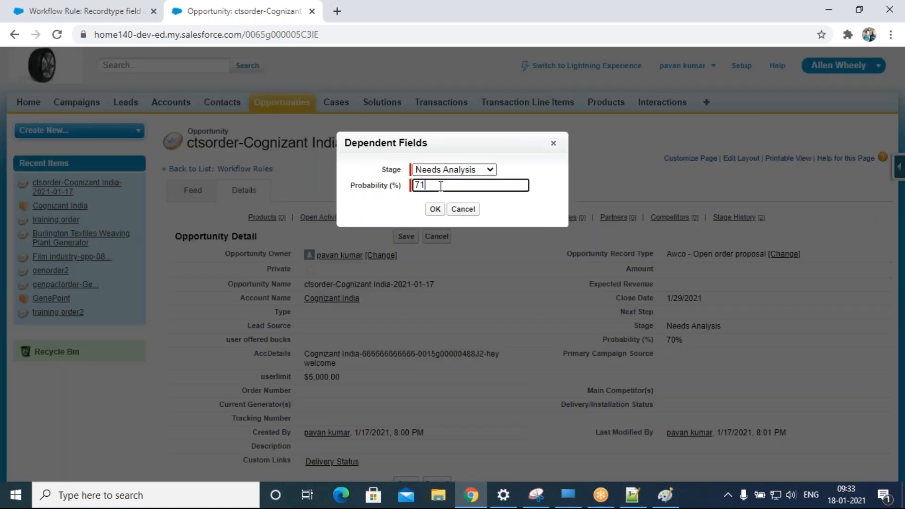
left_click(433, 210)
left_click(402, 236)
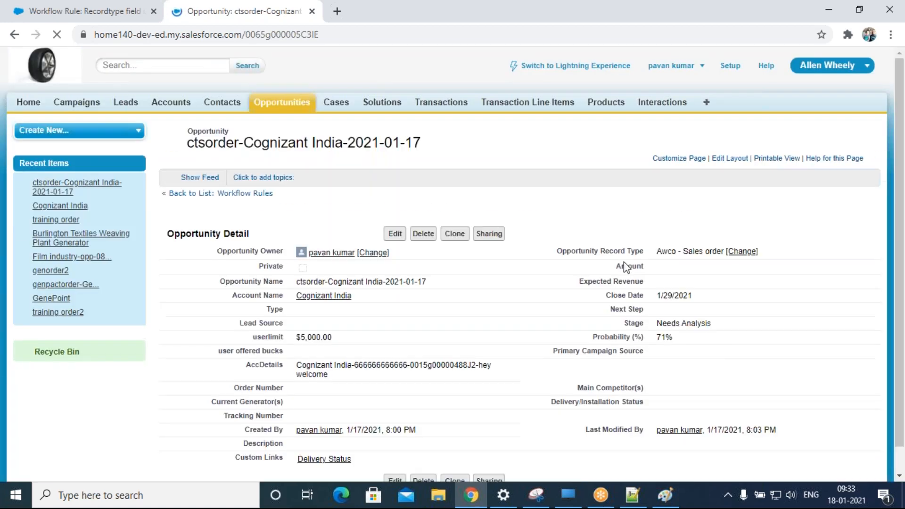
left_click_drag(658, 251, 720, 252)
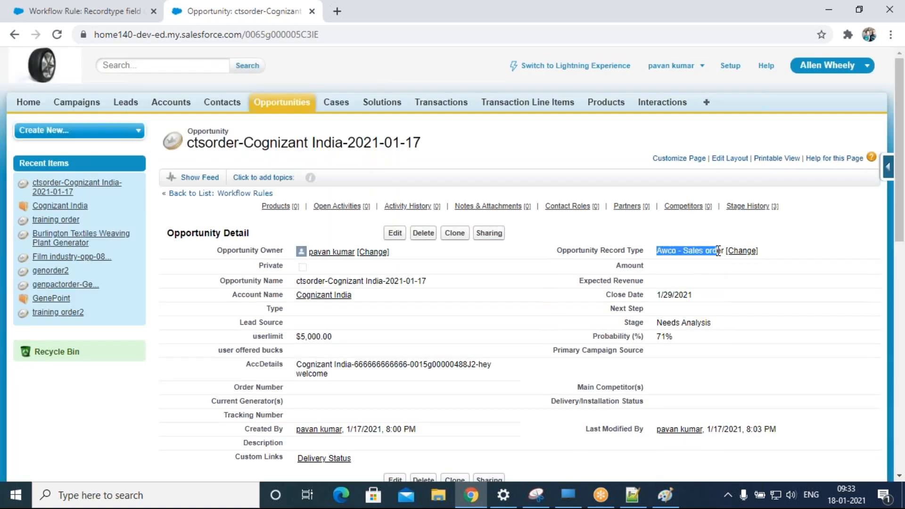
- Reopen the Recordtype field update workflow rule for editing, review its rule criteria and save it
left_click(67, 14)
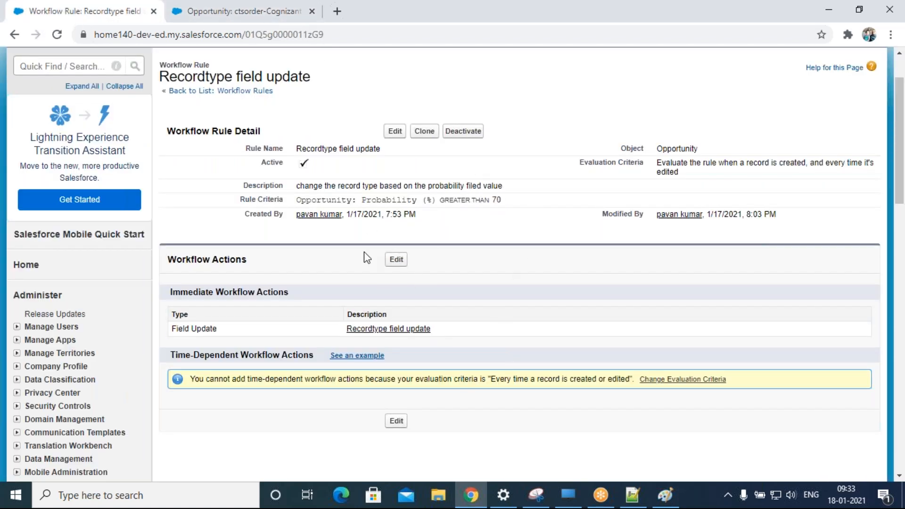
left_click(395, 131)
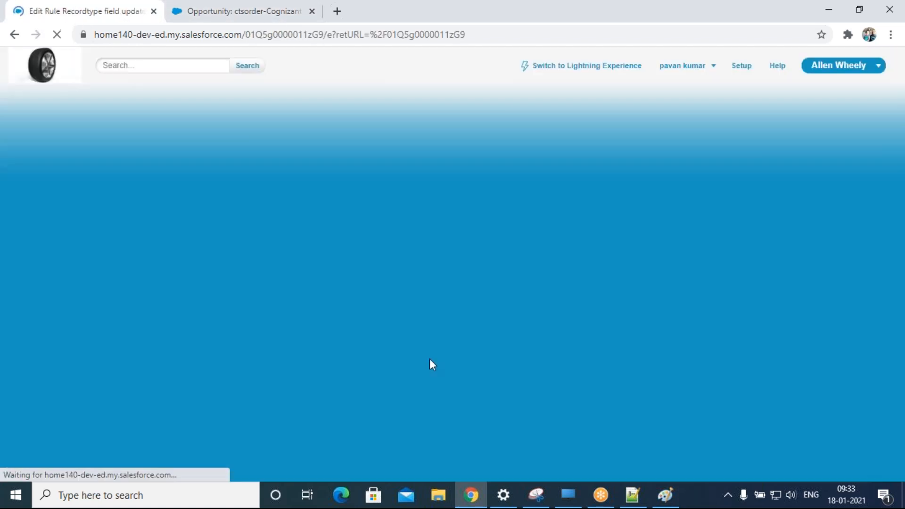
scroll(308, 227, "down", 4)
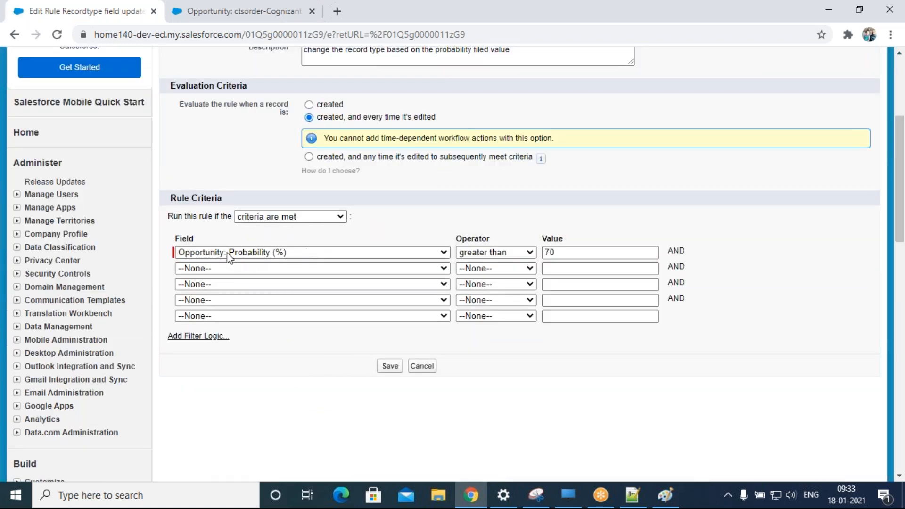
double_click(180, 238)
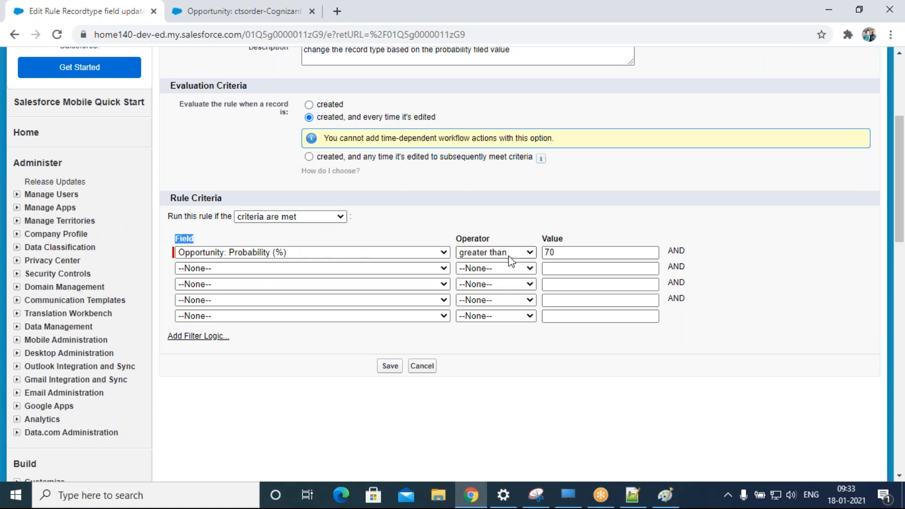
left_click(525, 256)
left_click(653, 365)
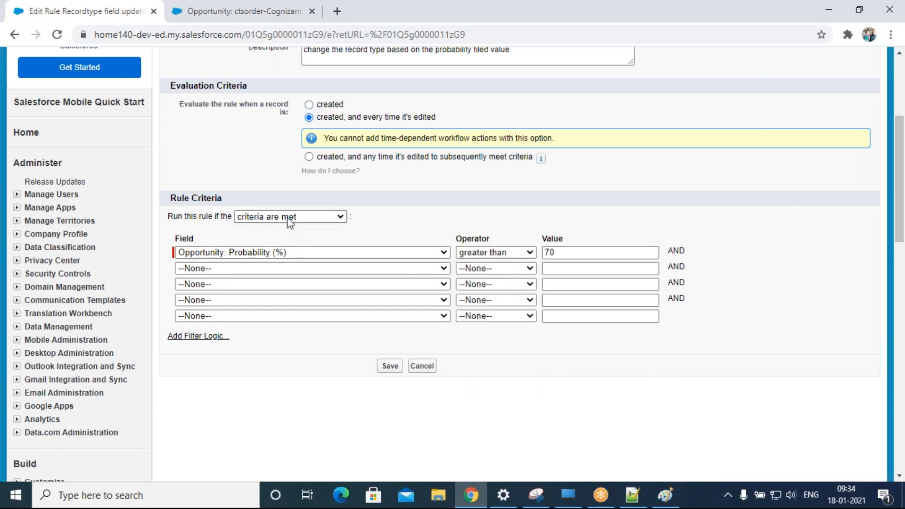
triple_click(171, 198)
left_click(383, 242)
left_click(394, 366)
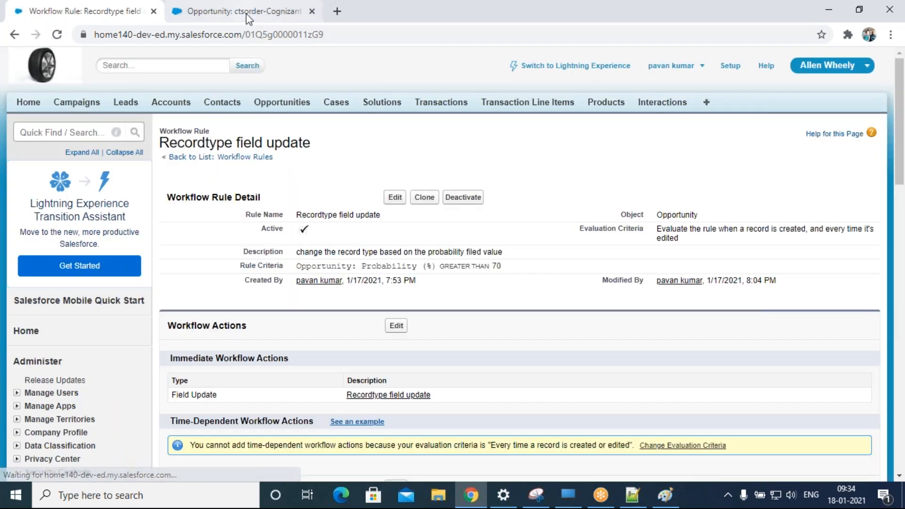
- Switch to the ctsorder opportunity and try the Closed/transfer stage, discarding the change
left_click(238, 11)
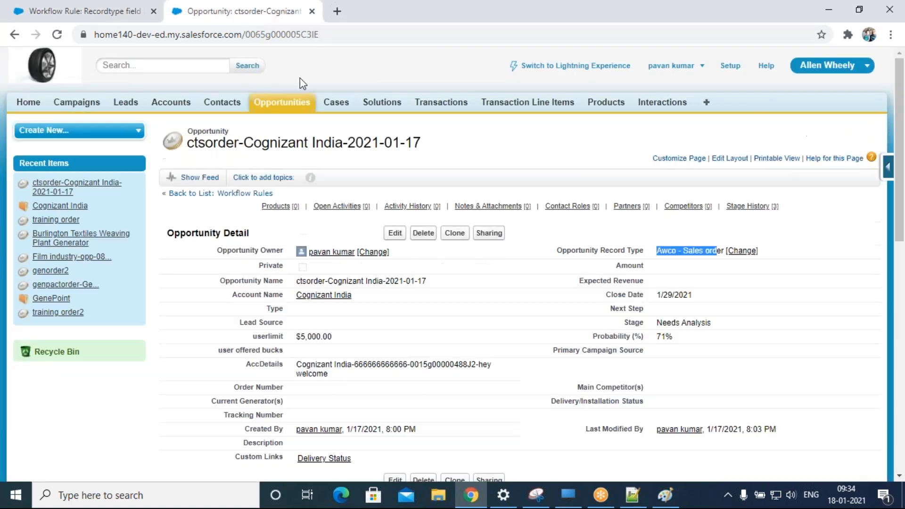
left_click(777, 255)
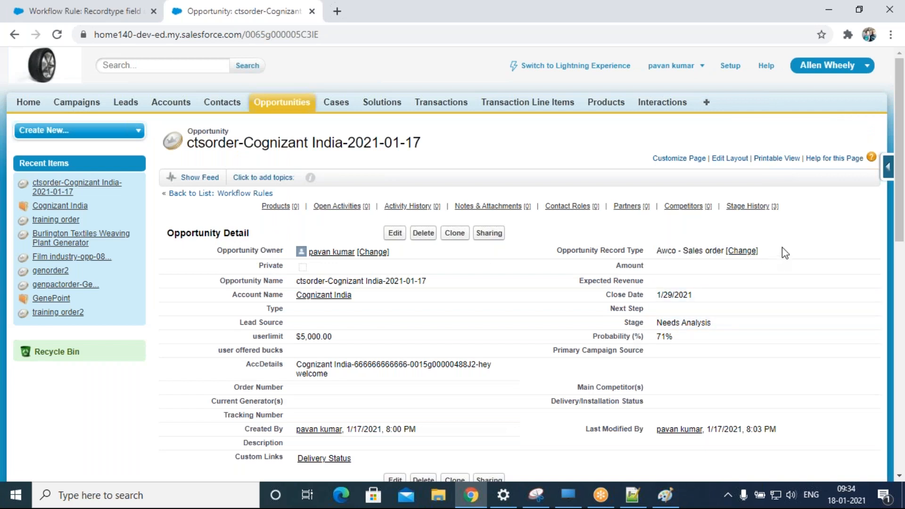
double_click(697, 323)
left_click(491, 170)
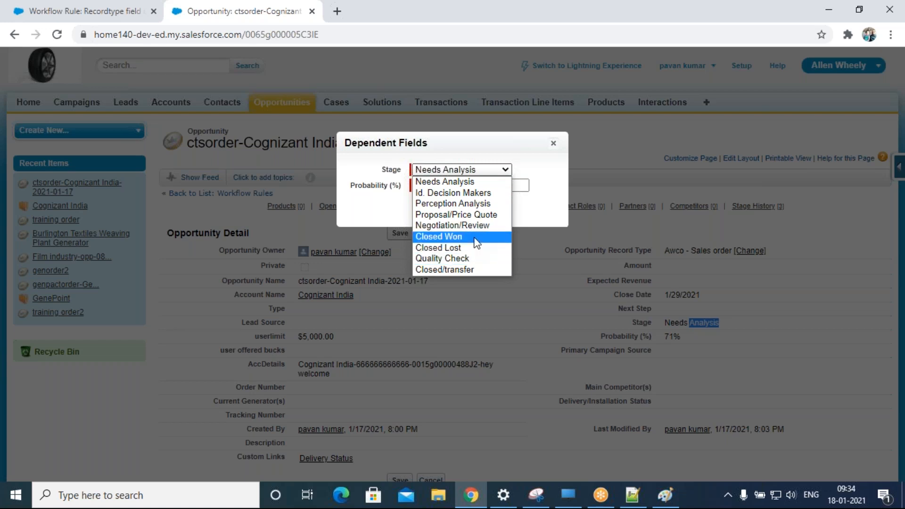
left_click(476, 269)
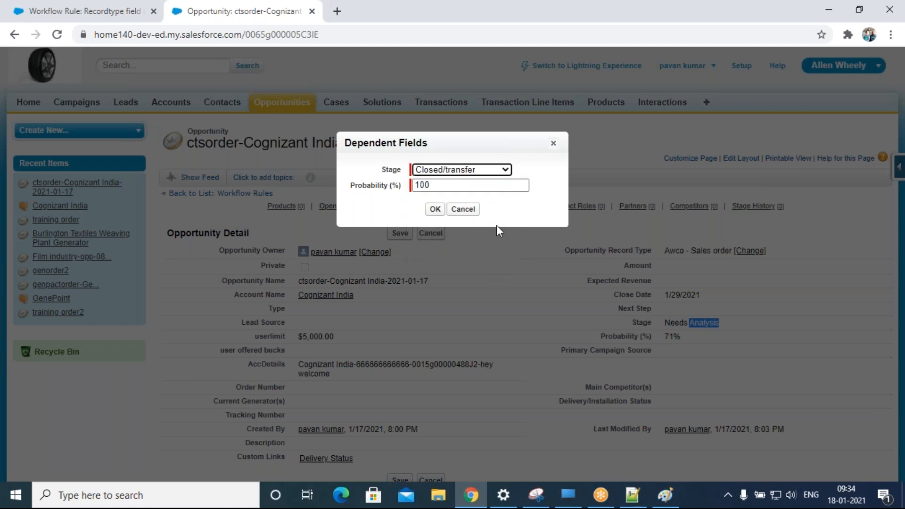
left_click(552, 143)
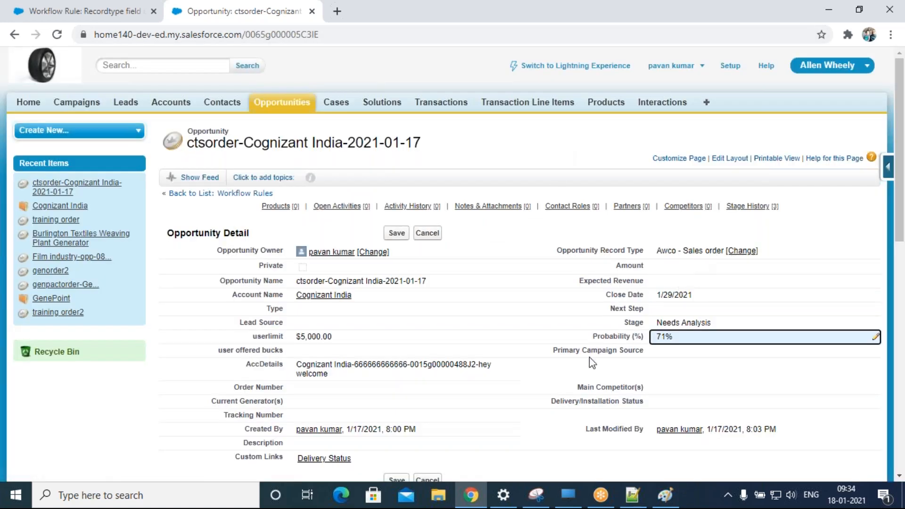
- Save the ctsorder opportunity again and check its opportunity record type
scroll(590, 349, "down", 5)
scroll(579, 290, "up", 4)
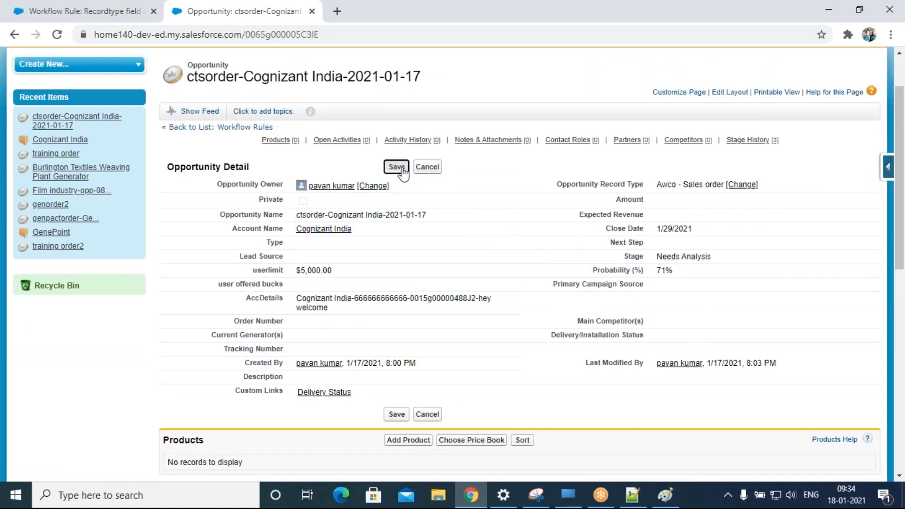
left_click(397, 167)
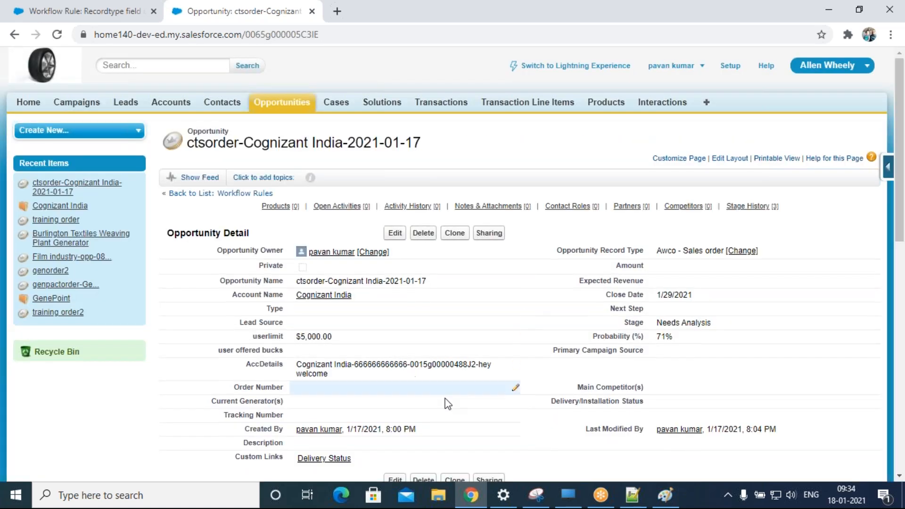
left_click_drag(657, 251, 734, 257)
left_click(733, 257)
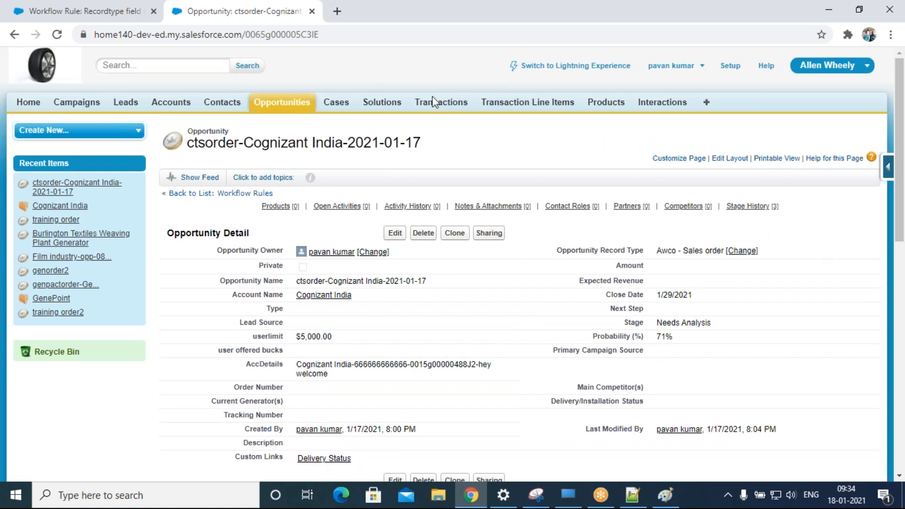
- Return to the setup area, go to the list of all workflow rules and start a new rule
left_click(118, 14)
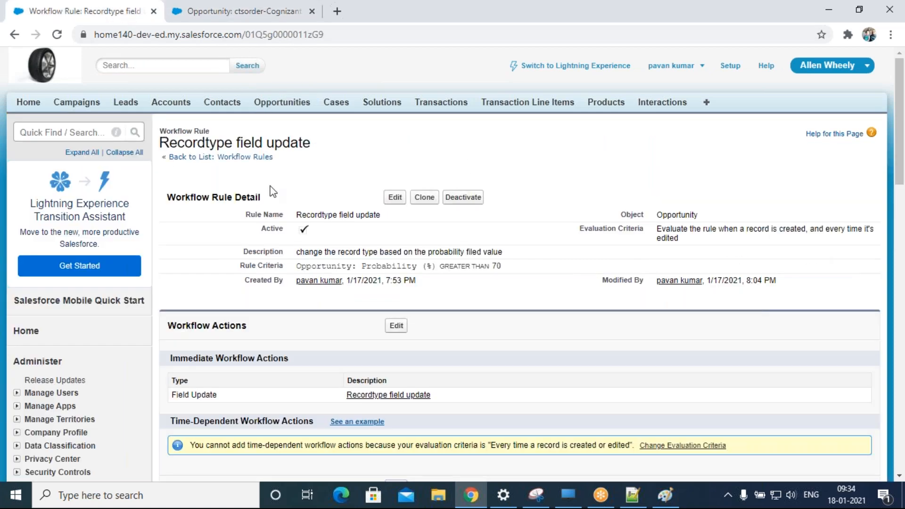
scroll(245, 307, "down", 7)
scroll(71, 361, "down", 5)
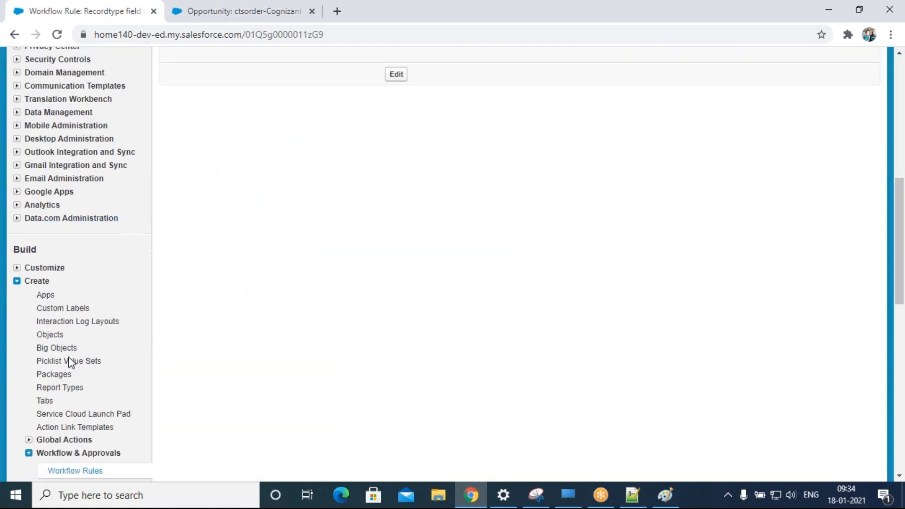
left_click(77, 288)
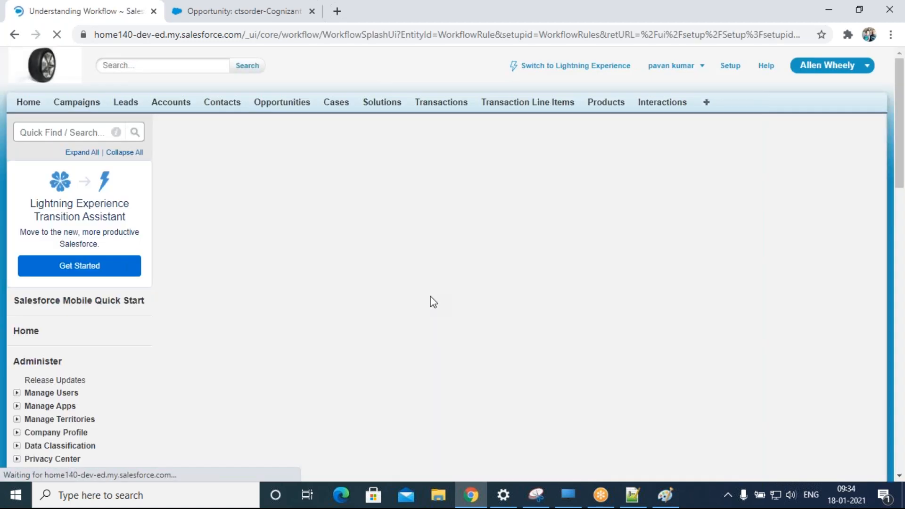
scroll(435, 309, "down", 3)
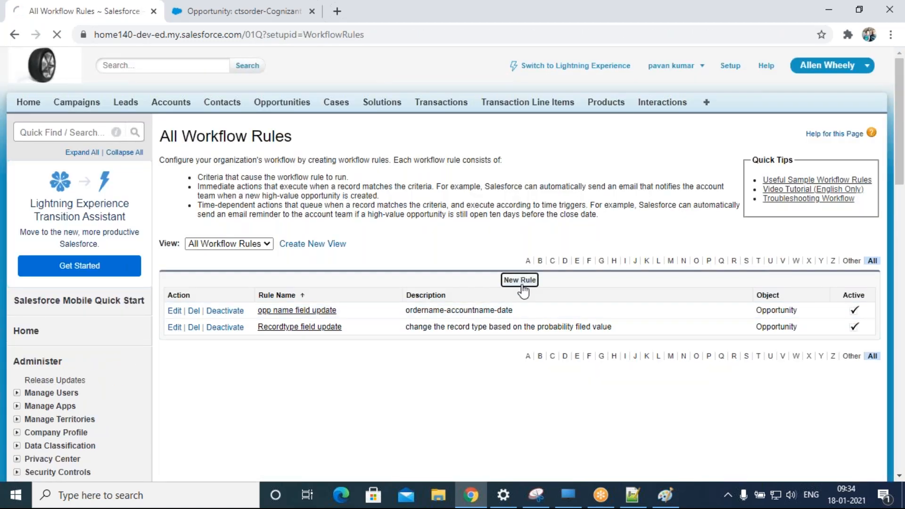
left_click(521, 283)
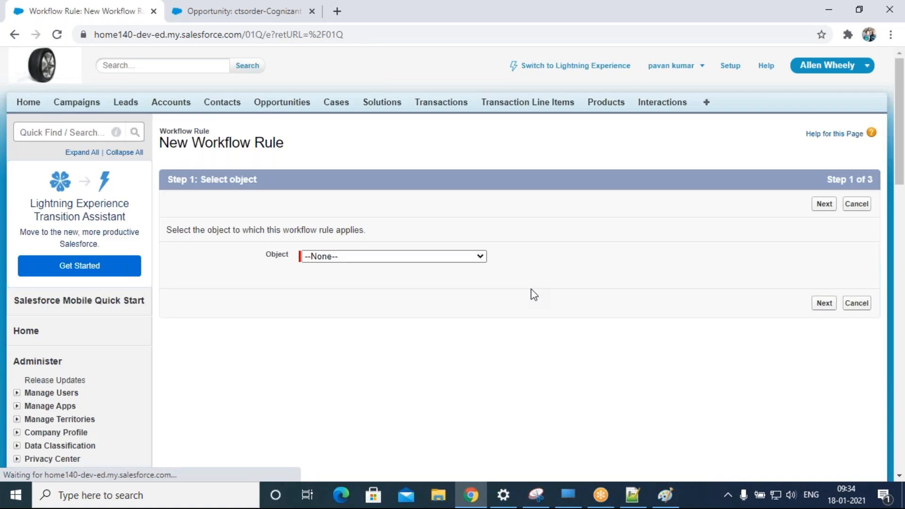
- Select Opportunity as the object of the new workflow rule and continue to its configuration
left_click(383, 257)
scroll(388, 201, "down", 1)
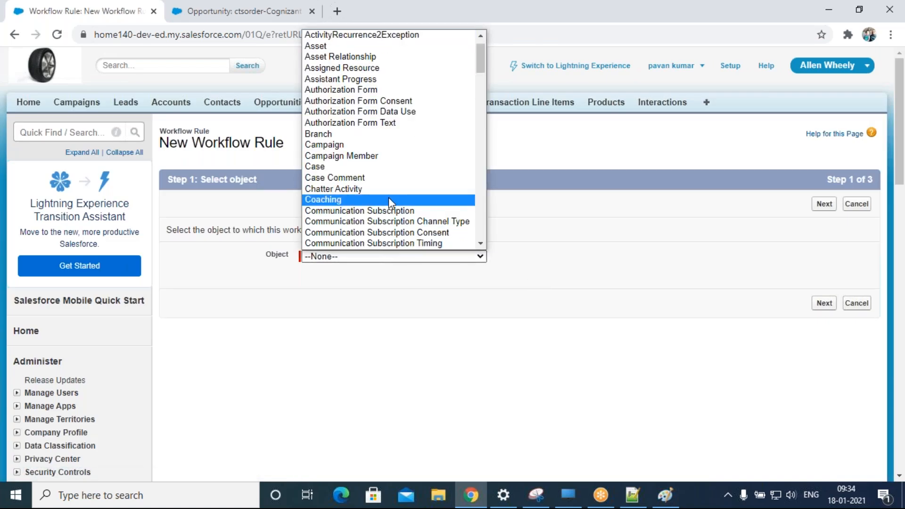
scroll(388, 202, "down", 20)
scroll(388, 222, "up", 20)
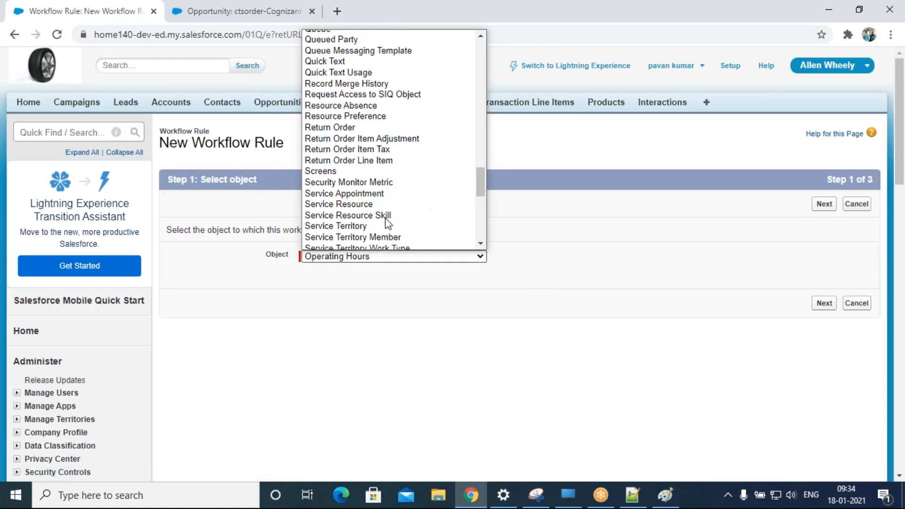
scroll(384, 221, "down", 1)
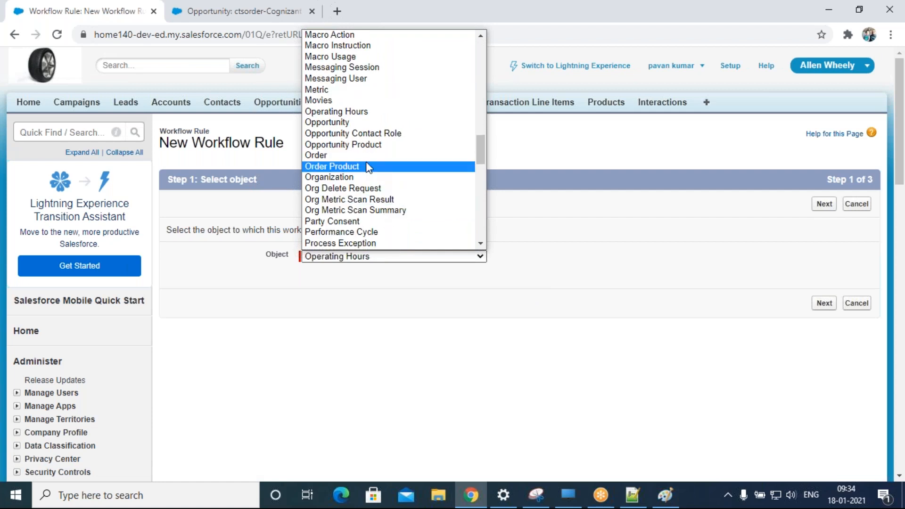
left_click(355, 124)
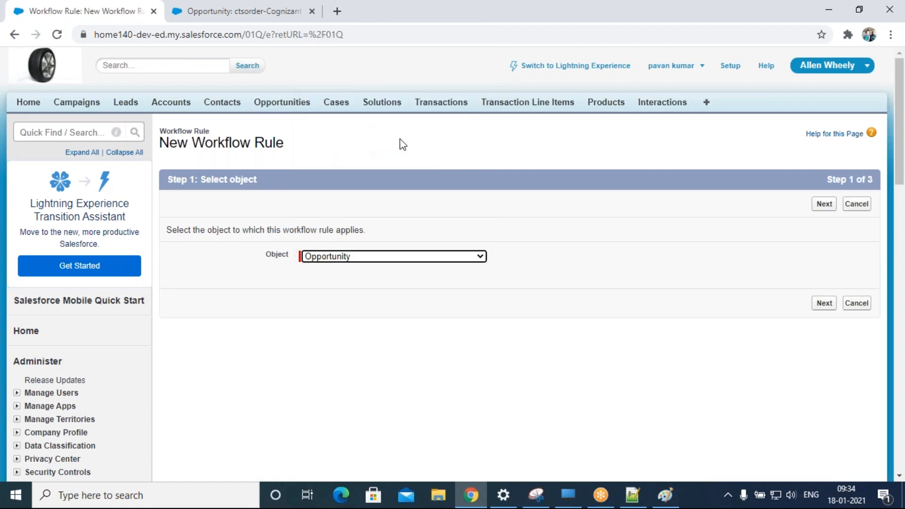
left_click(822, 204)
- Name the workflow rule "orderclose rule" and have it evaluated when a record is created, and every time it's edited
left_click(346, 281)
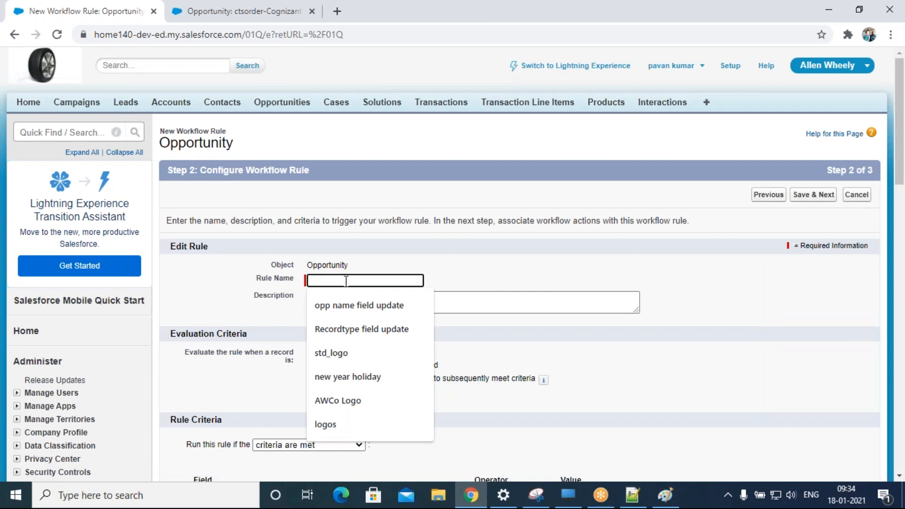
type("oi")
type("d")
key("BackSpace")
key("BackSpace")
type("rderclose rule")
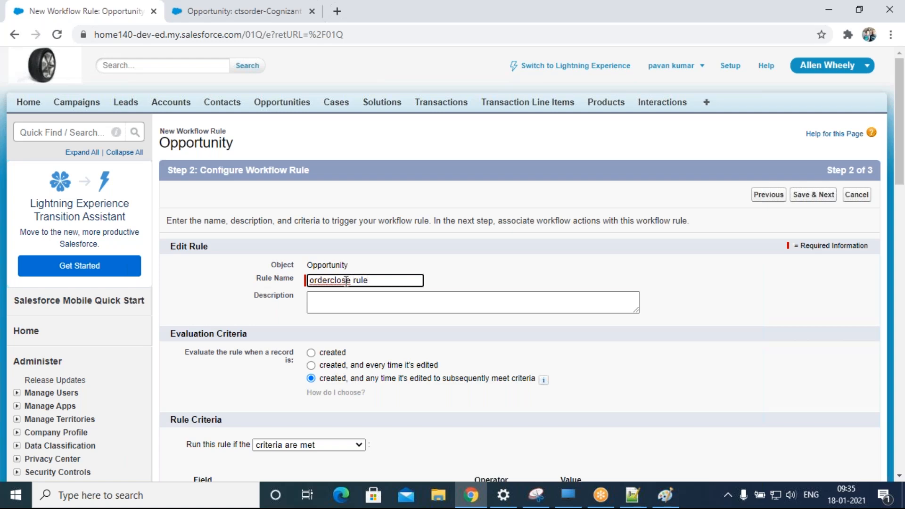
left_click(372, 307)
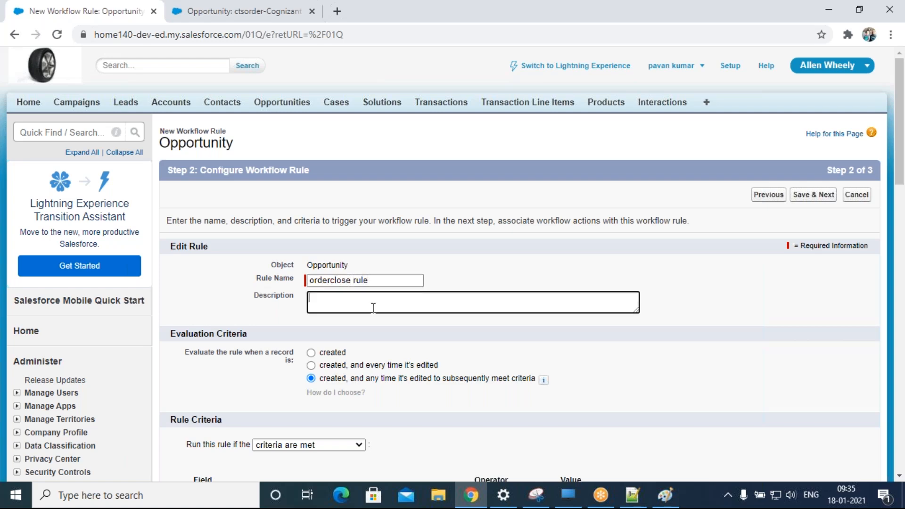
left_click(355, 368)
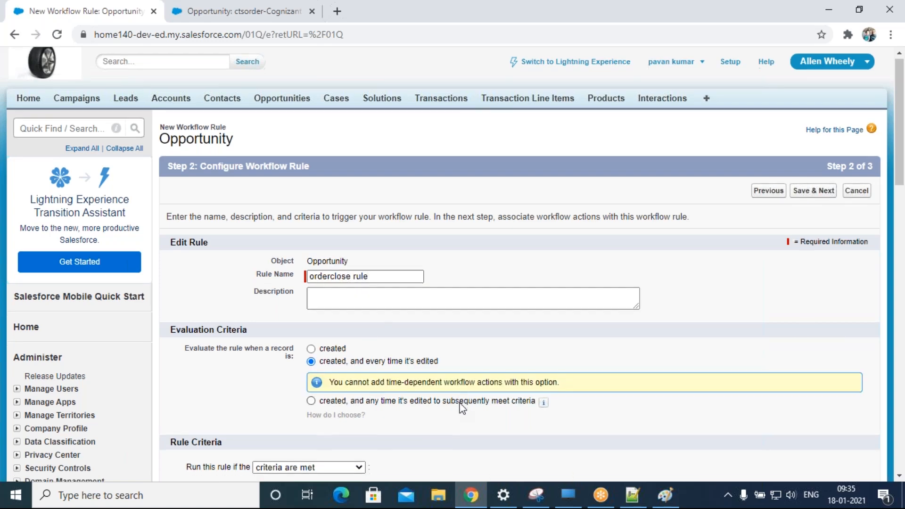
scroll(342, 351, "down", 3)
left_click(239, 390)
scroll(315, 357, "down", 5)
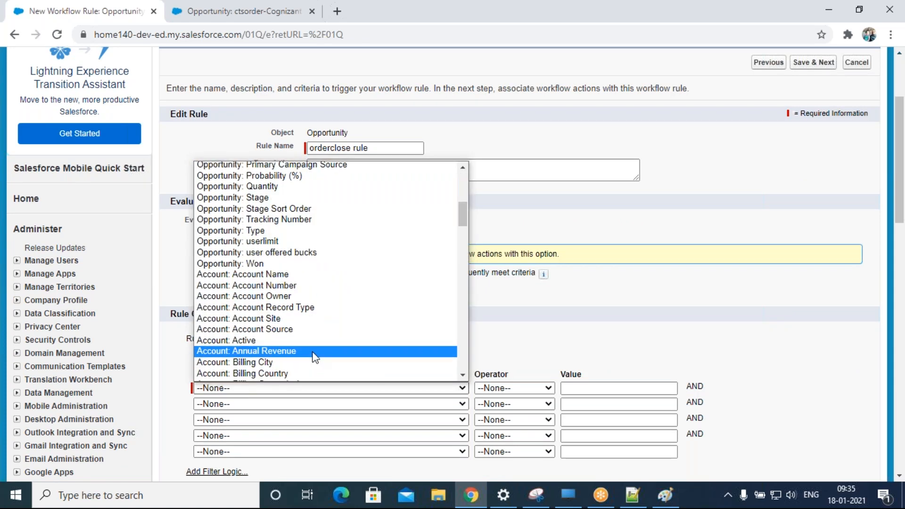
scroll(314, 358, "down", 4)
left_click(633, 330)
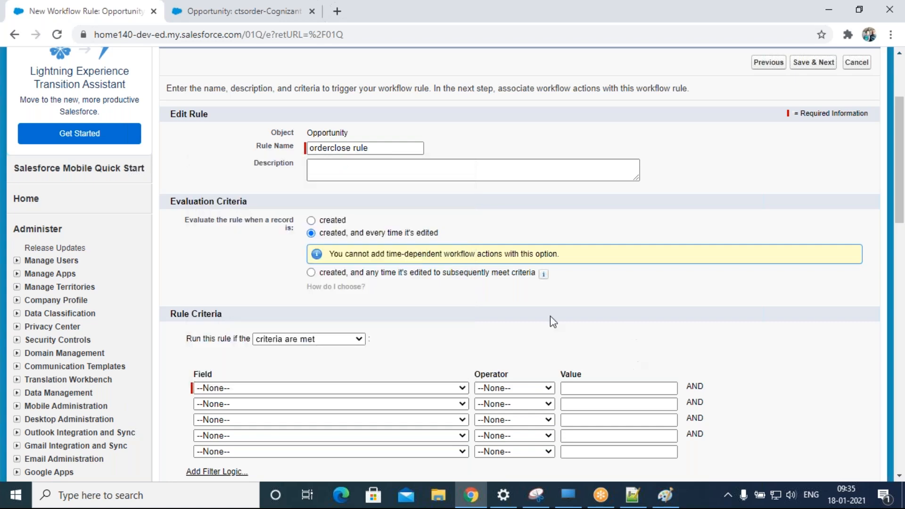
- Switch to the ctsorder opportunity and look through the values available for its Stage field
left_click(243, 11)
double_click(726, 323)
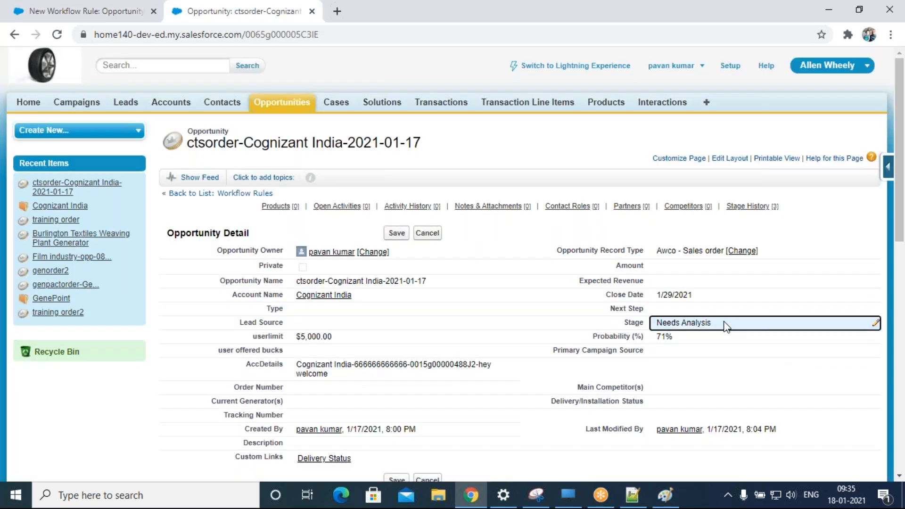
left_click(477, 173)
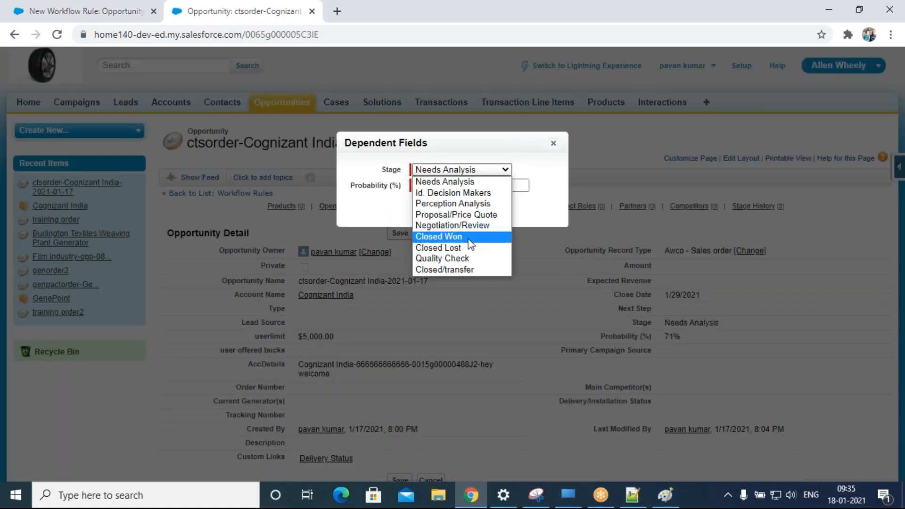
left_click(557, 222)
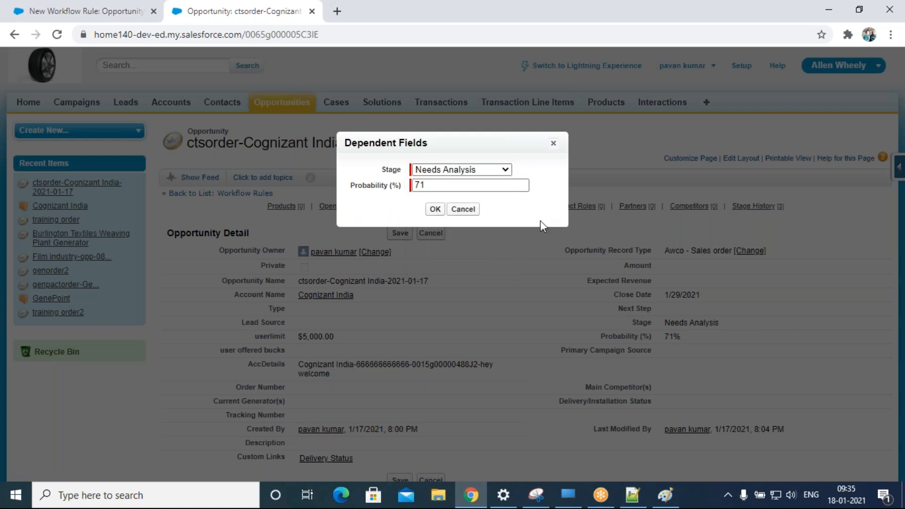
left_click(498, 172)
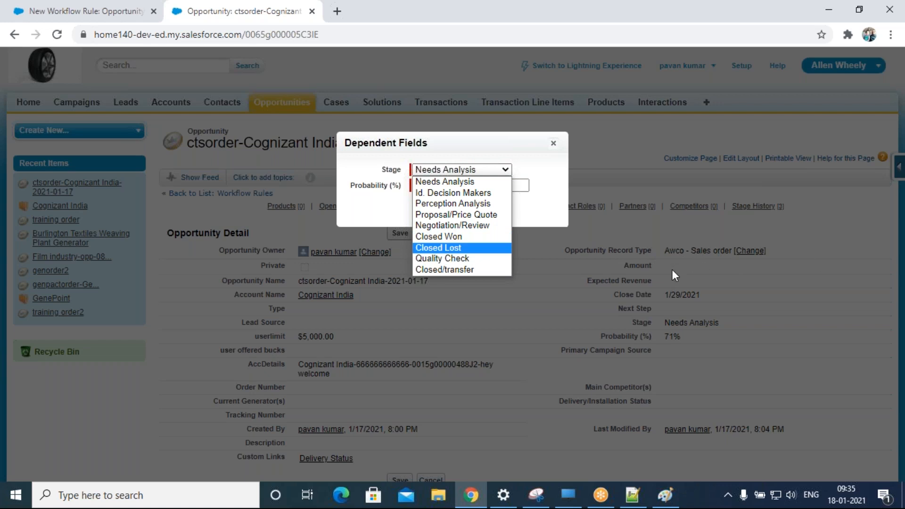
- Go back to the new workflow rule and set its first criterion to the Opportunity: Stage field with the operator includes
left_click(89, 12)
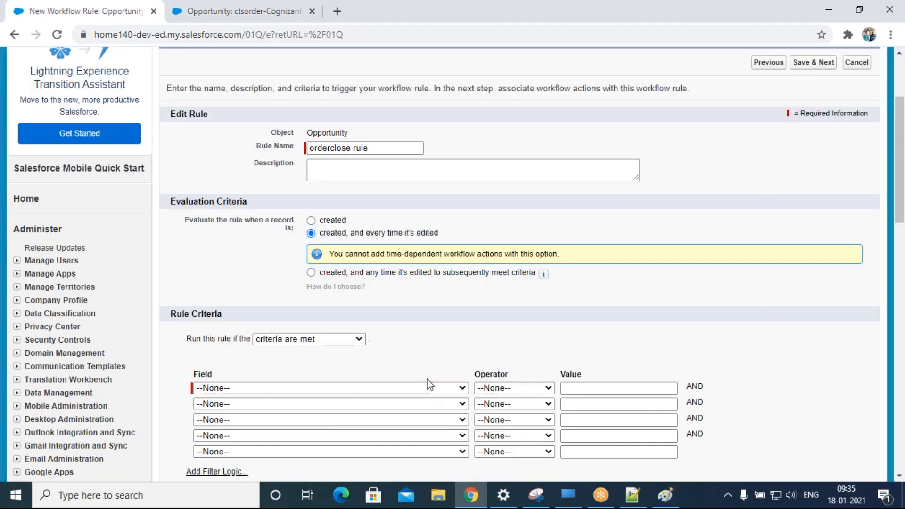
scroll(397, 170, "down", 1)
left_click(452, 321)
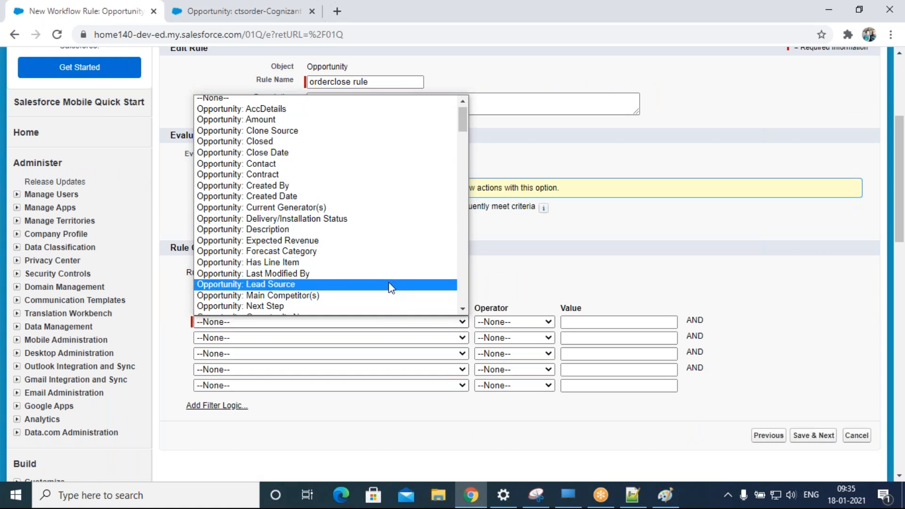
scroll(392, 285, "down", 6)
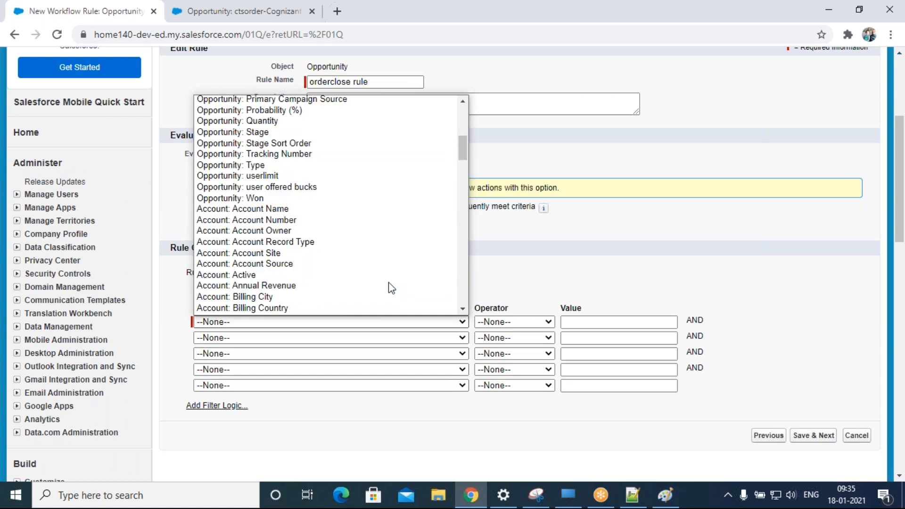
left_click(339, 132)
left_click(542, 321)
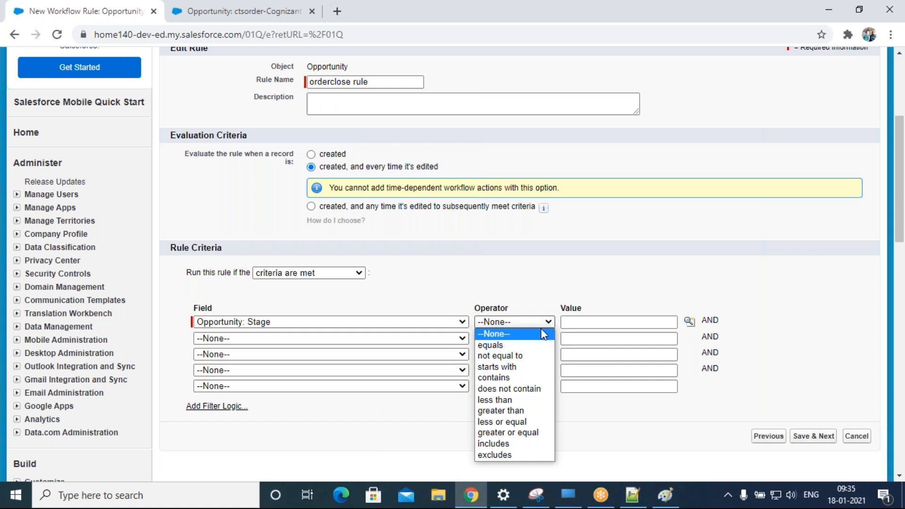
left_click(520, 445)
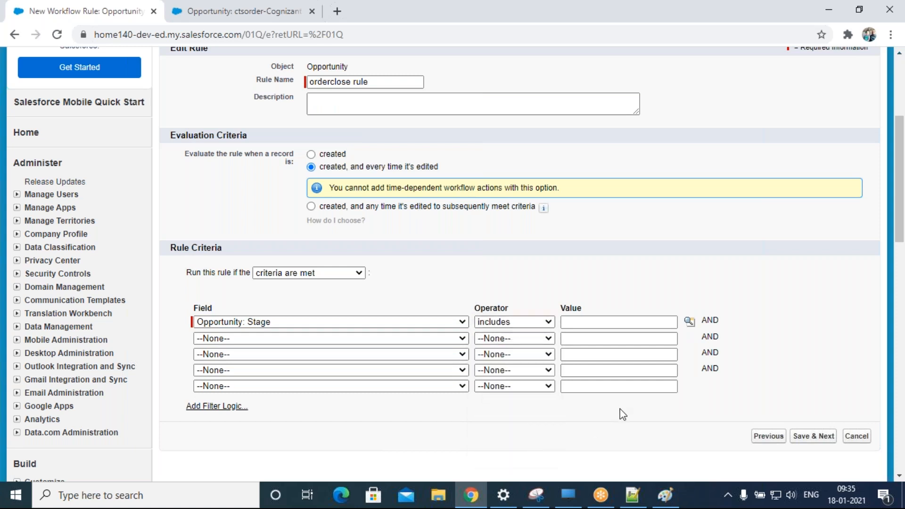
- Look up the Stage picklist values and insert Closed Won, Closed Lost and Closed/transfer as the criterion's value
left_click(689, 322)
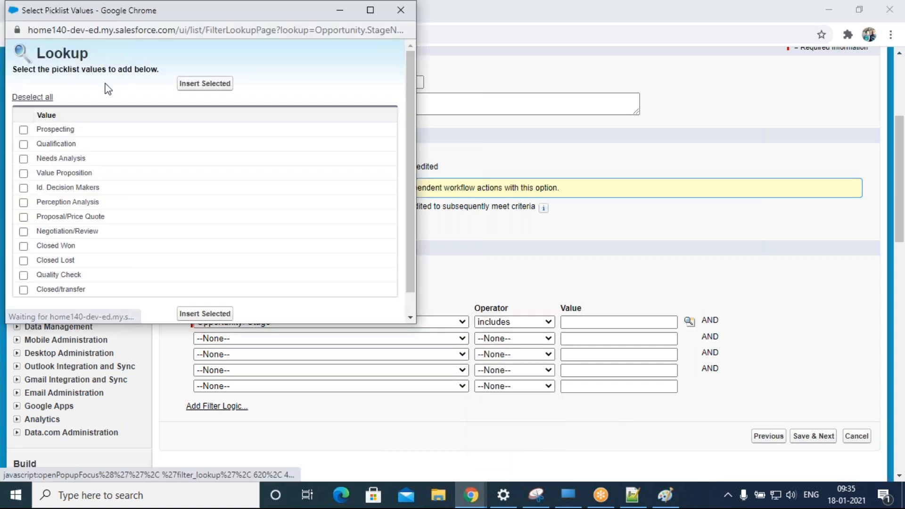
left_click(24, 261)
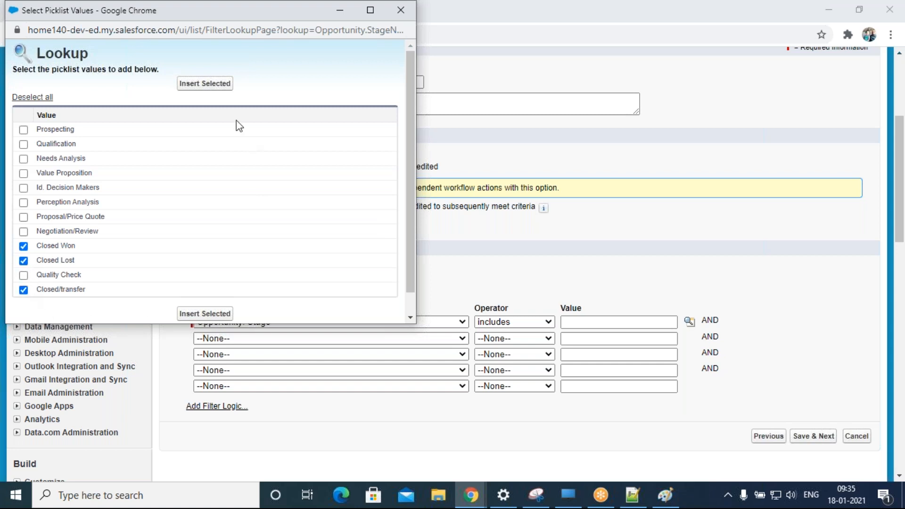
left_click(217, 84)
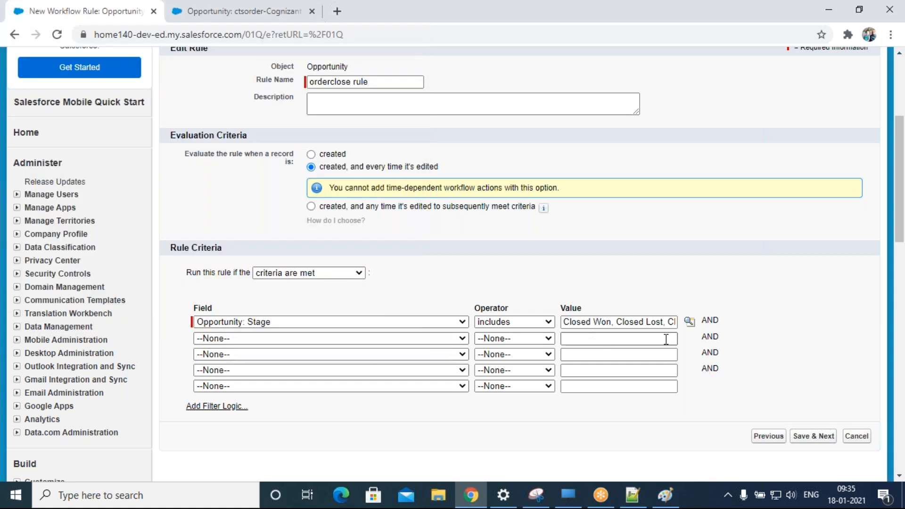
- Try to save the rule with the includes operator and read the message beside the Stage criterion
scroll(660, 283, "down", 3)
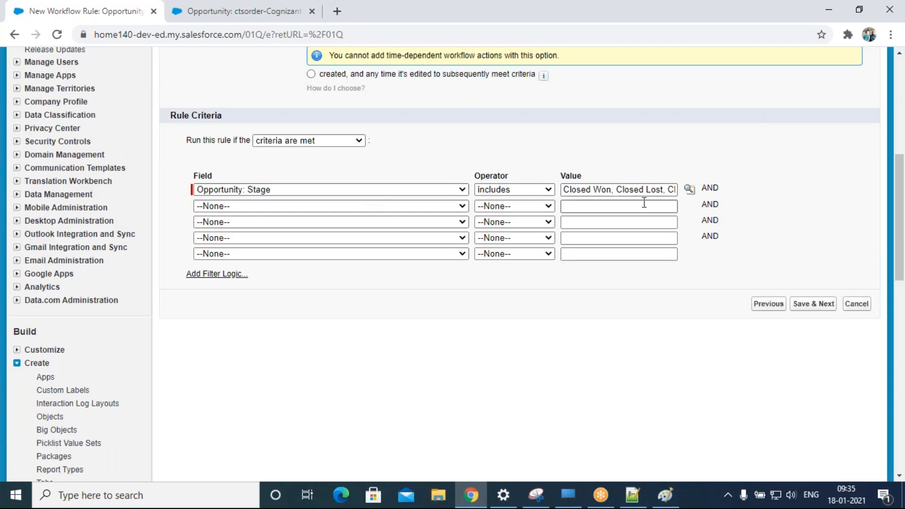
left_click(814, 304)
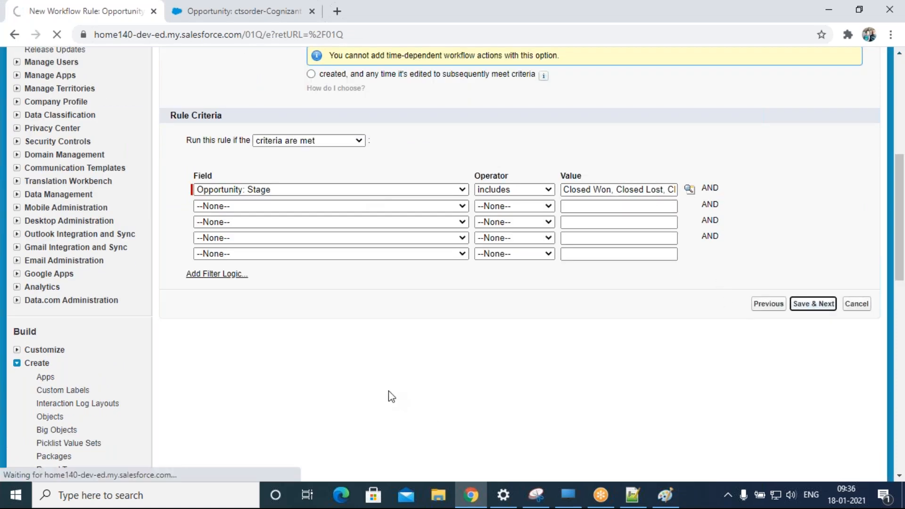
scroll(391, 397, "down", 4)
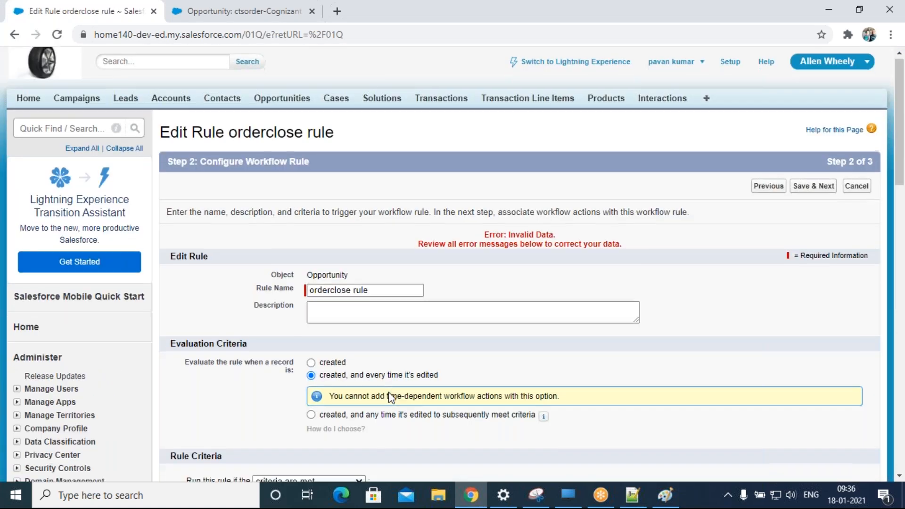
scroll(391, 397, "down", 3)
left_click_drag(753, 206, 832, 204)
left_click_drag(735, 213, 841, 213)
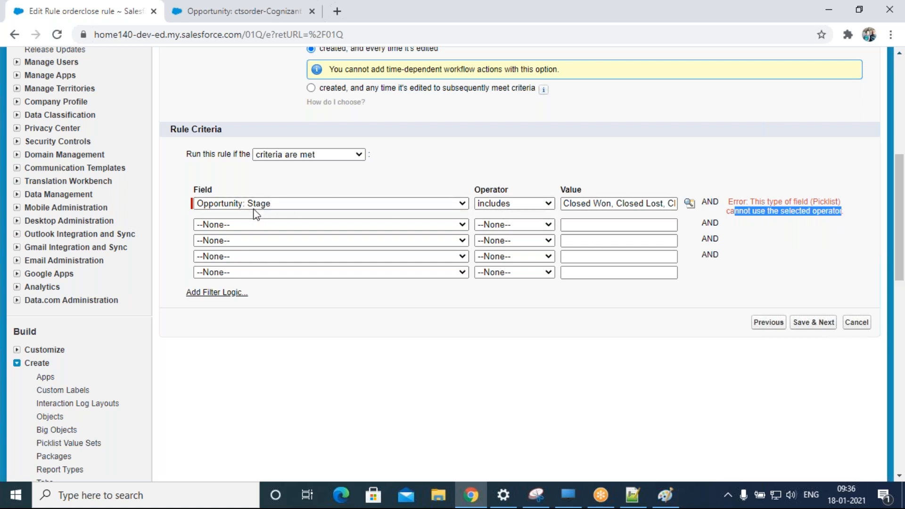
left_click_drag(748, 202, 838, 203)
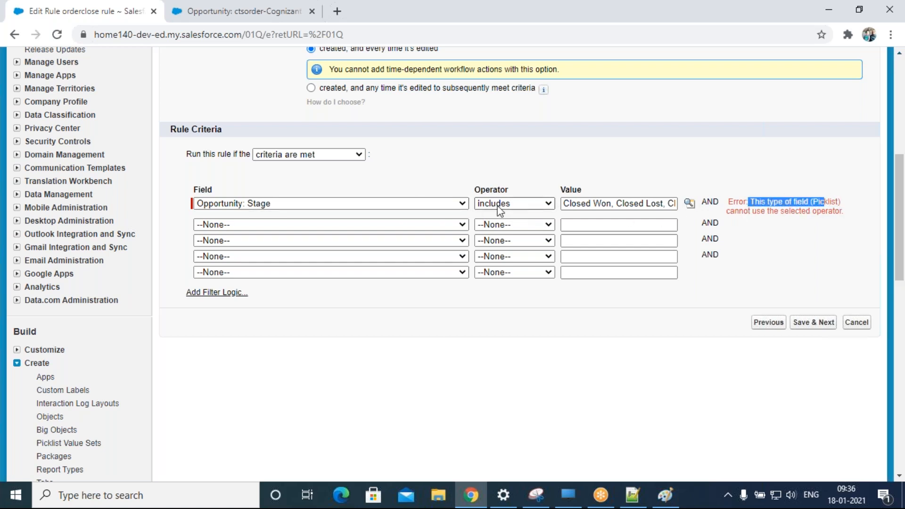
- Set the Stage criterion's operator to contains, then save the rule and continue to its workflow actions
left_click(539, 205)
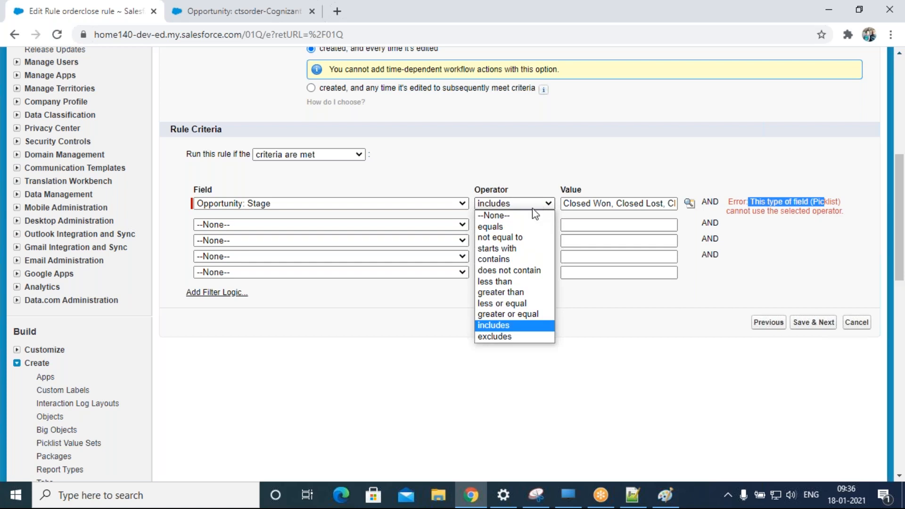
left_click(510, 258)
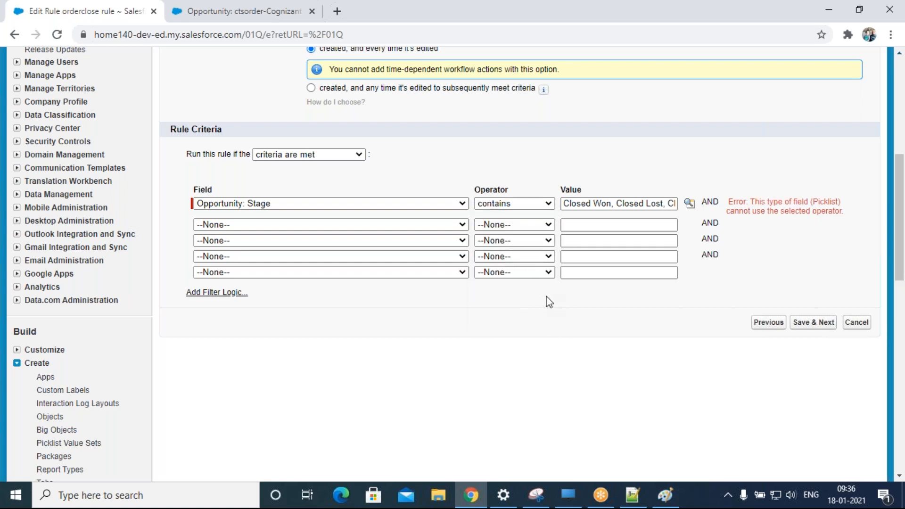
left_click(581, 240)
left_click(524, 205)
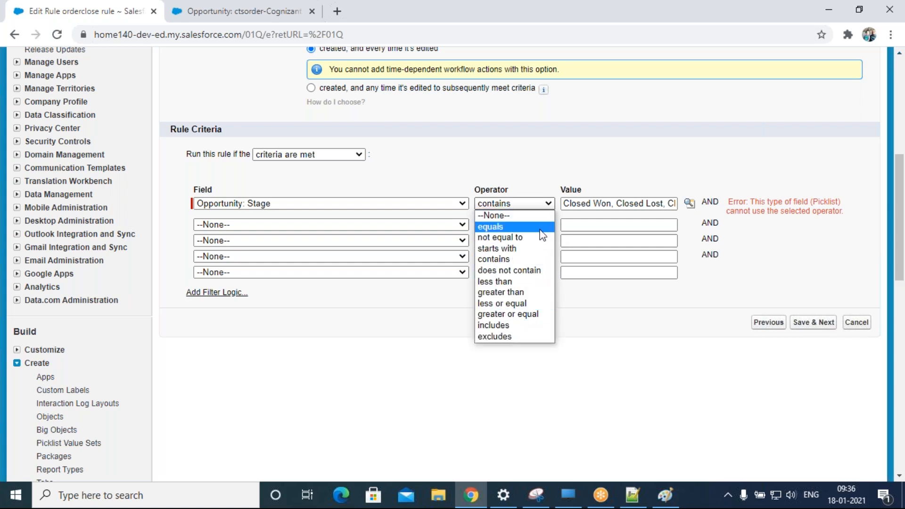
left_click(514, 207)
left_click(623, 203)
left_click(817, 330)
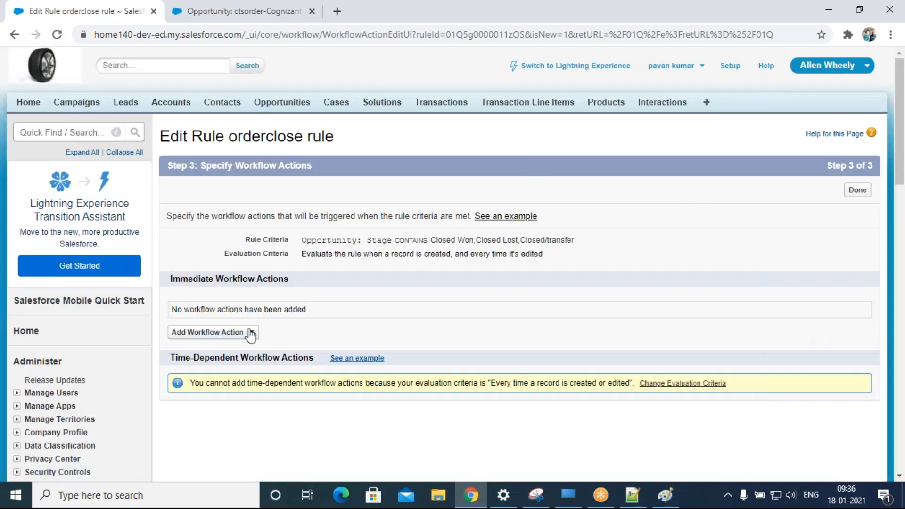
- Add a new field update as an immediate workflow action and name it "Recordtype field update to close"
left_click(246, 333)
left_click(231, 375)
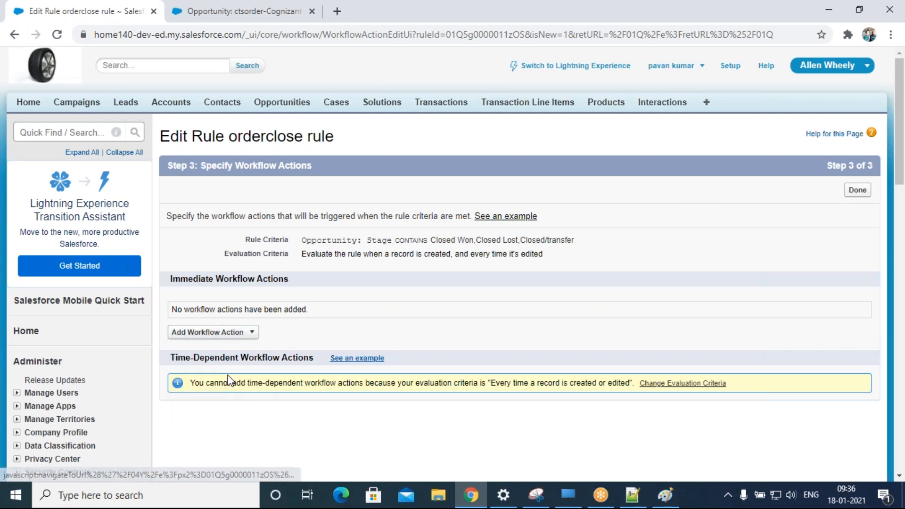
scroll(474, 325, "down", 3)
left_click(316, 111)
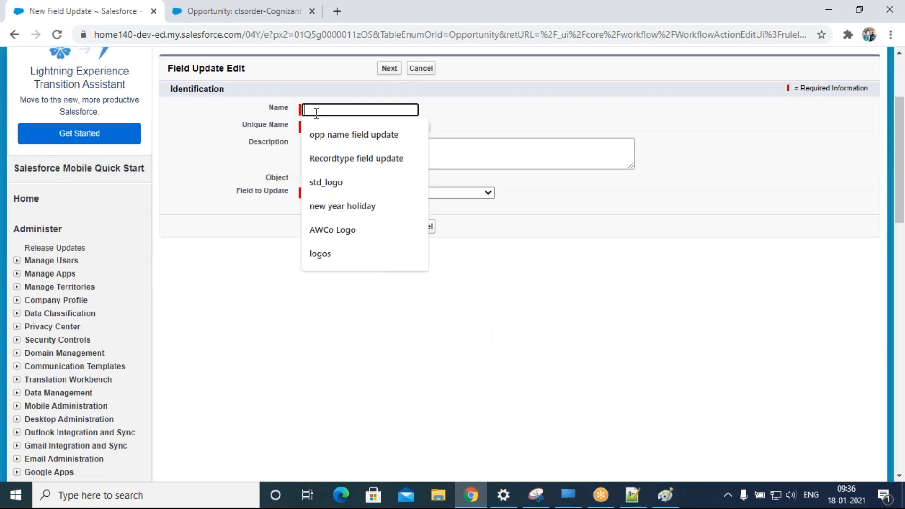
left_click(334, 155)
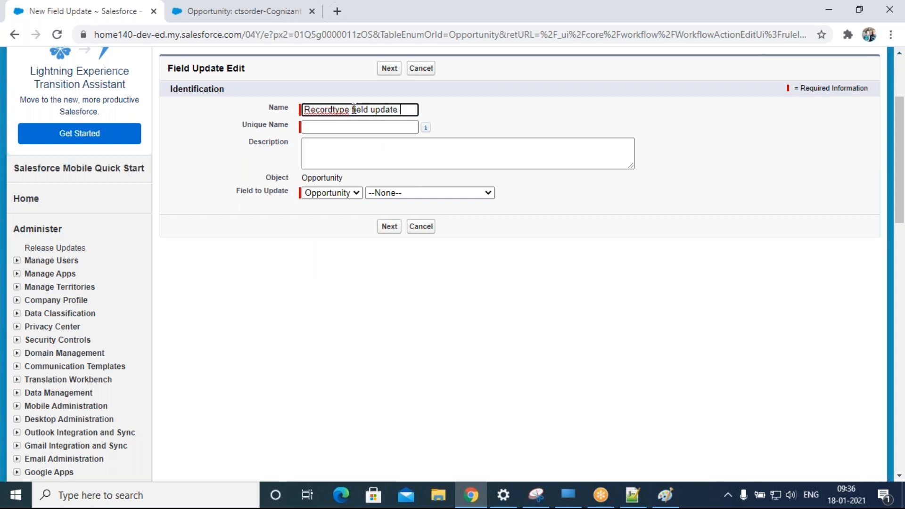
type("to close")
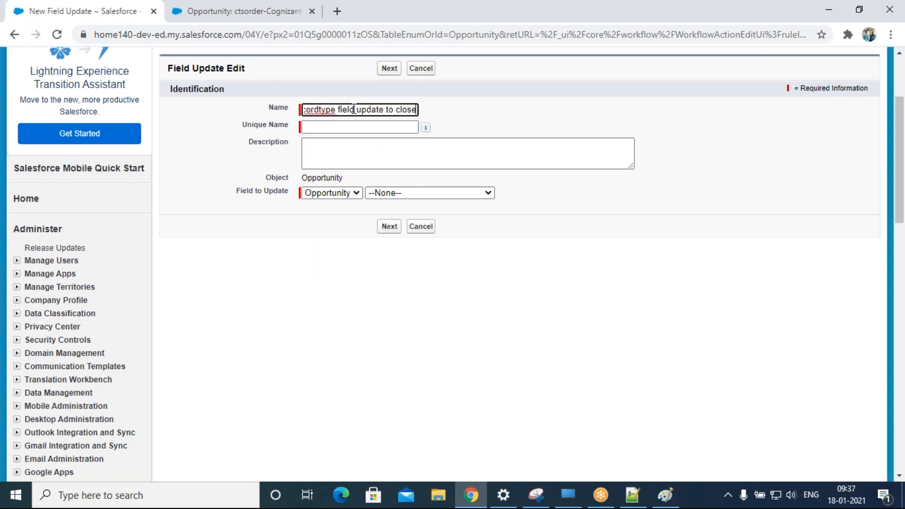
key("Tab")
key("Tab")
- Have the field update change Opportunity Record Type to the close order record type, and save it
left_click(429, 194)
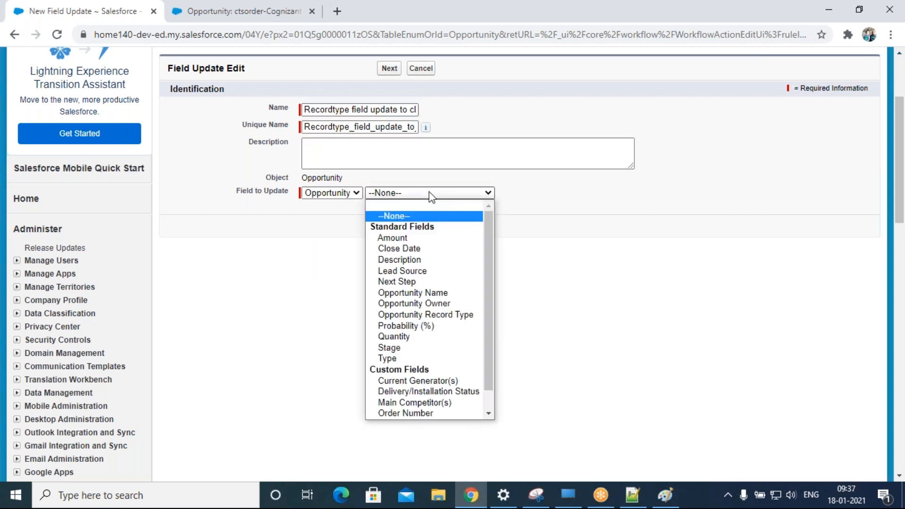
left_click(429, 314)
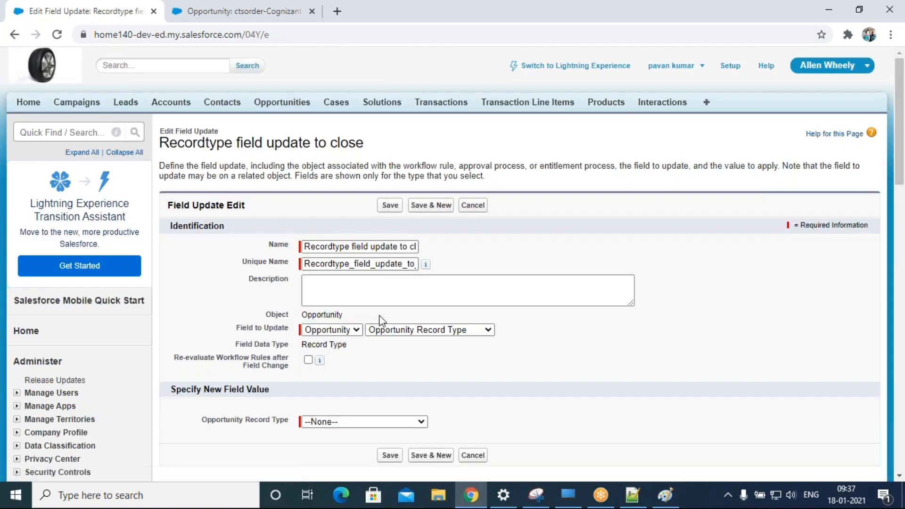
scroll(380, 321, "down", 4)
left_click(397, 223)
left_click(364, 246)
left_click(397, 258)
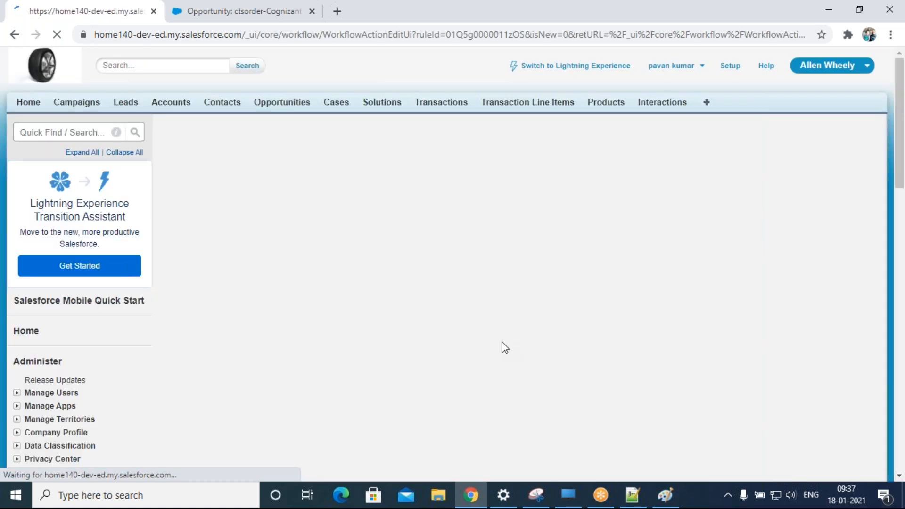
- Finish the workflow action setup and activate the orderclose rule
left_click(858, 190)
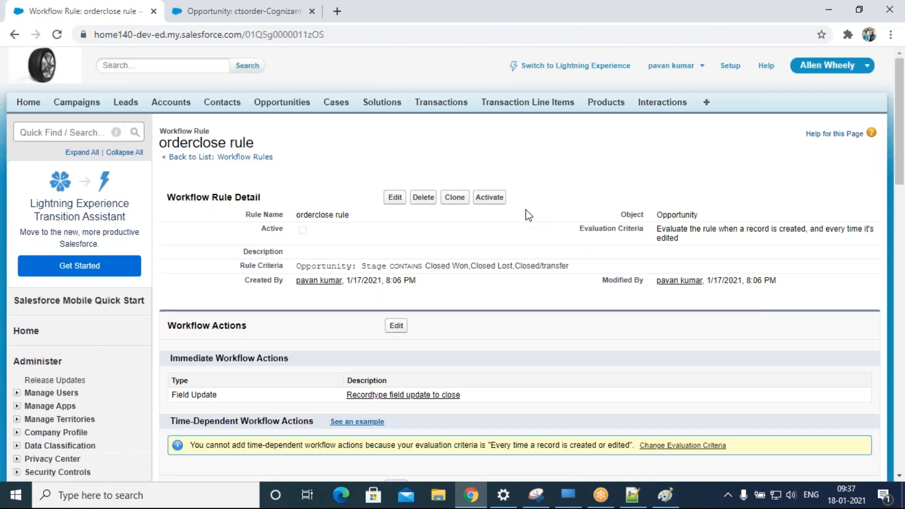
left_click(489, 197)
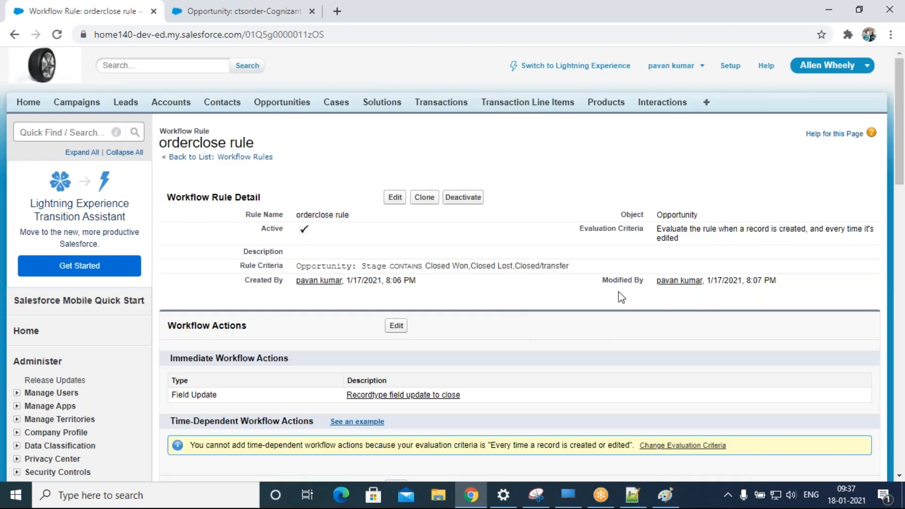
- Switch to the ctsorder opportunity, reload it, change its Stage to Closed Won and save the record
left_click(273, 15)
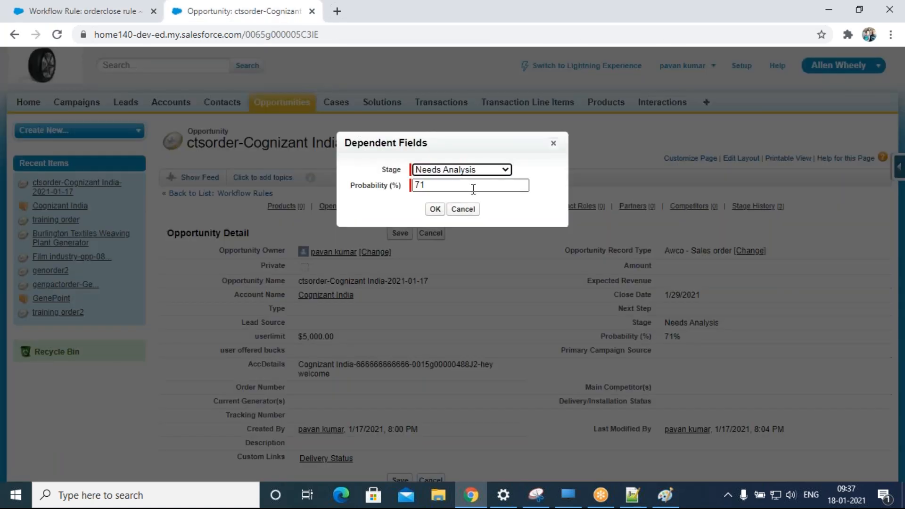
left_click(56, 34)
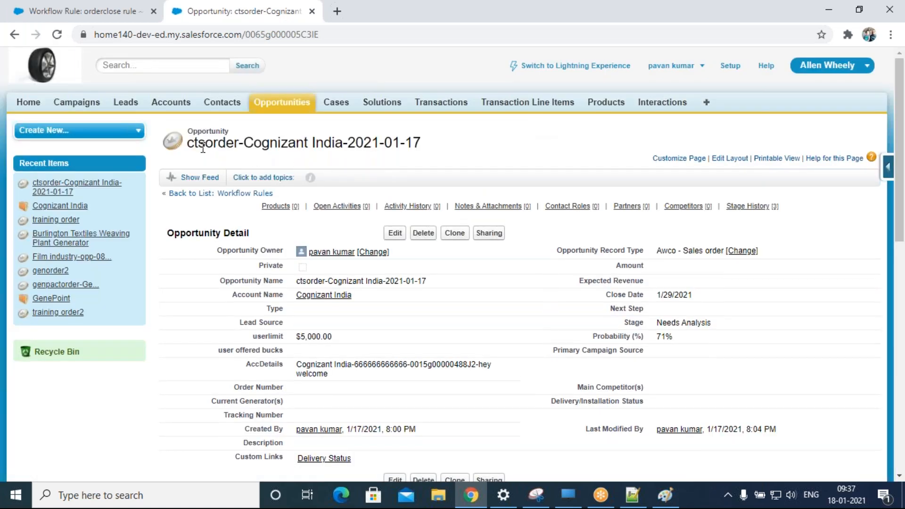
double_click(195, 144)
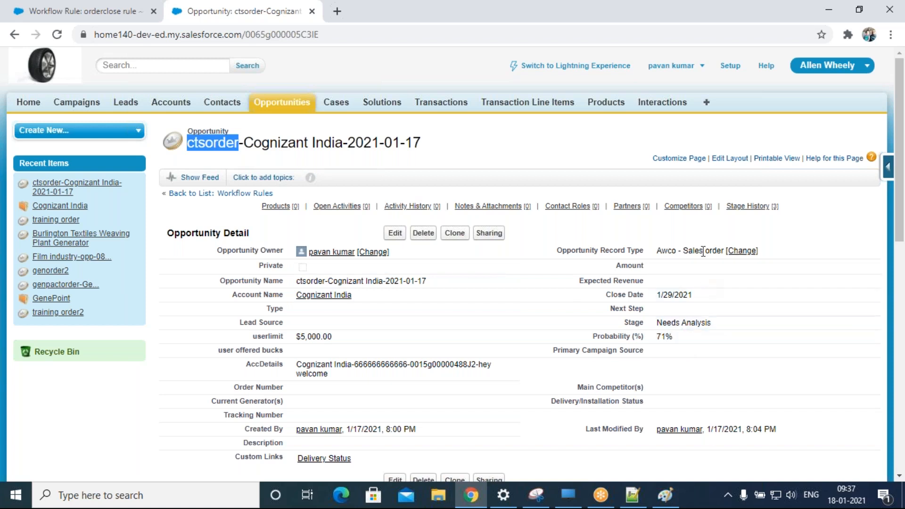
double_click(689, 337)
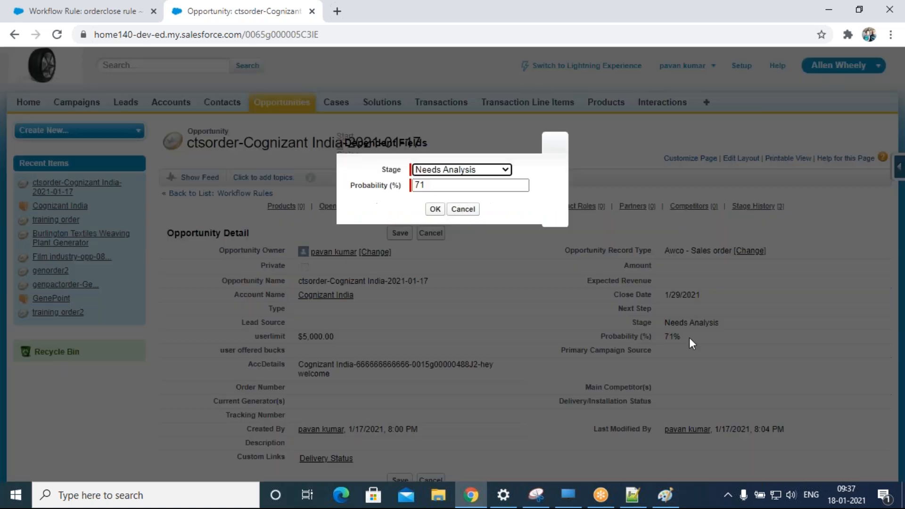
left_click(505, 170)
left_click(452, 233)
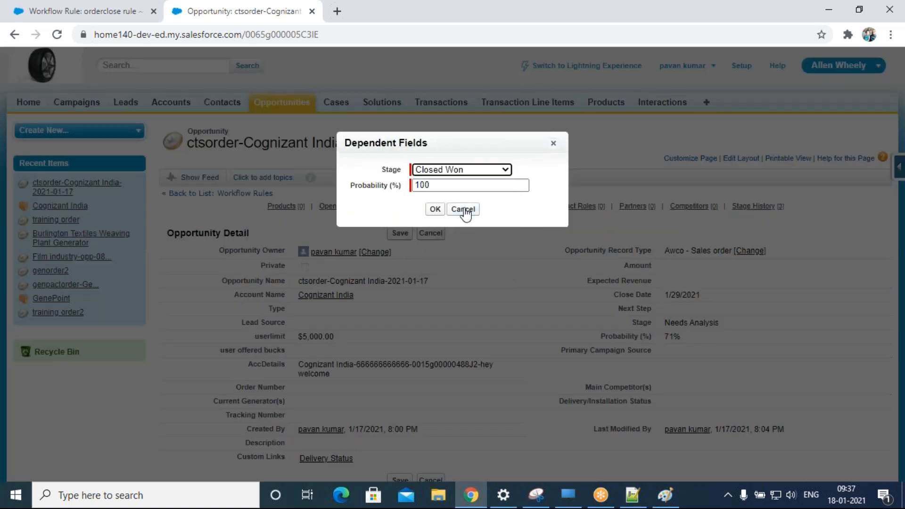
left_click(435, 211)
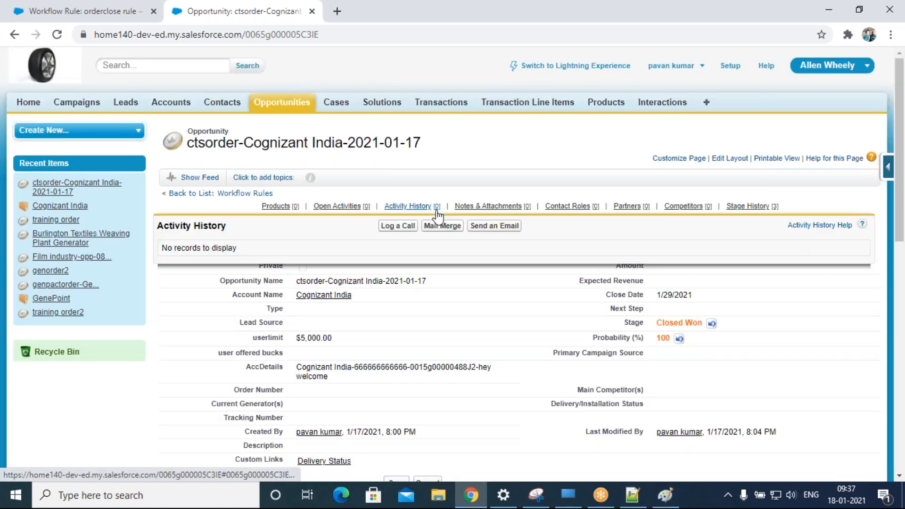
left_click(400, 233)
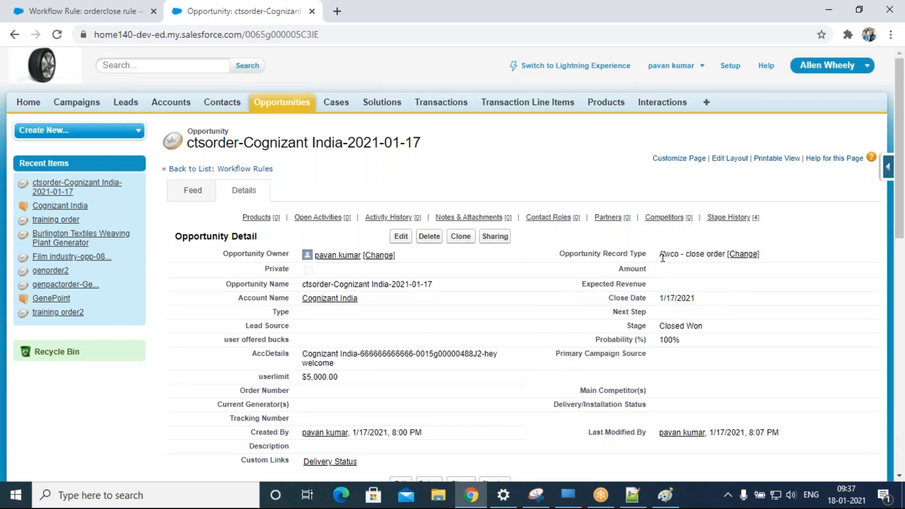
- Check the saved opportunity's record type and look through its related lists down to Stage History
left_click_drag(660, 254, 727, 254)
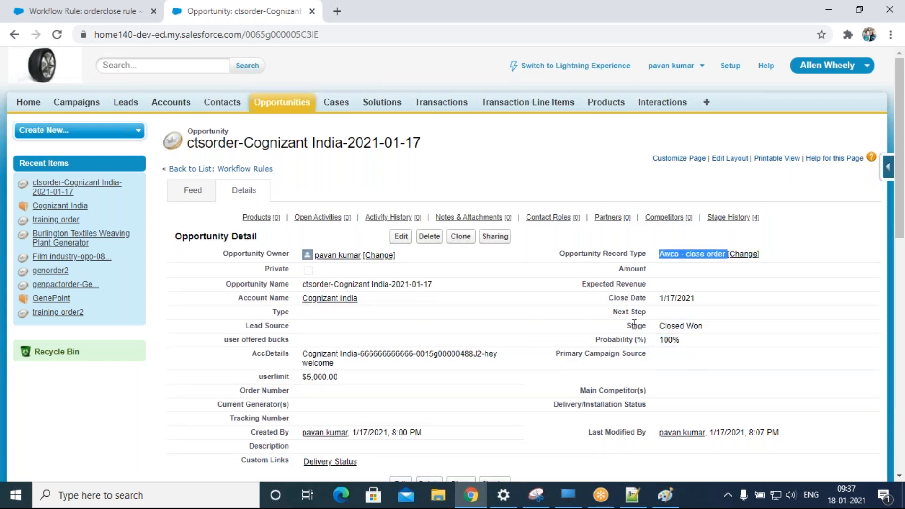
scroll(634, 325, "down", 1)
scroll(259, 348, "down", 10)
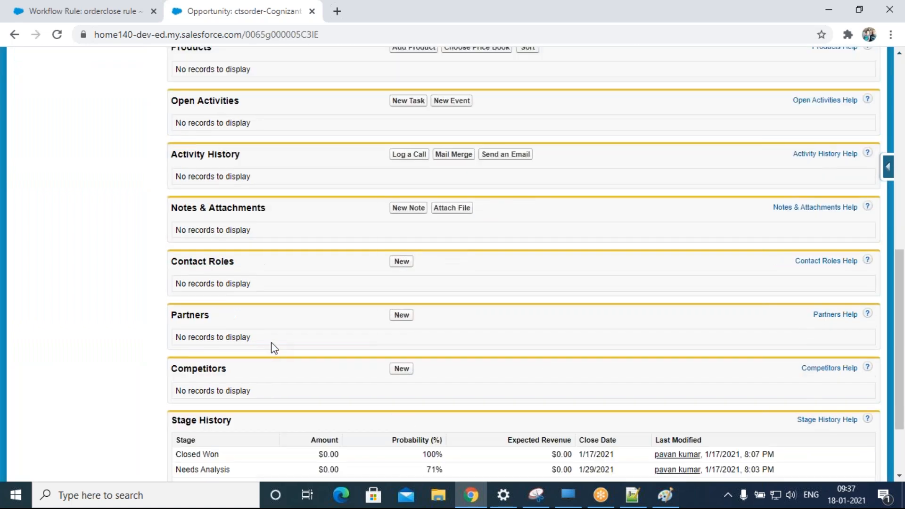
- Examine the ctsorder opportunity's Stage History, other related lists and Opportunity Record Type field
scroll(263, 357, "down", 2)
scroll(299, 353, "up", 6)
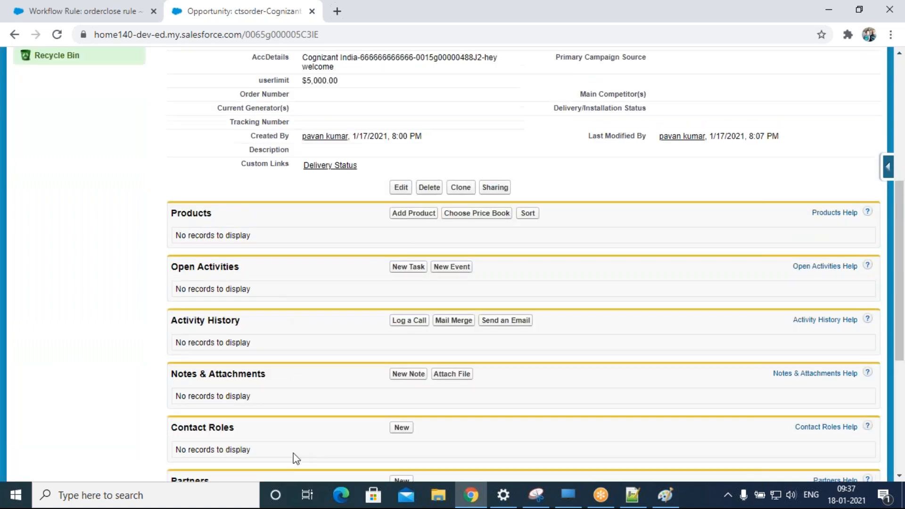
scroll(250, 235, "down", 4)
scroll(276, 353, "down", 2)
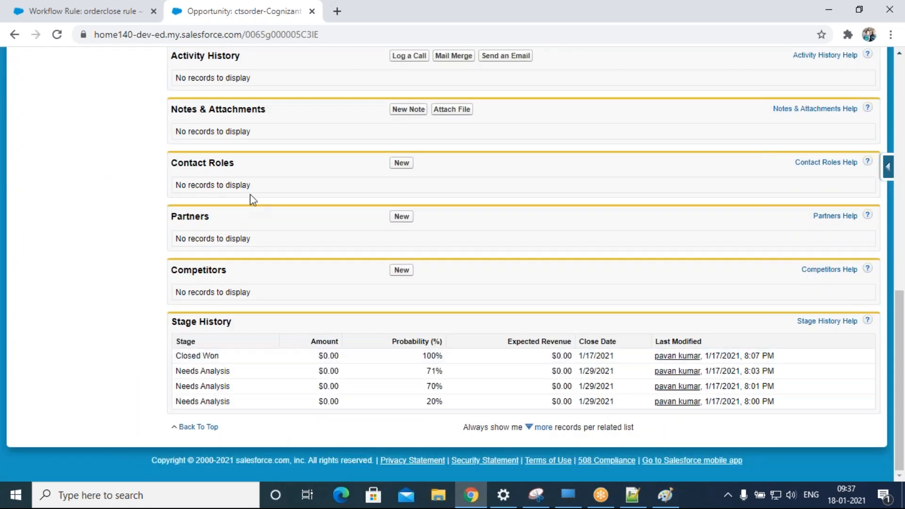
scroll(275, 361, "up", 3)
scroll(339, 360, "down", 3)
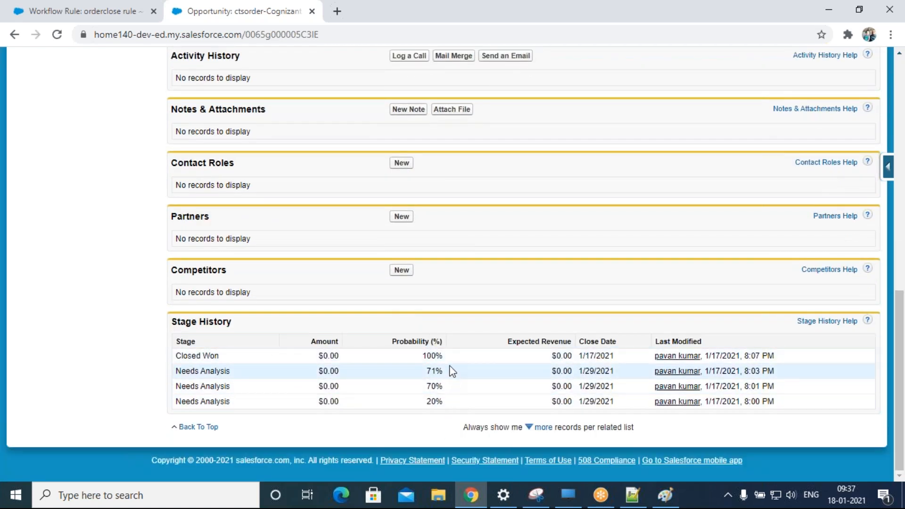
scroll(448, 407, "up", 5)
scroll(451, 410, "up", 5)
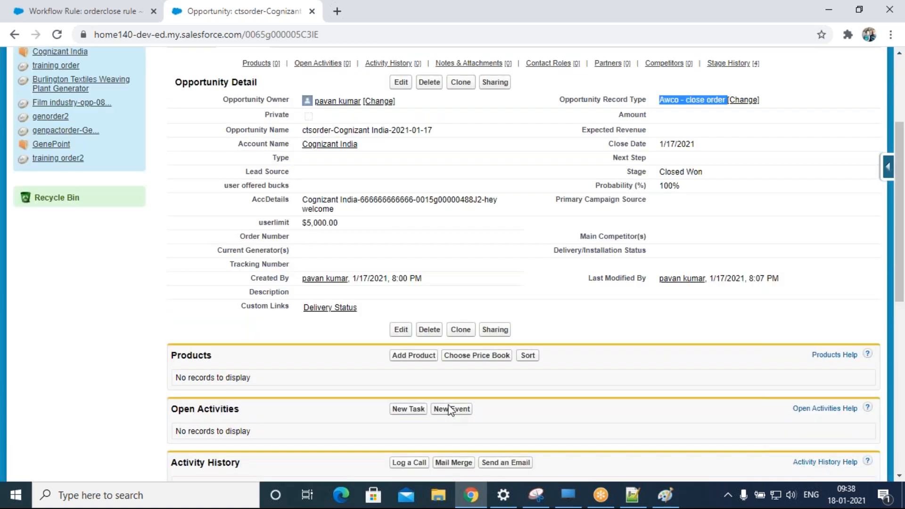
triple_click(596, 254)
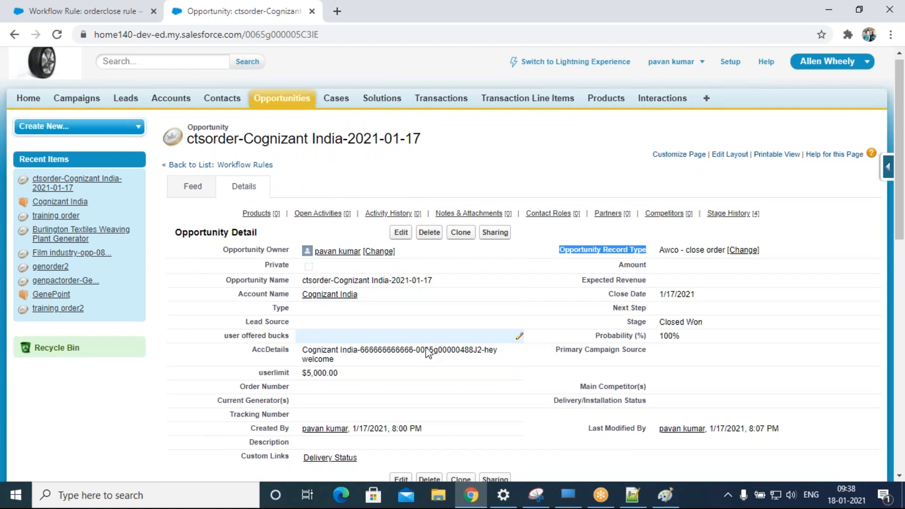
scroll(366, 250, "down", 6)
scroll(366, 249, "up", 5)
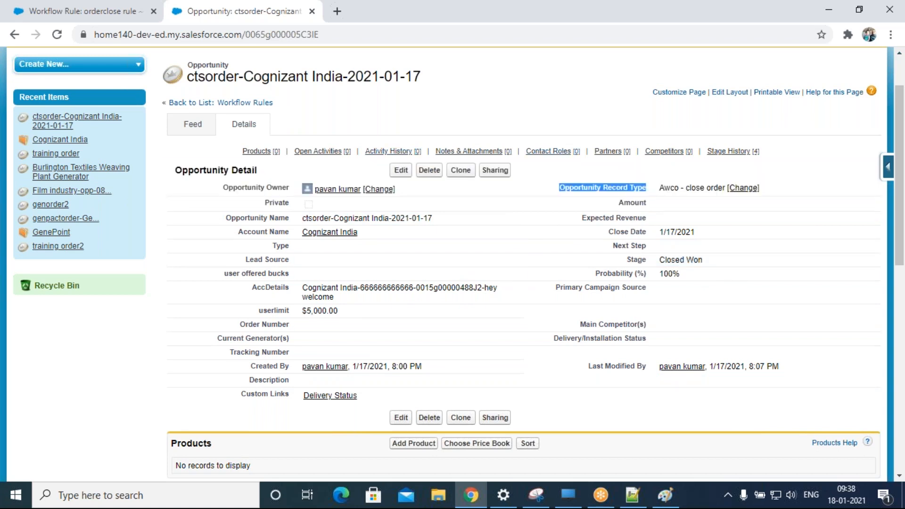
- Compare the orderclose rule's criteria and field update with the ctsorder opportunity's Stage and record type
left_click(118, 11)
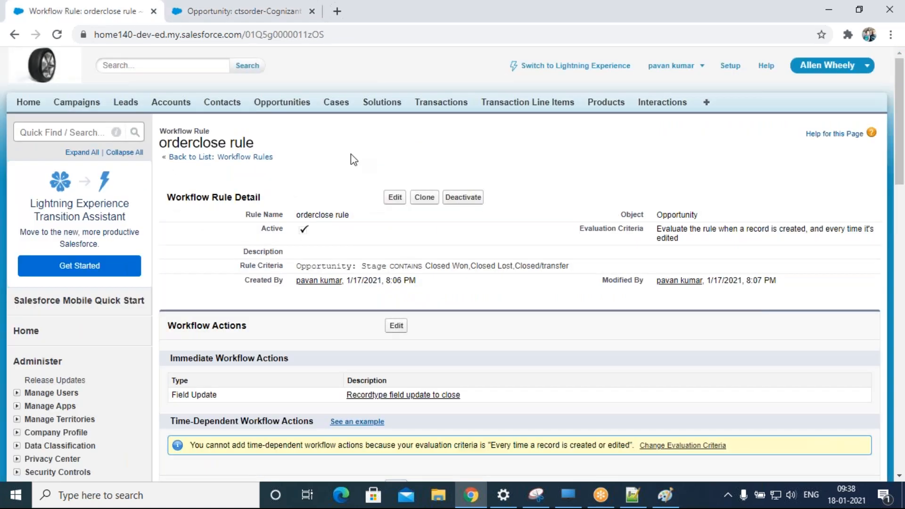
left_click(262, 19)
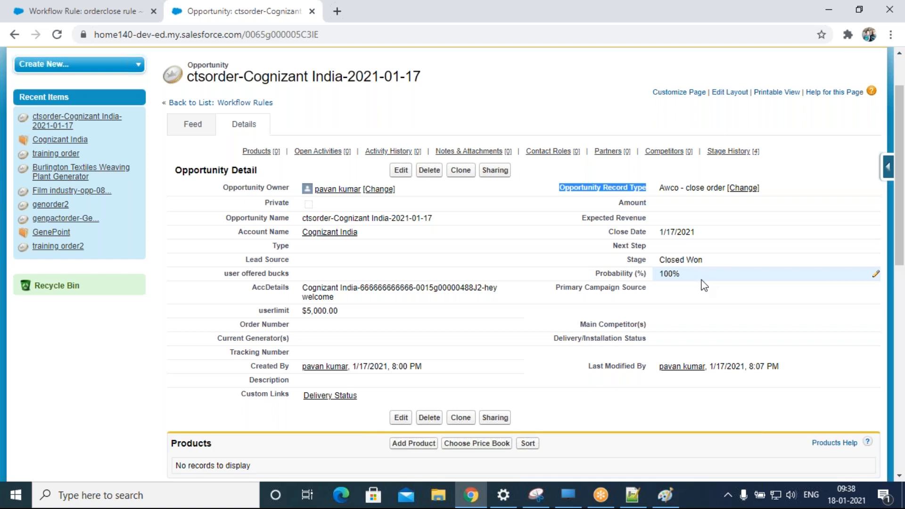
double_click(701, 259)
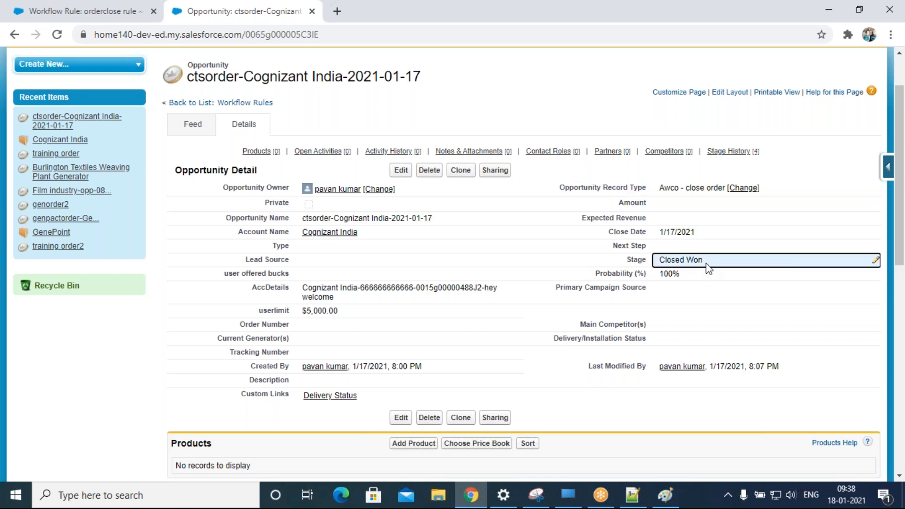
mouse_move(721, 156)
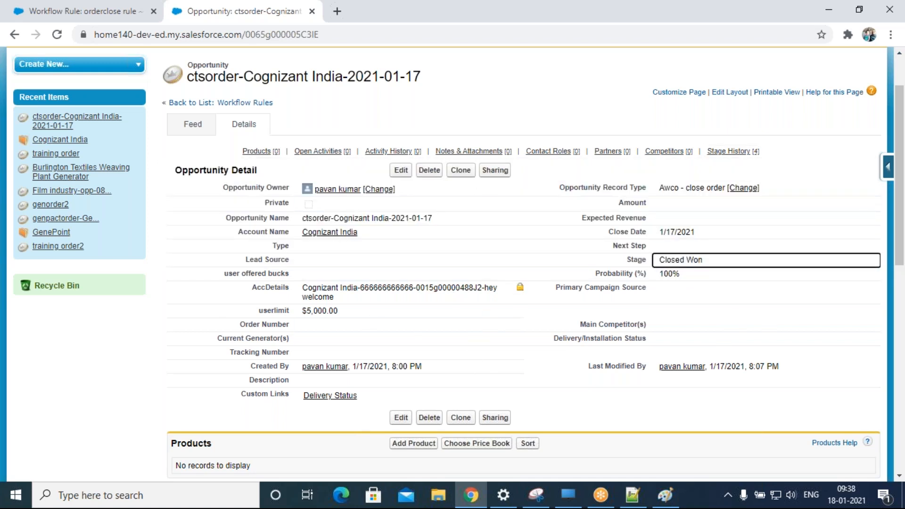
- Return to the orderclose rule and open the list of all workflow rules
left_click(115, 16)
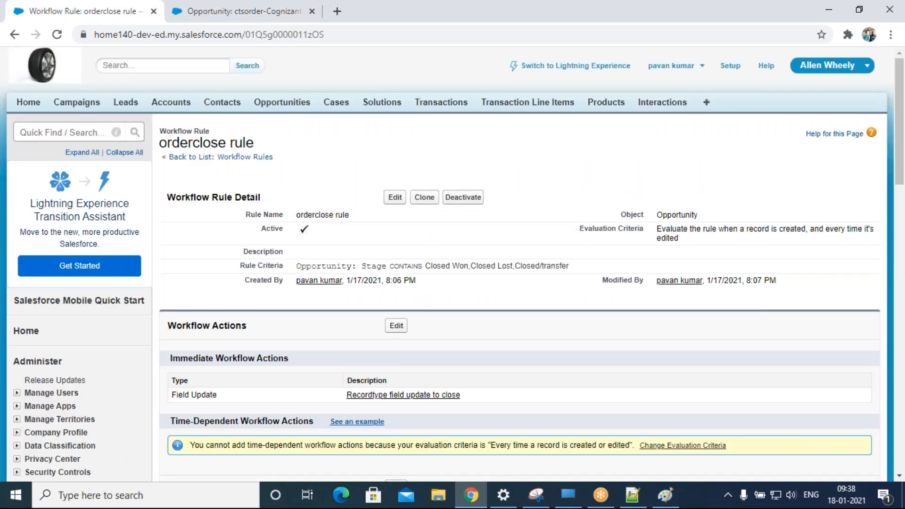
scroll(550, 315, "down", 15)
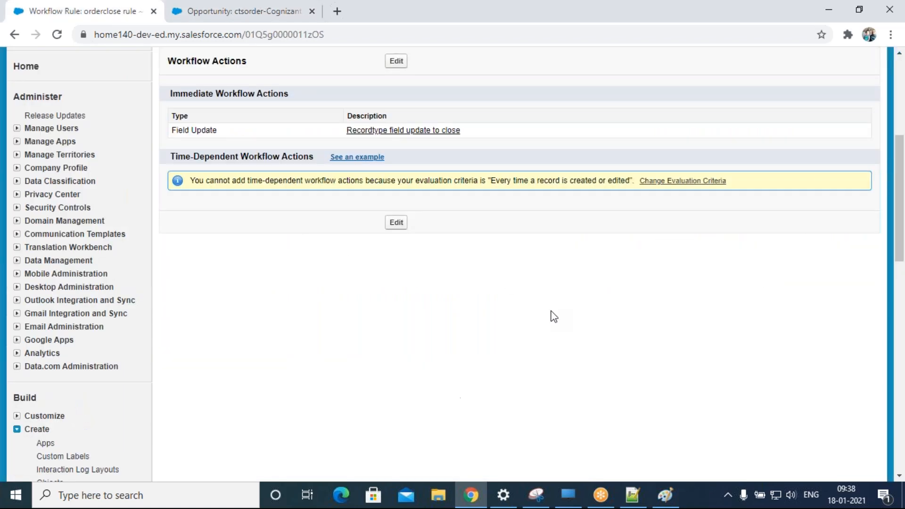
left_click(71, 155)
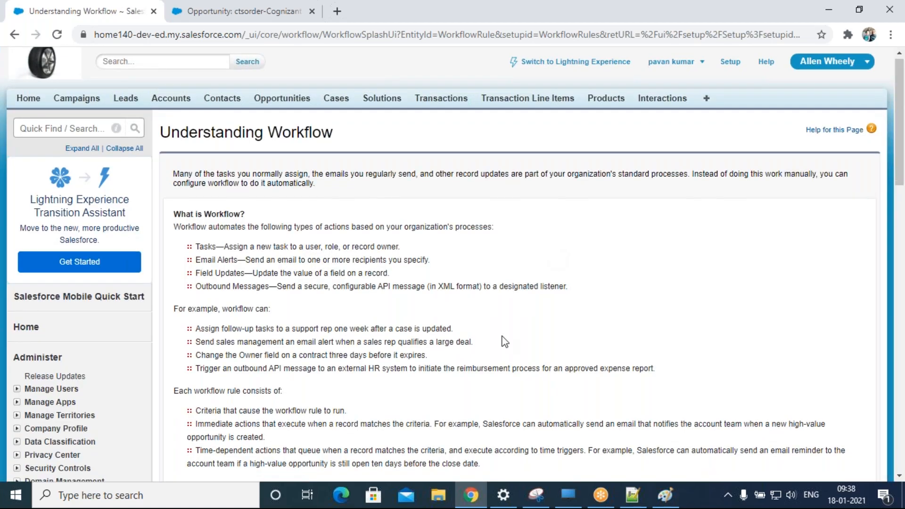
scroll(471, 283, "down", 4)
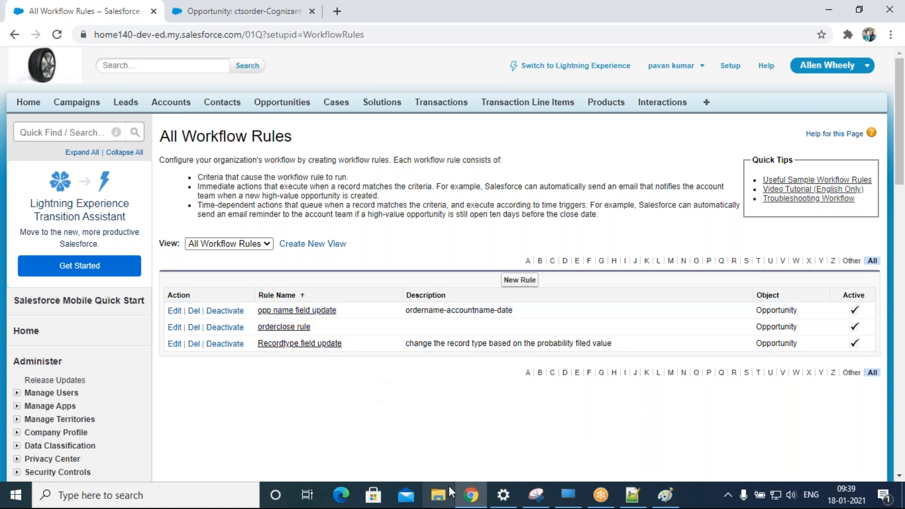
- Review the three opportunity workflow rules in the list against the ctsorder opportunity's name and field values
left_click(249, 11)
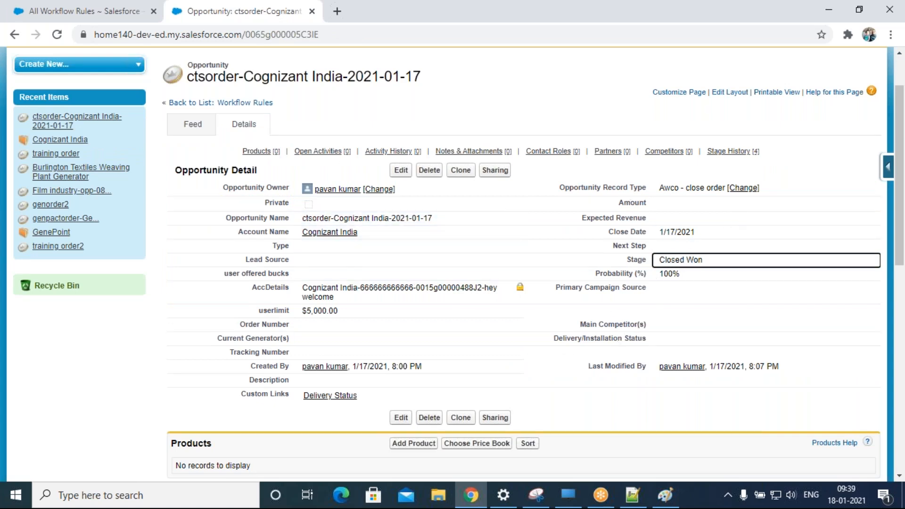
left_click(98, 19)
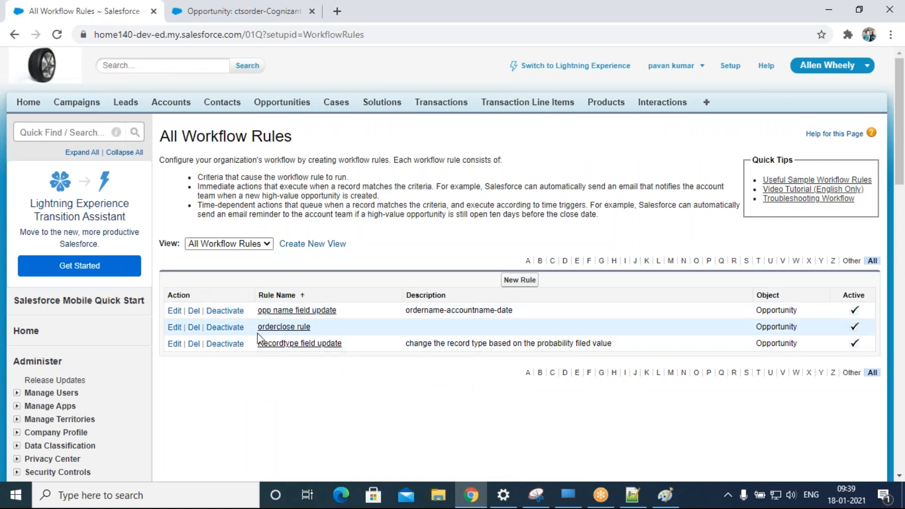
left_click_drag(187, 143, 335, 146)
left_click(343, 157)
scroll(395, 286, "down", 3)
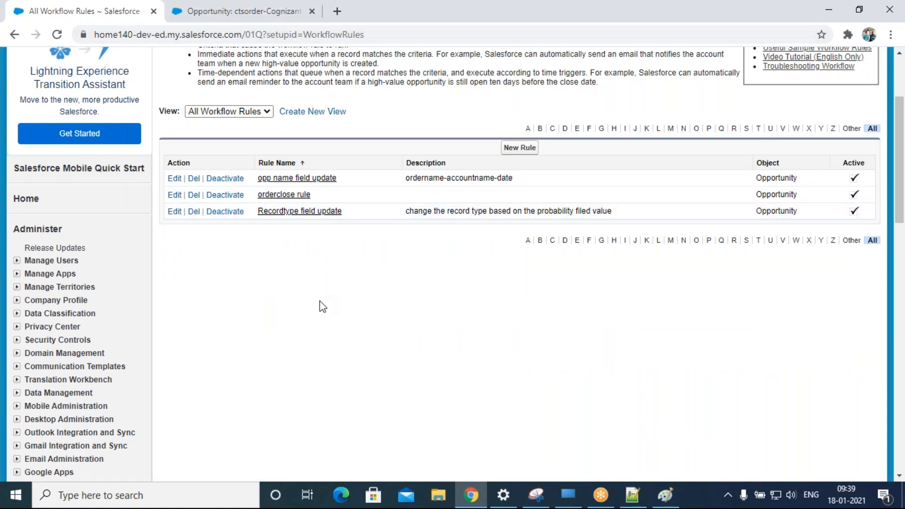
scroll(320, 306, "up", 3)
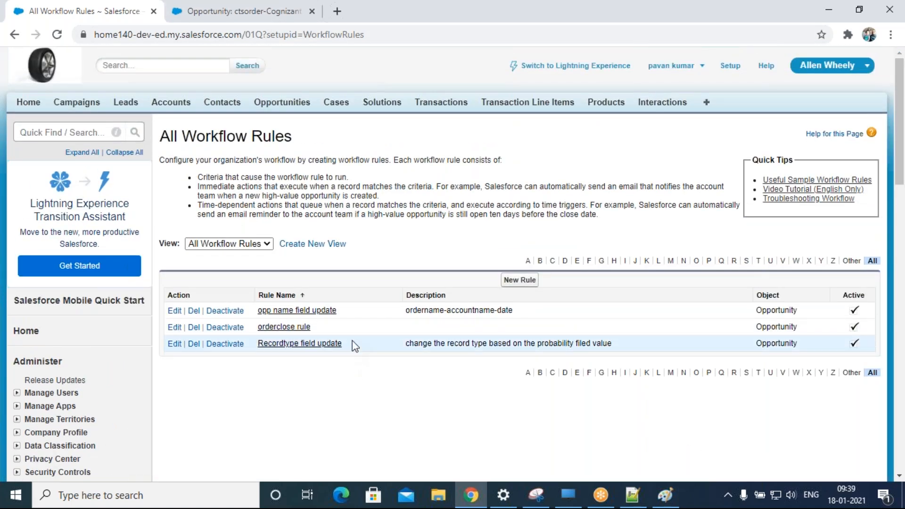
scroll(355, 346, "down", 1)
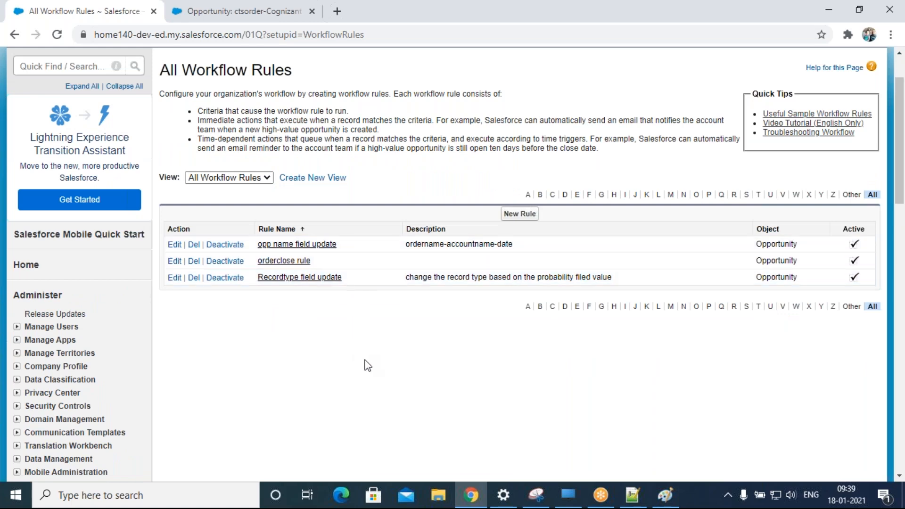
scroll(369, 332, "up", 2)
left_click(250, 15)
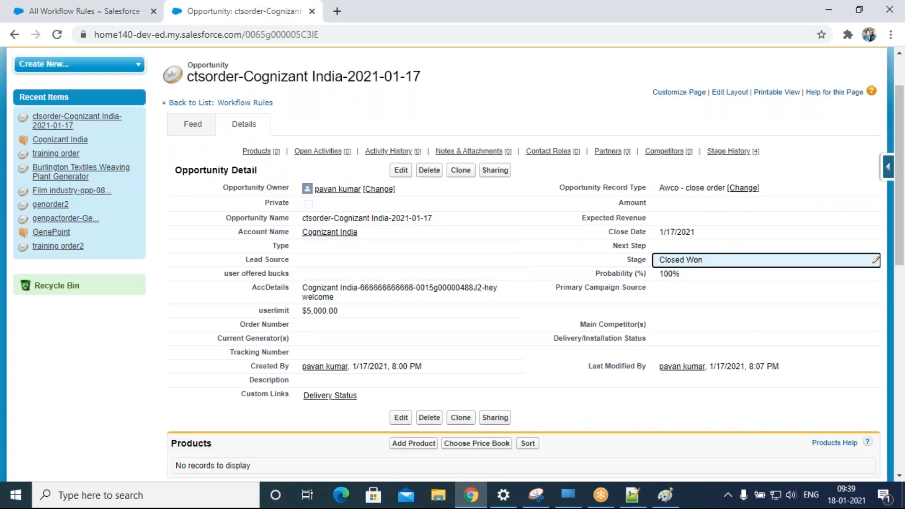
left_click_drag(193, 77, 421, 76)
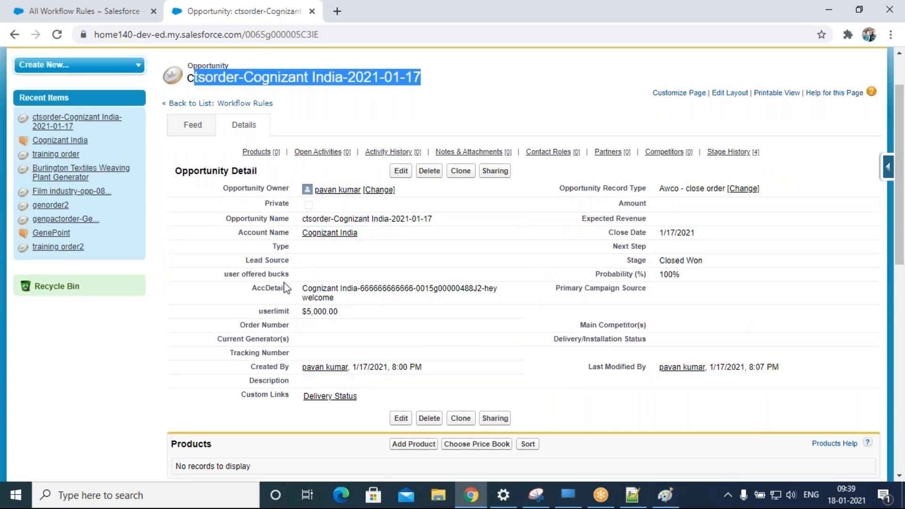
left_click(111, 16)
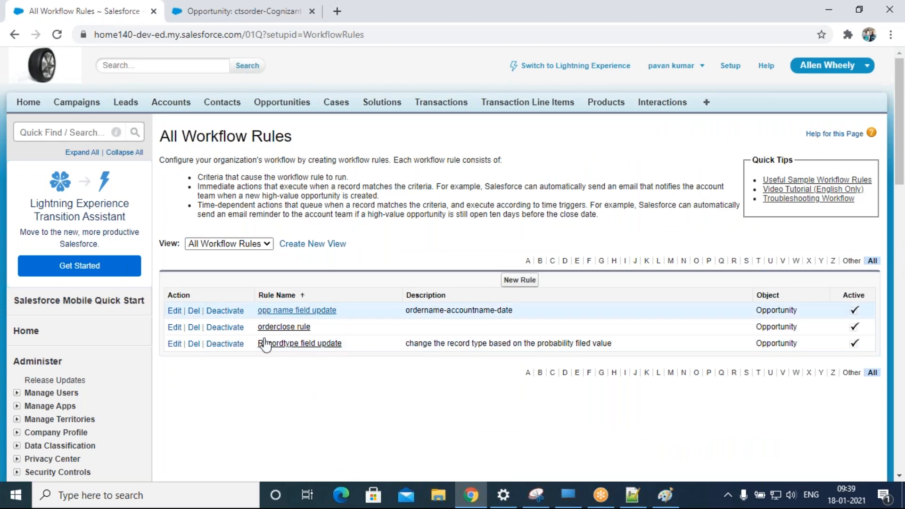
left_click(235, 11)
left_click(234, 160)
left_click(116, 13)
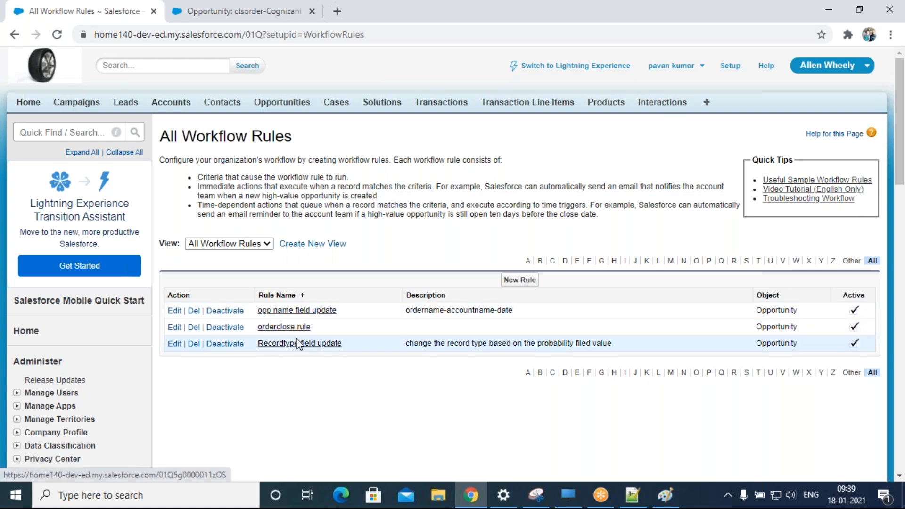
- Start a new lead with the dis RT record type and continue to its entry form
left_click(126, 102)
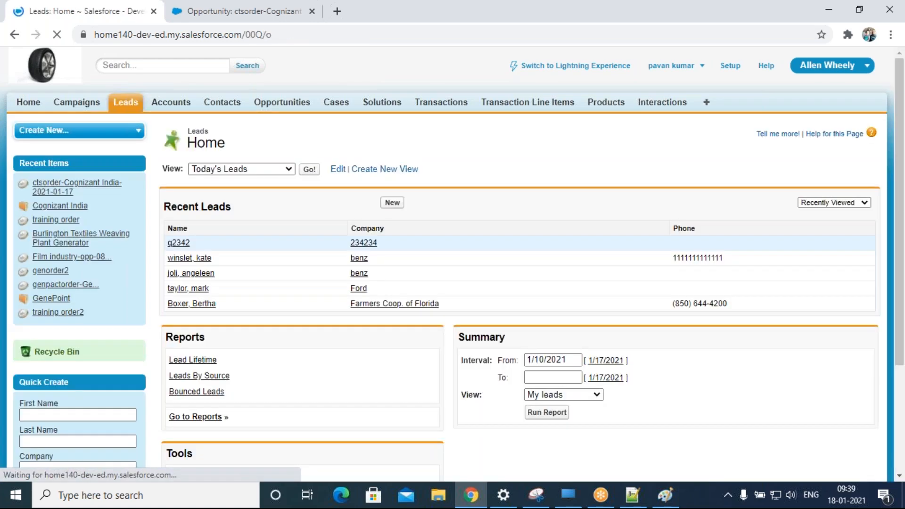
left_click(398, 203)
left_click(330, 223)
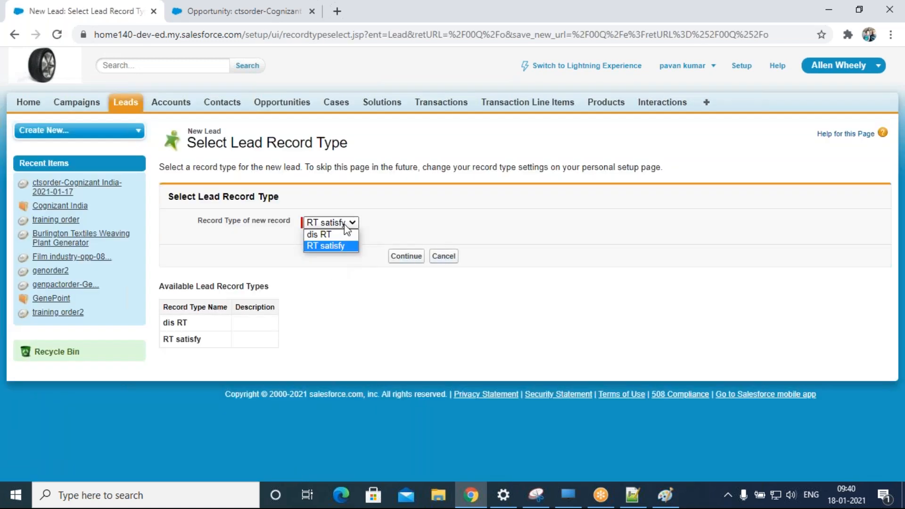
left_click(342, 238)
left_click(406, 256)
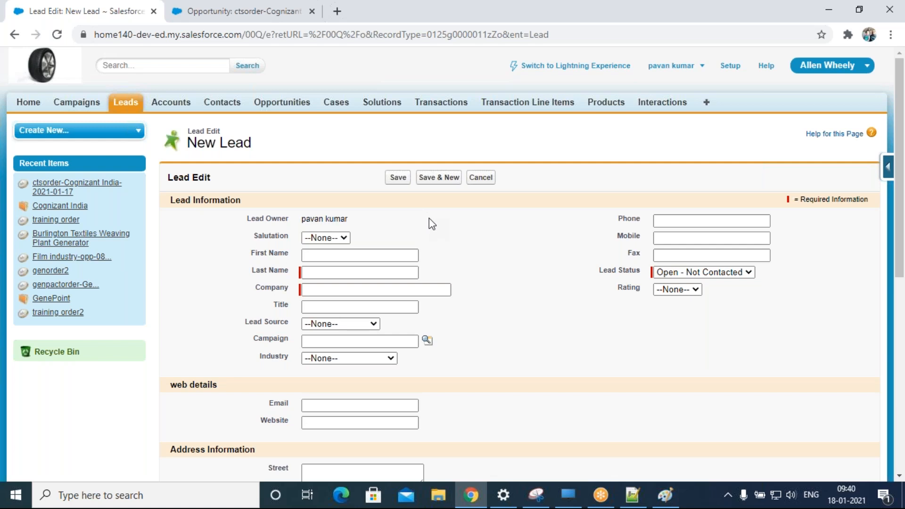
- Switch to Notepad++ and add below the probability requirement the line "as a cr owner , whenever a lead generated send email notificaiton"
left_click(632, 495)
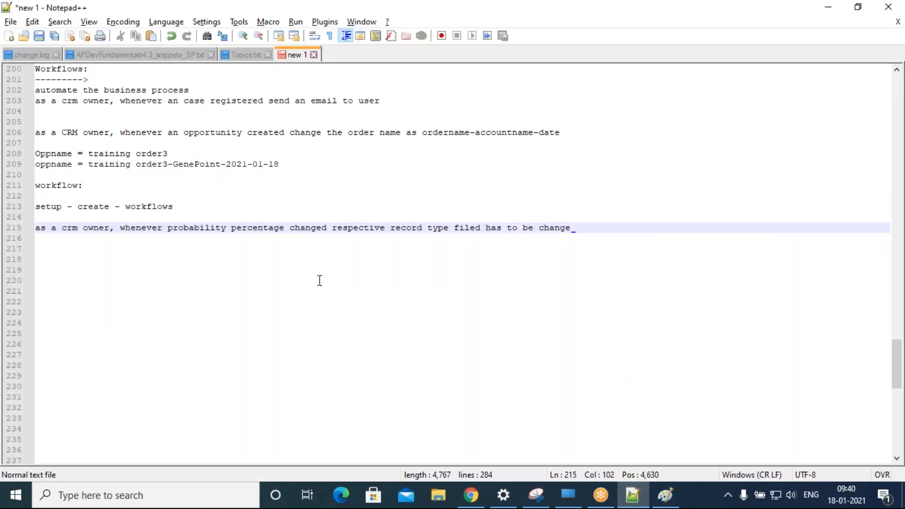
left_click(317, 280)
key("Up")
key("Up")
key("Up")
key("Up")
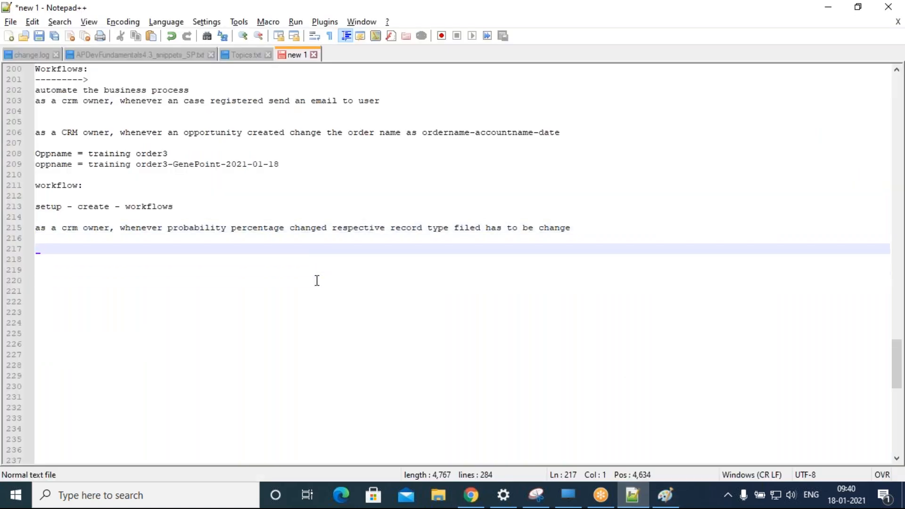
type("as a cr pe")
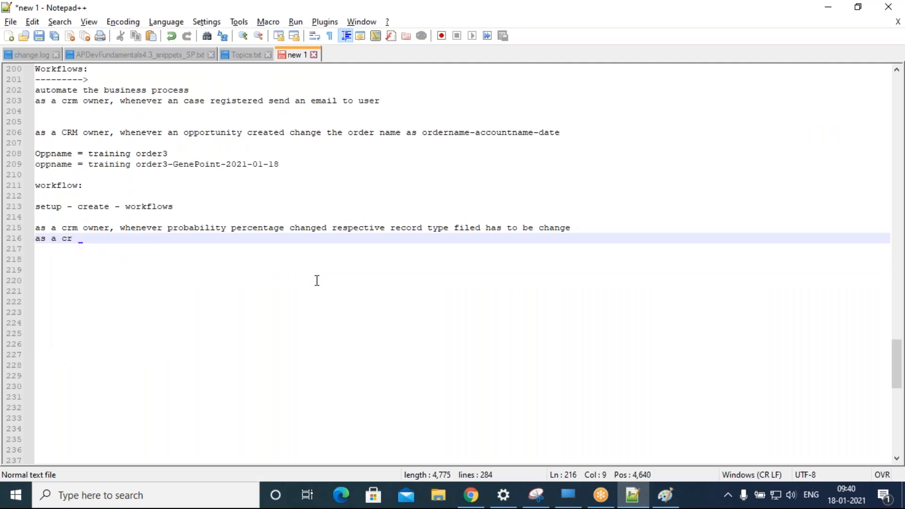
key("BackSpace")
key("BackSpace")
type("o")
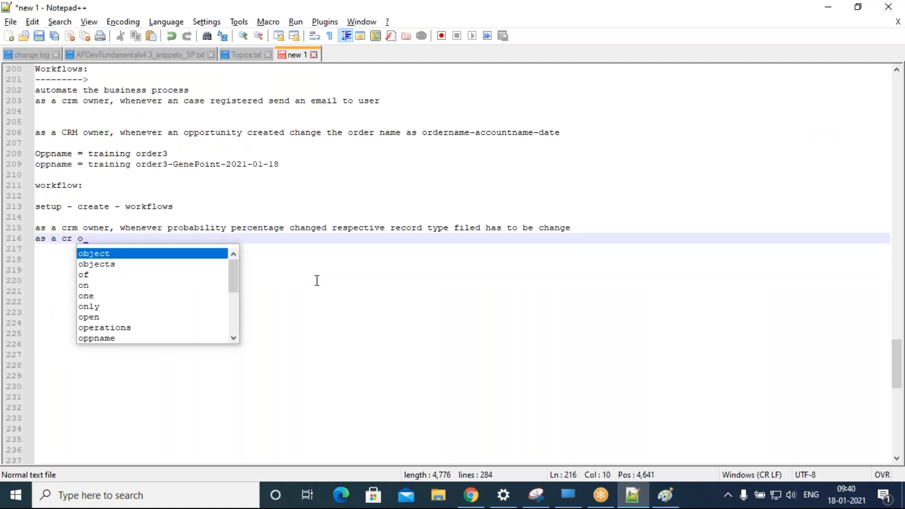
type("wner , whenev")
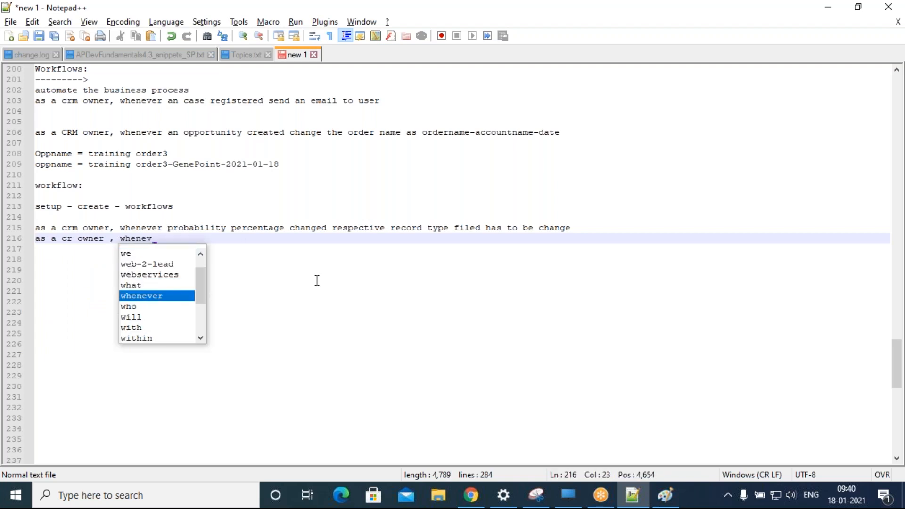
type("er a lea d generated ")
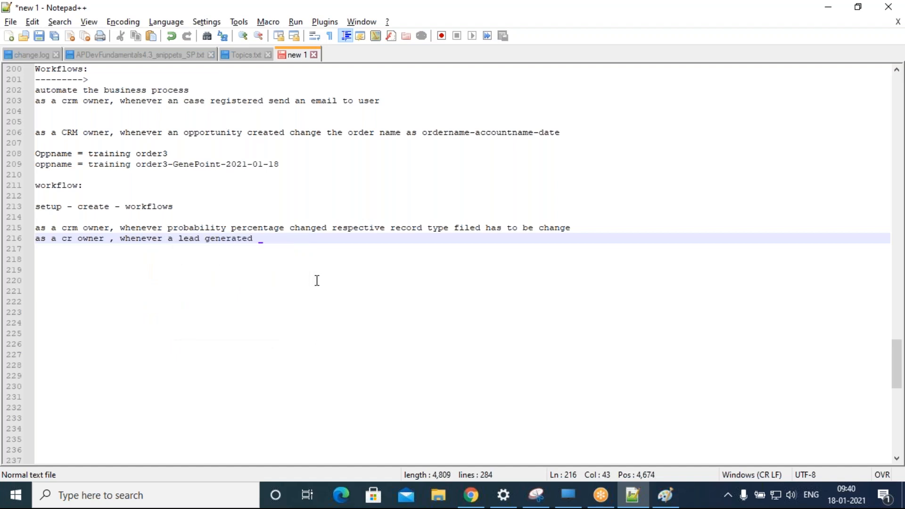
type("send emai")
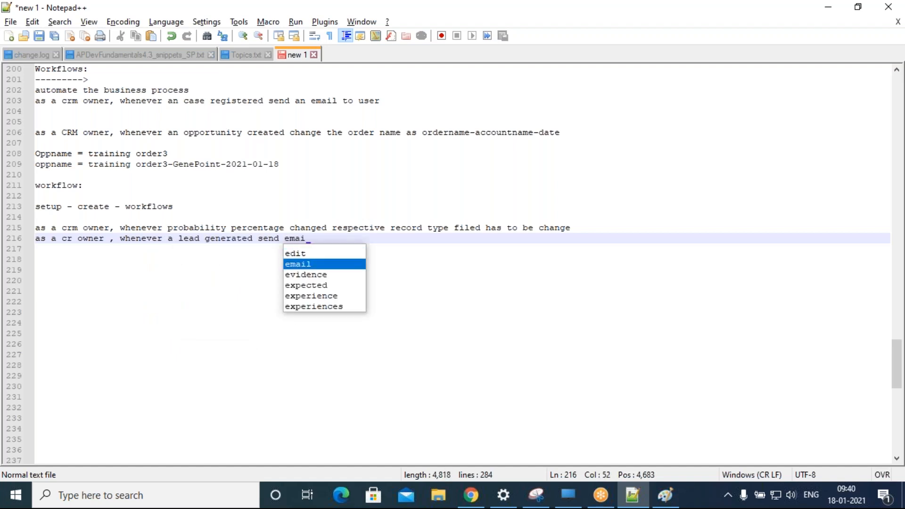
type("l notificaiton")
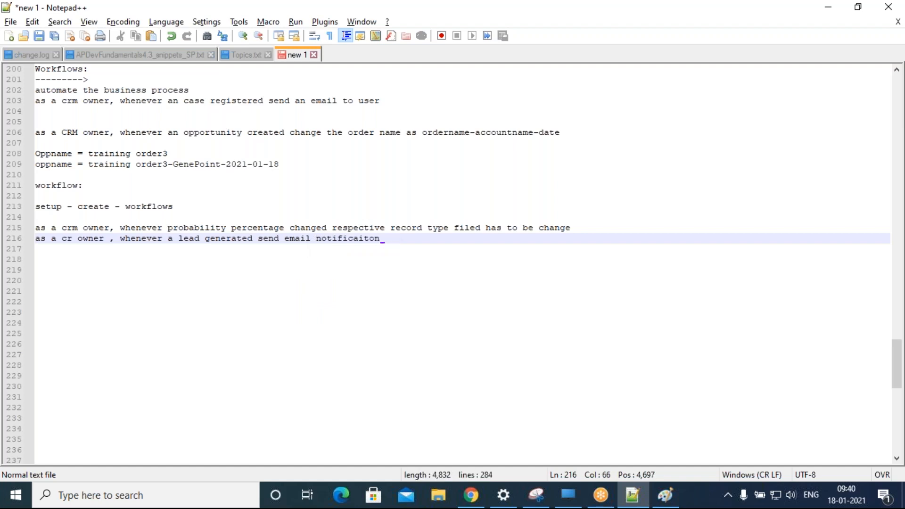
key("Return")
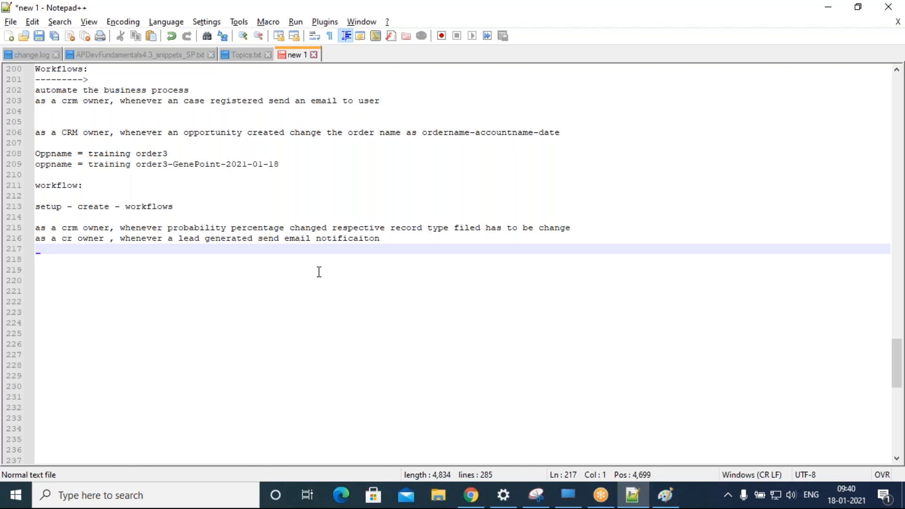
- Switch to Salesforce in Chrome and open the entry form for a new opportunity with the Awco - Open order proposal record type
key("alt+Tab")
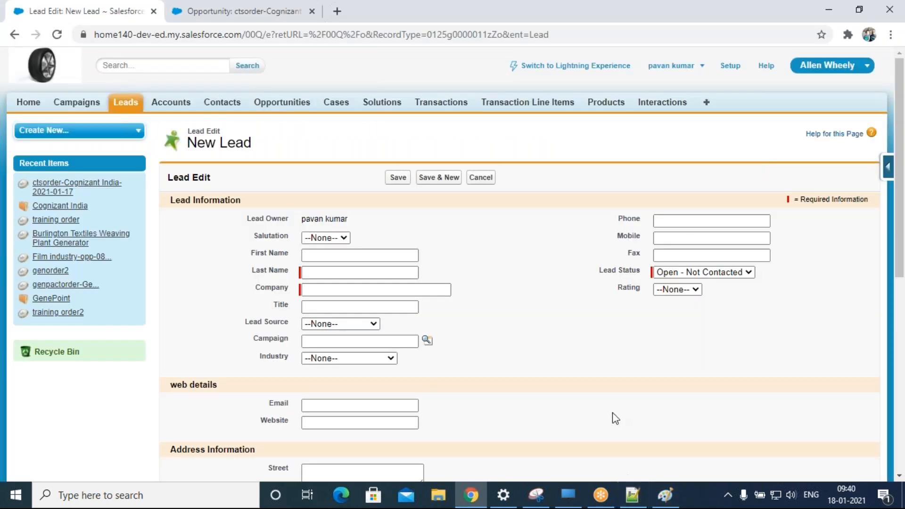
left_click(268, 14)
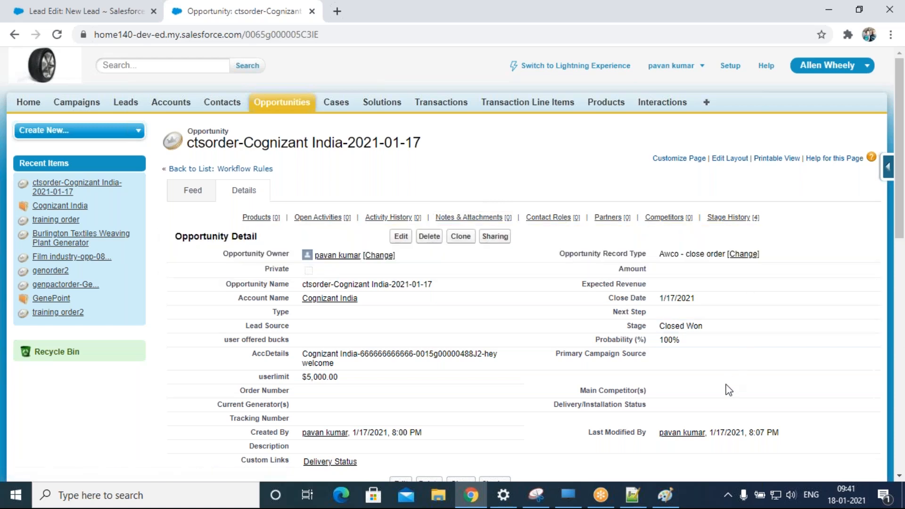
left_click(286, 112)
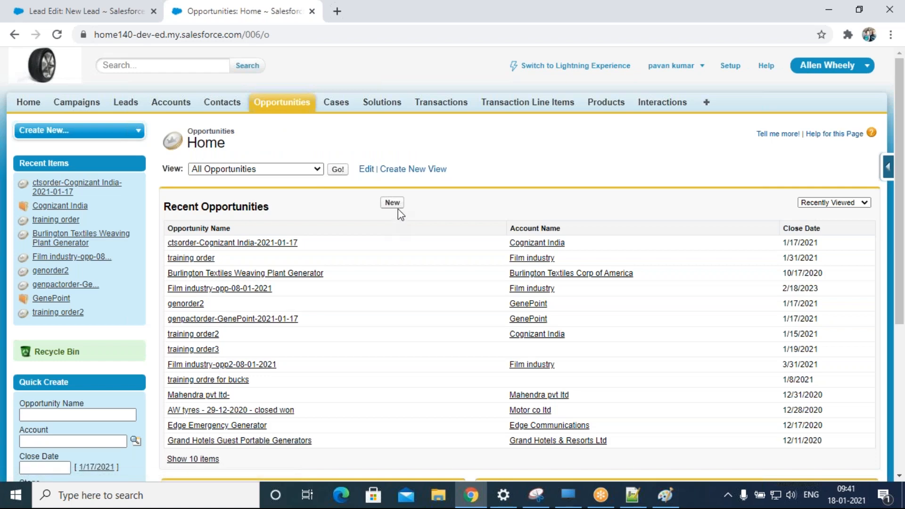
left_click(398, 206)
left_click(407, 256)
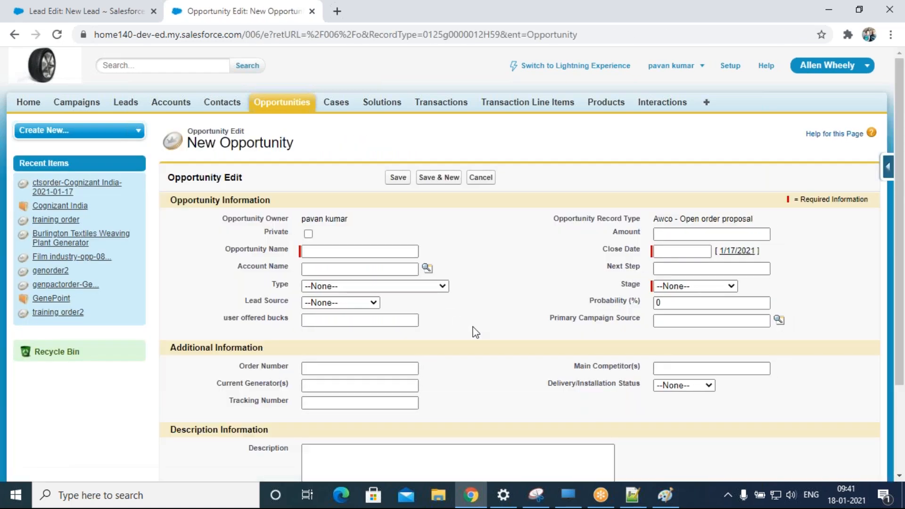
- Start a new lead with the preselected record type and try to save it with only the last name asdfasdf
left_click(134, 106)
left_click(390, 203)
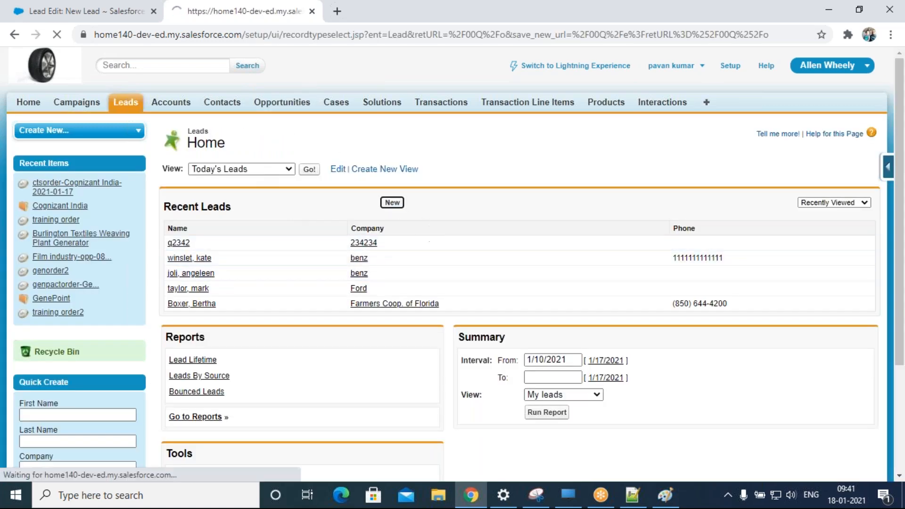
left_click(408, 257)
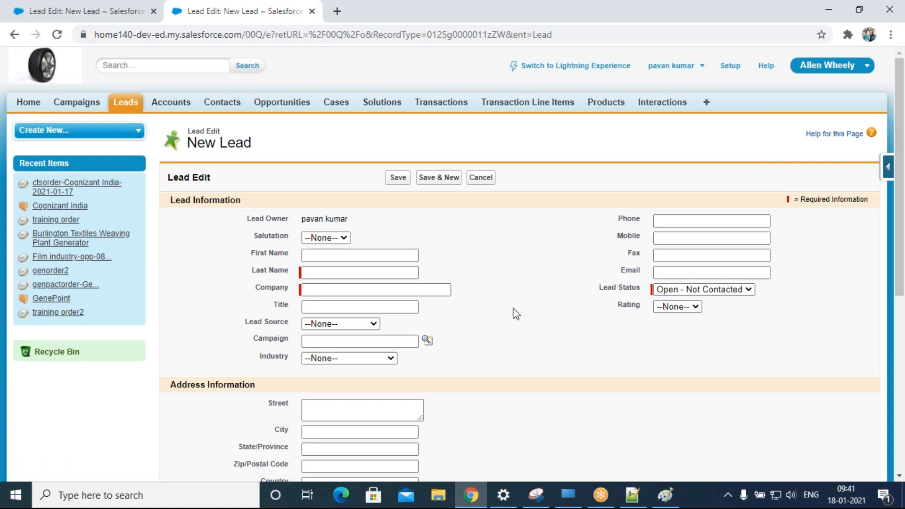
left_click(332, 273)
type("asdfasdf")
left_click(397, 177)
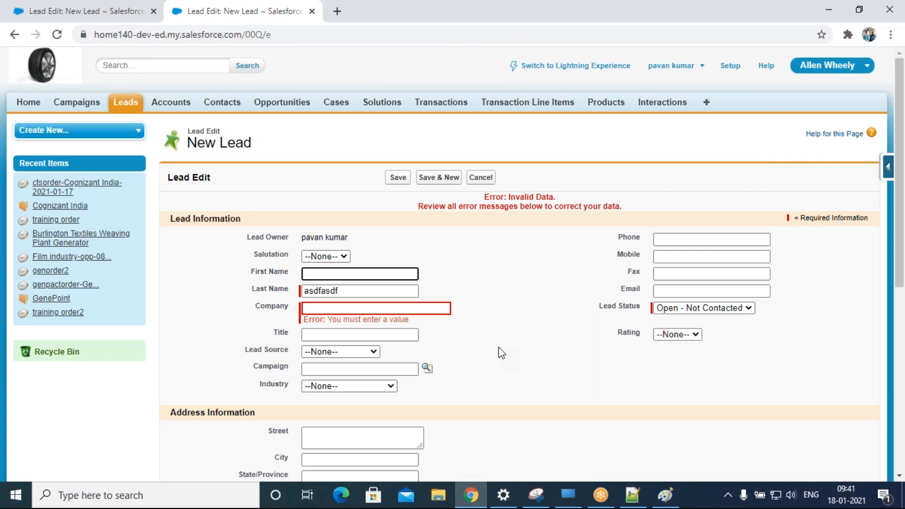
- Leave the lead form and view the fields of a new opportunity's form for the Awco - Open order proposal record type
left_click(183, 106)
left_click(295, 108)
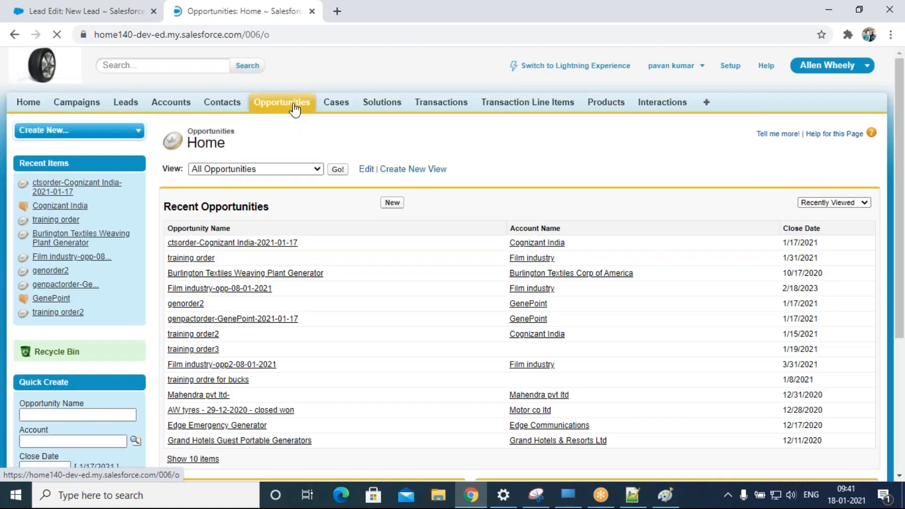
left_click(395, 203)
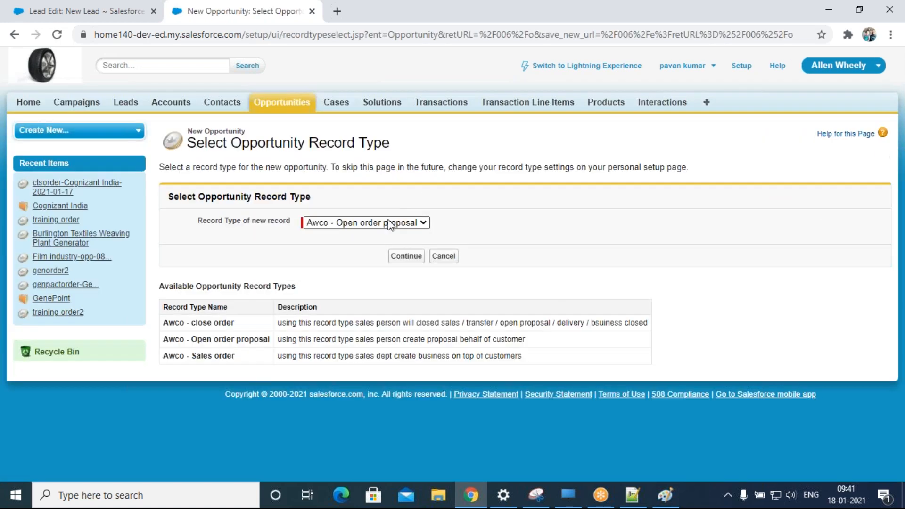
left_click(397, 258)
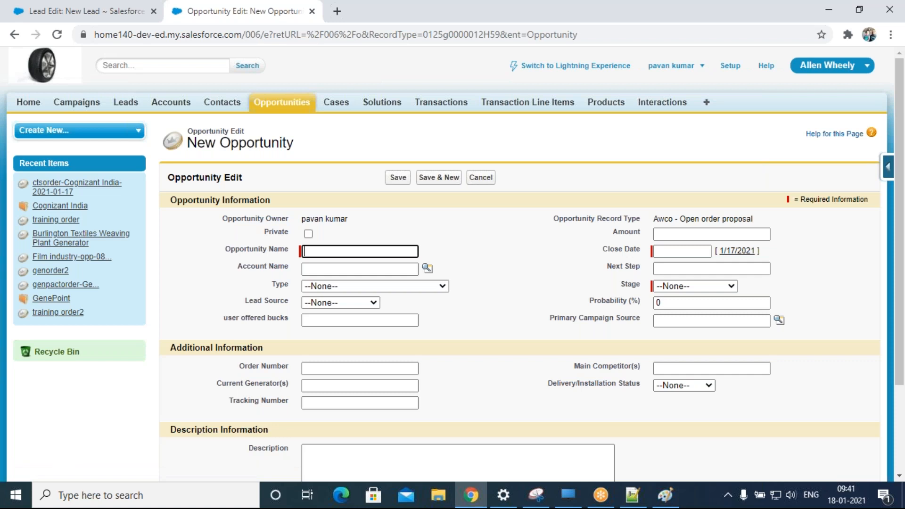
left_click(509, 292)
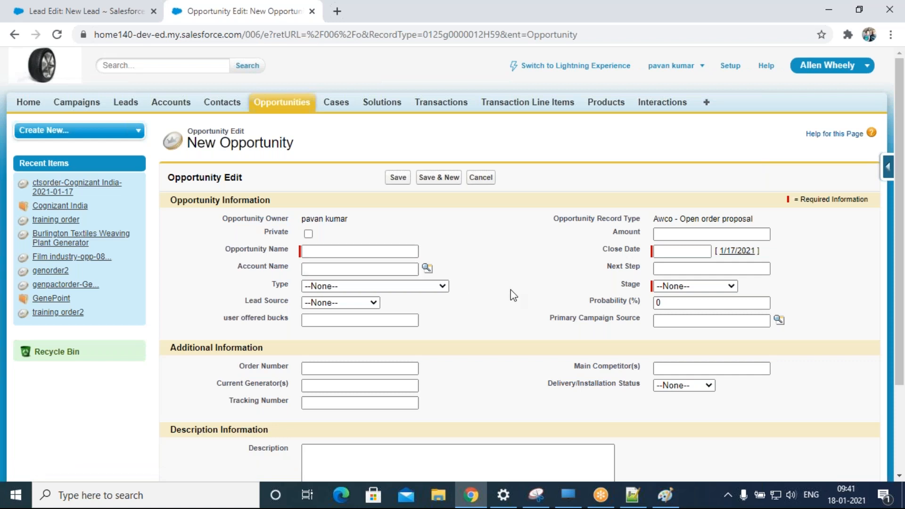
- Start a new account with the Dealer RT record type and view its entry form
left_click(159, 104)
left_click(392, 204)
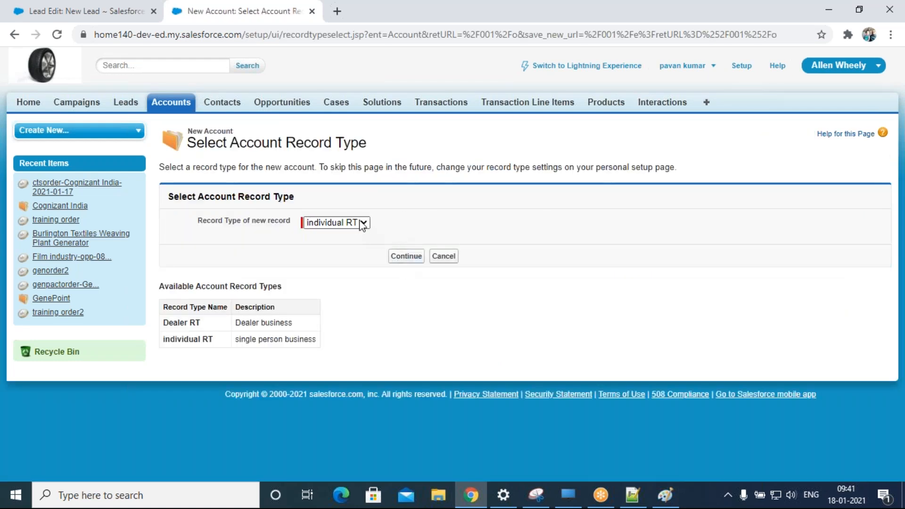
left_click(364, 224)
left_click(360, 234)
left_click(403, 256)
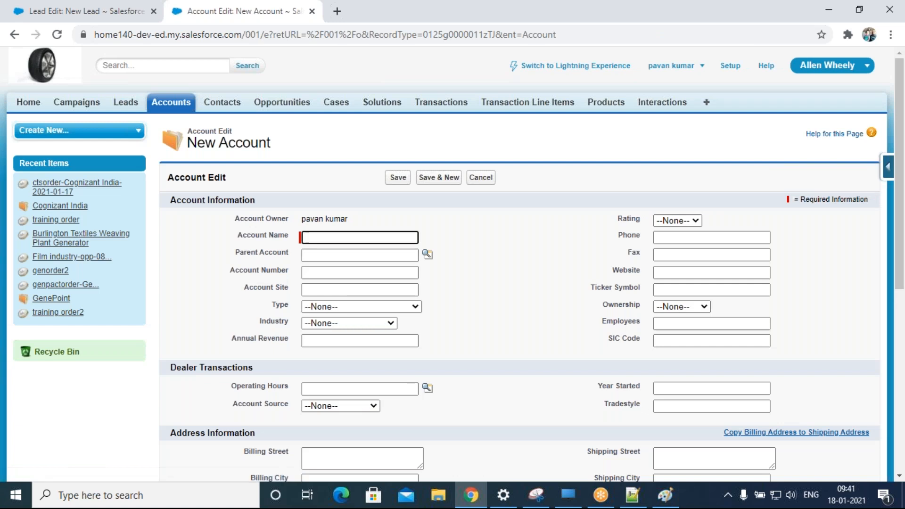
left_click(452, 271)
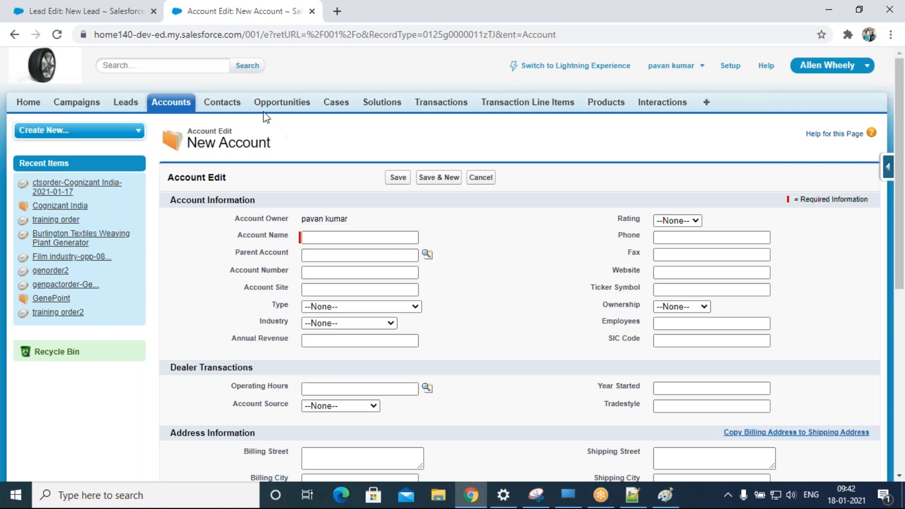
- Return to the already open New Lead form, and switch to Notepad++ to view the workflow notes
left_click(88, 13)
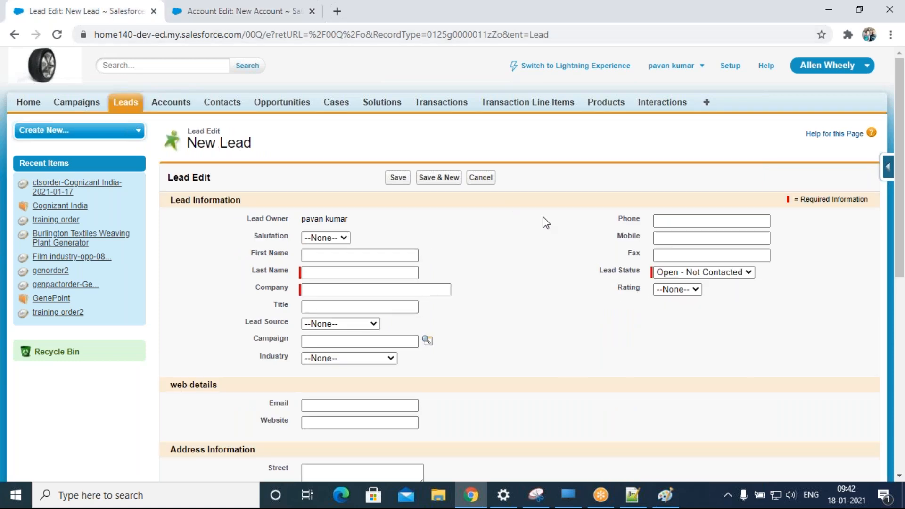
left_click(626, 493)
left_click(326, 270)
left_click(191, 216)
left_click(138, 205)
left_click(127, 198)
left_click(267, 283)
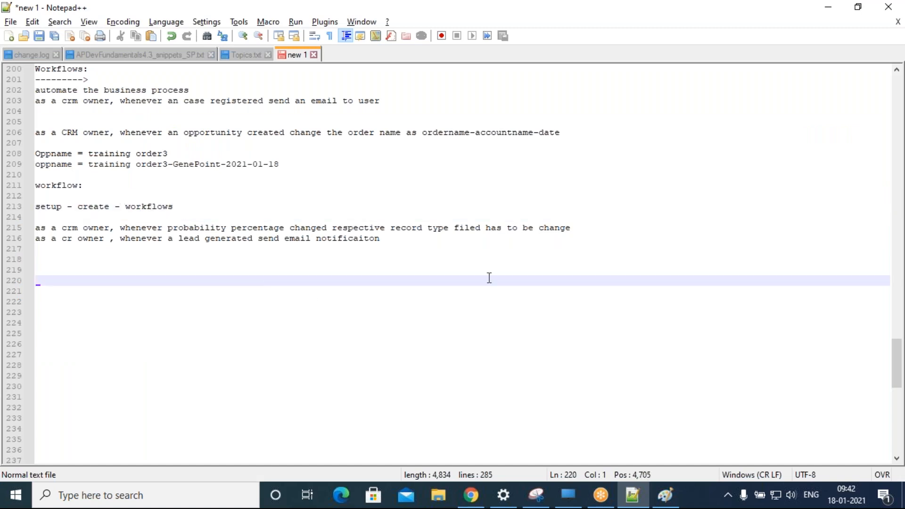
- Read through the requirement line about sending an email notification whenever a lead is generated
mouse_move(630, 496)
left_click_drag(384, 241, 36, 234)
left_click(98, 268)
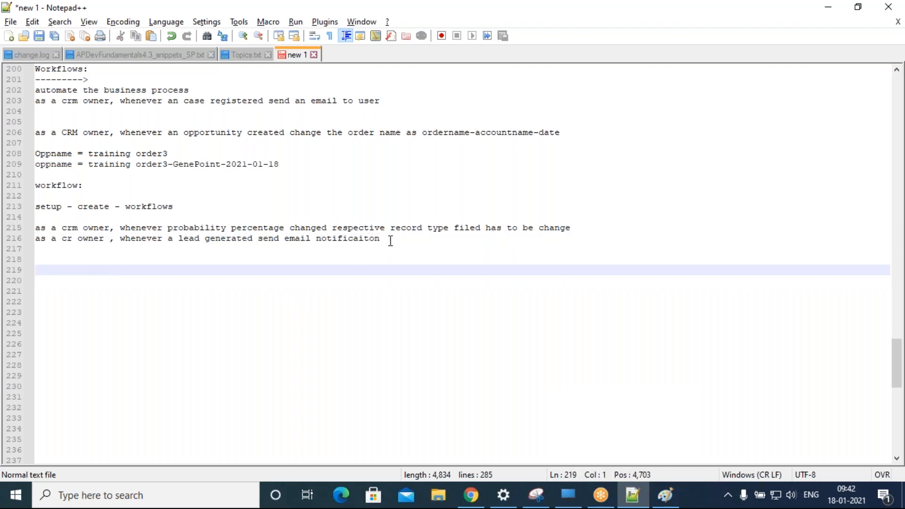
left_click(25, 238)
left_click(118, 277)
left_click_drag(385, 242, 61, 238)
left_click(259, 252)
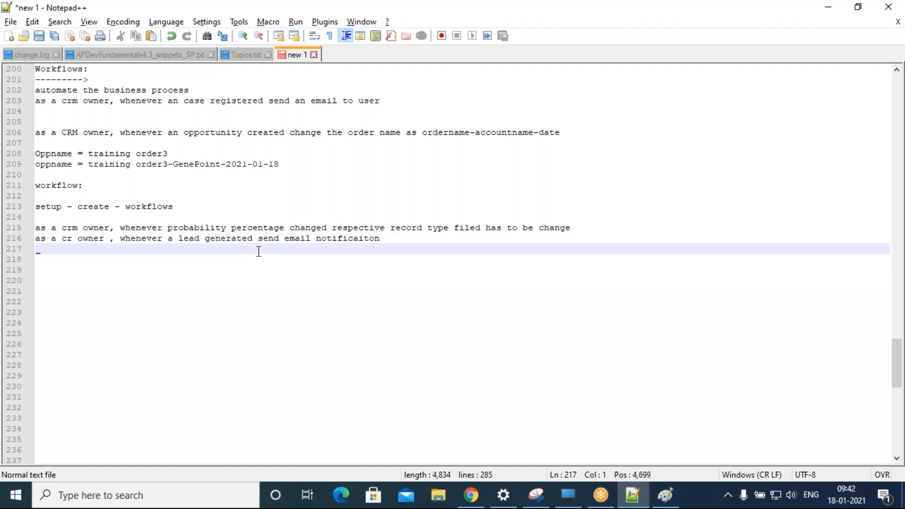
left_click(293, 240)
double_click(293, 240)
left_click(322, 244)
left_click_drag(400, 238, 72, 238)
left_click(308, 238)
left_click(340, 238)
left_click(398, 244)
left_click(636, 496)
left_click(637, 497)
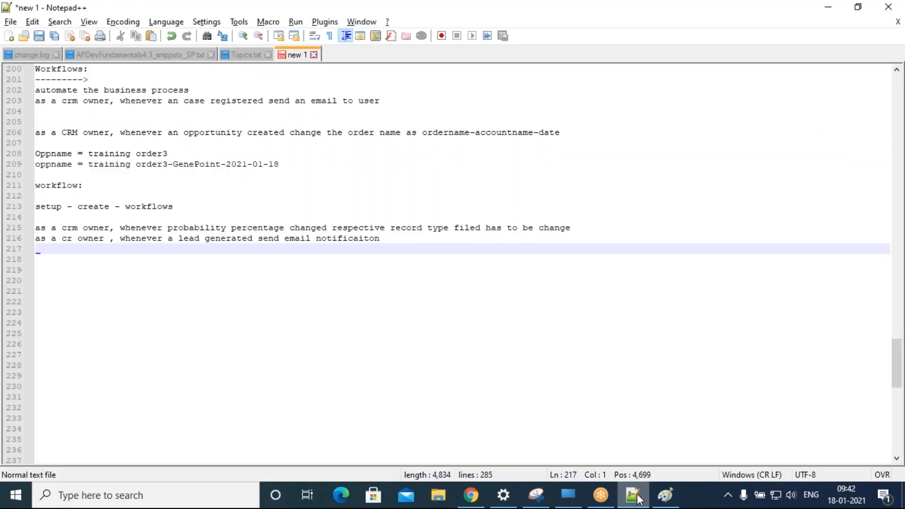
left_click(636, 496)
left_click(635, 497)
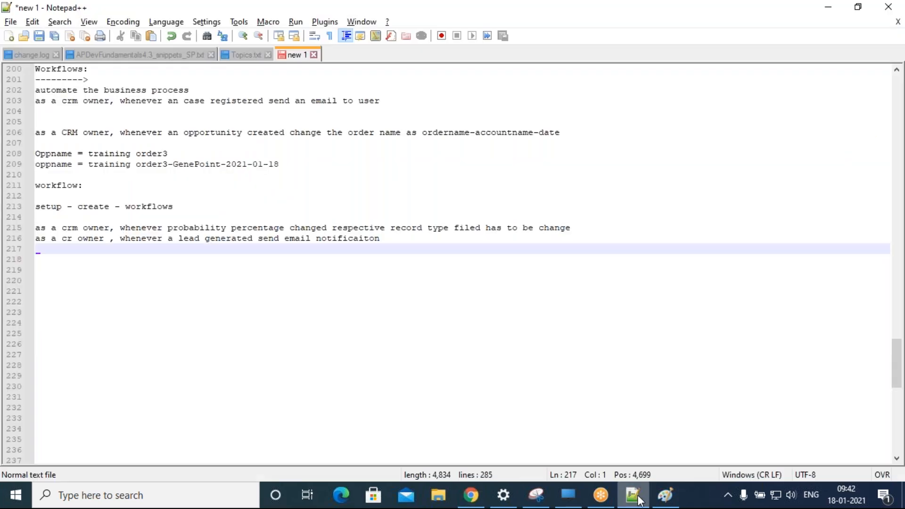